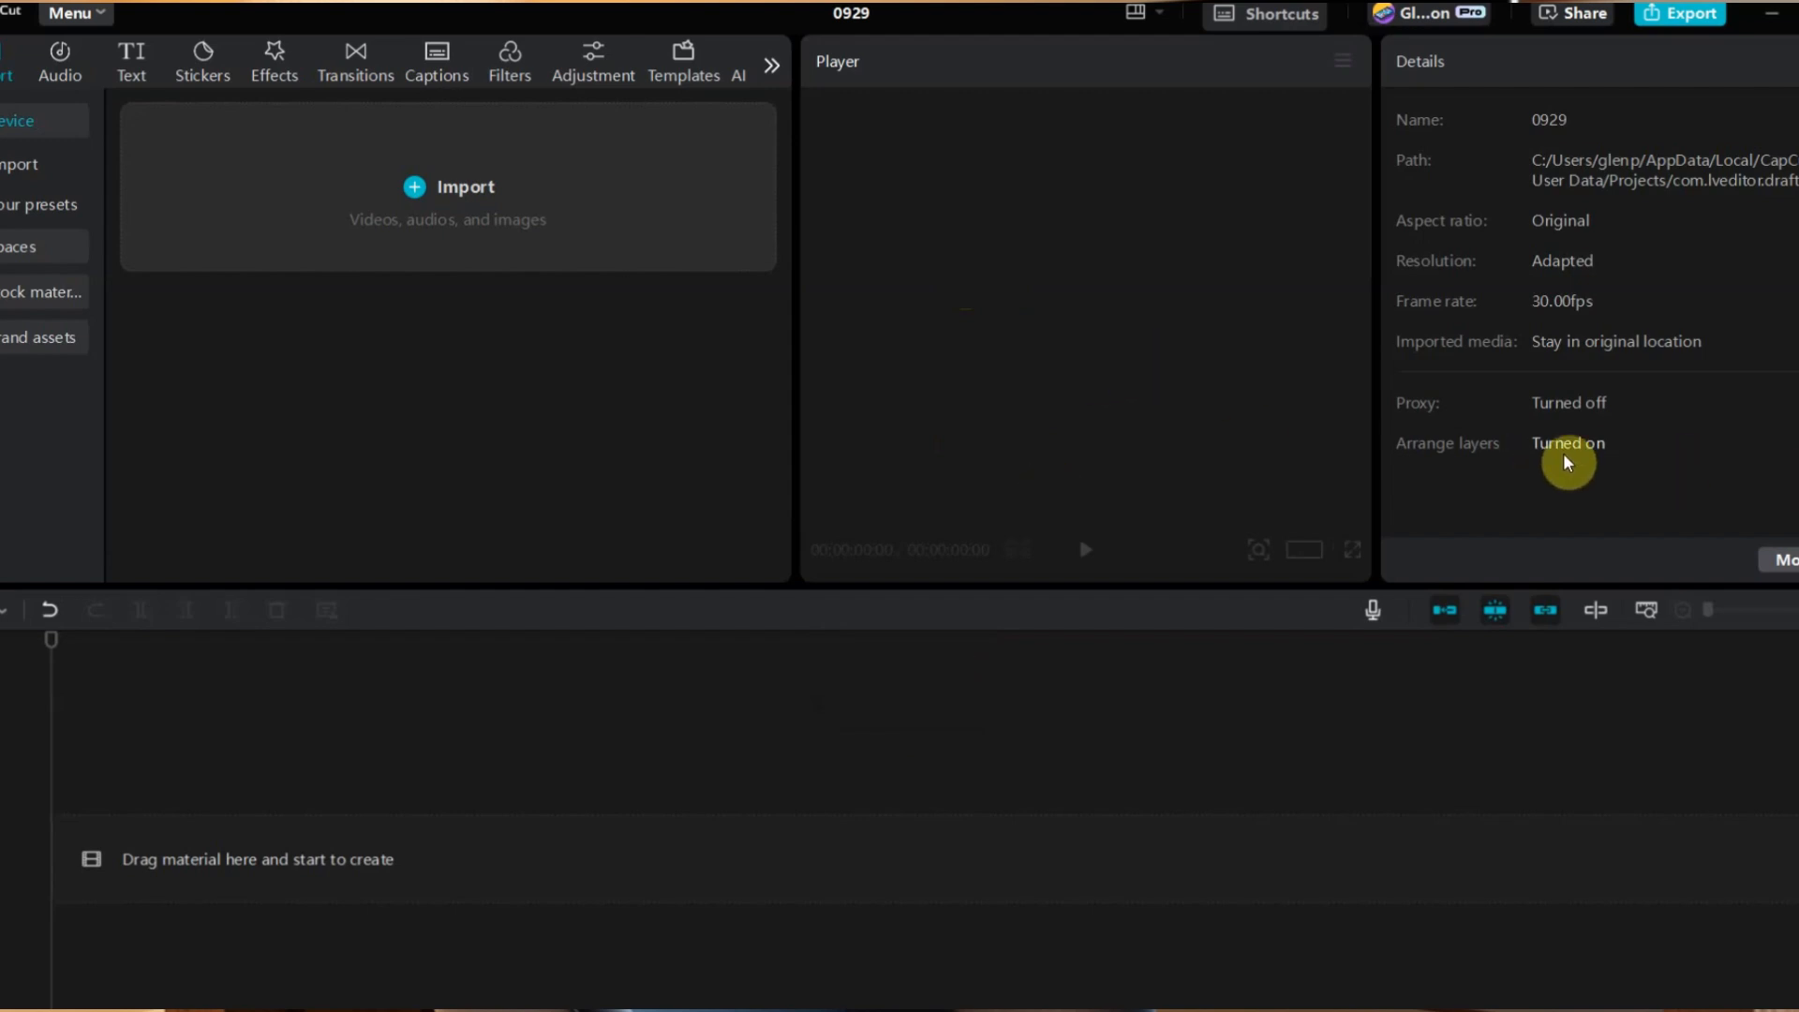
- Rename the project as "Video Edit"
mouse_move(1517, 446)
left_click(851, 13)
type("Video Edit")
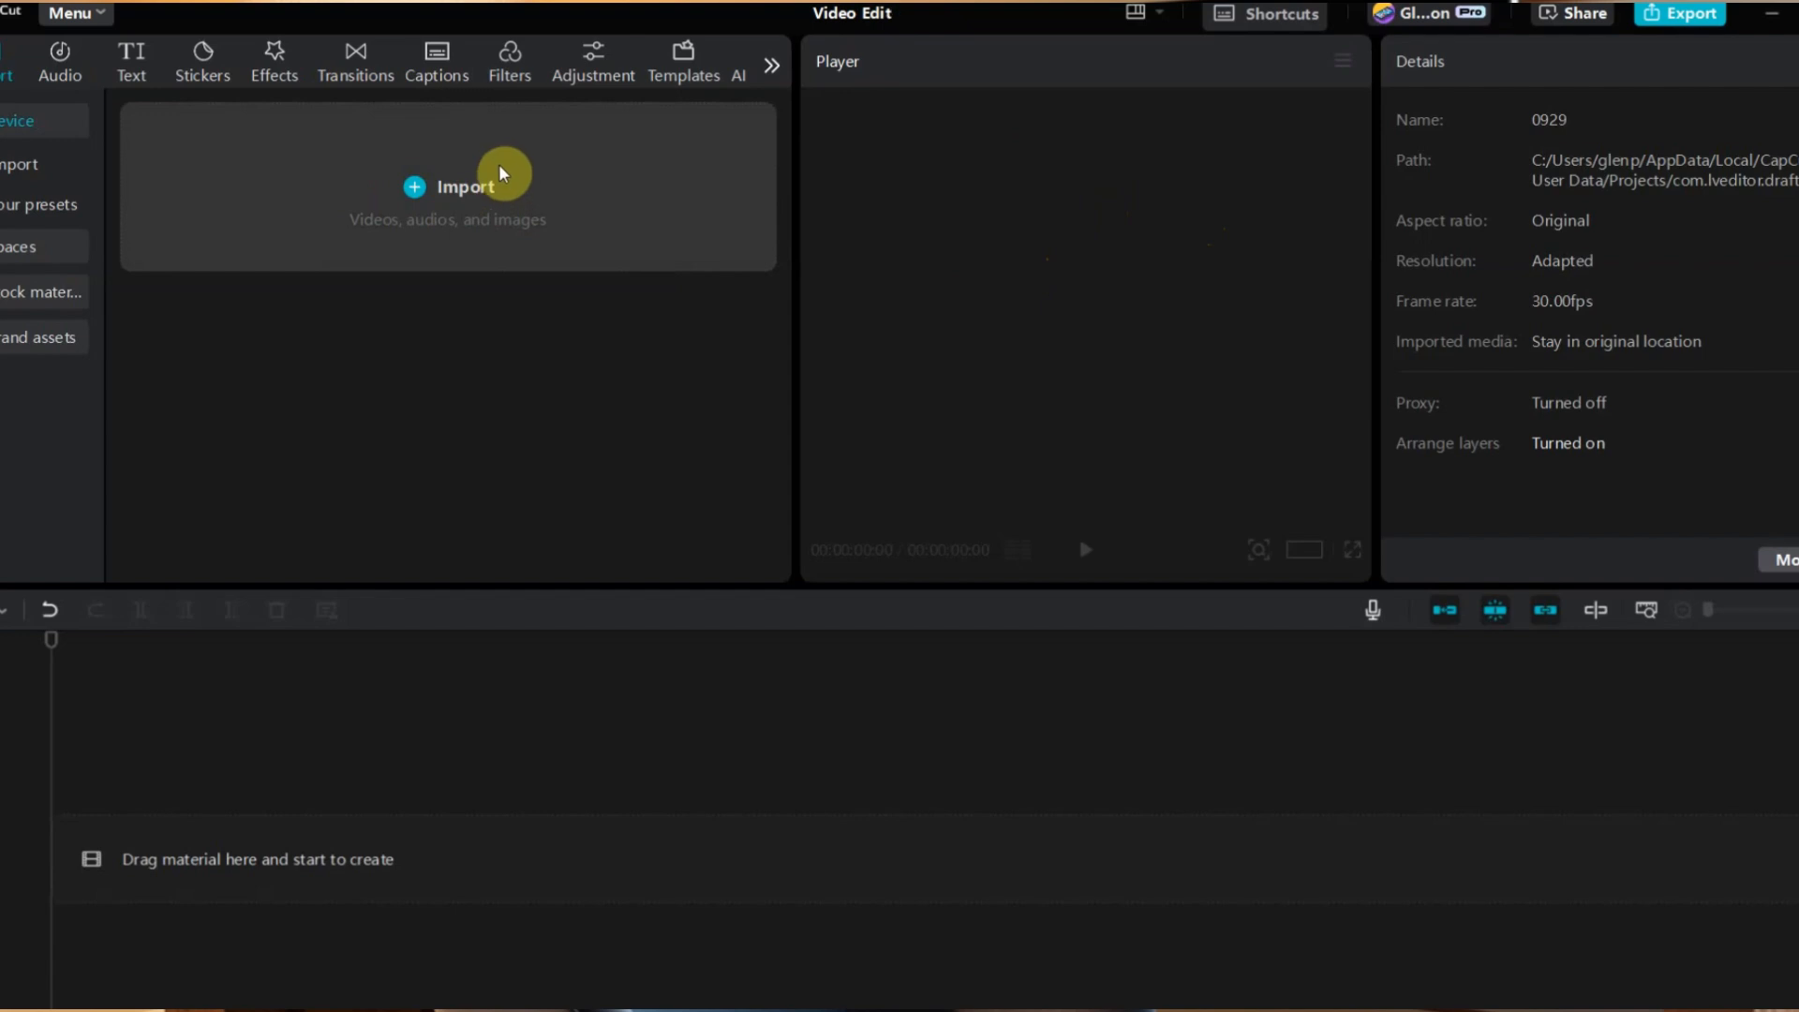
- Start a media import and open the Documents folder
left_click(482, 187)
left_click(416, 190)
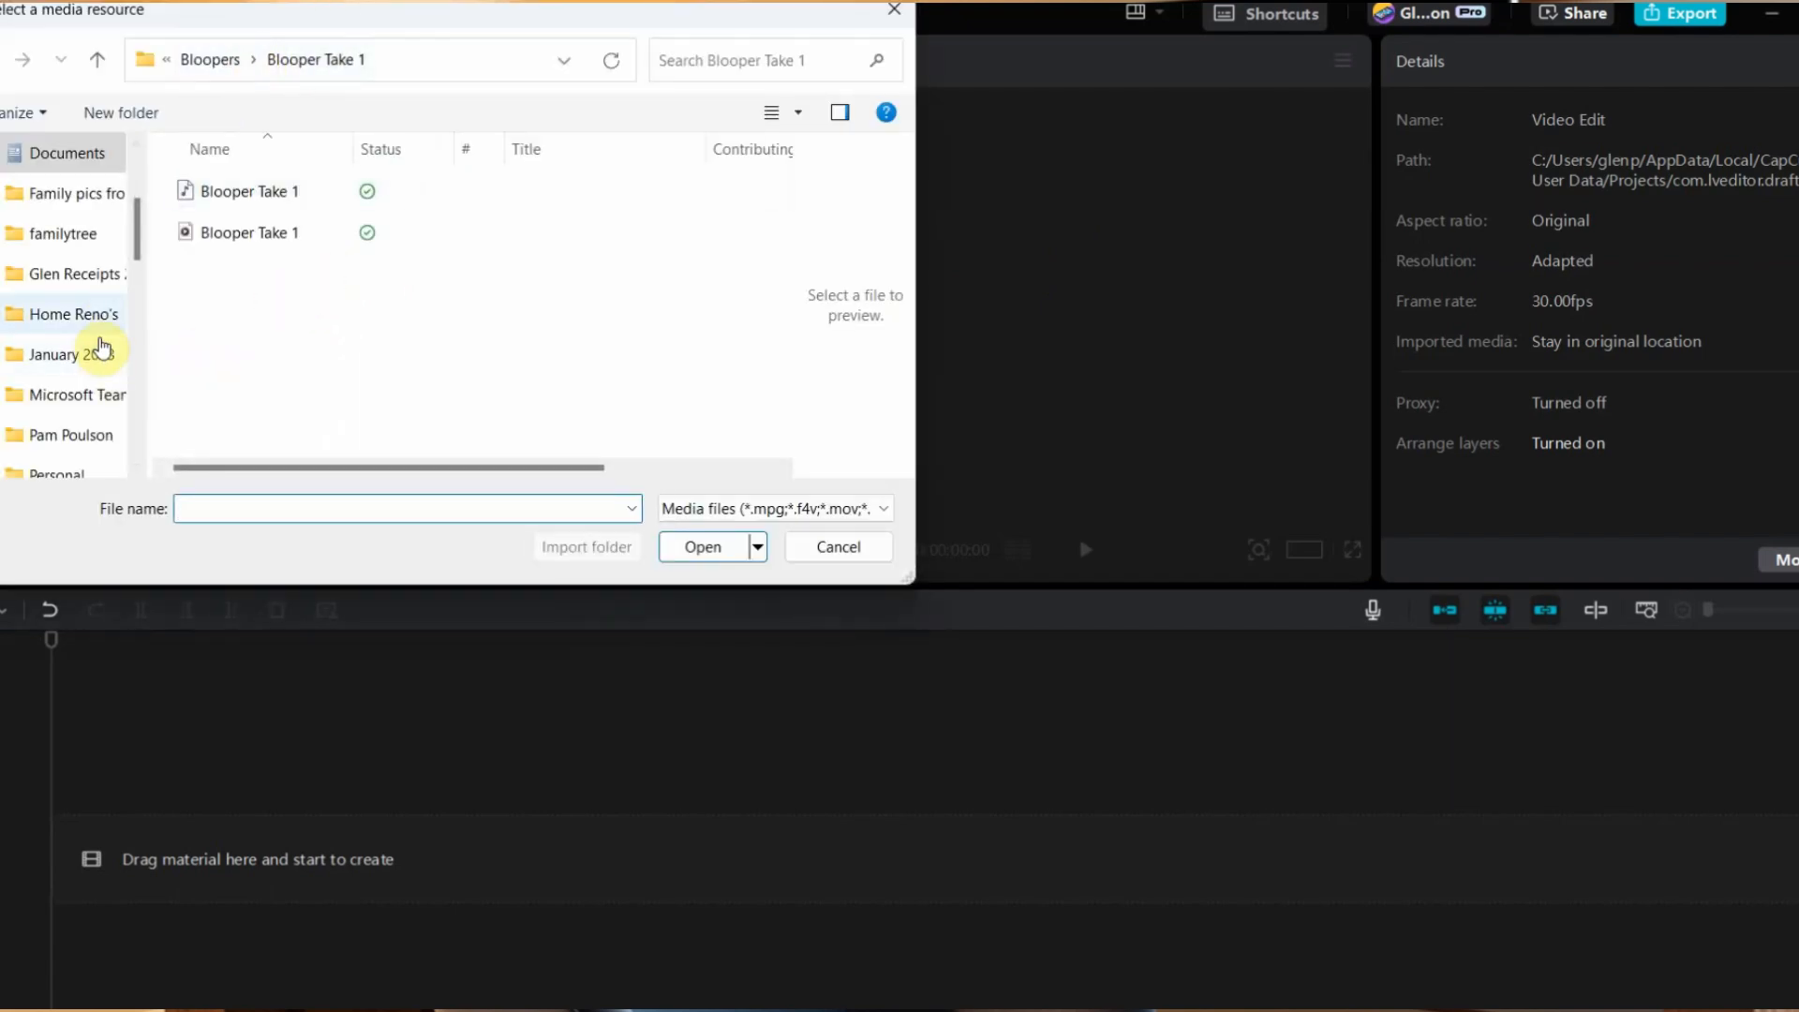
scroll(51, 323, "down", 1)
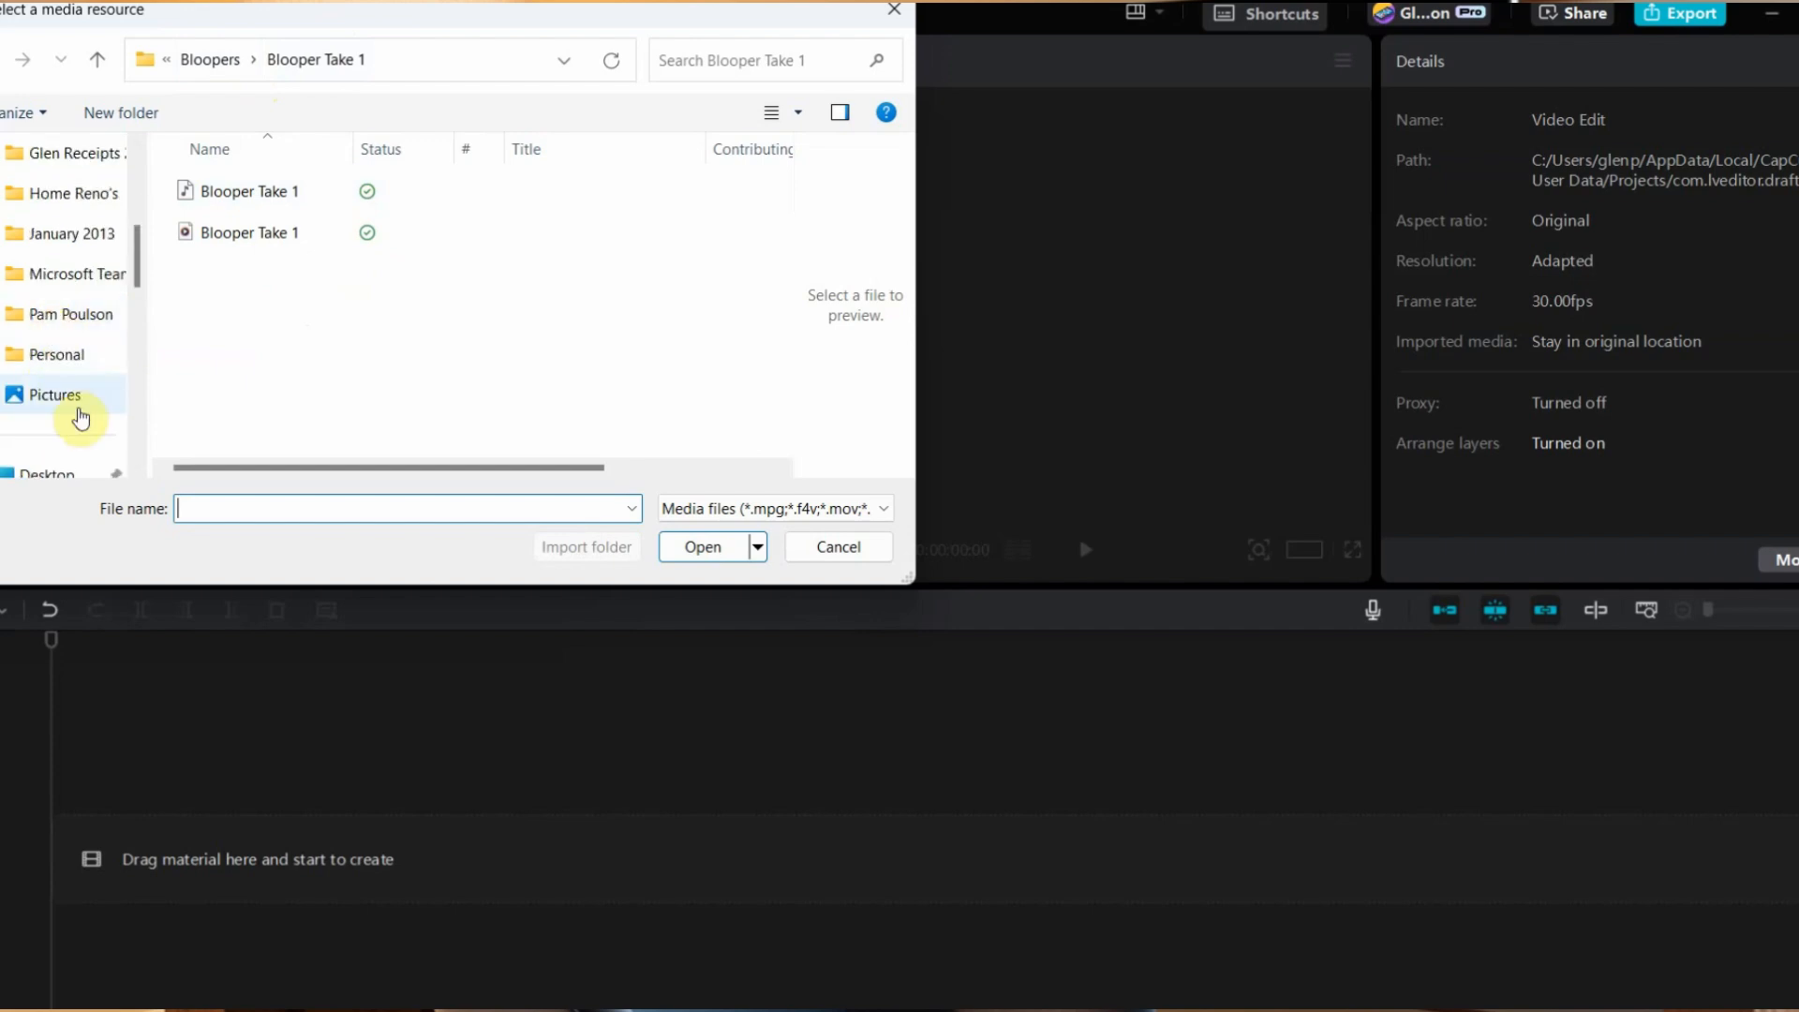
scroll(56, 403, "down", 1)
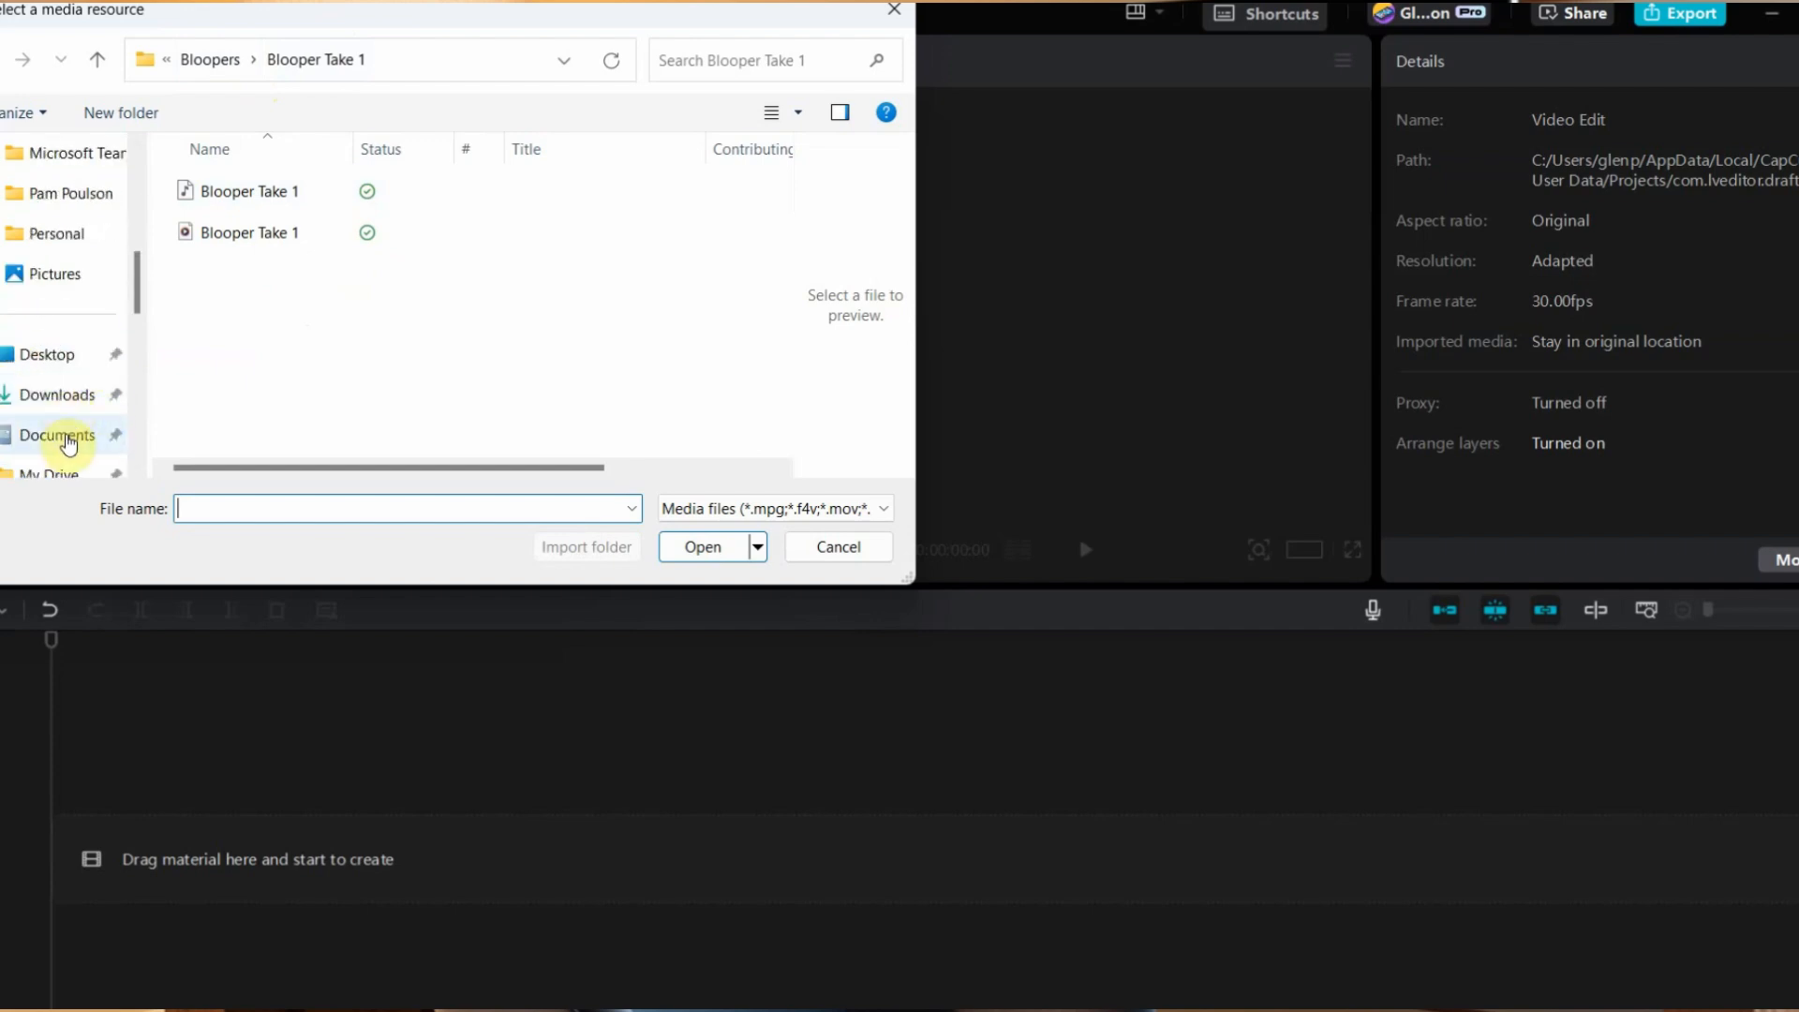
left_click(19, 439)
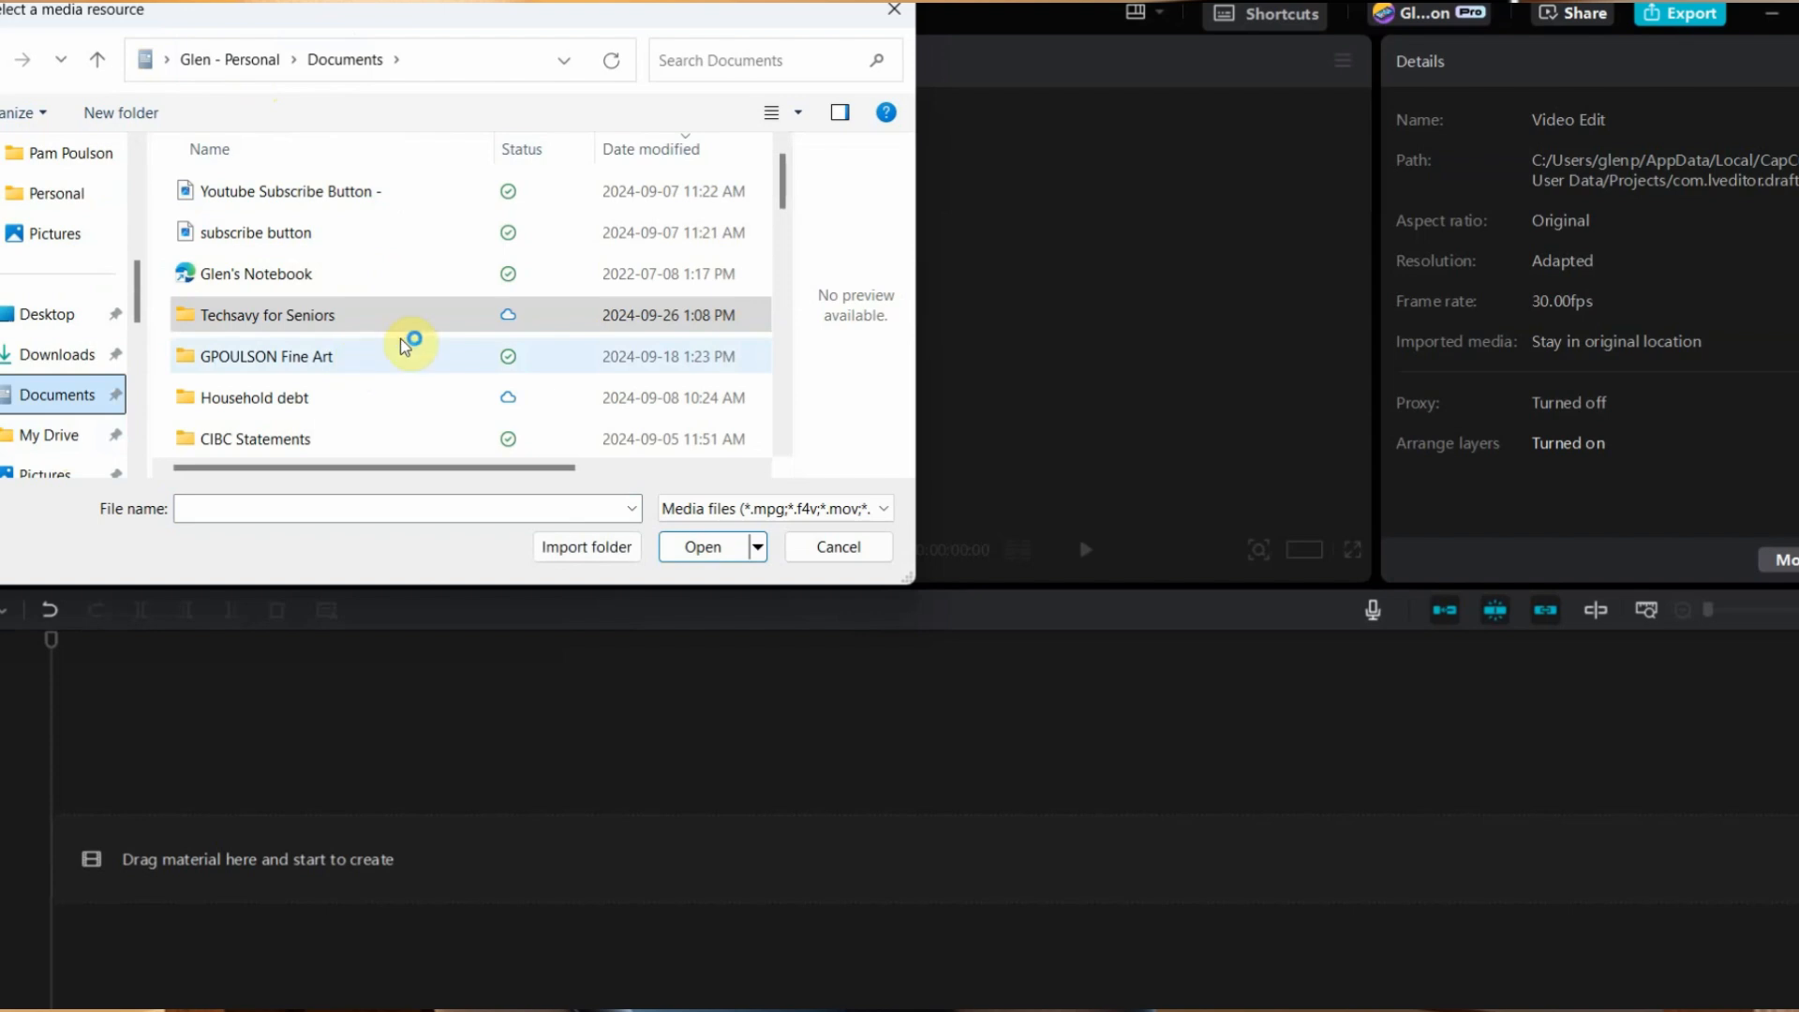
- Find and open the Techsavy for Seniors folder within Documents
scroll(379, 351, "down", 2)
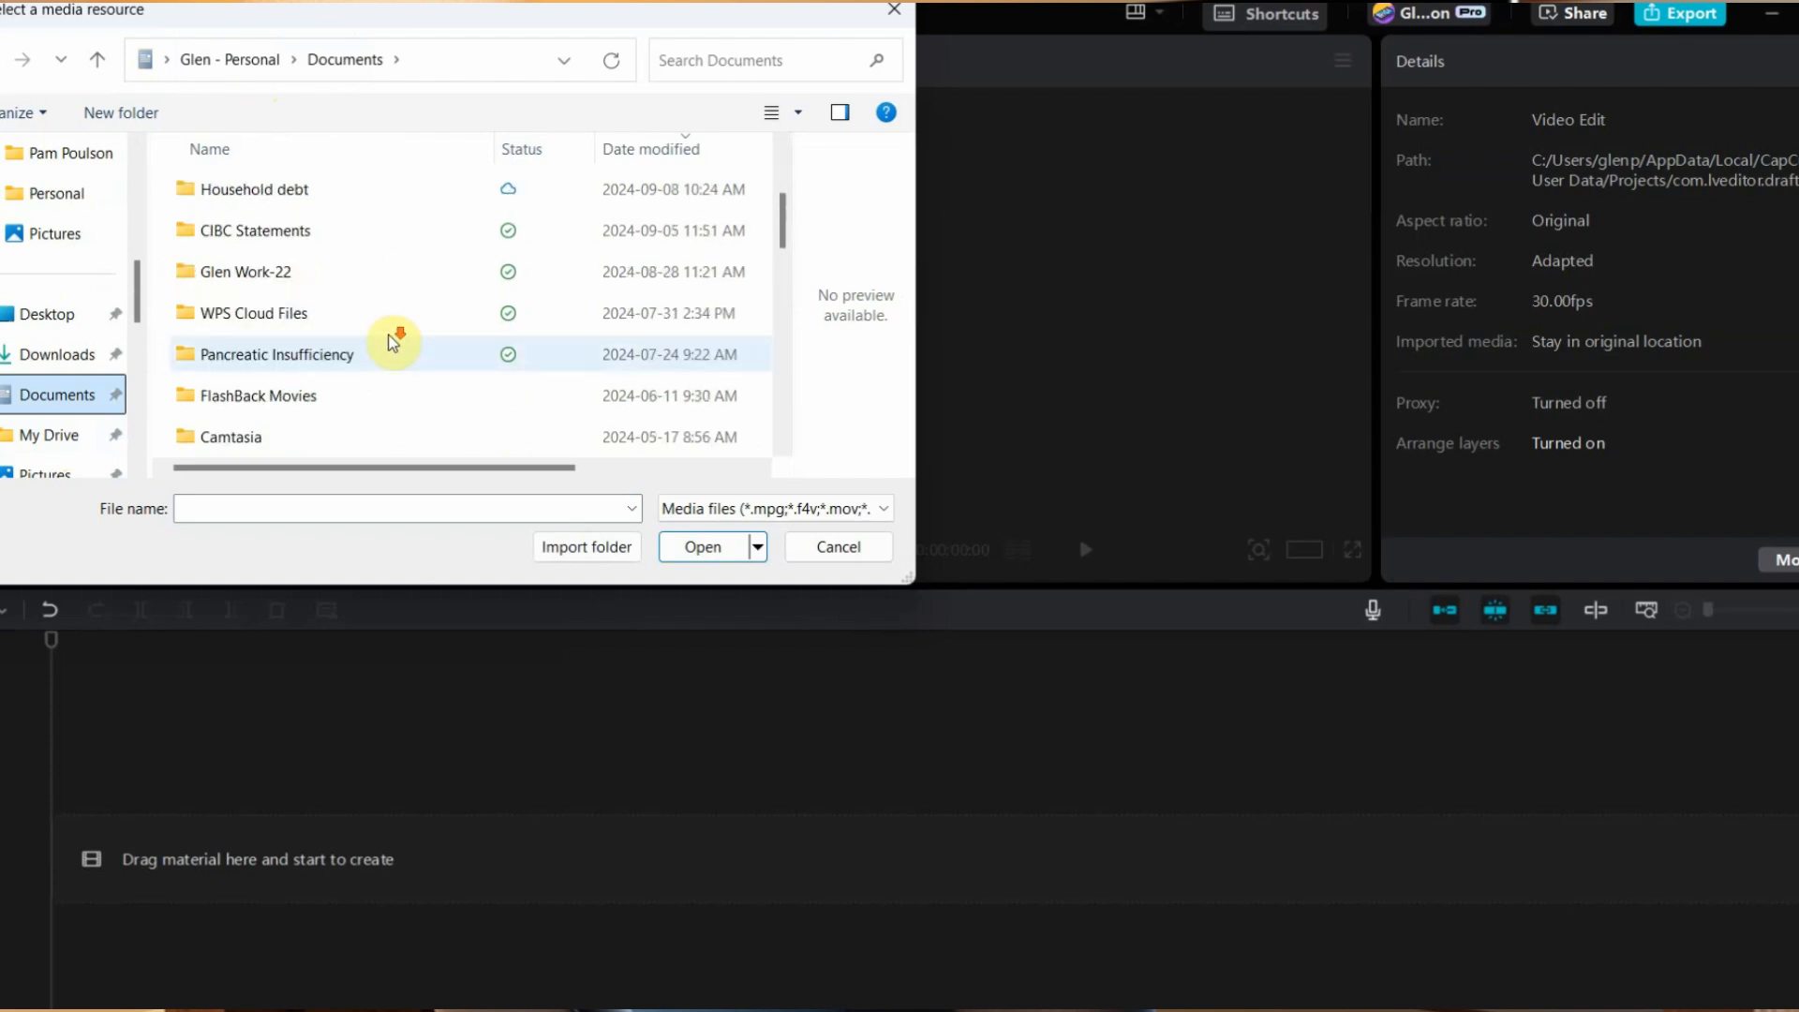
scroll(403, 348, "down", 1)
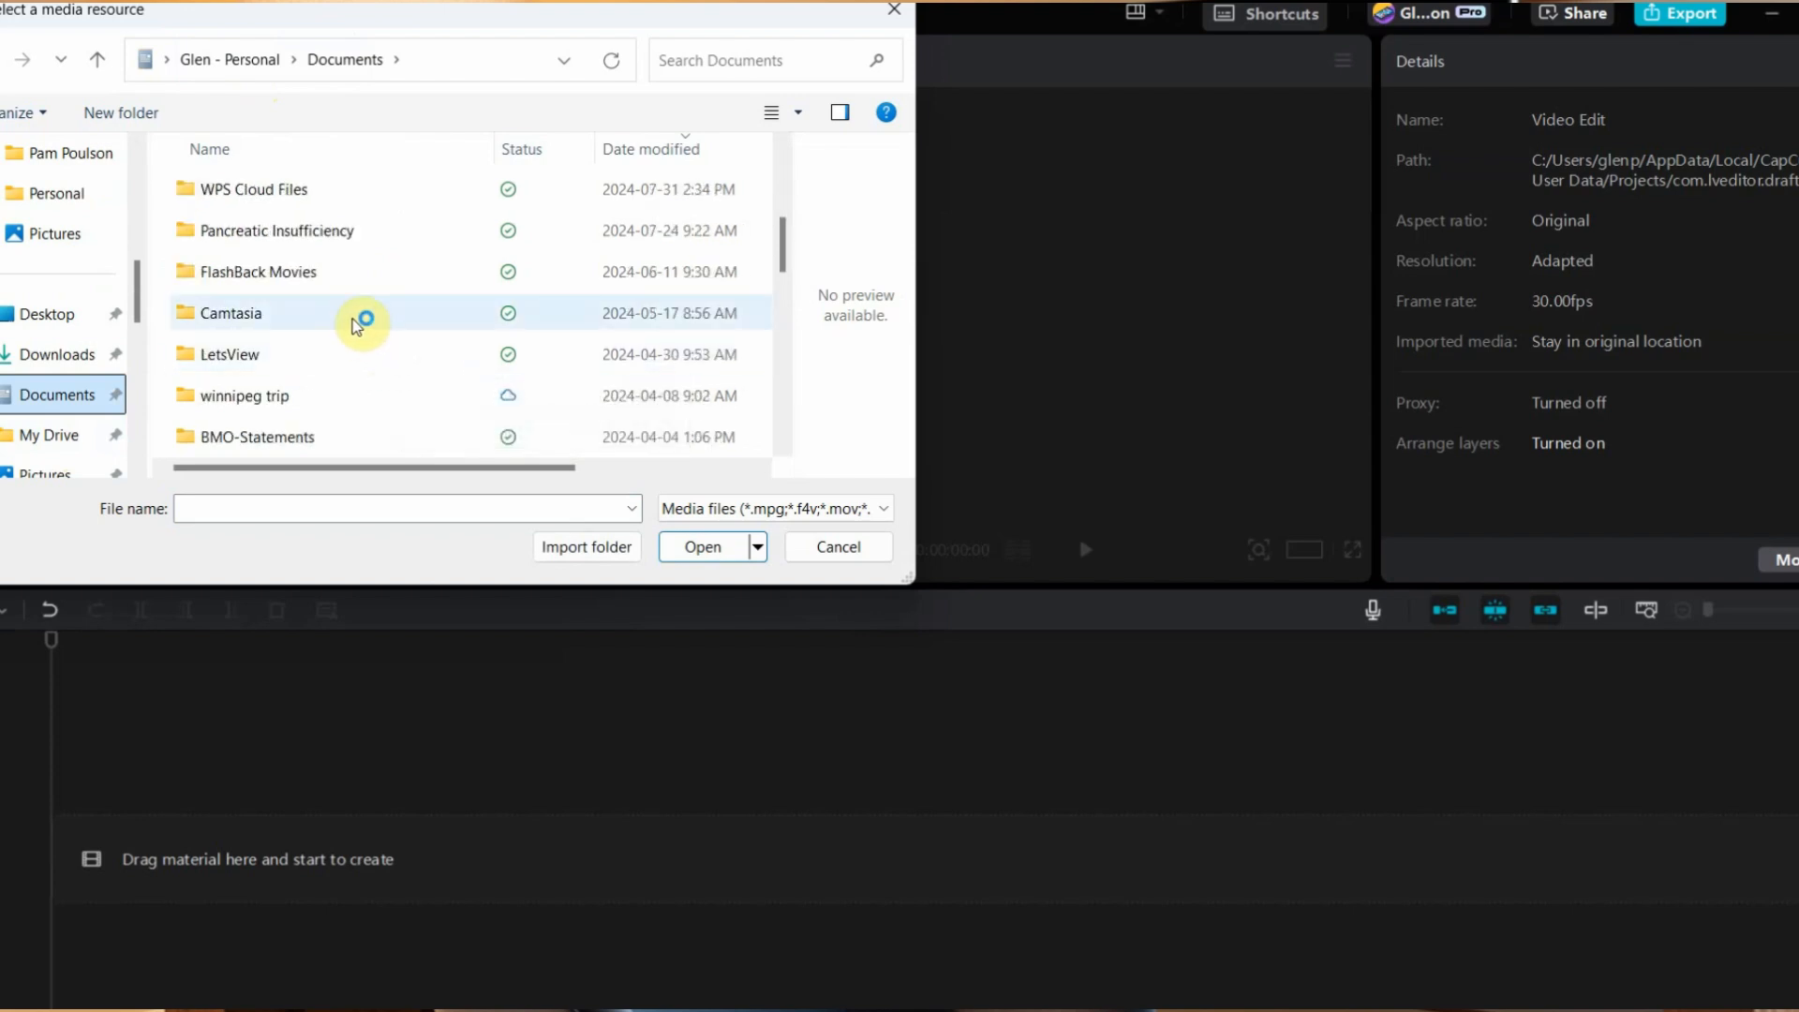
scroll(374, 352, "down", 1)
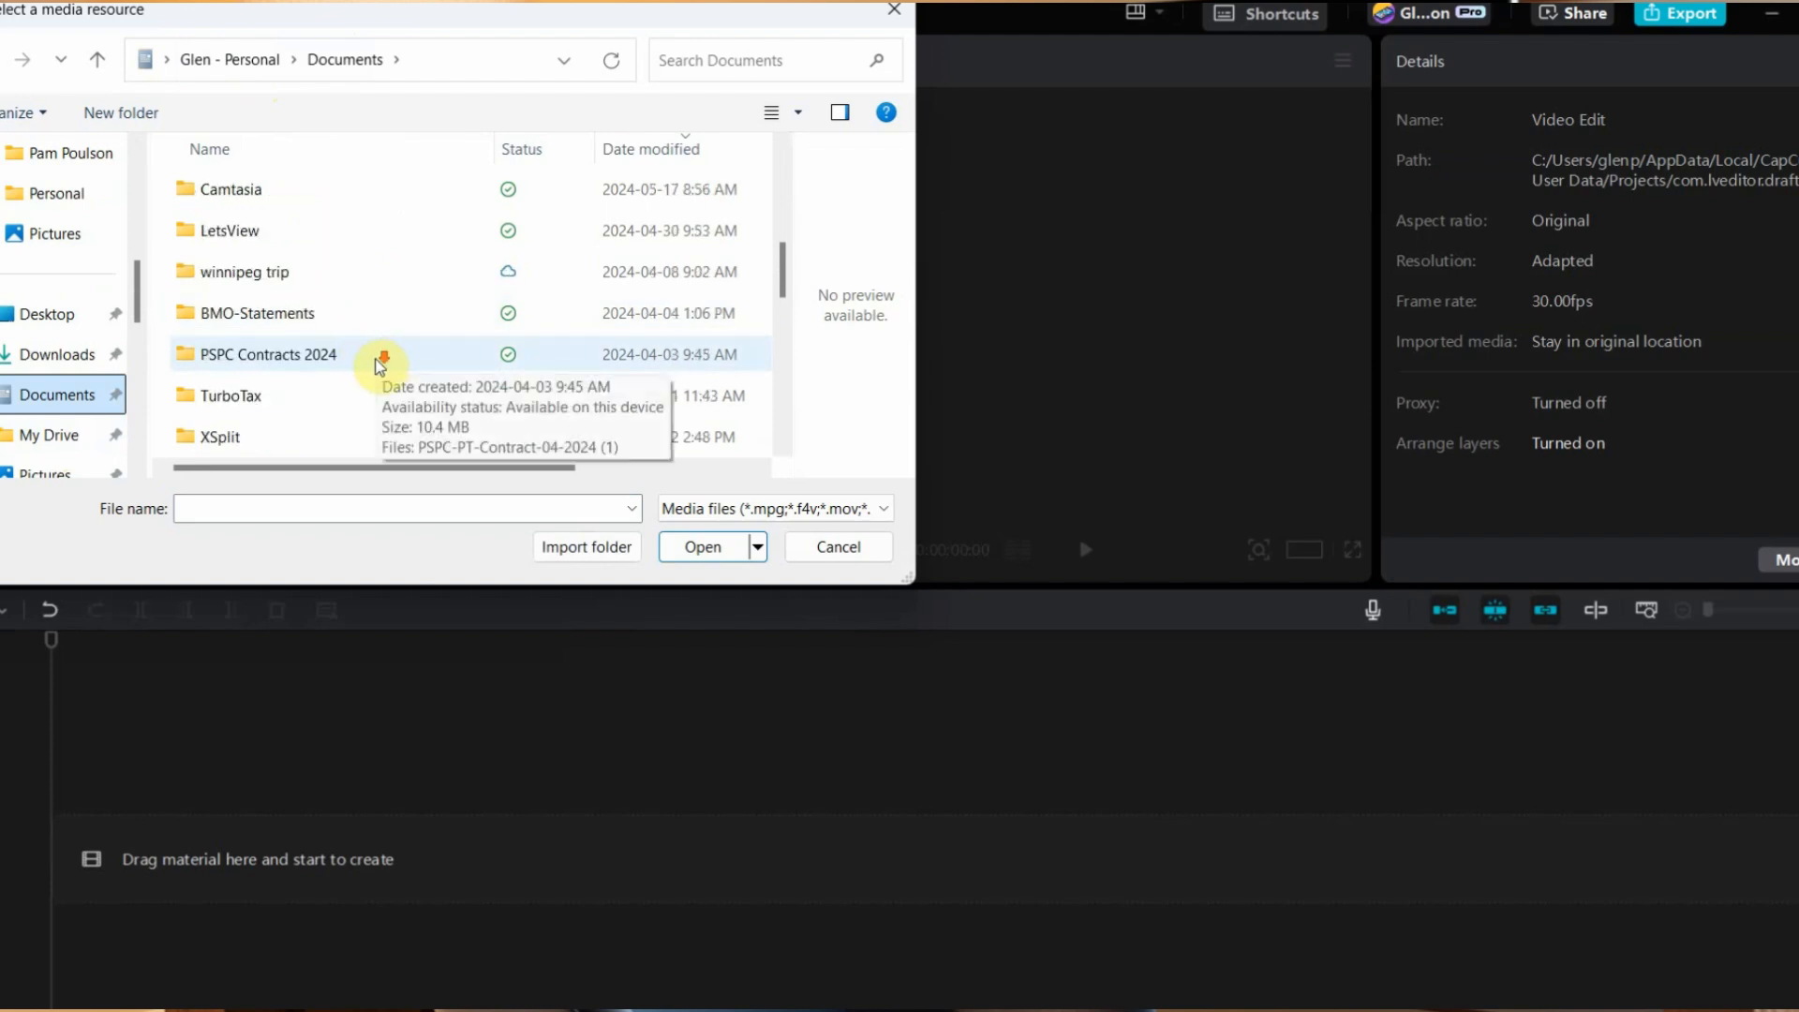
scroll(374, 360, "down", 1)
scroll(371, 364, "up", 3)
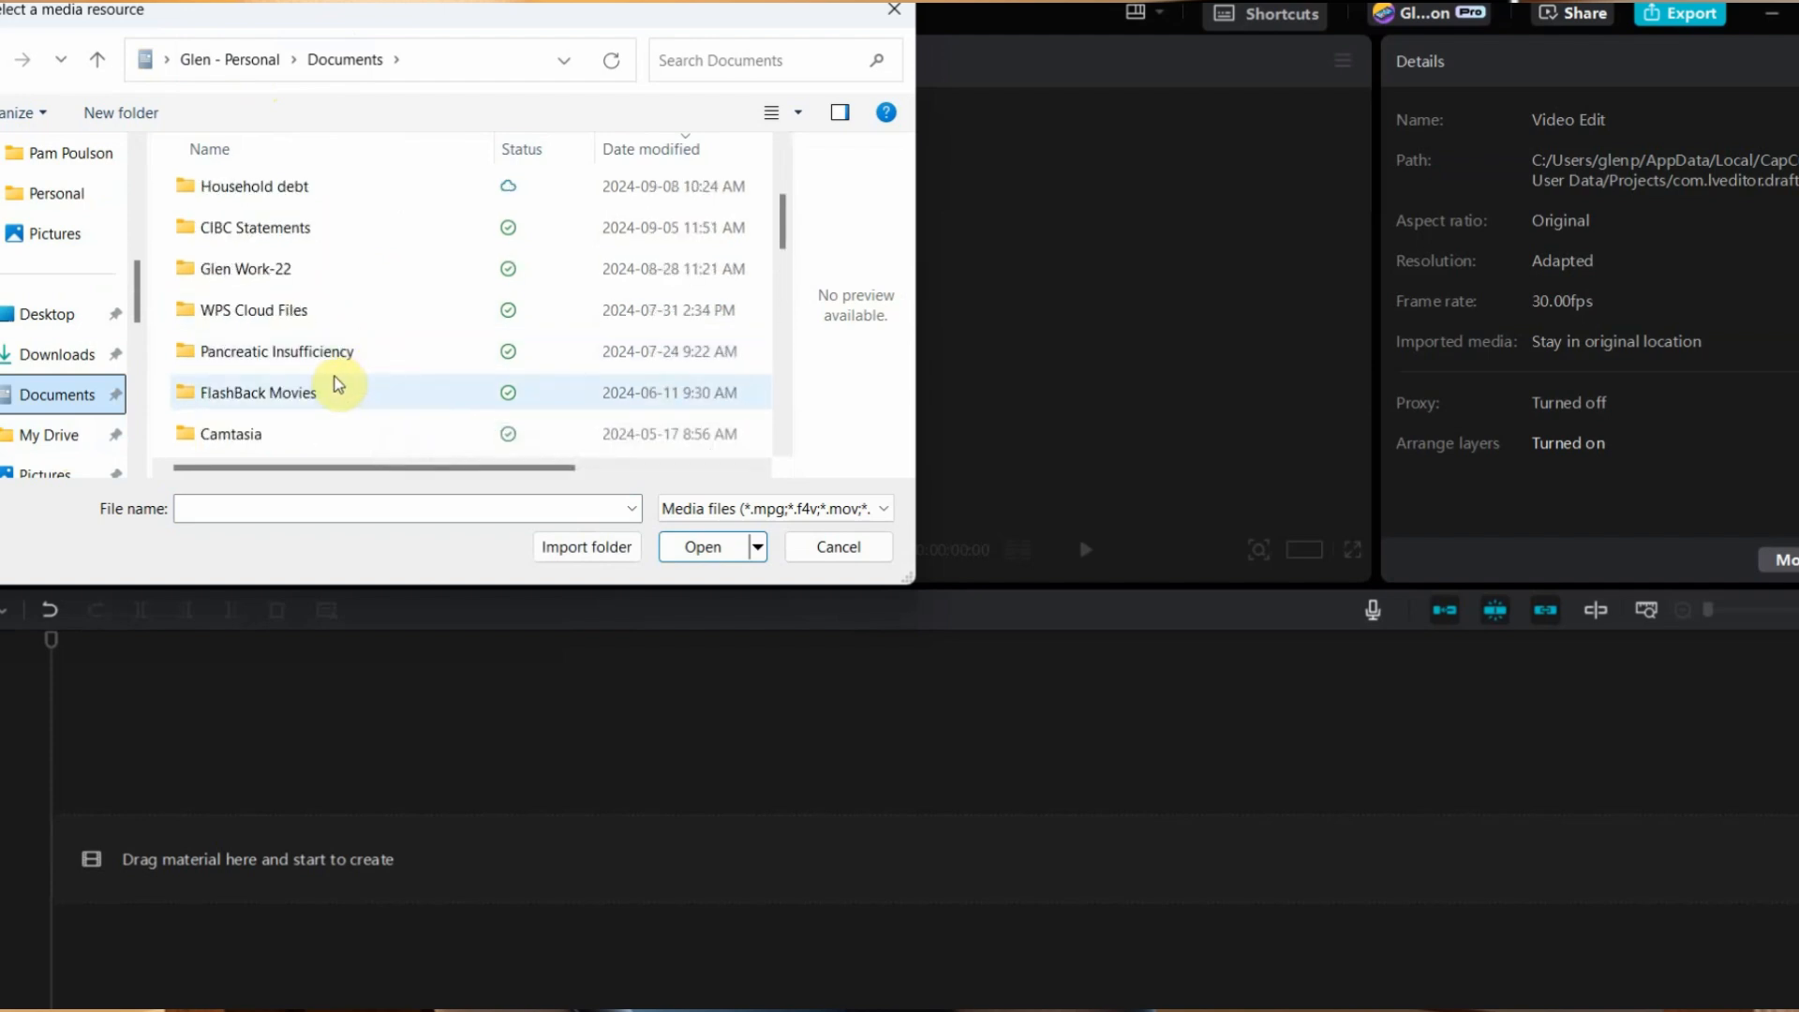
scroll(385, 354, "up", 1)
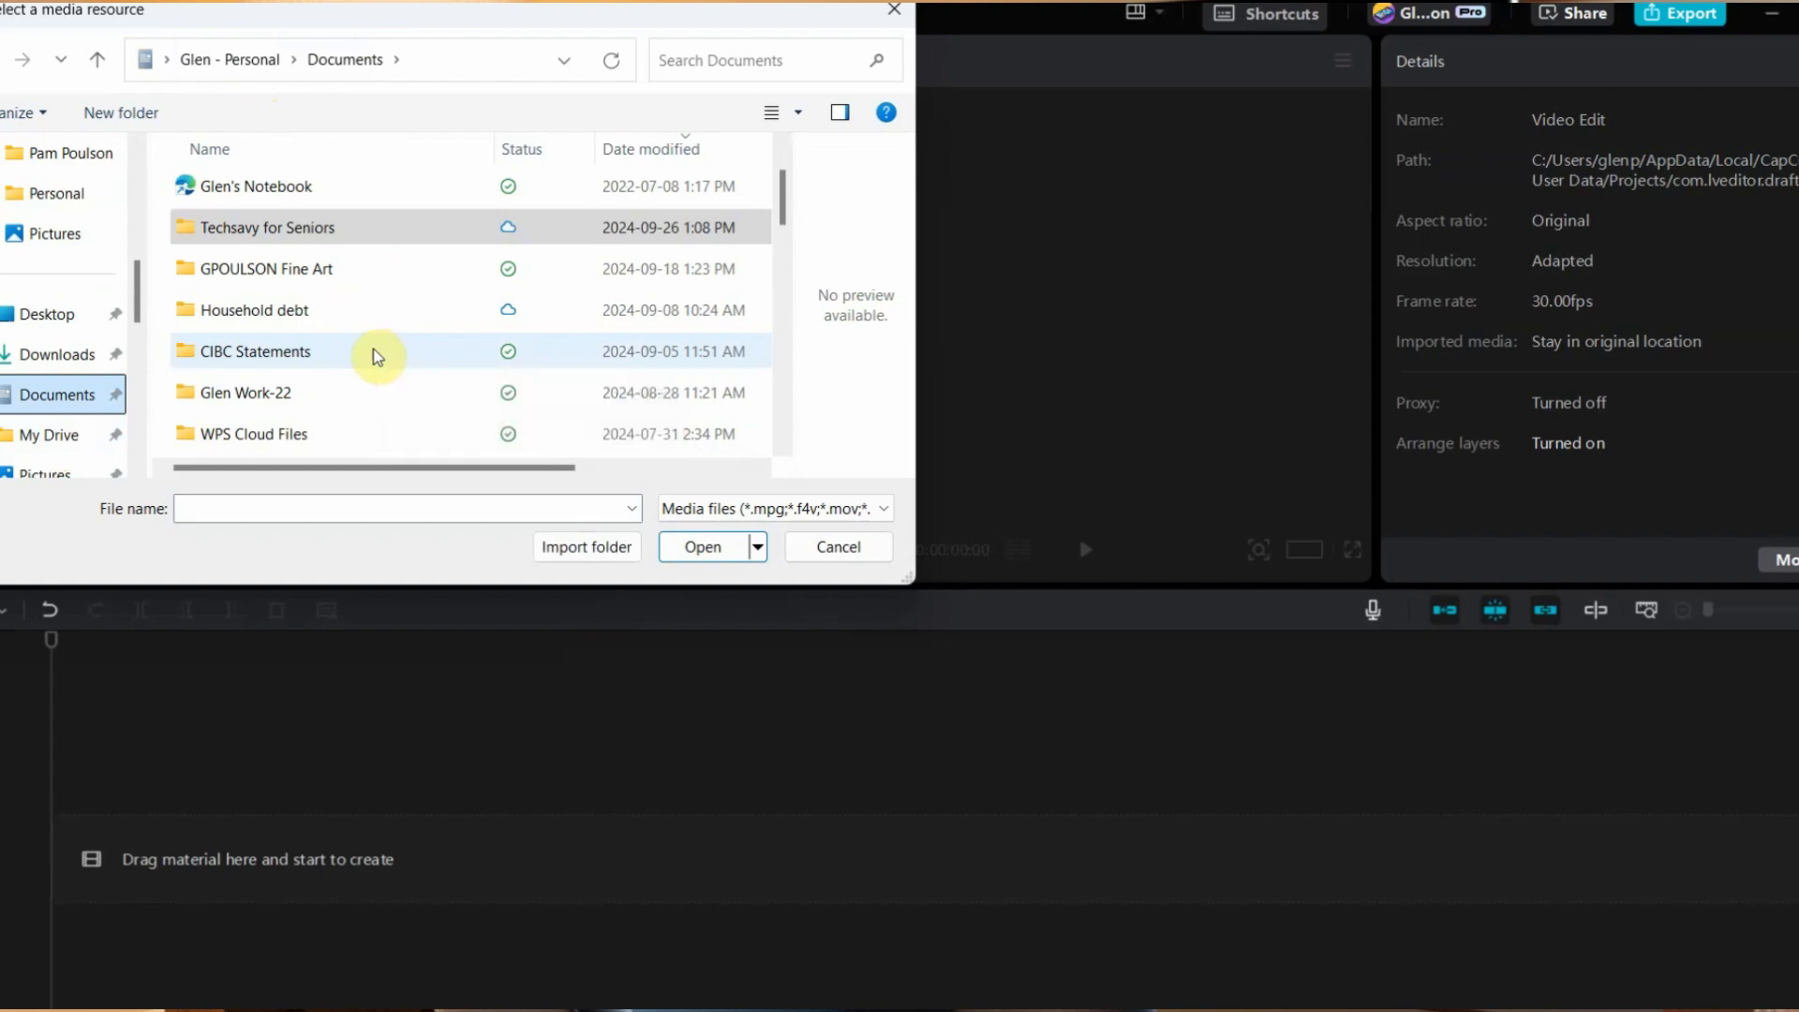
left_click(296, 231)
double_click(296, 231)
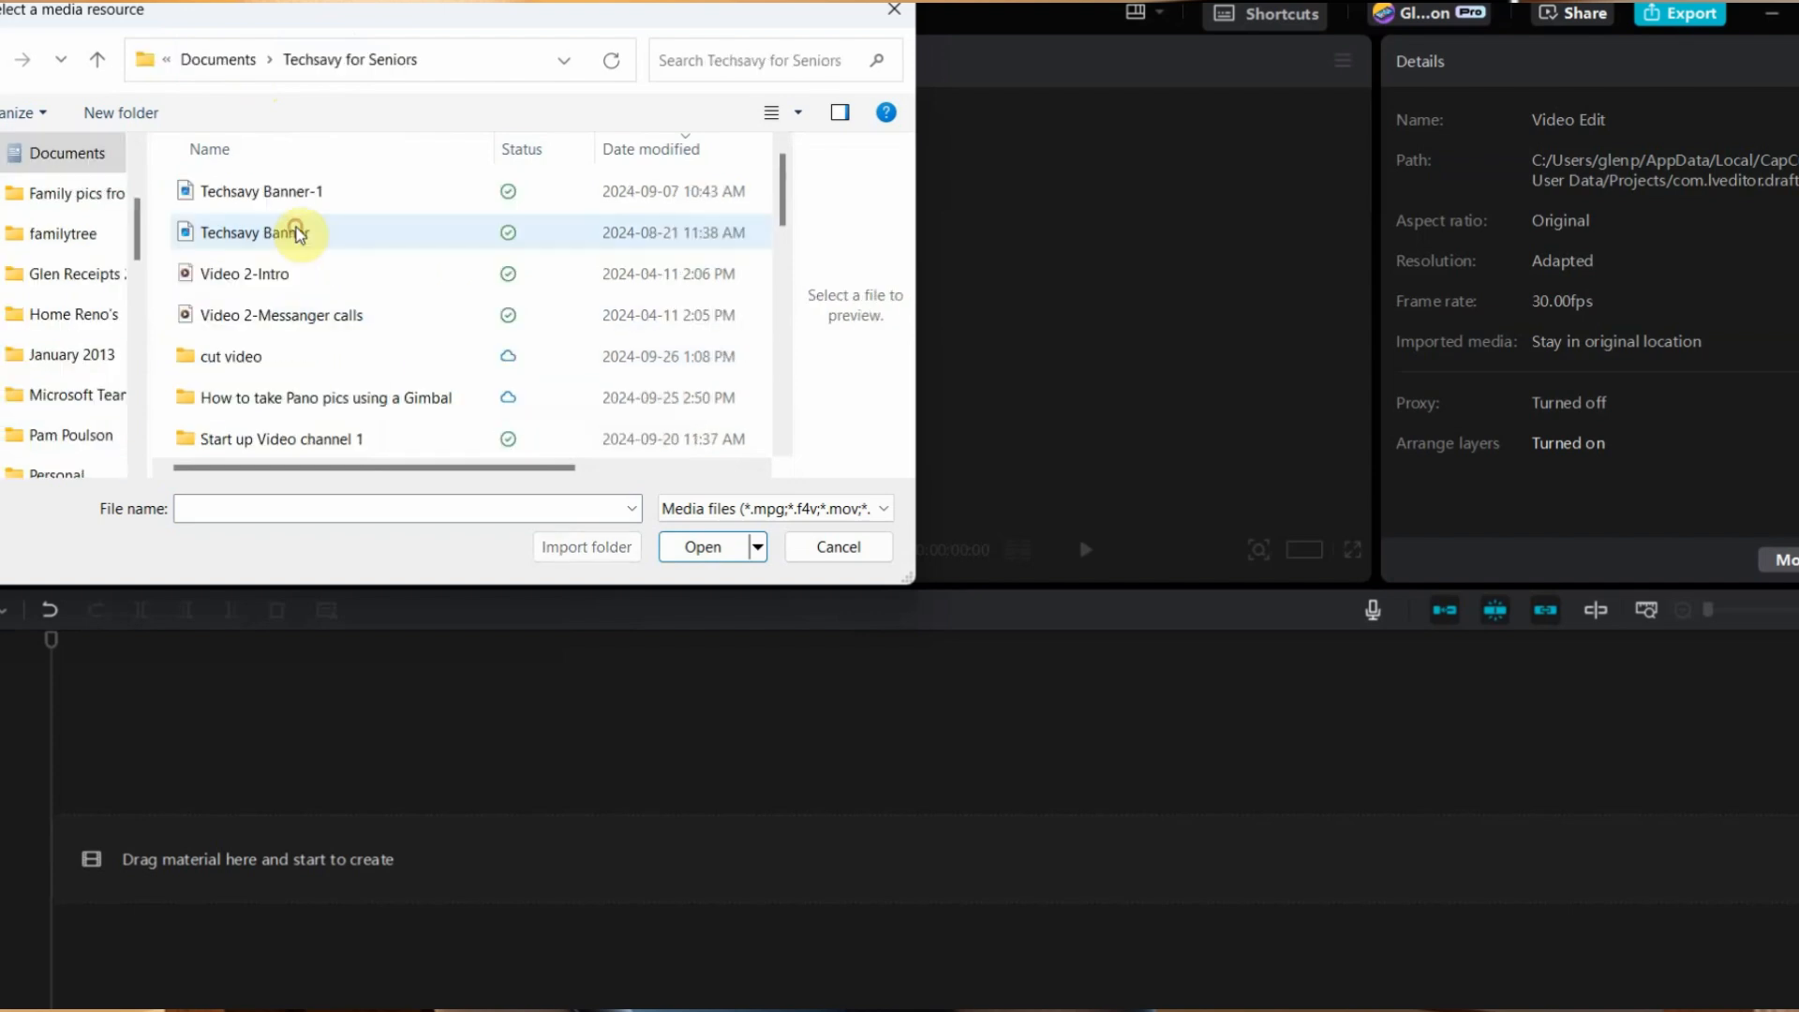
double_click(241, 358)
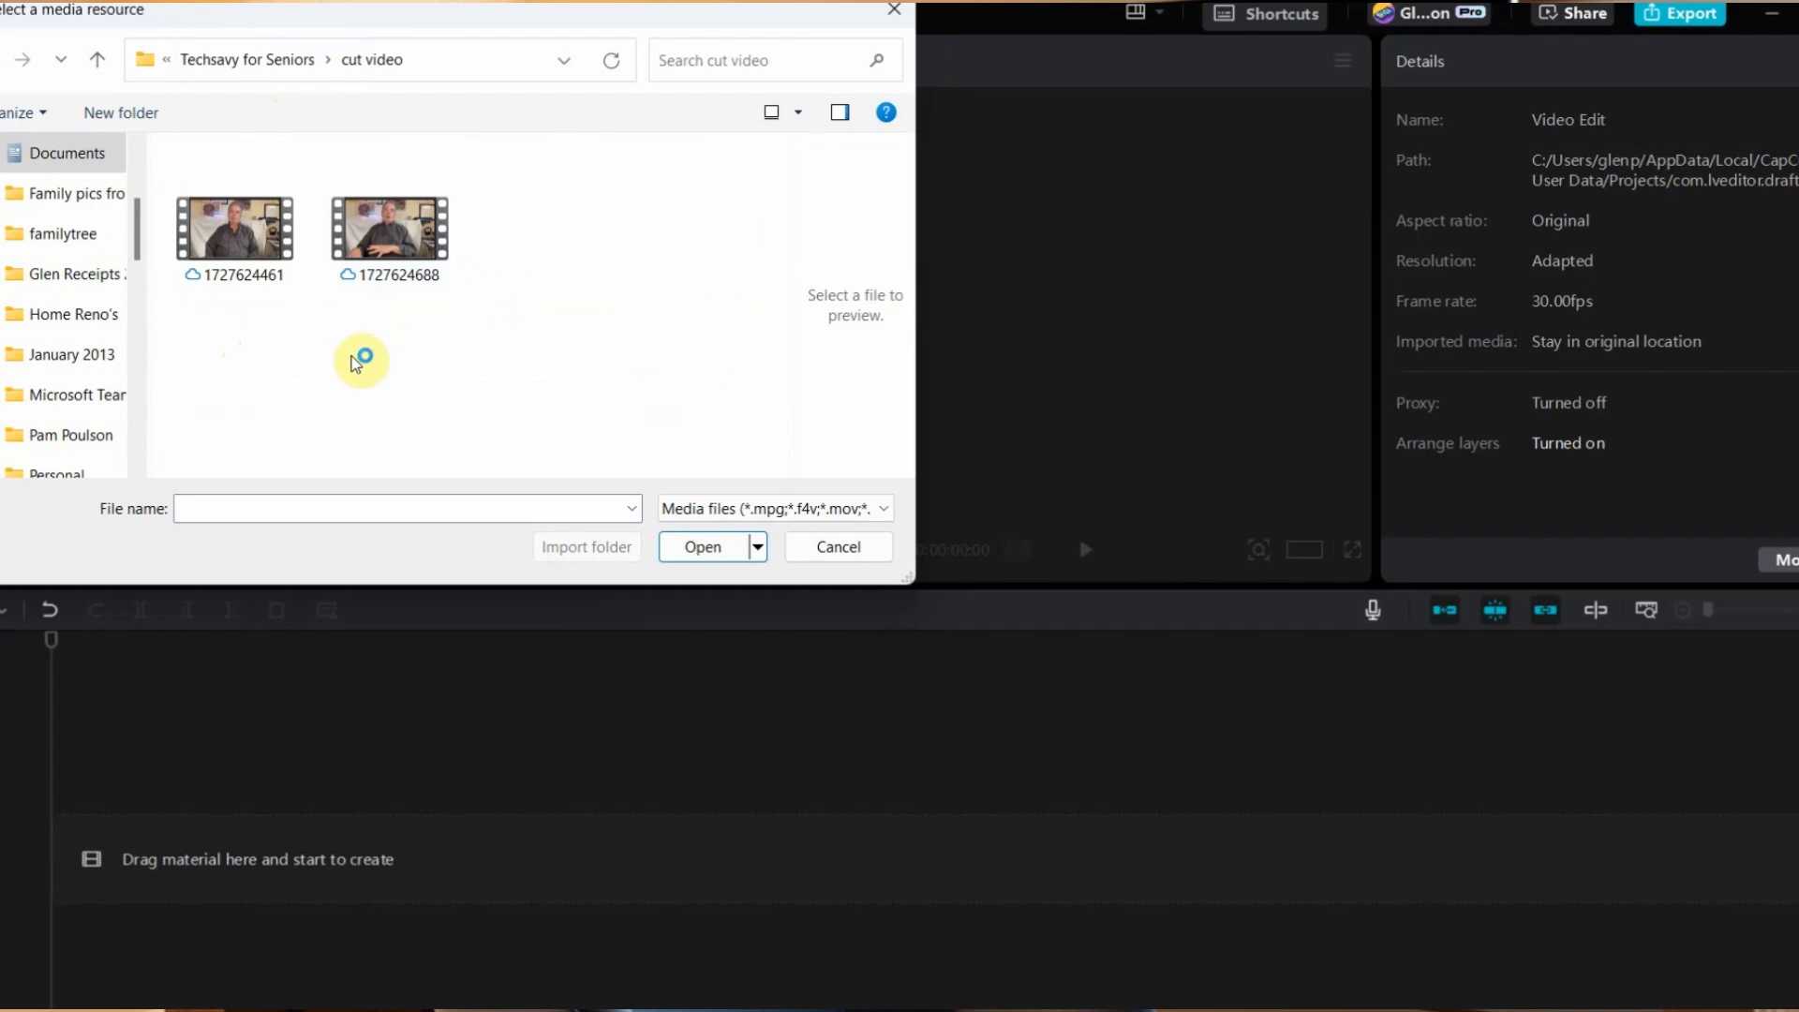
double_click(228, 229)
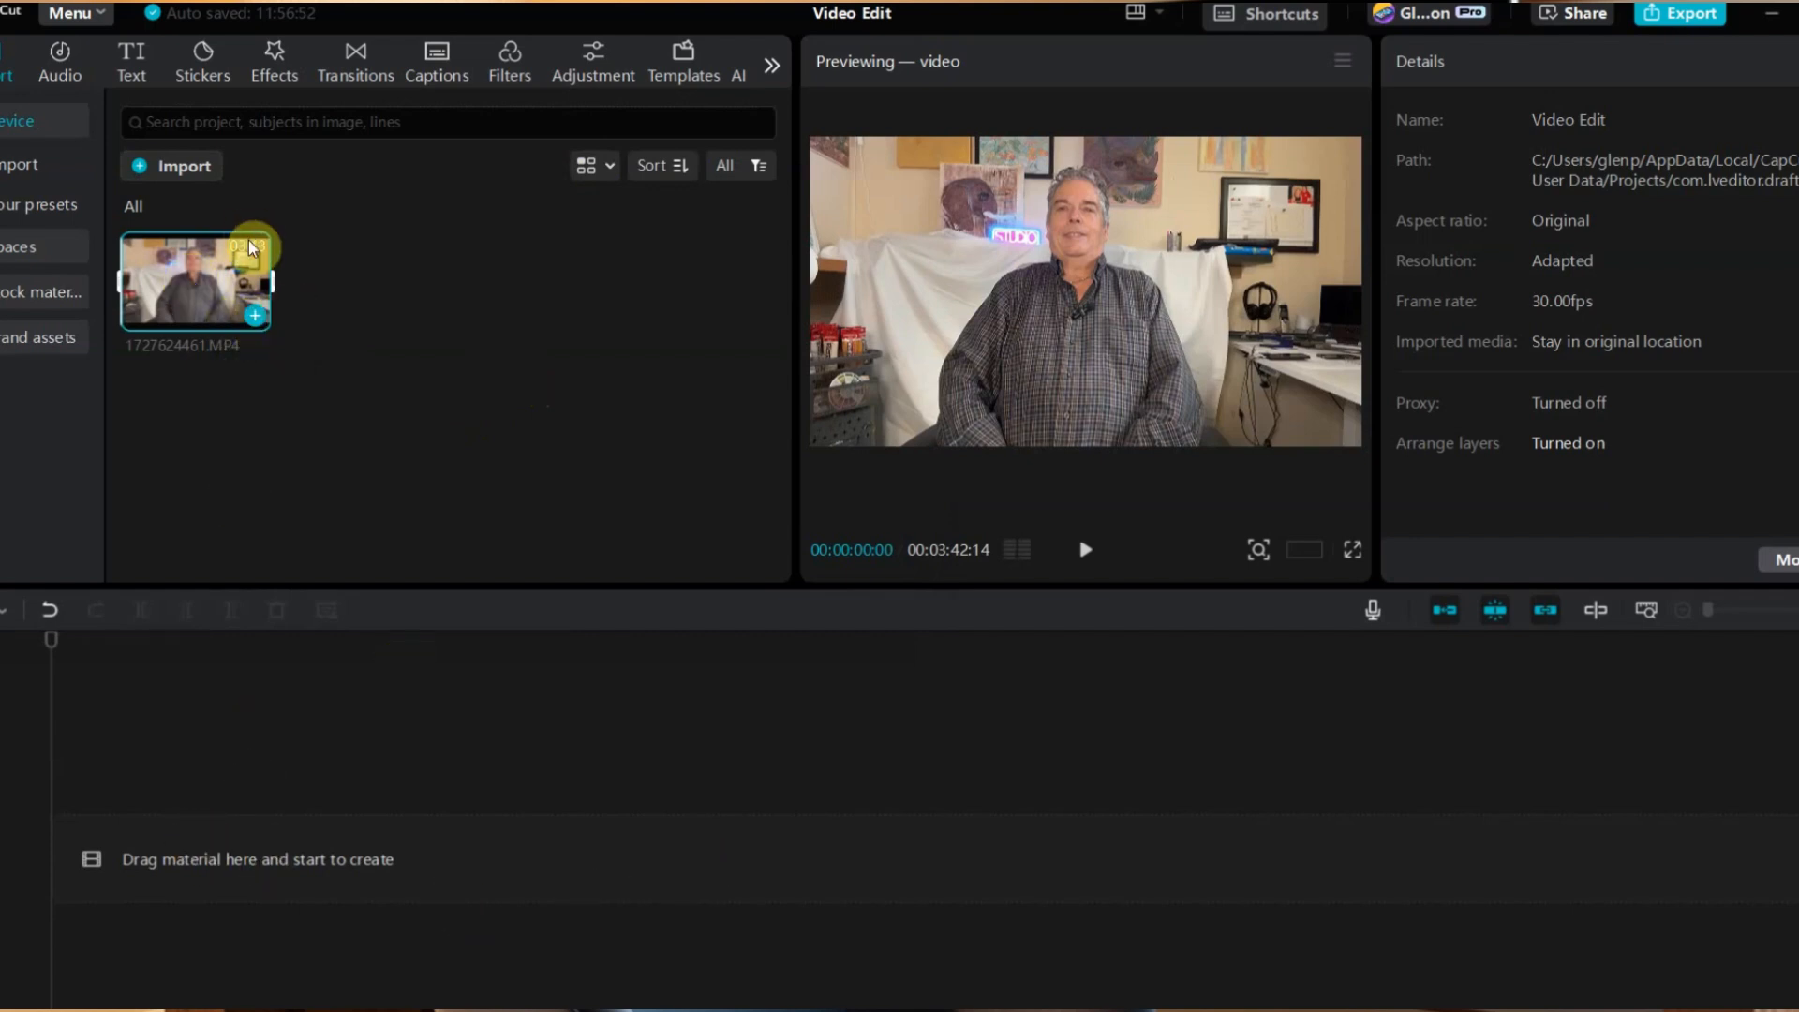
left_click(254, 319)
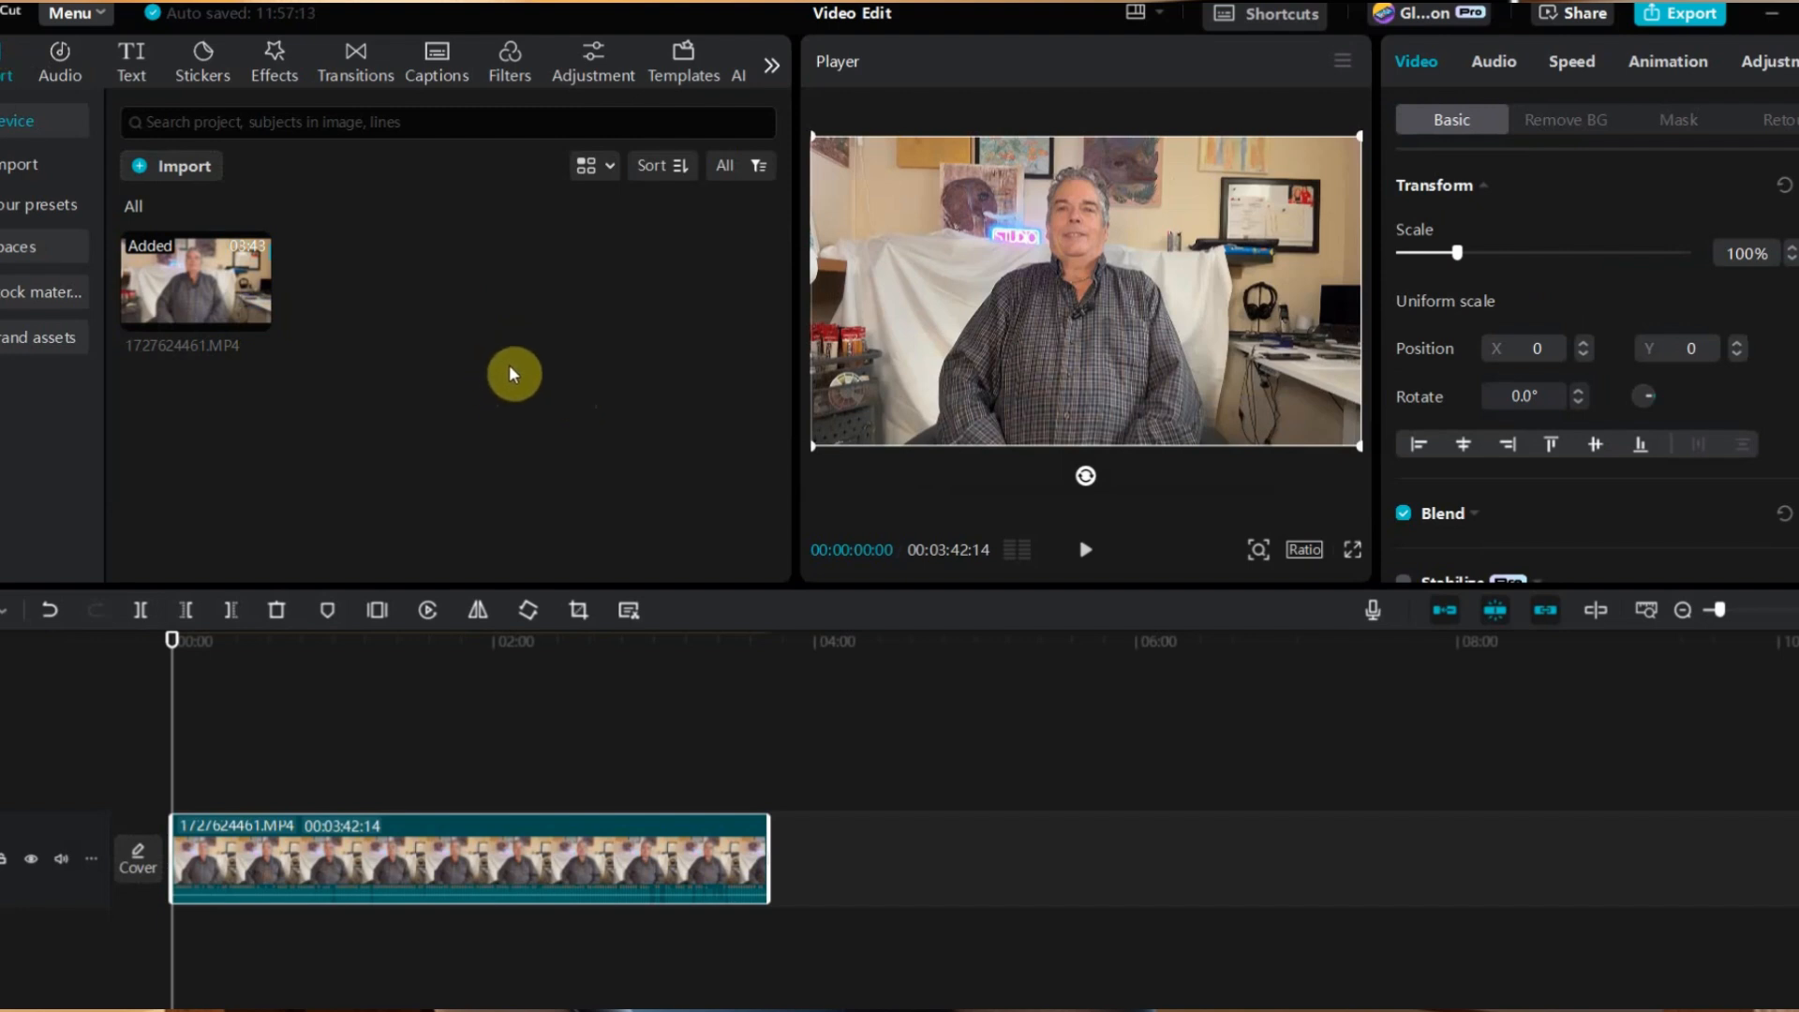
left_click(176, 165)
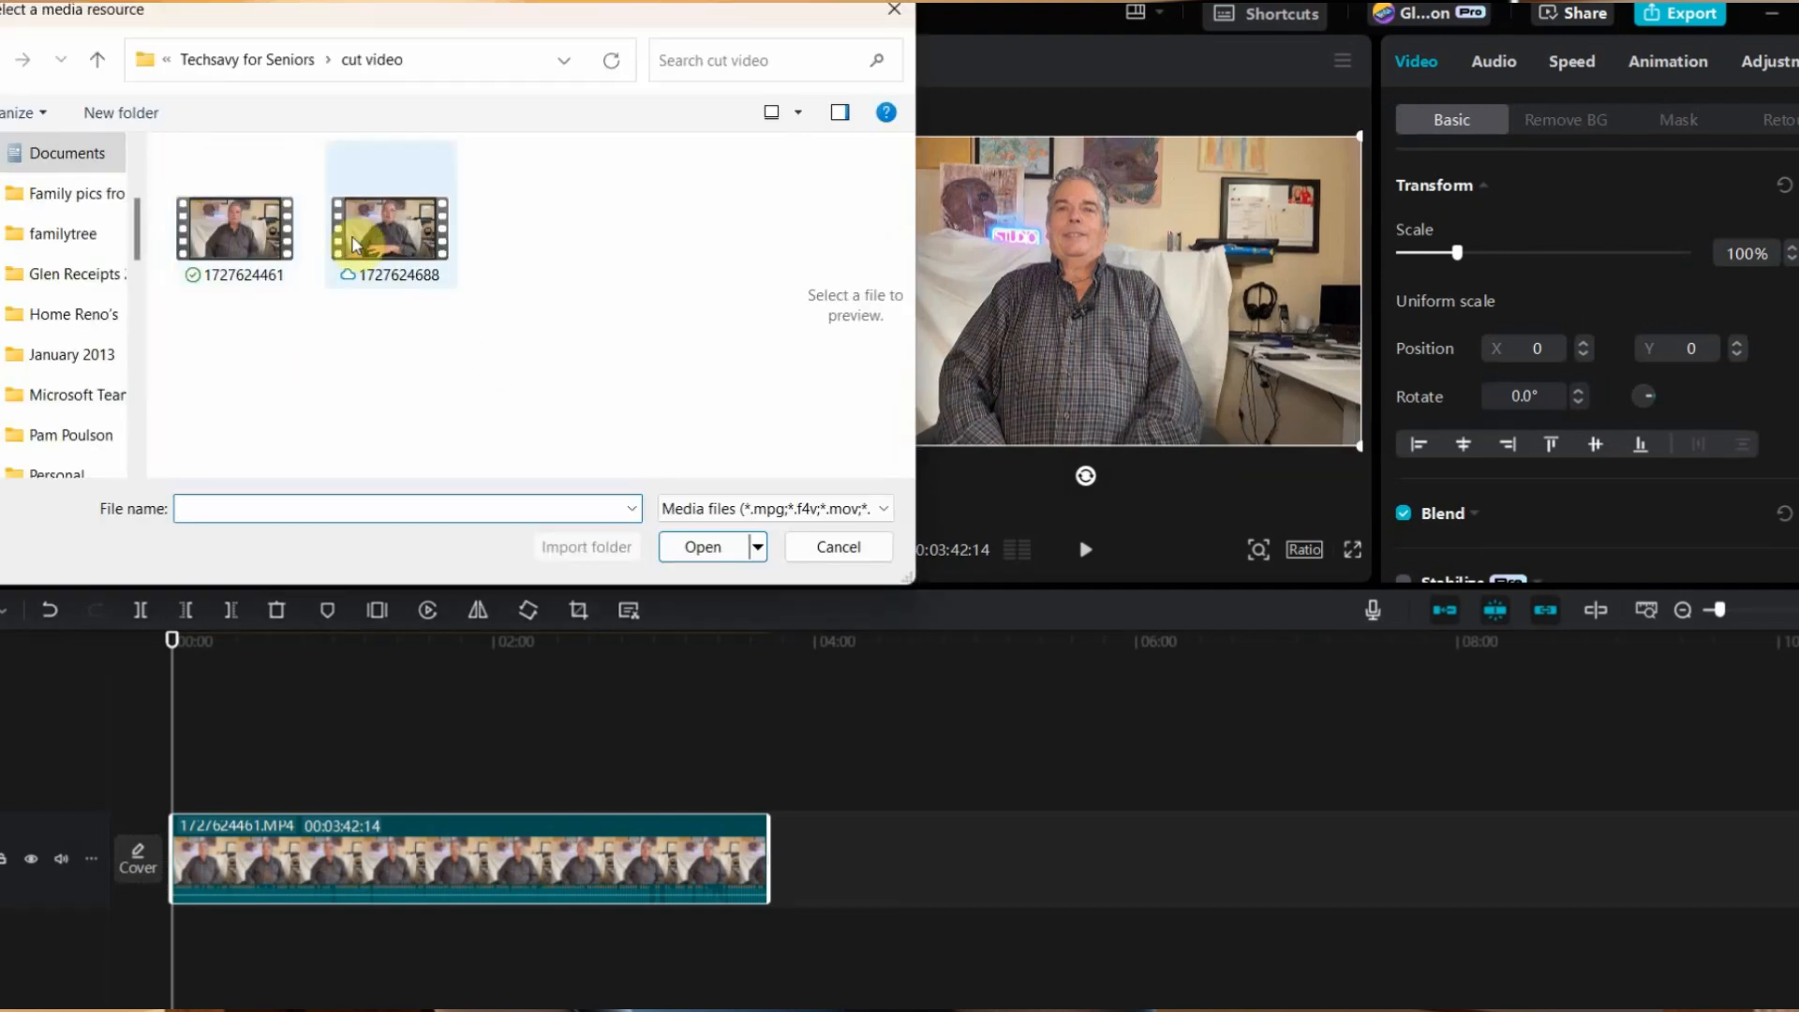
left_click(386, 215)
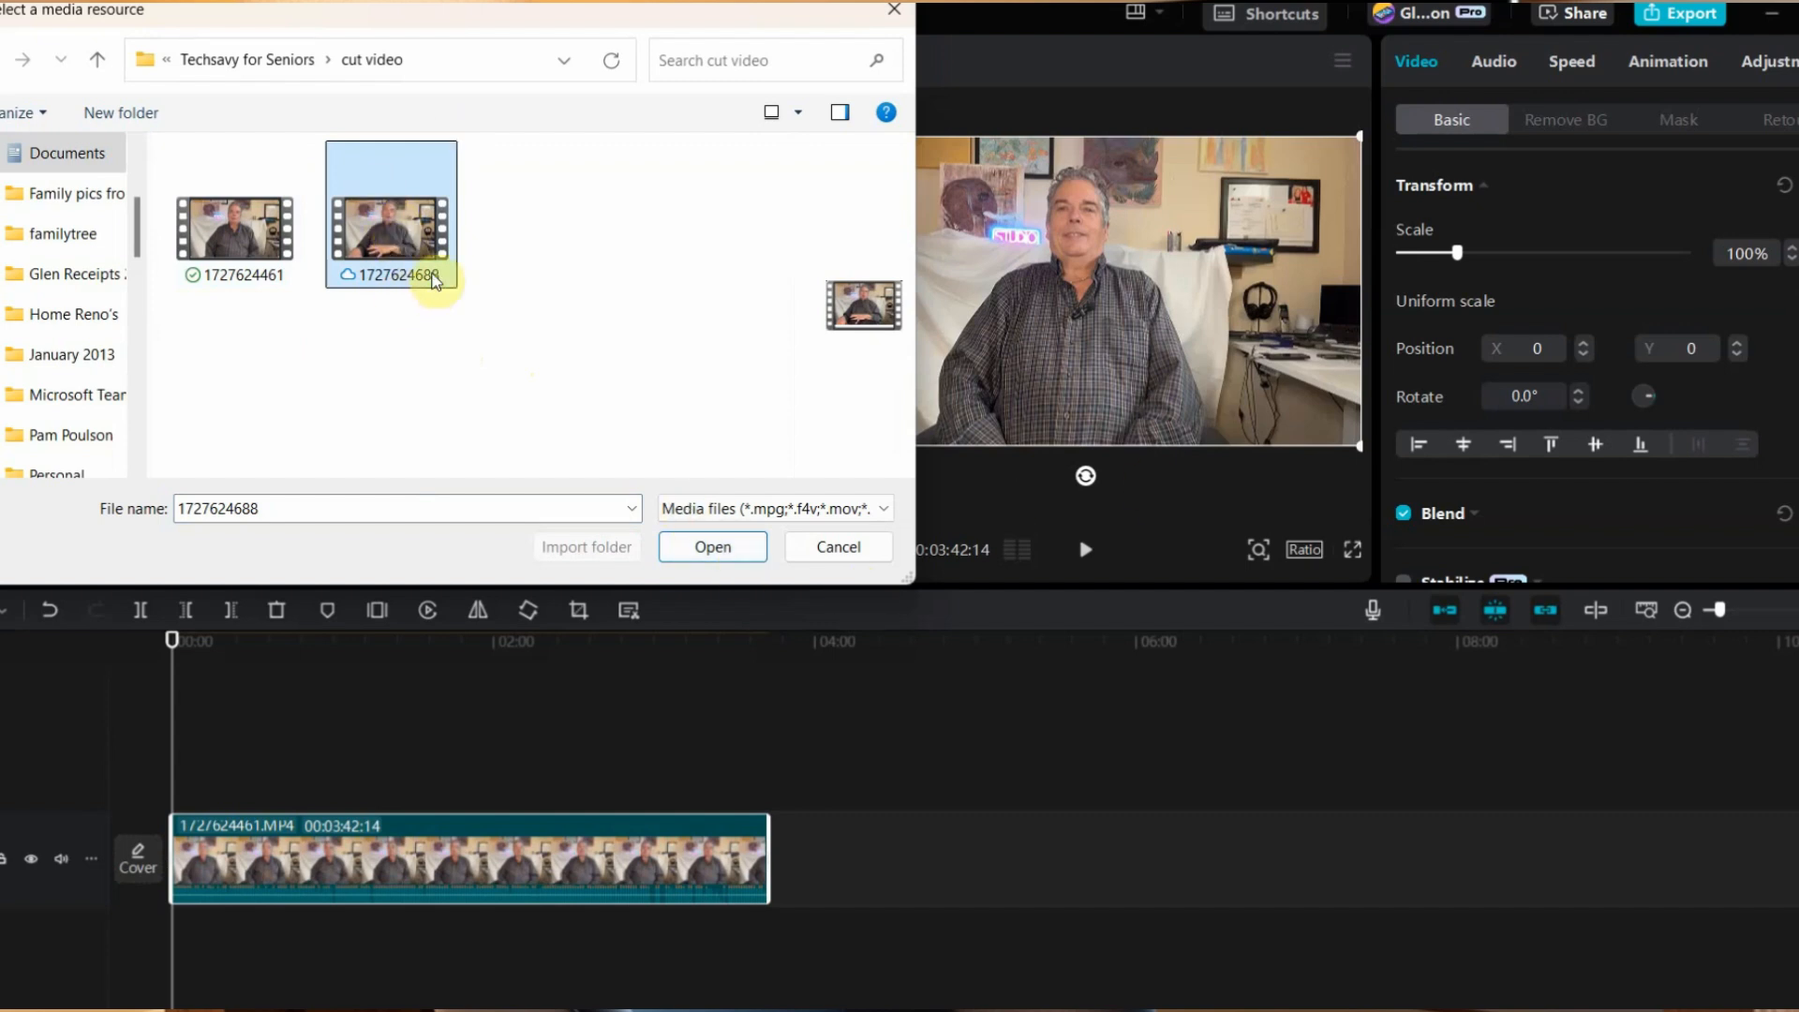
mouse_move(258, 290)
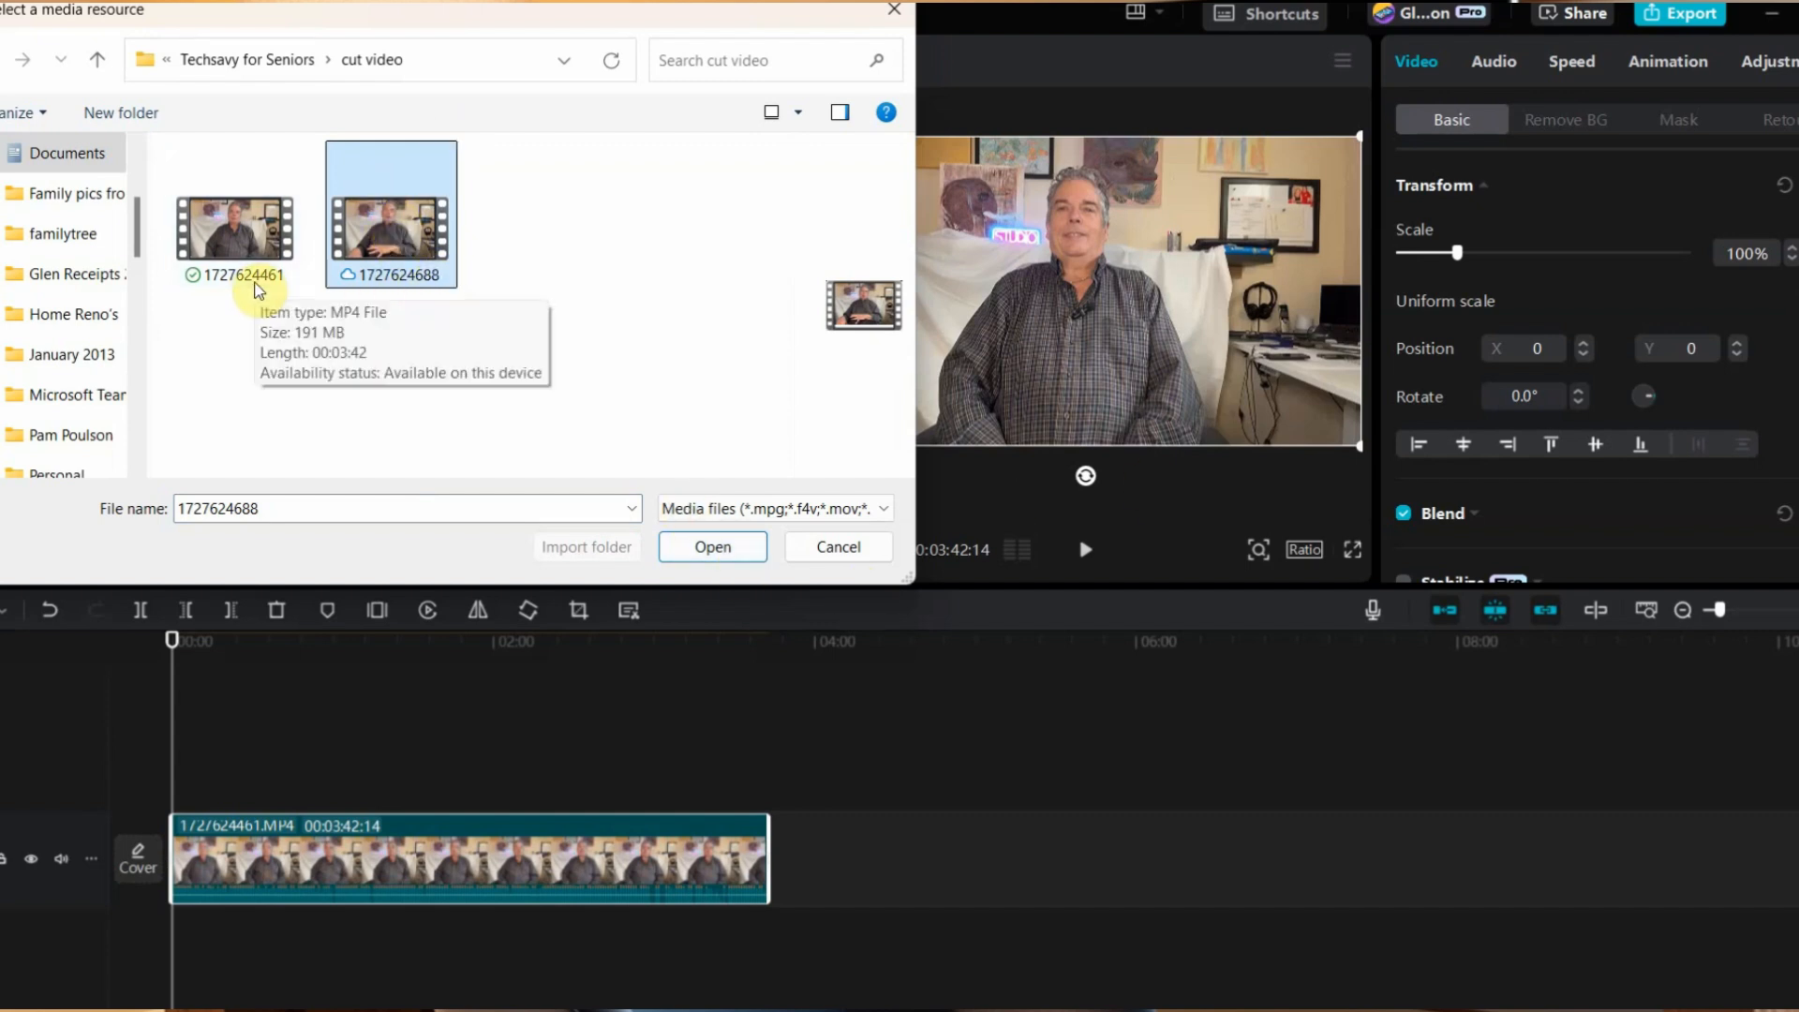
left_click(720, 548)
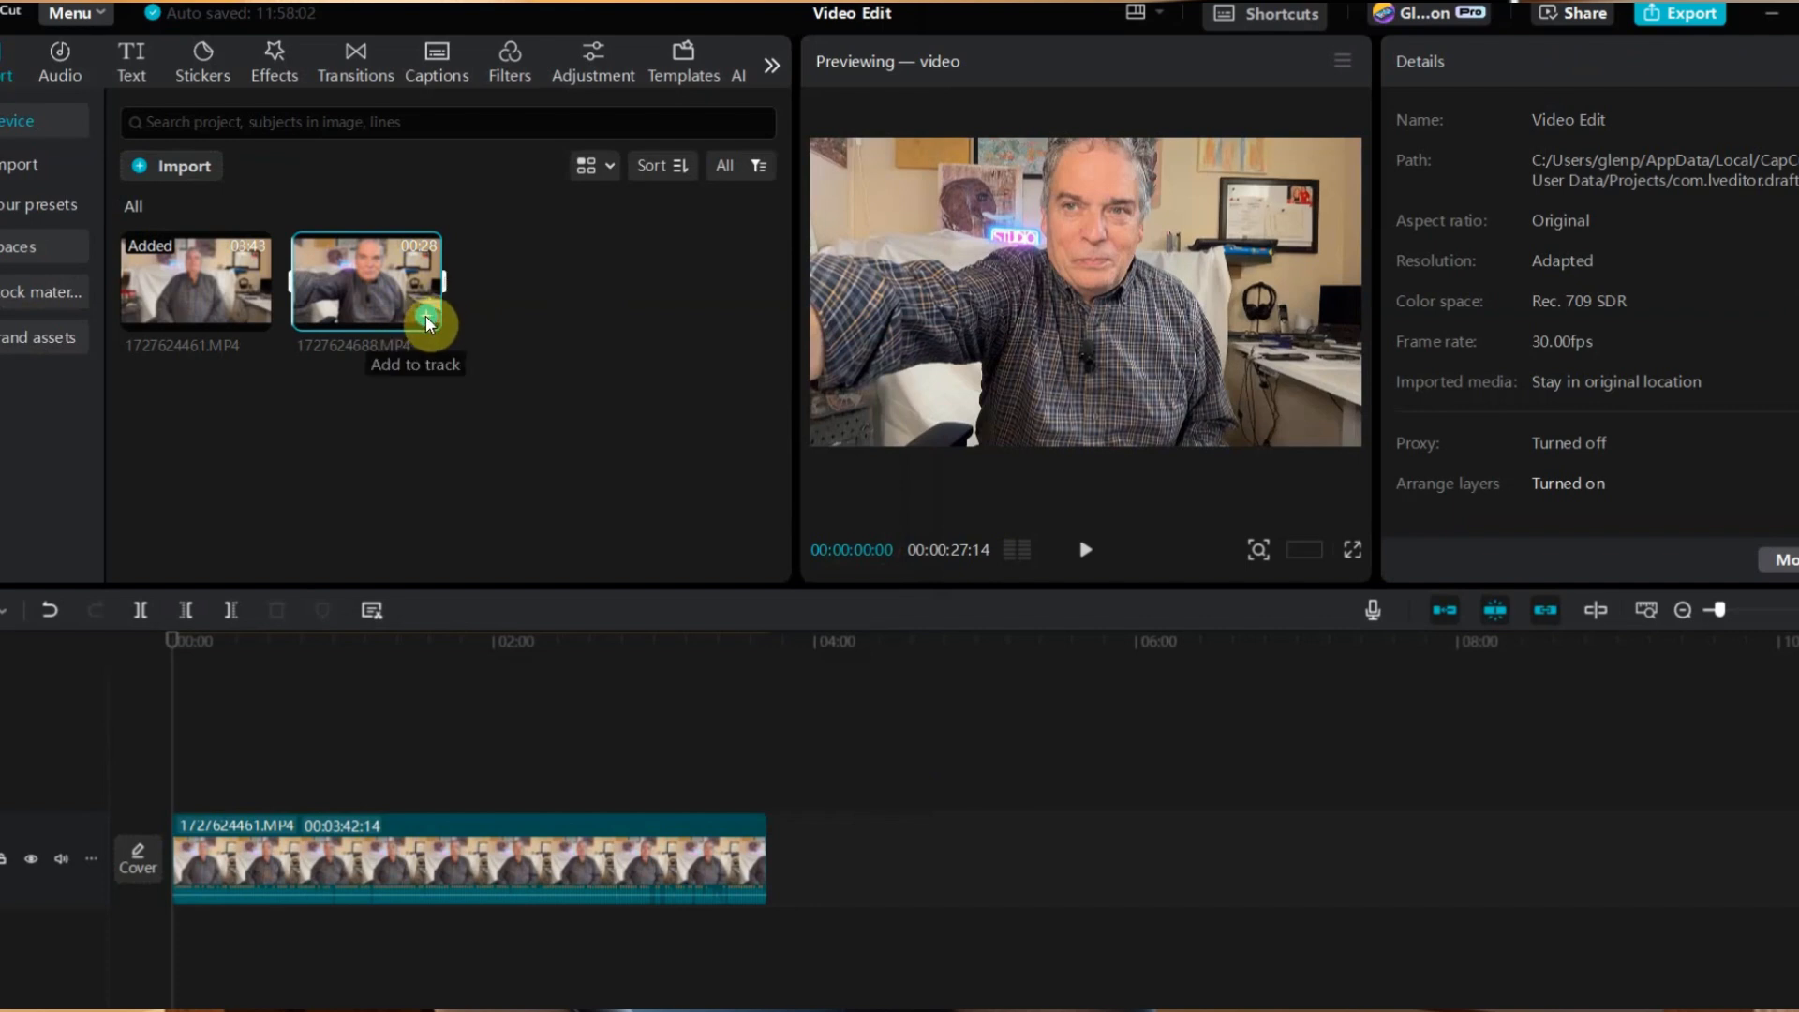
- Add 1727624688.MP4 to the timeline and place it directly after the 1727624461.MP4 clip
left_click(427, 313)
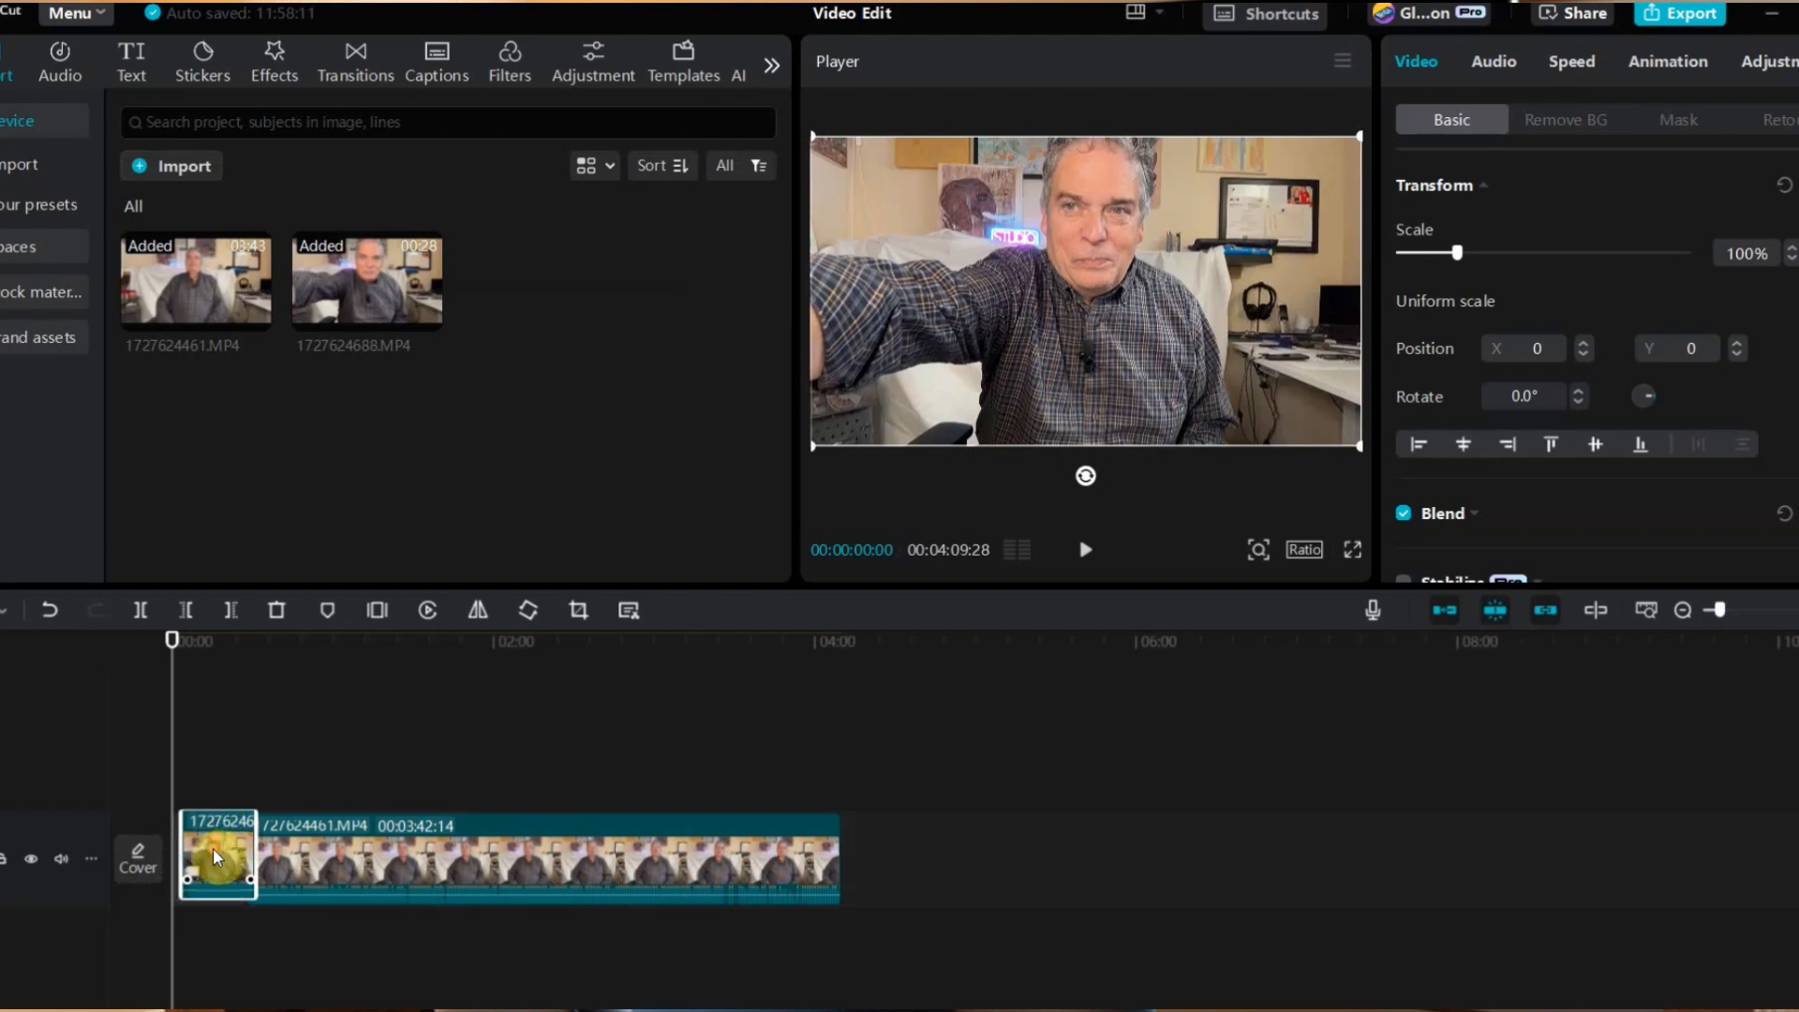
left_click_drag(211, 847, 808, 851)
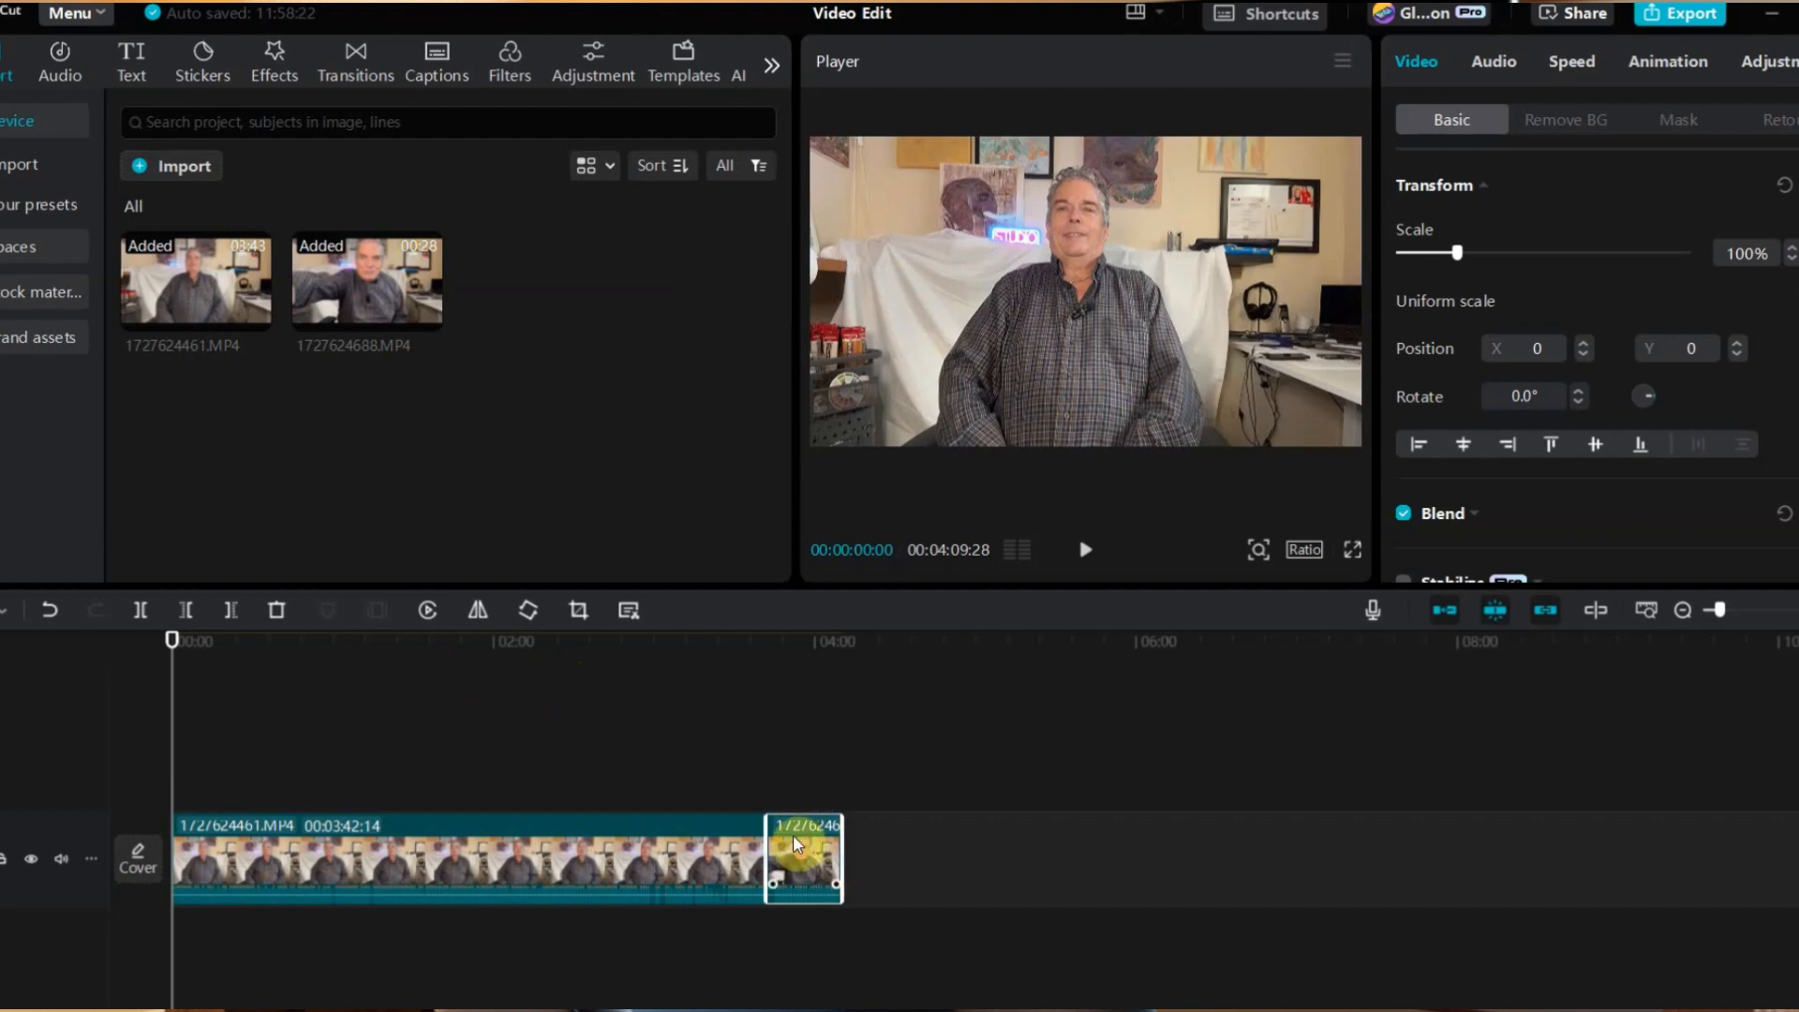
left_click(597, 859)
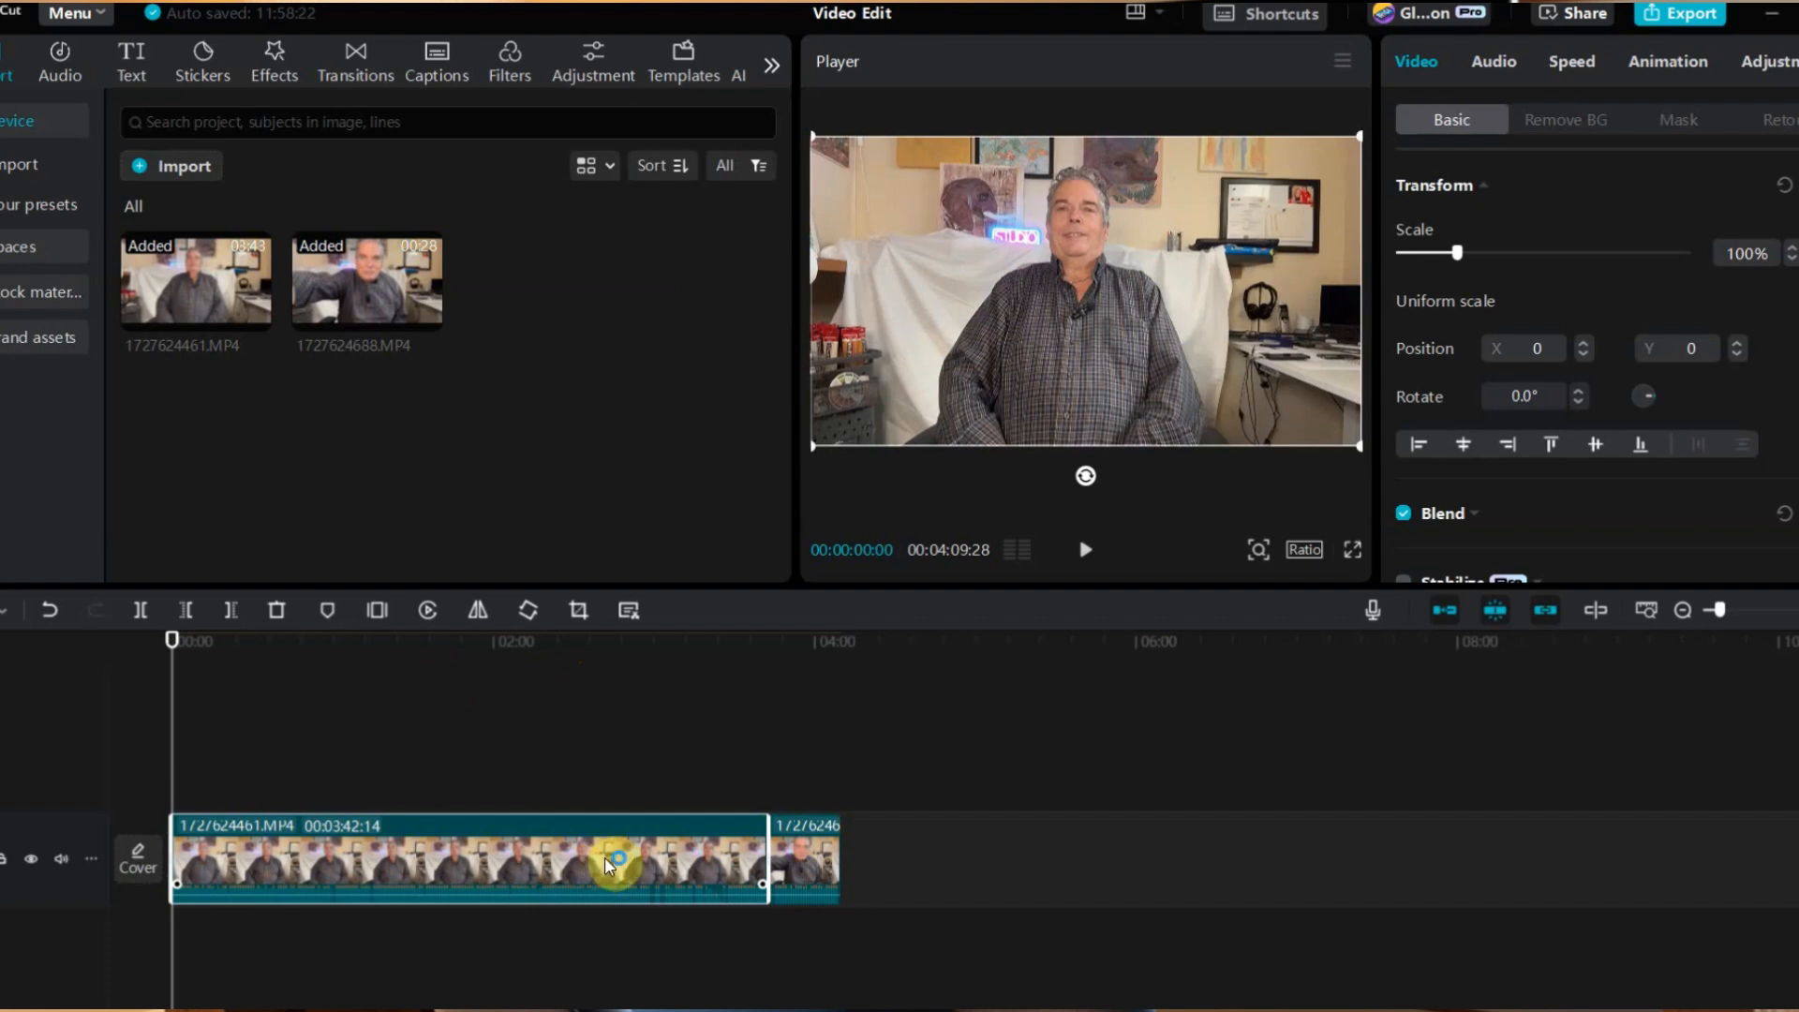
- Apply automatic background removal to the 1727624688.MP4 clip and place the playhead at its start, 00:03:42:14
left_click(811, 858)
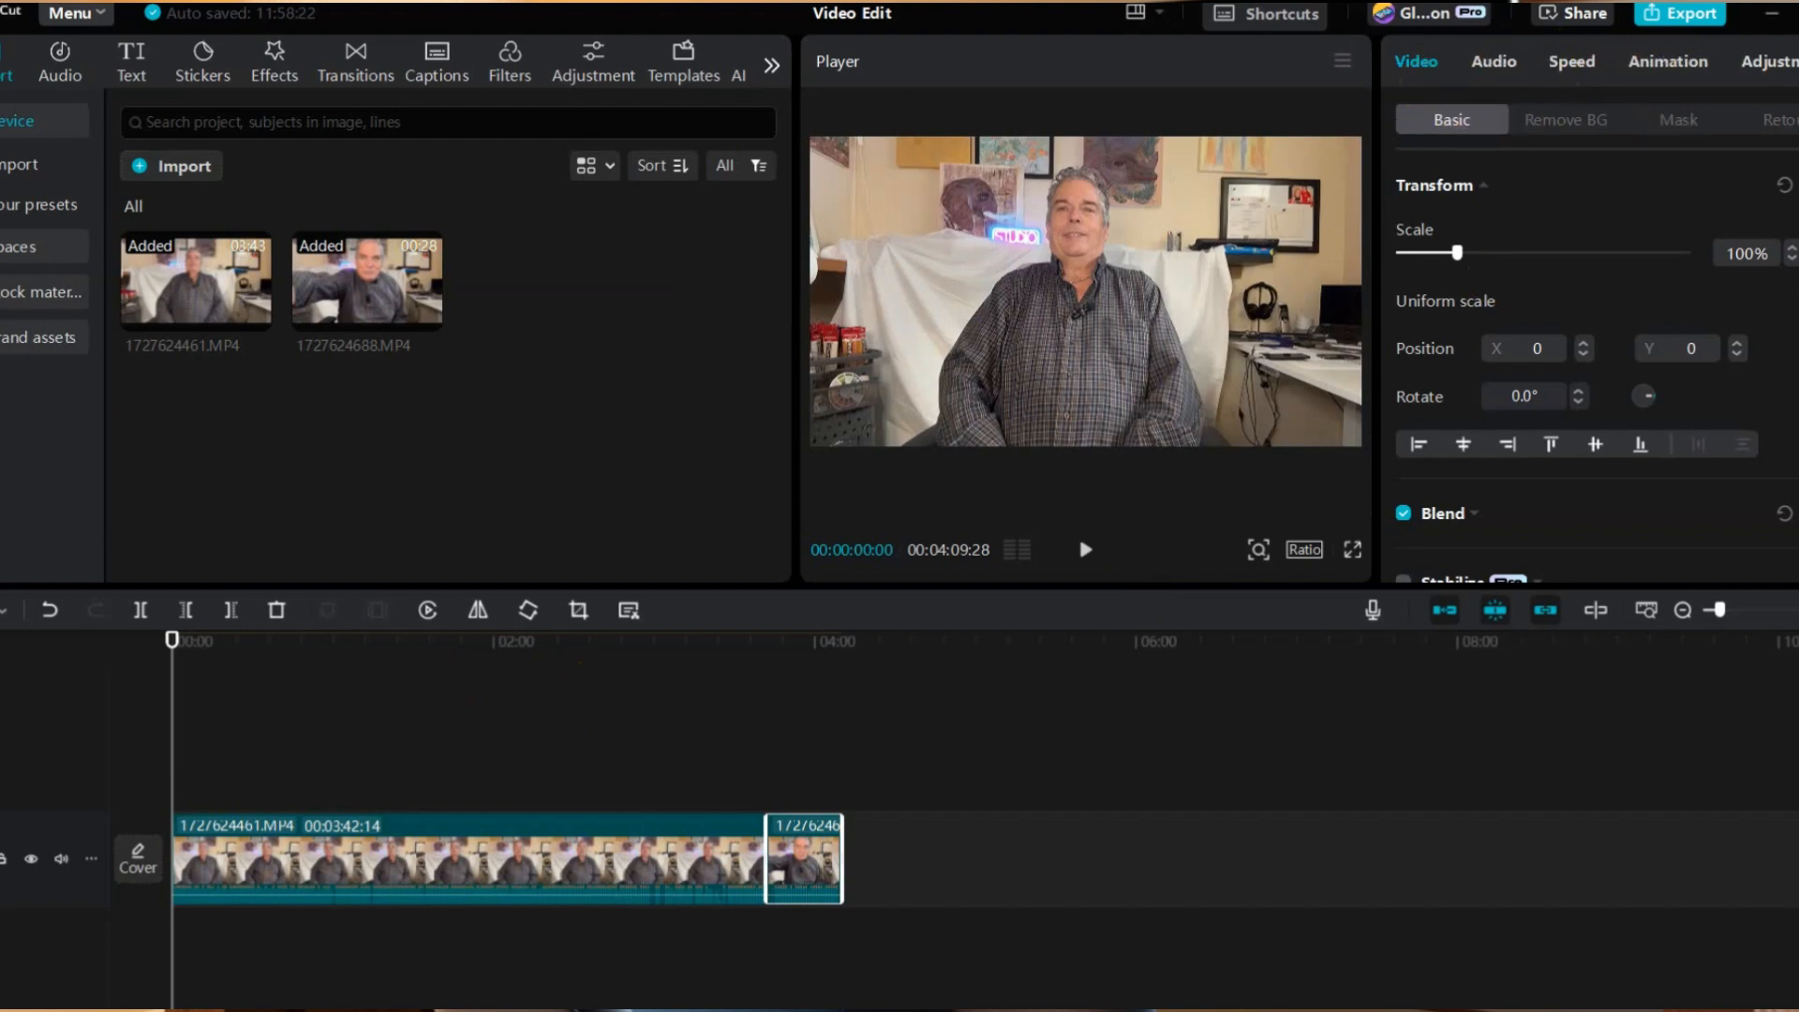
left_click(1574, 122)
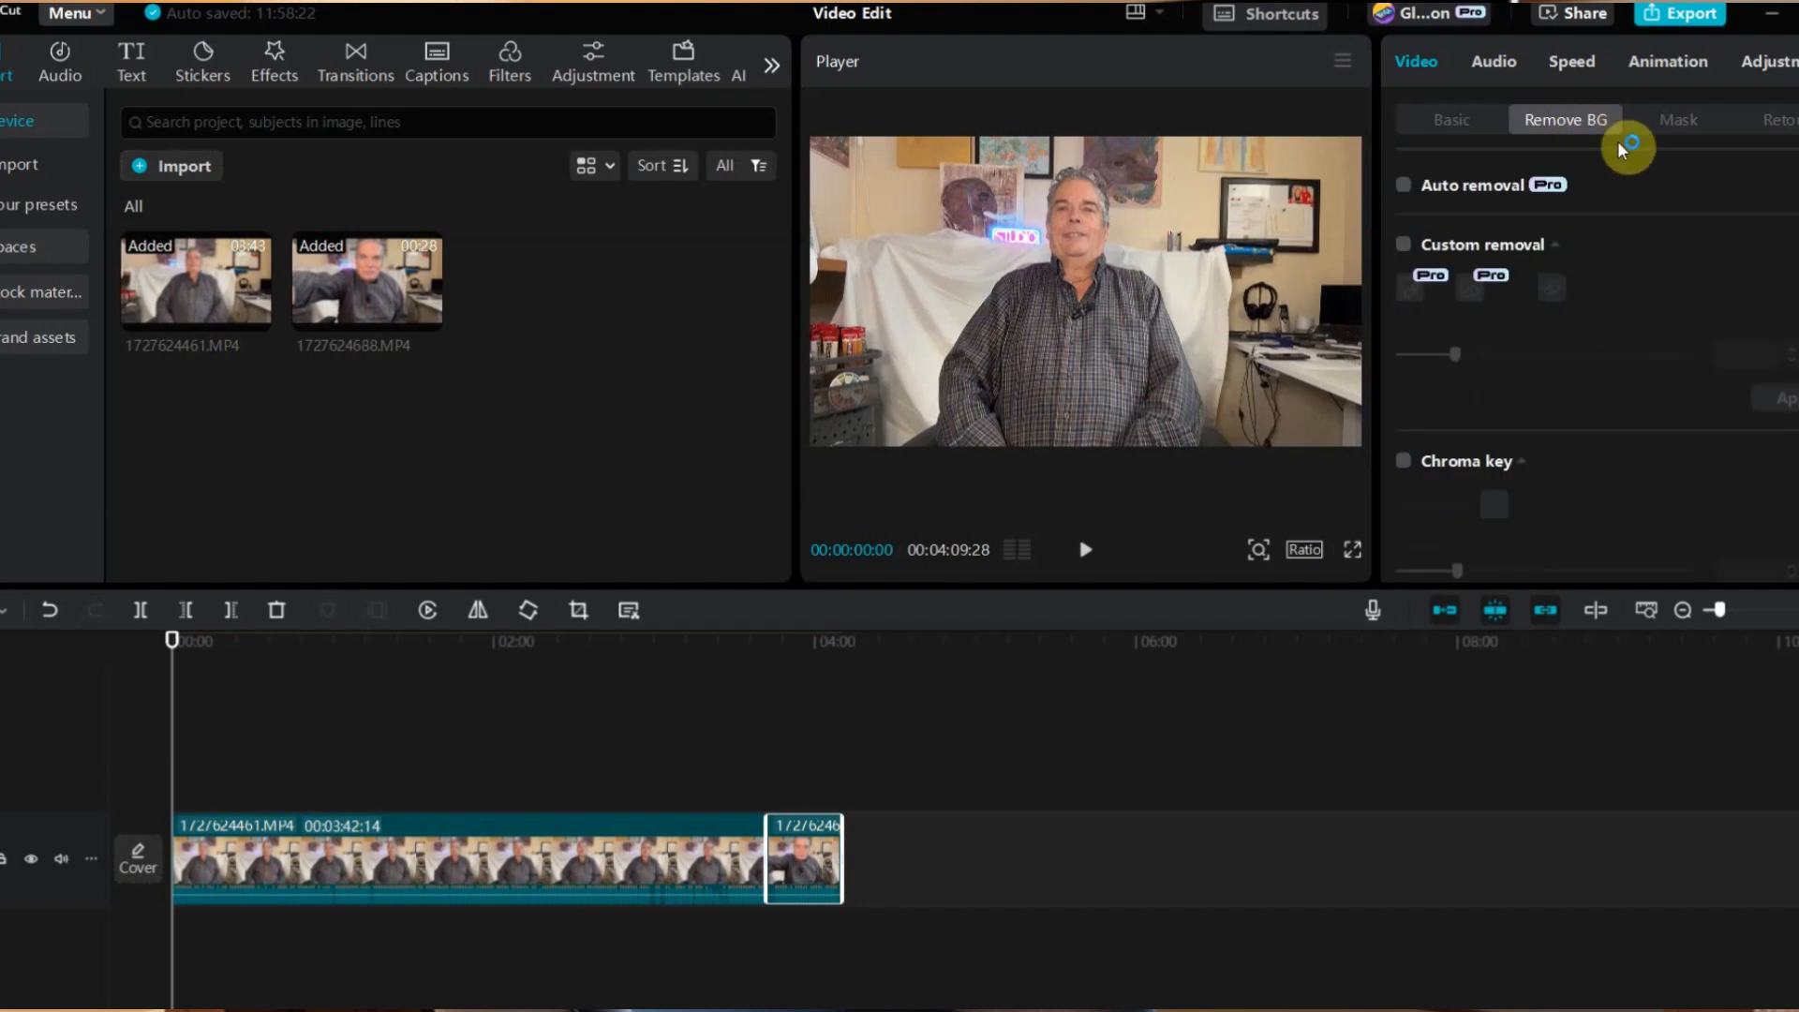
left_click(1404, 186)
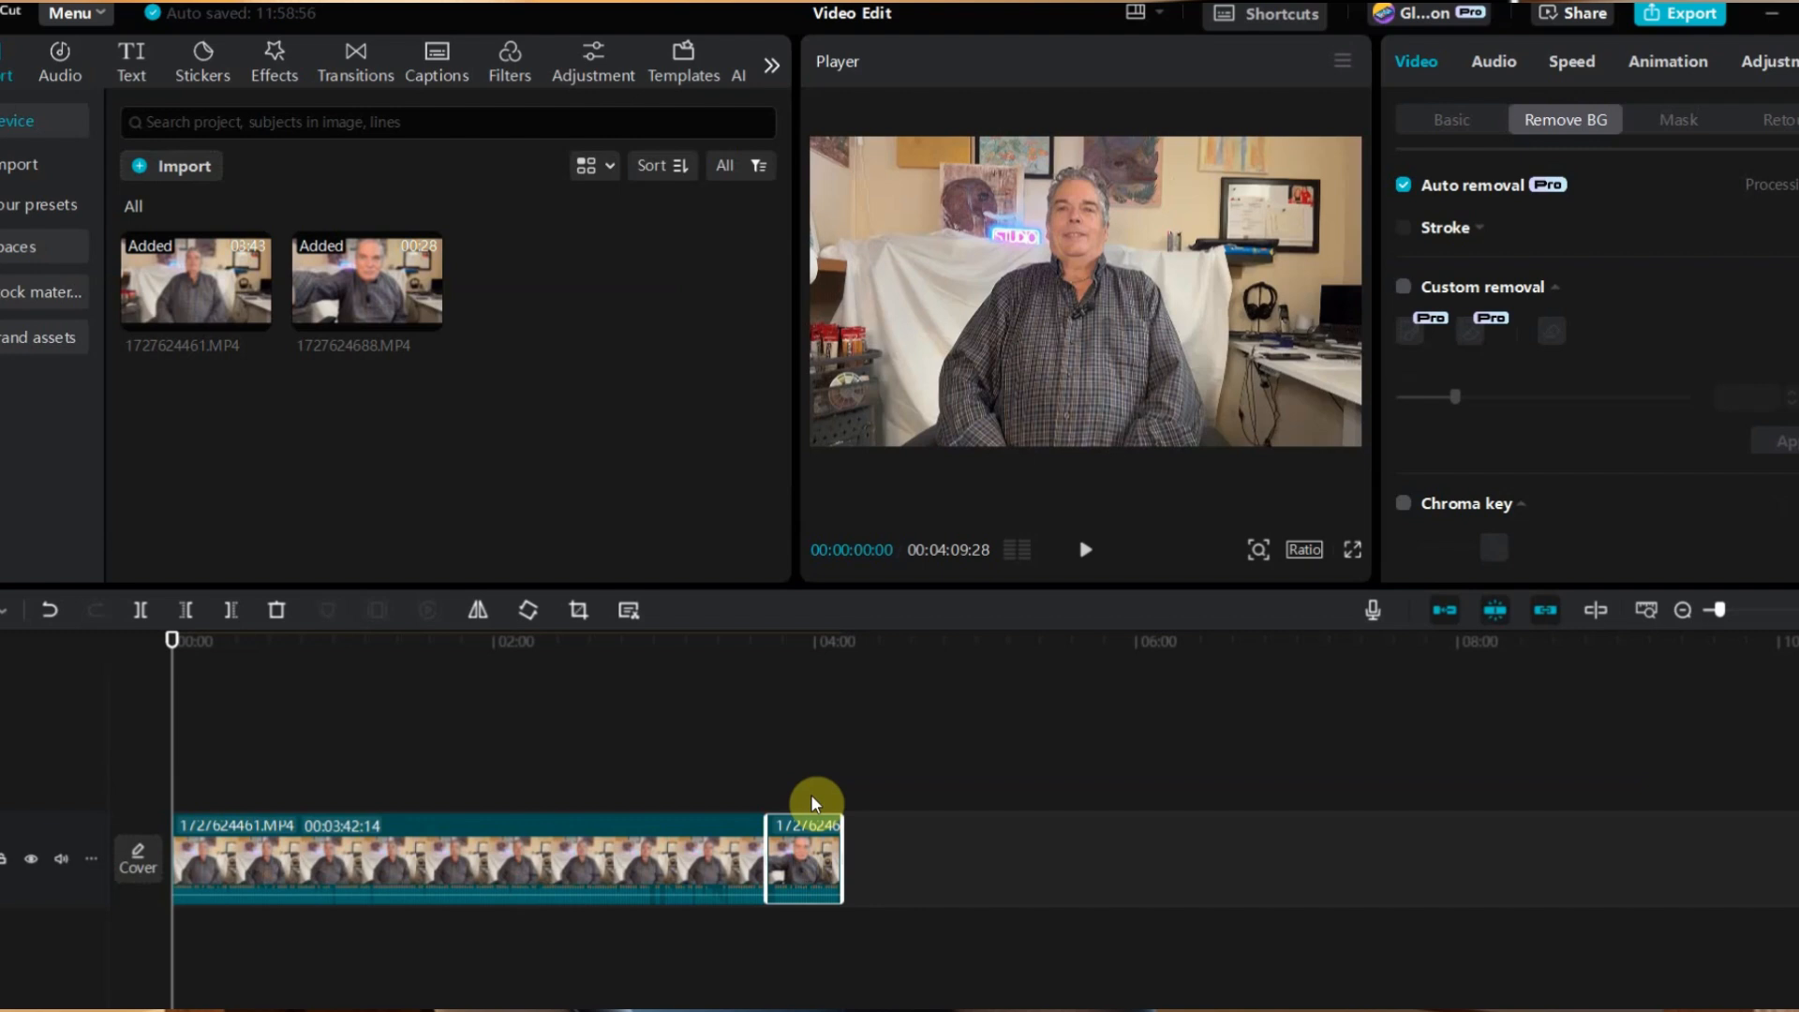
left_click(213, 848)
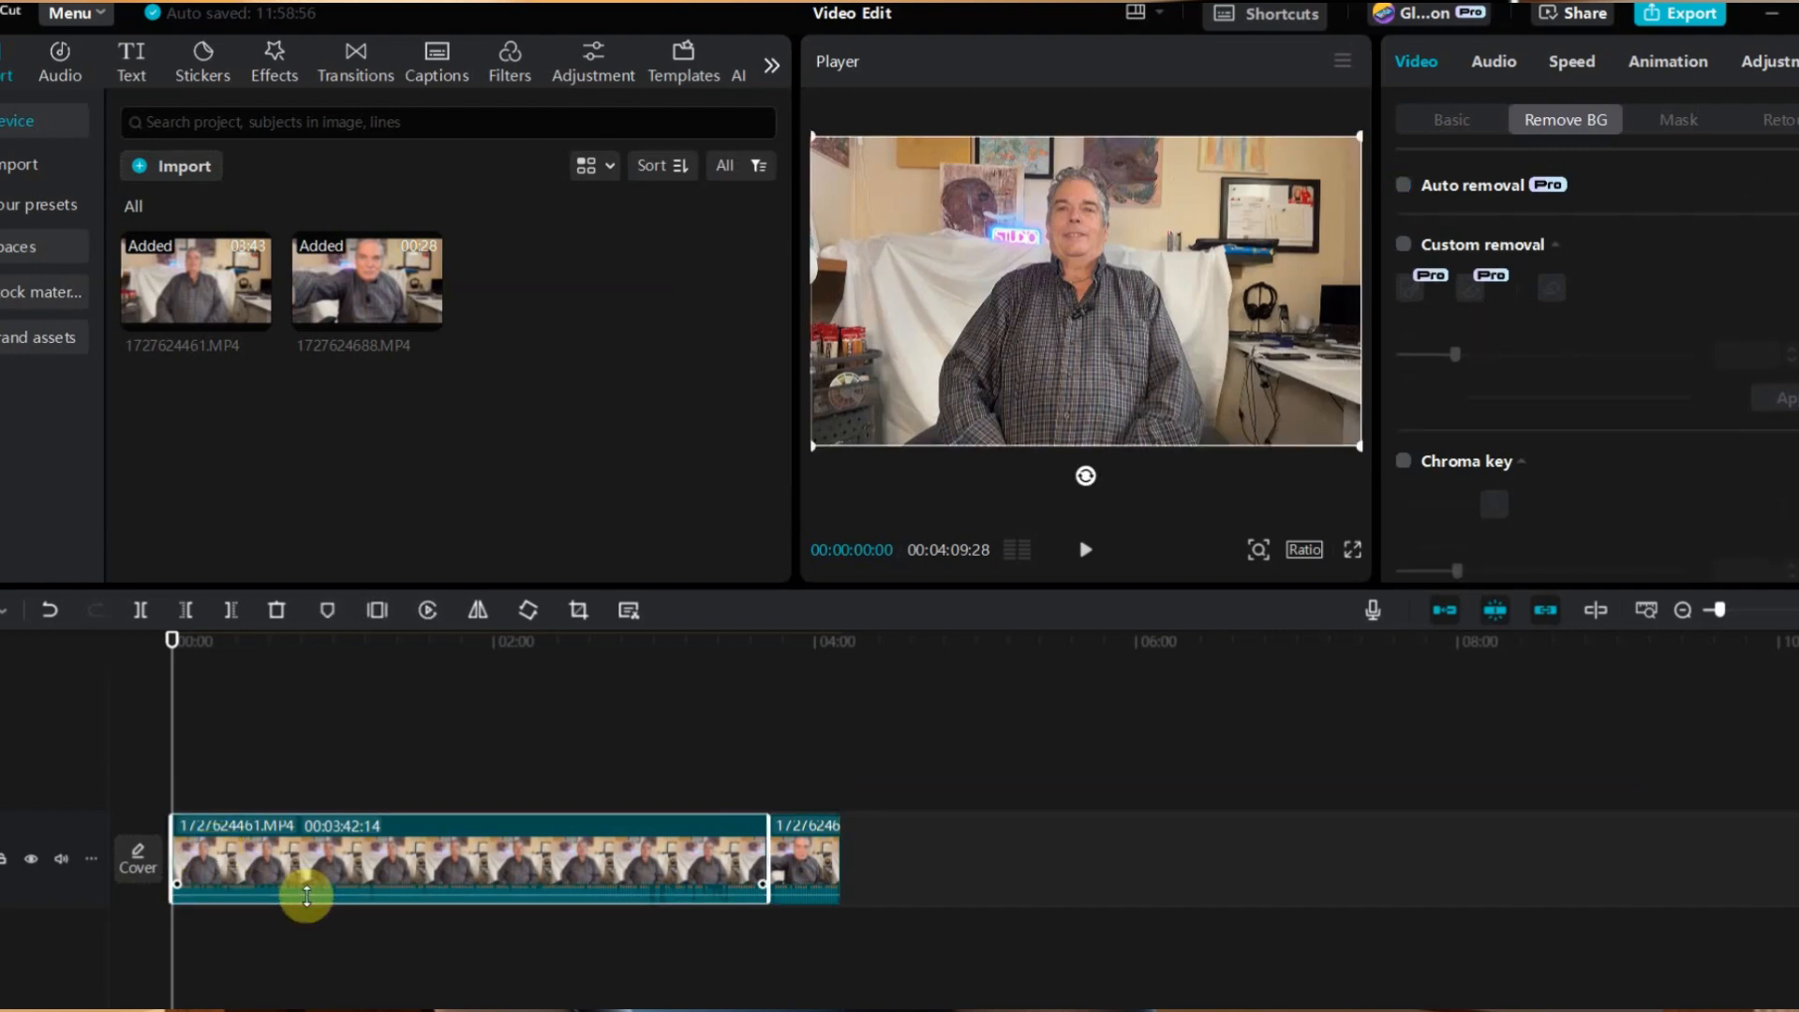
left_click(799, 839)
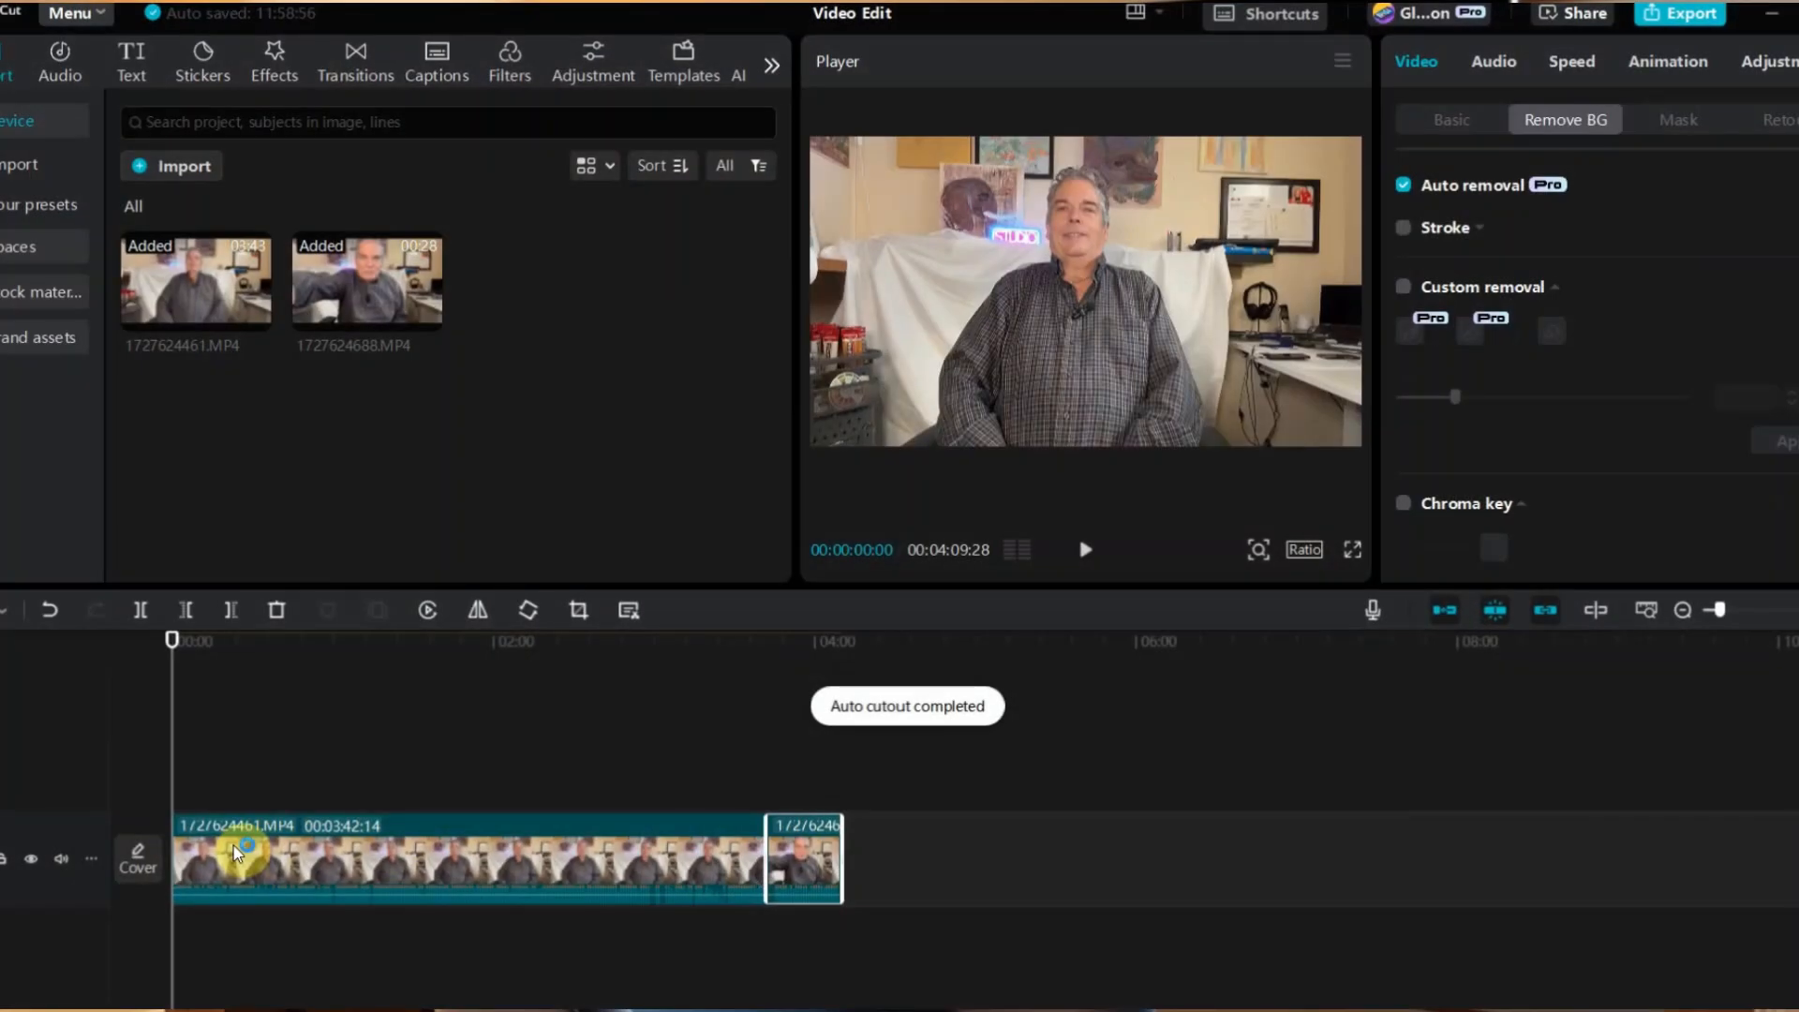
left_click(765, 641)
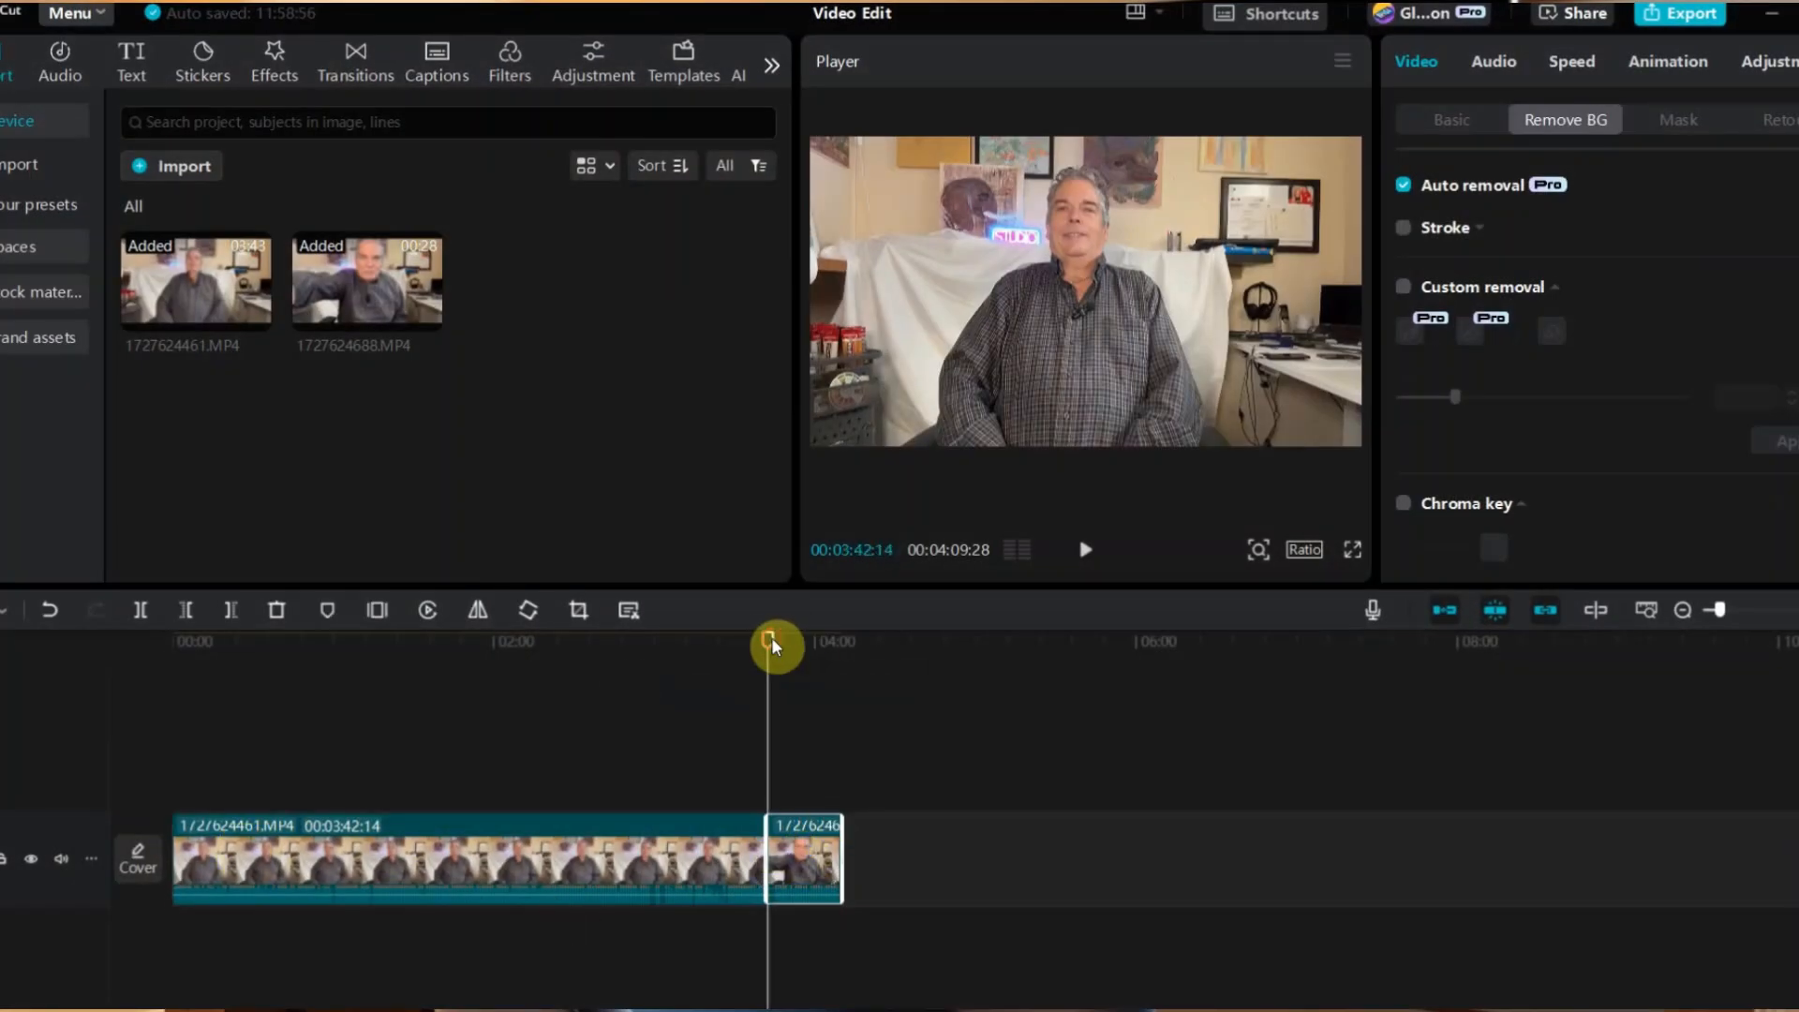
left_click(815, 647)
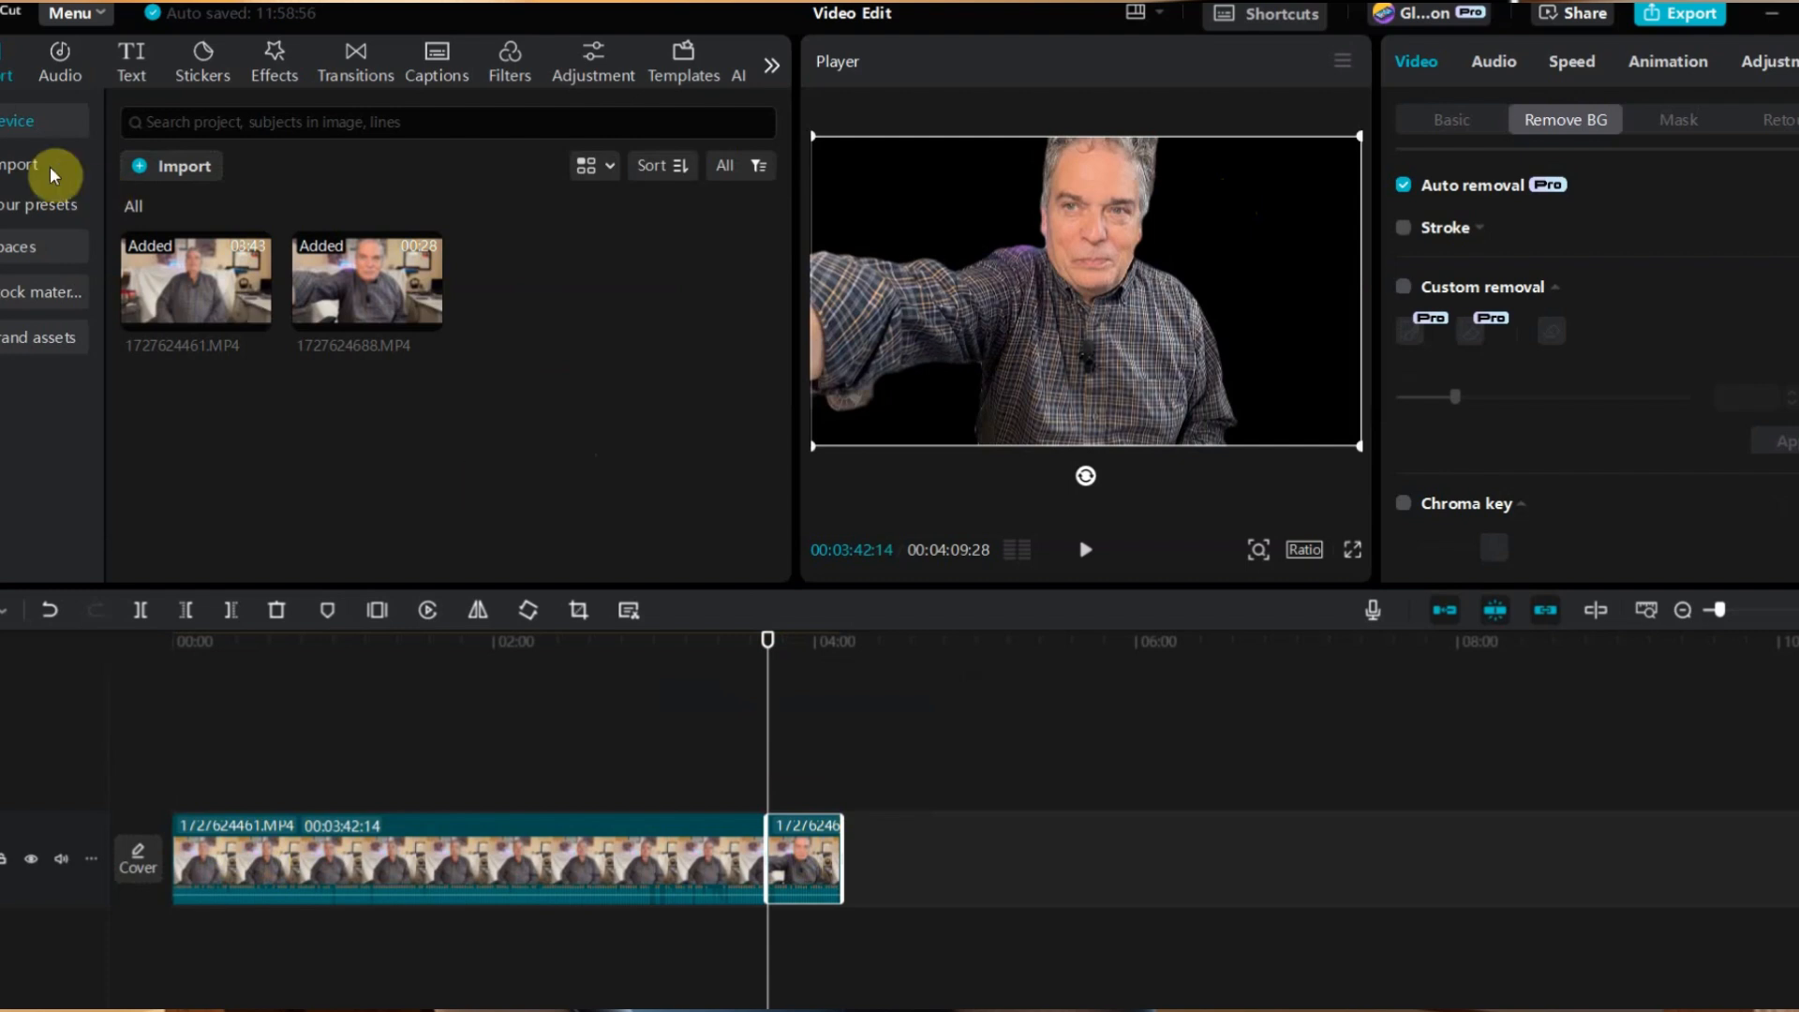
- Import the Leonardo_Phoenix spacious modern home office BMP image from the Backgrounds folder in Techsavy for Seniors
left_click(182, 165)
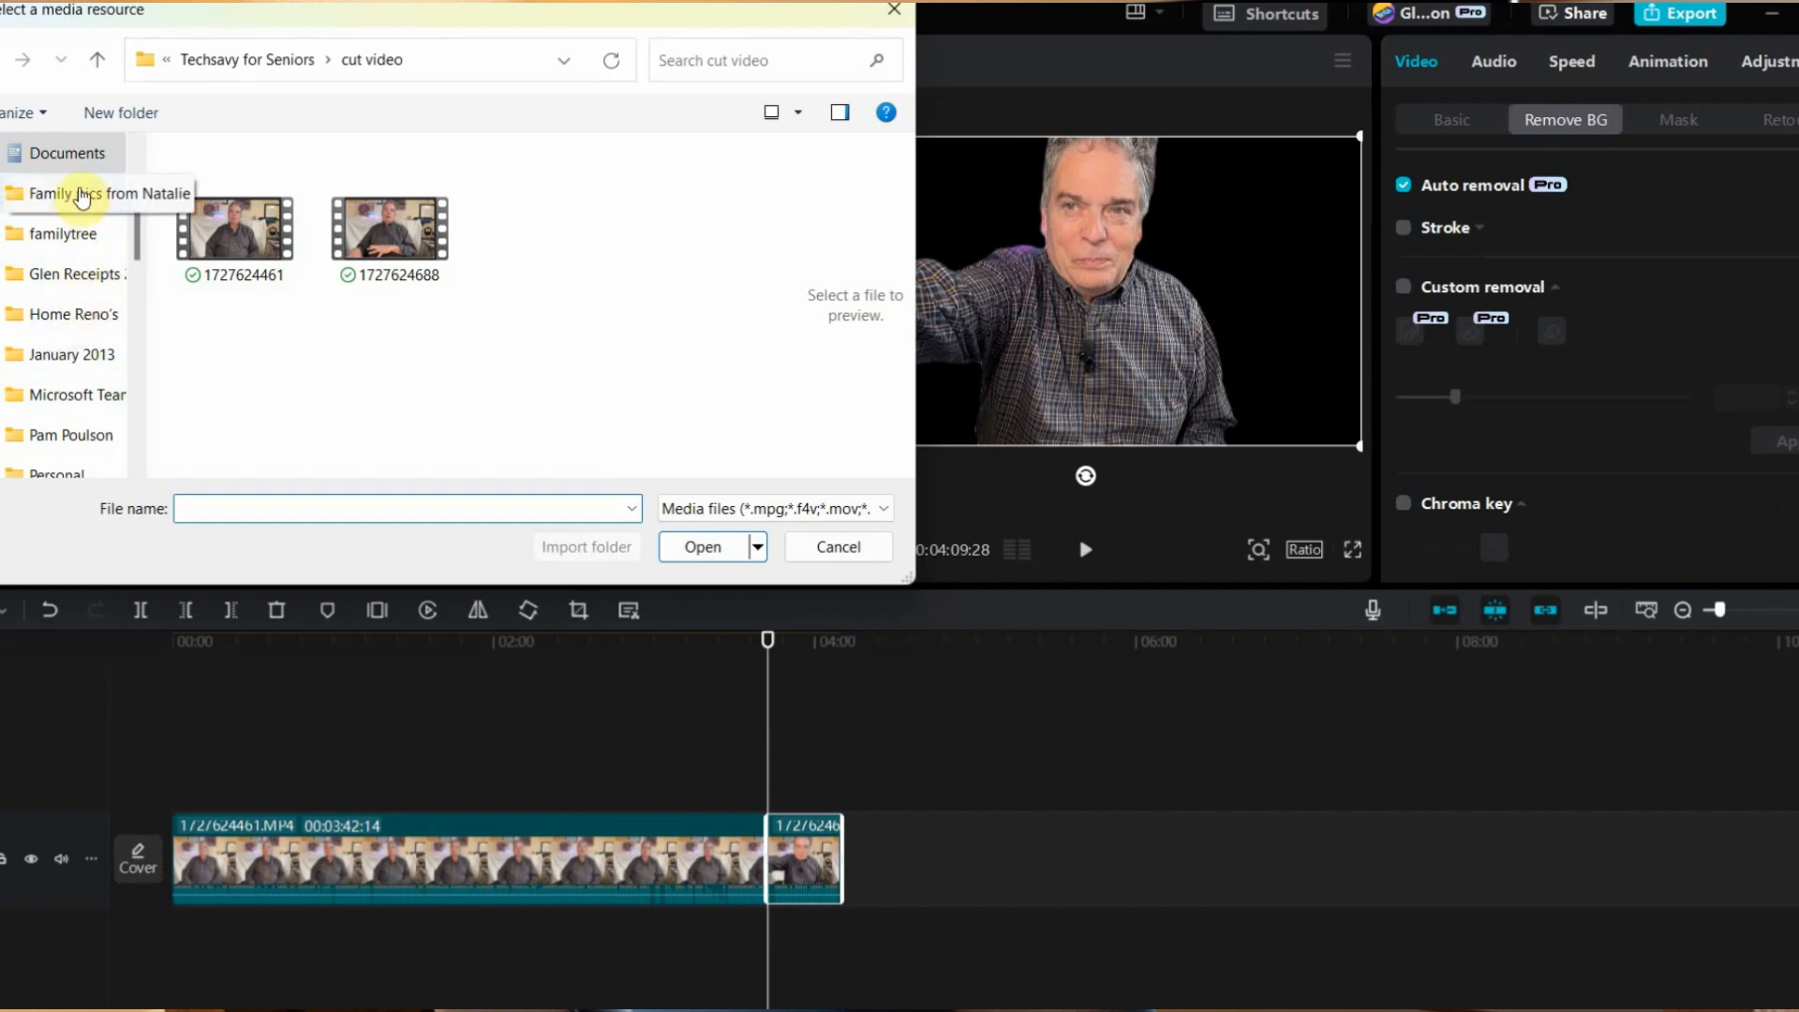
scroll(56, 253, "down", 2)
scroll(65, 271, "up", 1)
scroll(66, 281, "up", 1)
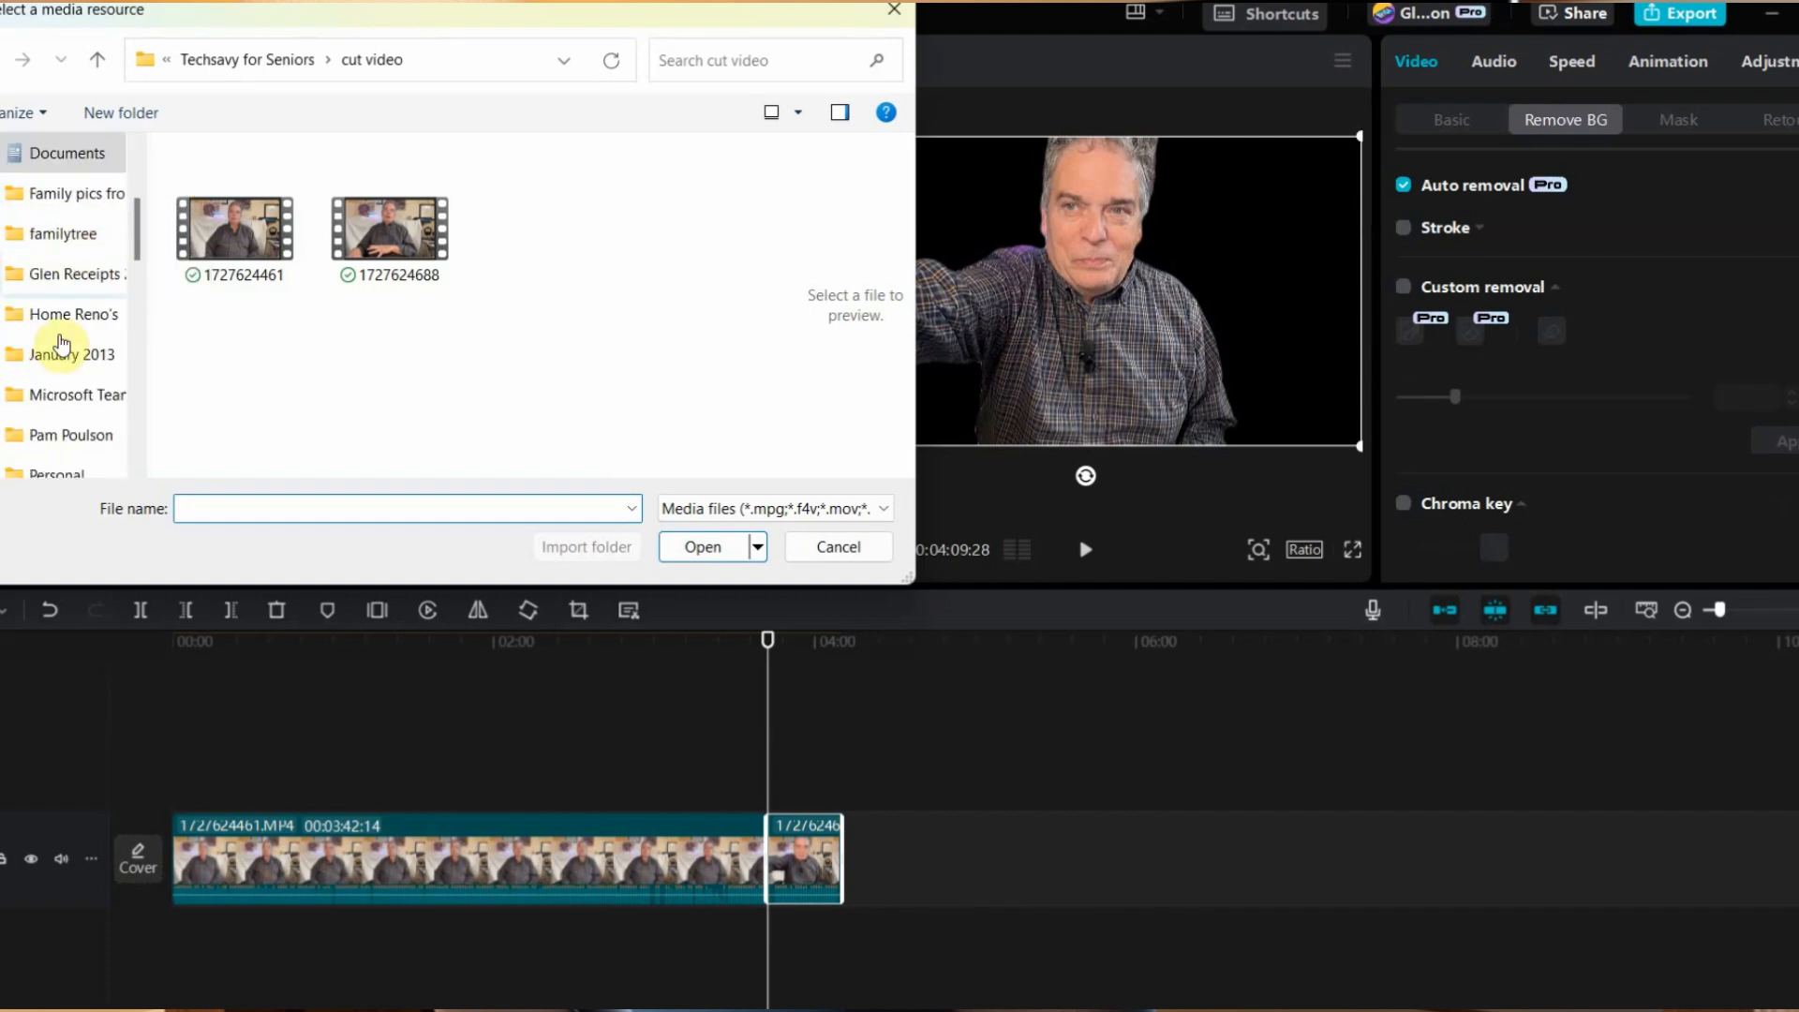
scroll(67, 422, "down", 1)
scroll(56, 431, "up", 2)
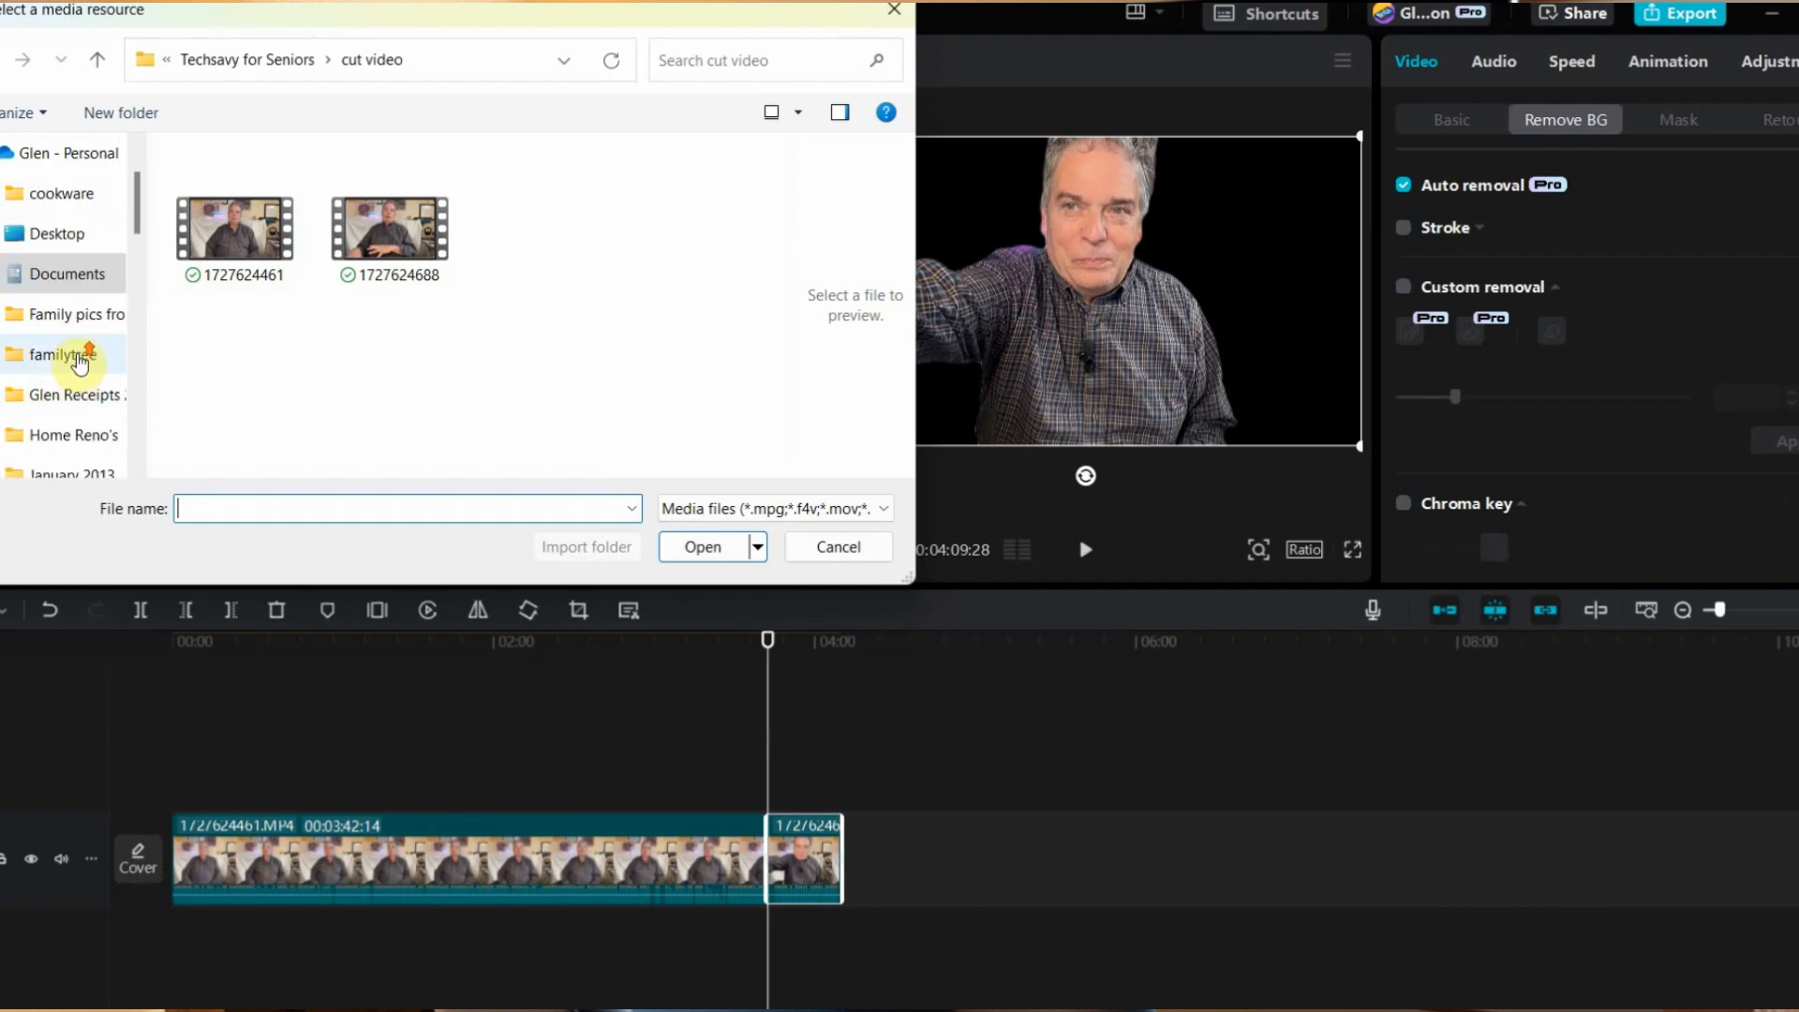
left_click(252, 62)
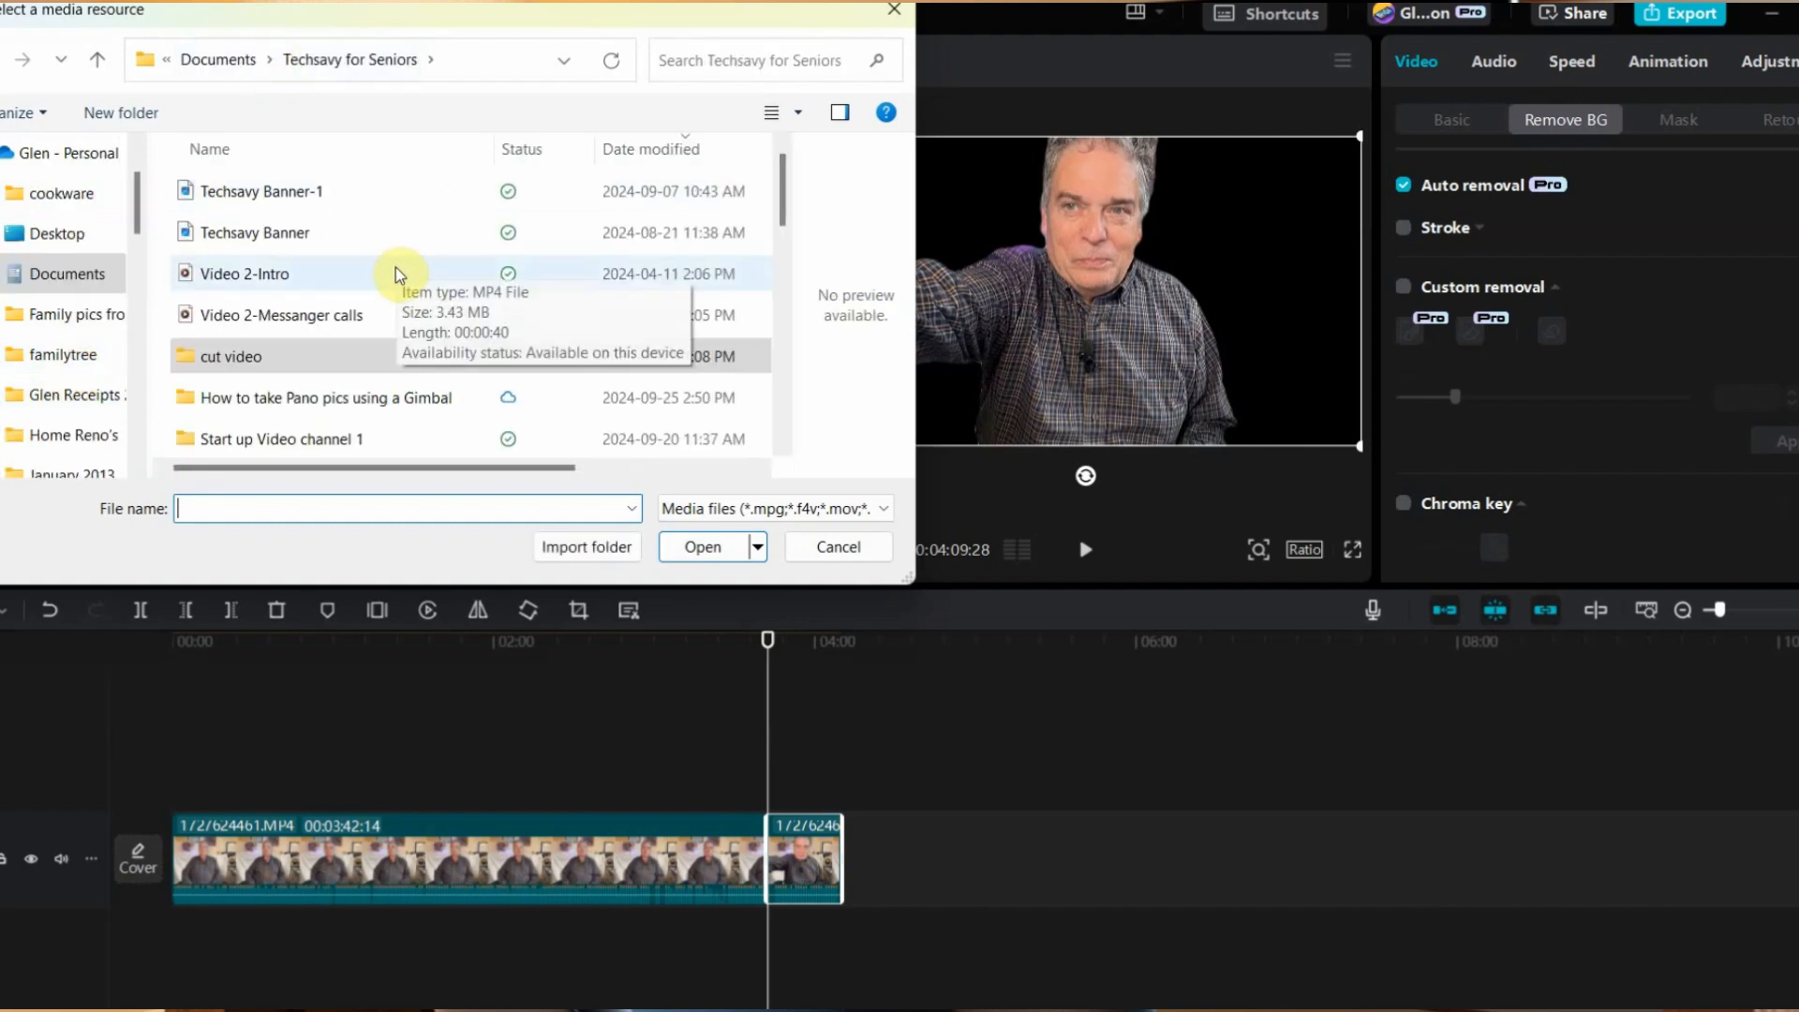
scroll(398, 281, "down", 1)
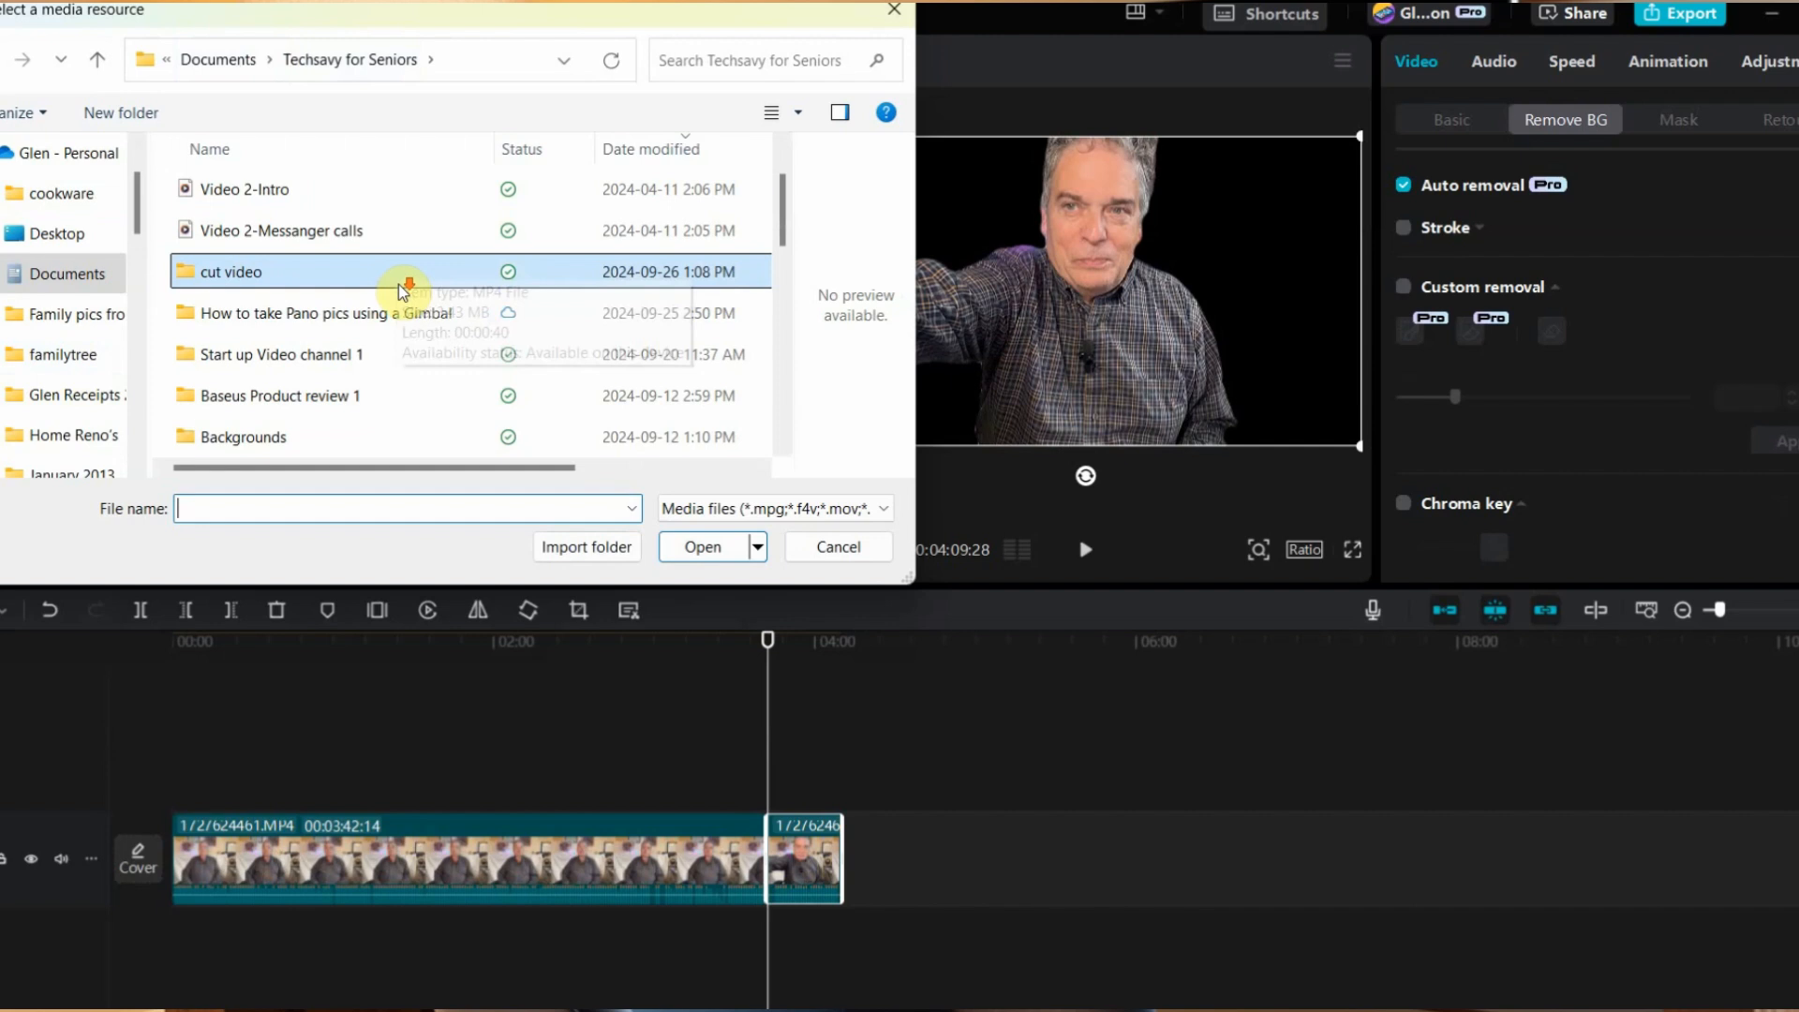
double_click(271, 441)
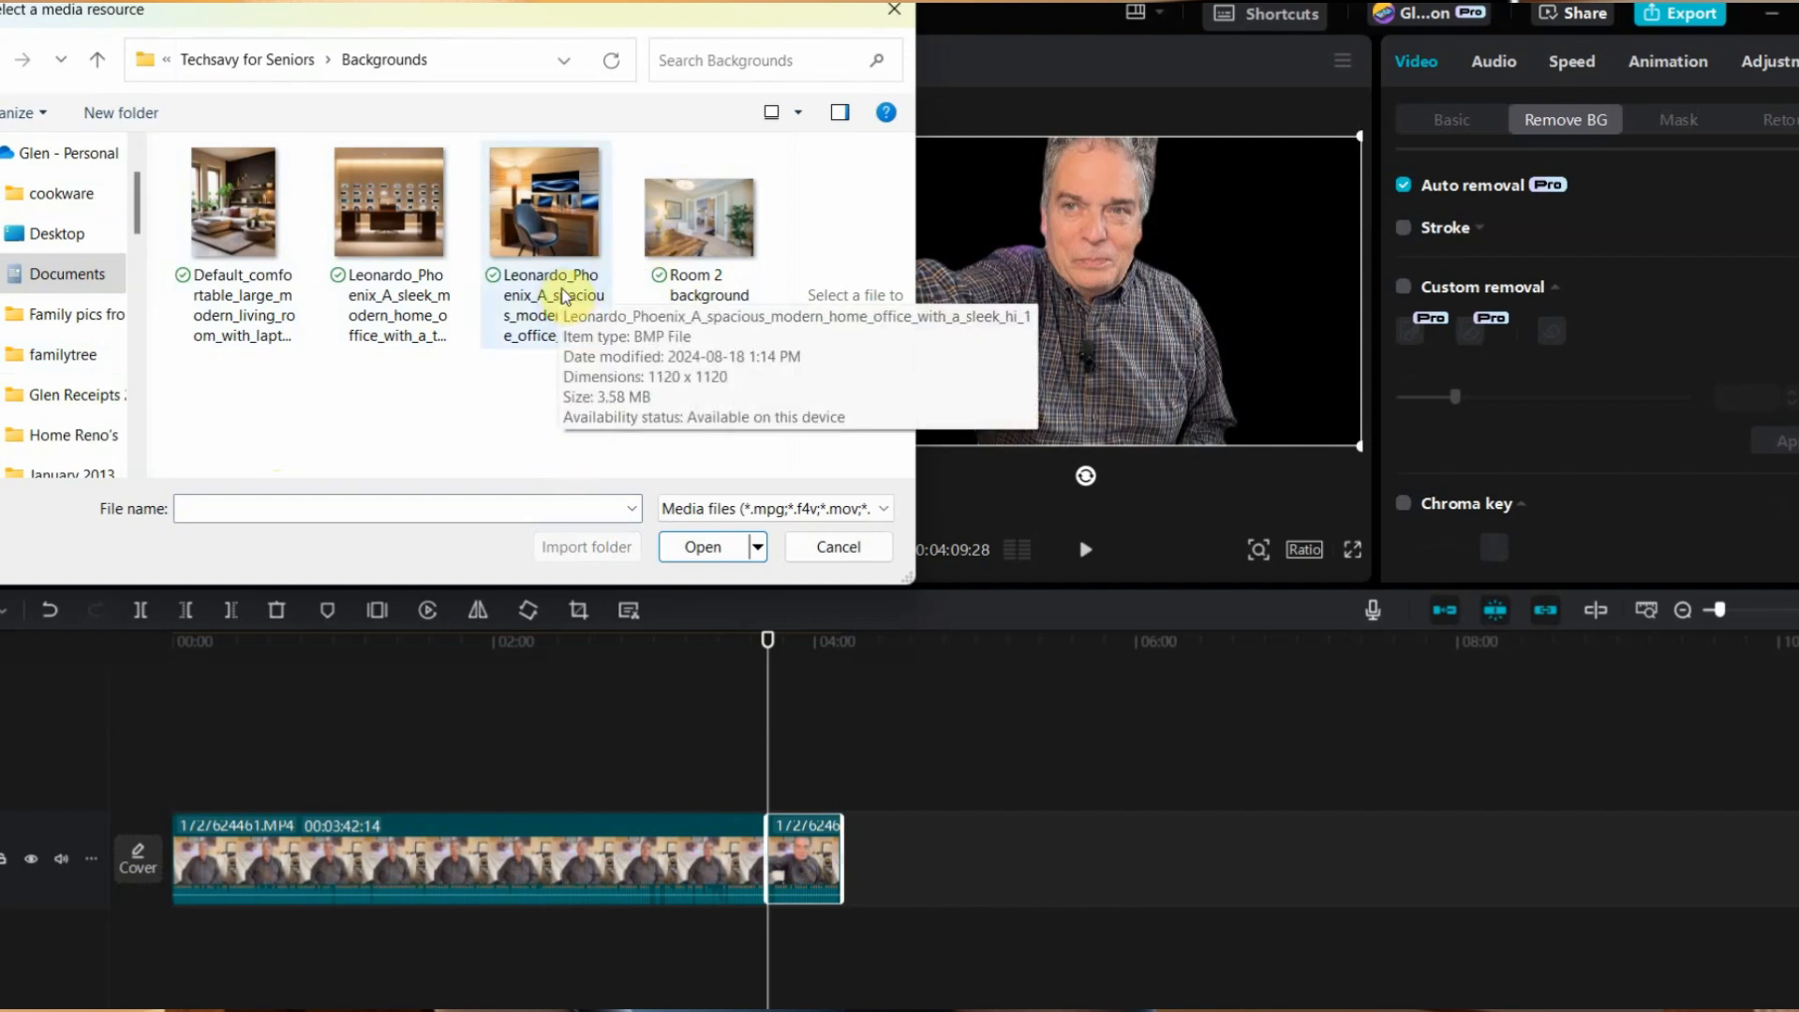
double_click(547, 194)
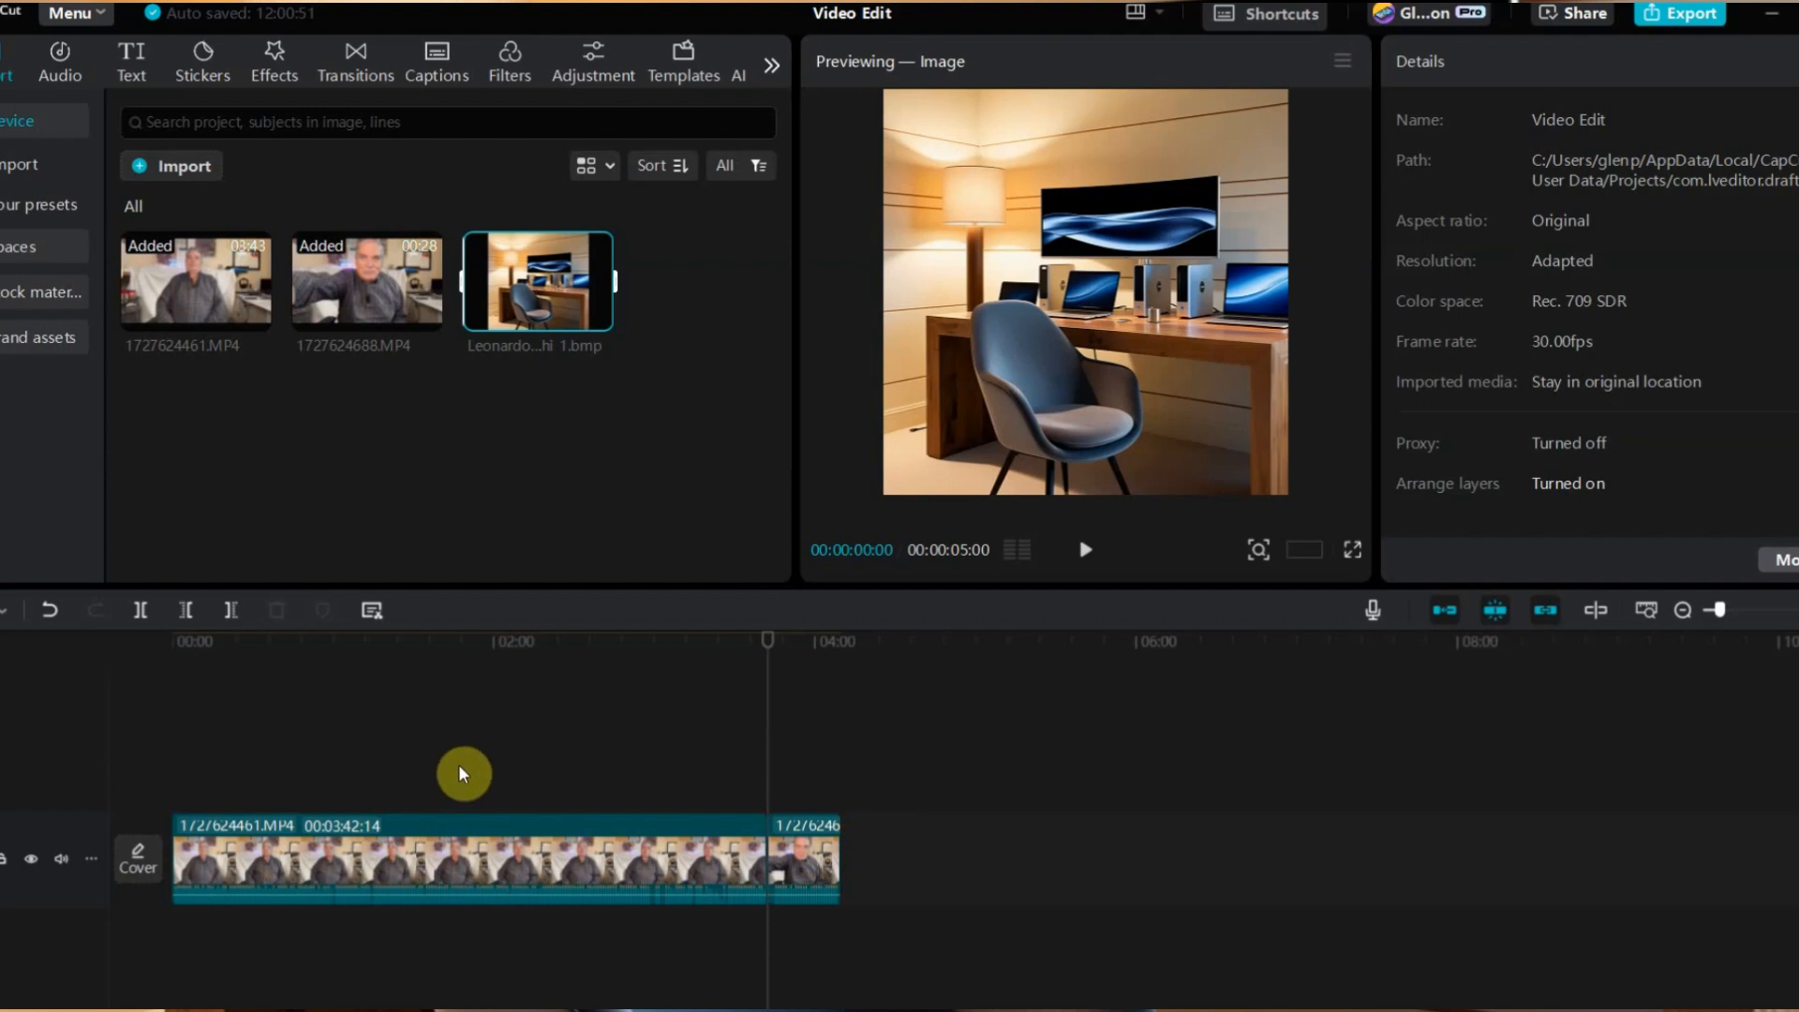
- Move both video clips to a track above the main track, placing 1727624688.MP4 directly after 1727624461.MP4
mouse_move(518, 274)
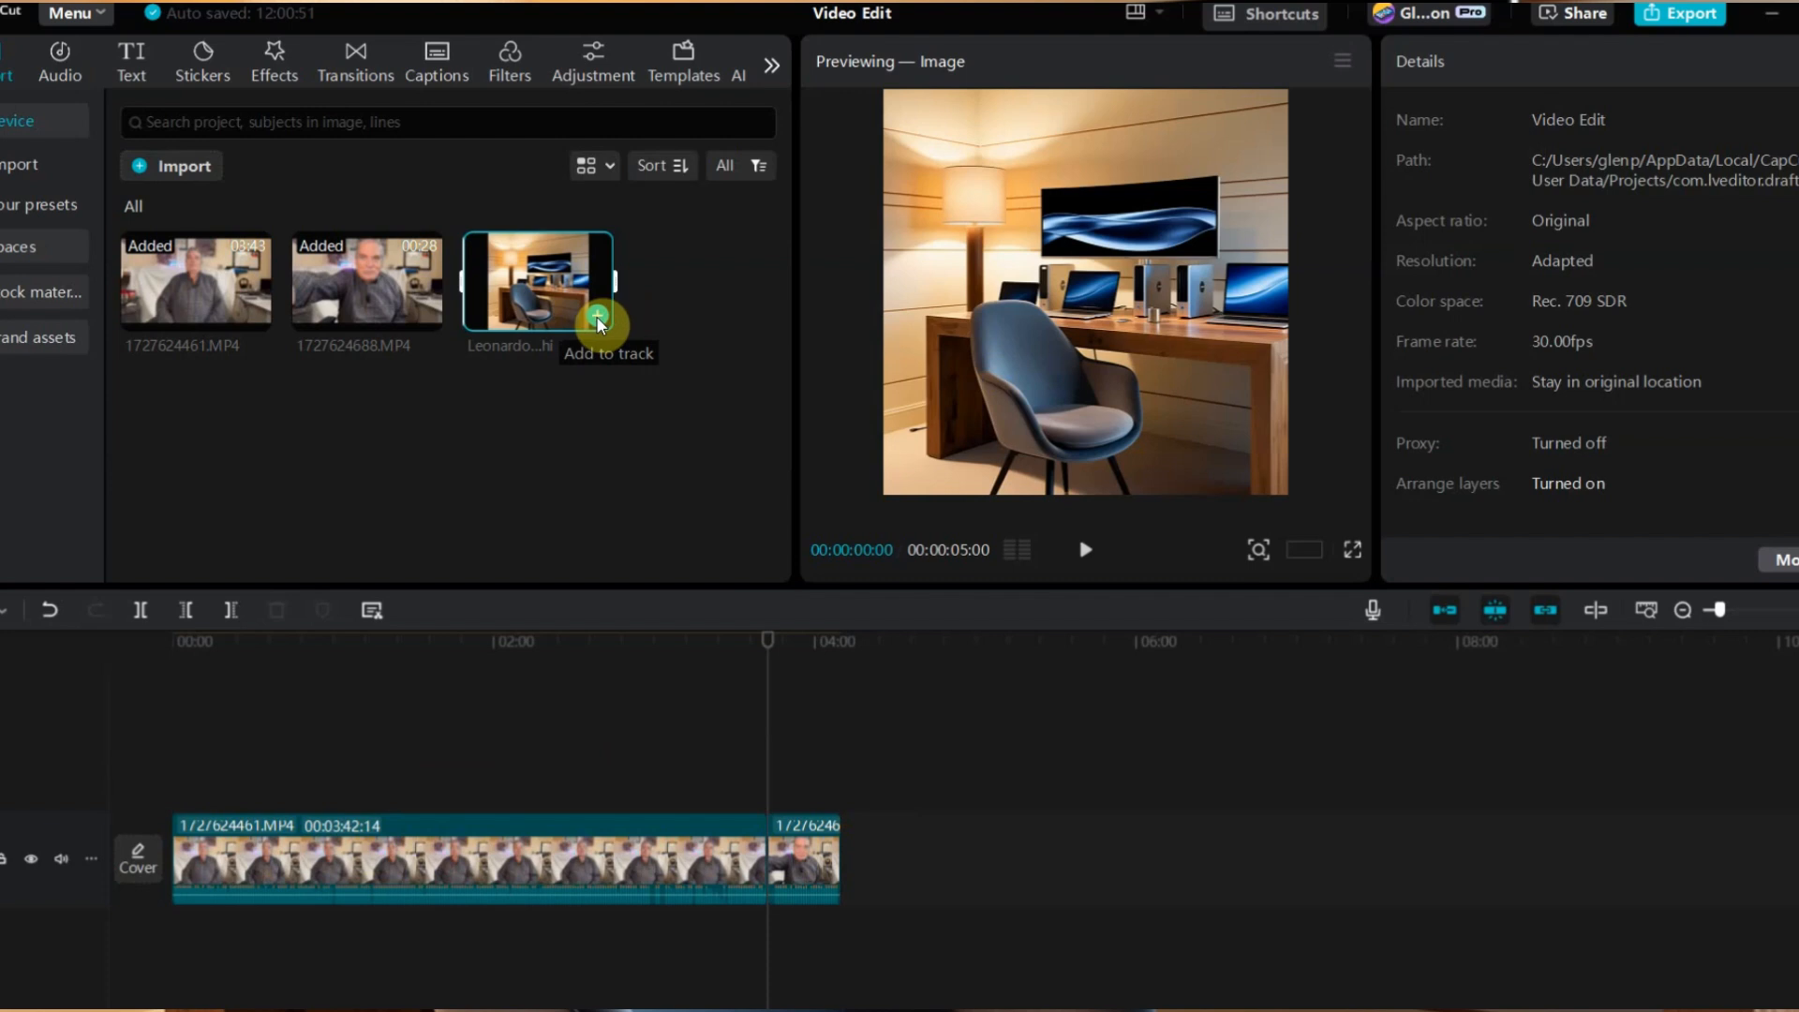
left_click_drag(308, 860, 247, 773)
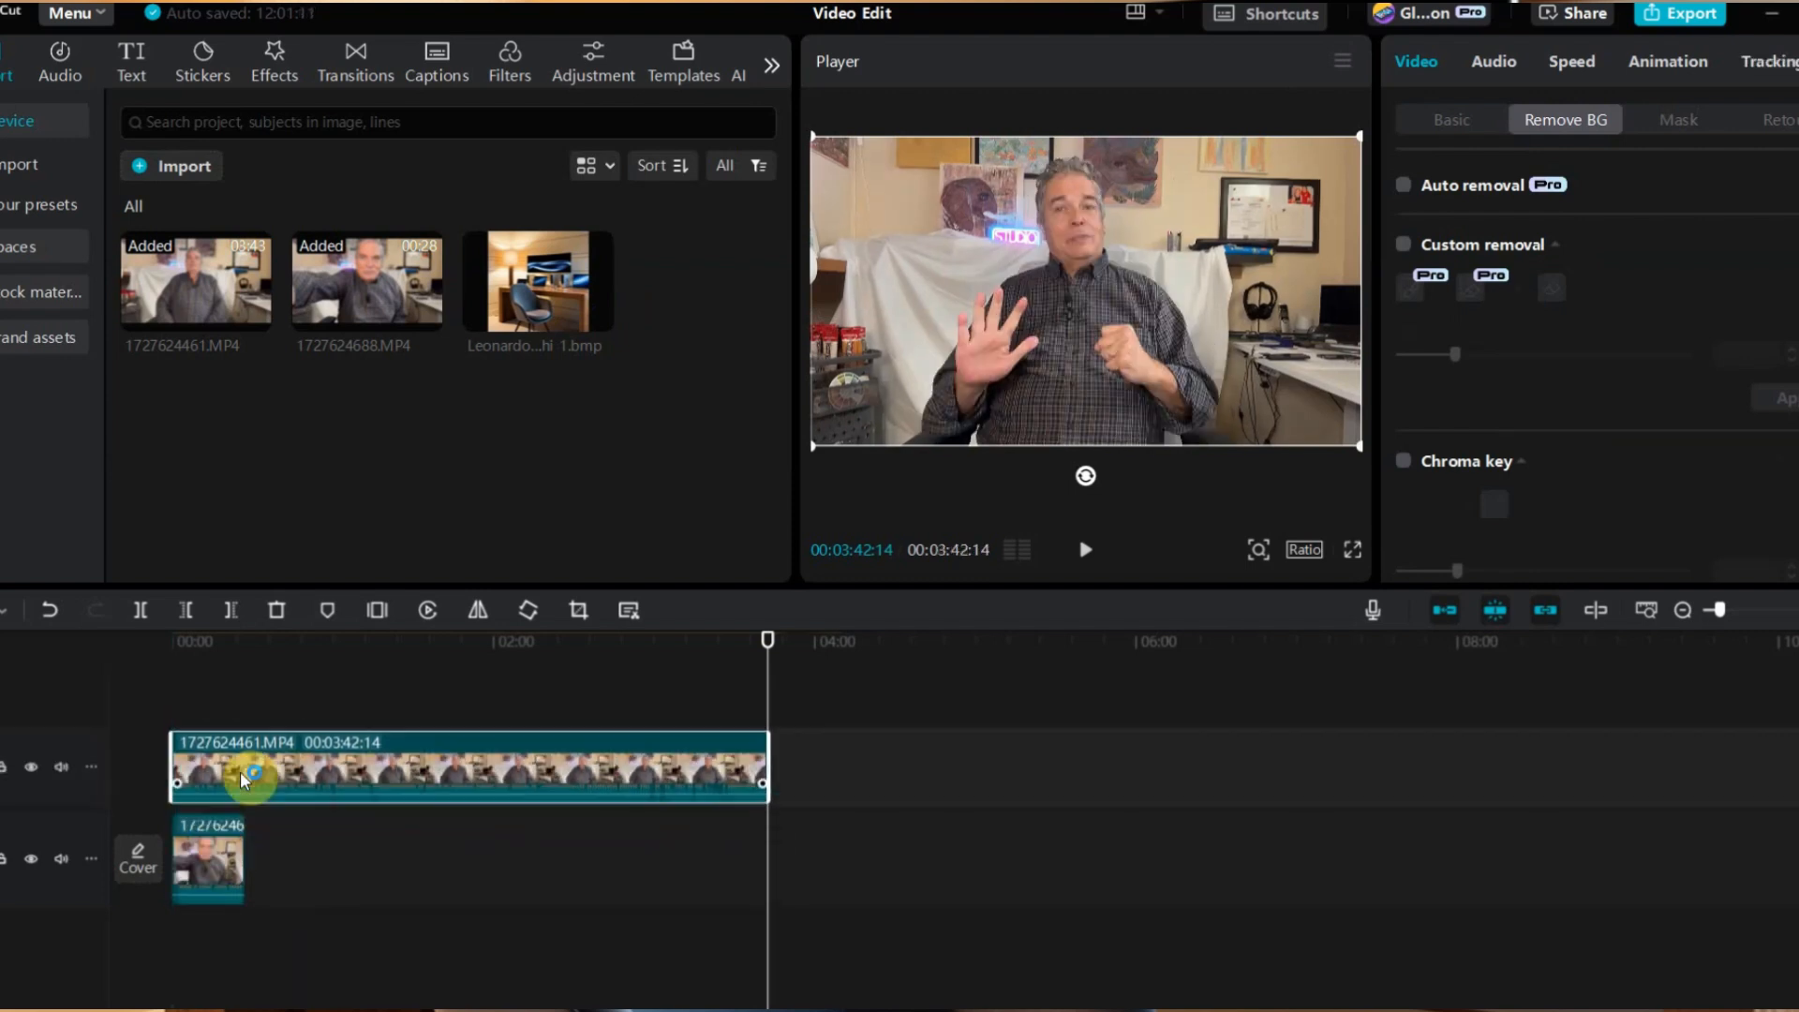
left_click(202, 857)
left_click_drag(201, 856, 796, 762)
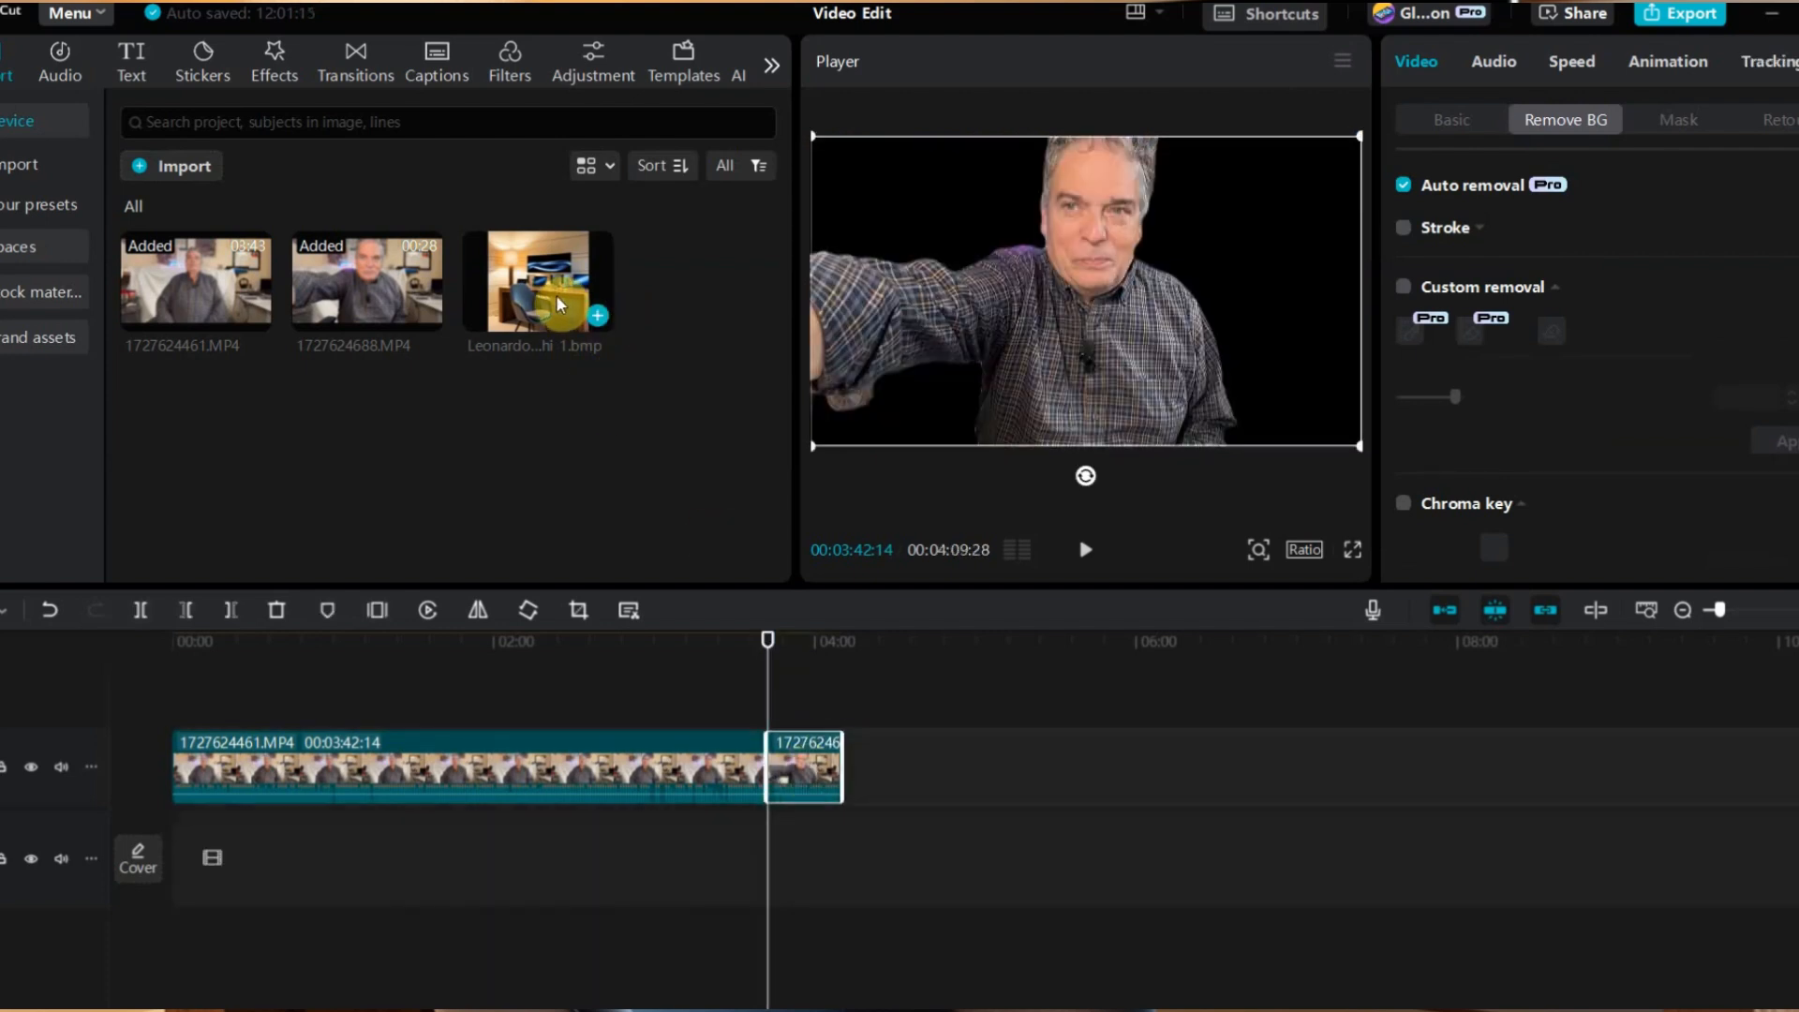
- Add the Leonardo_Phoenix office image to the main track and extend its duration to about 1 minute 13 seconds
left_click(598, 315)
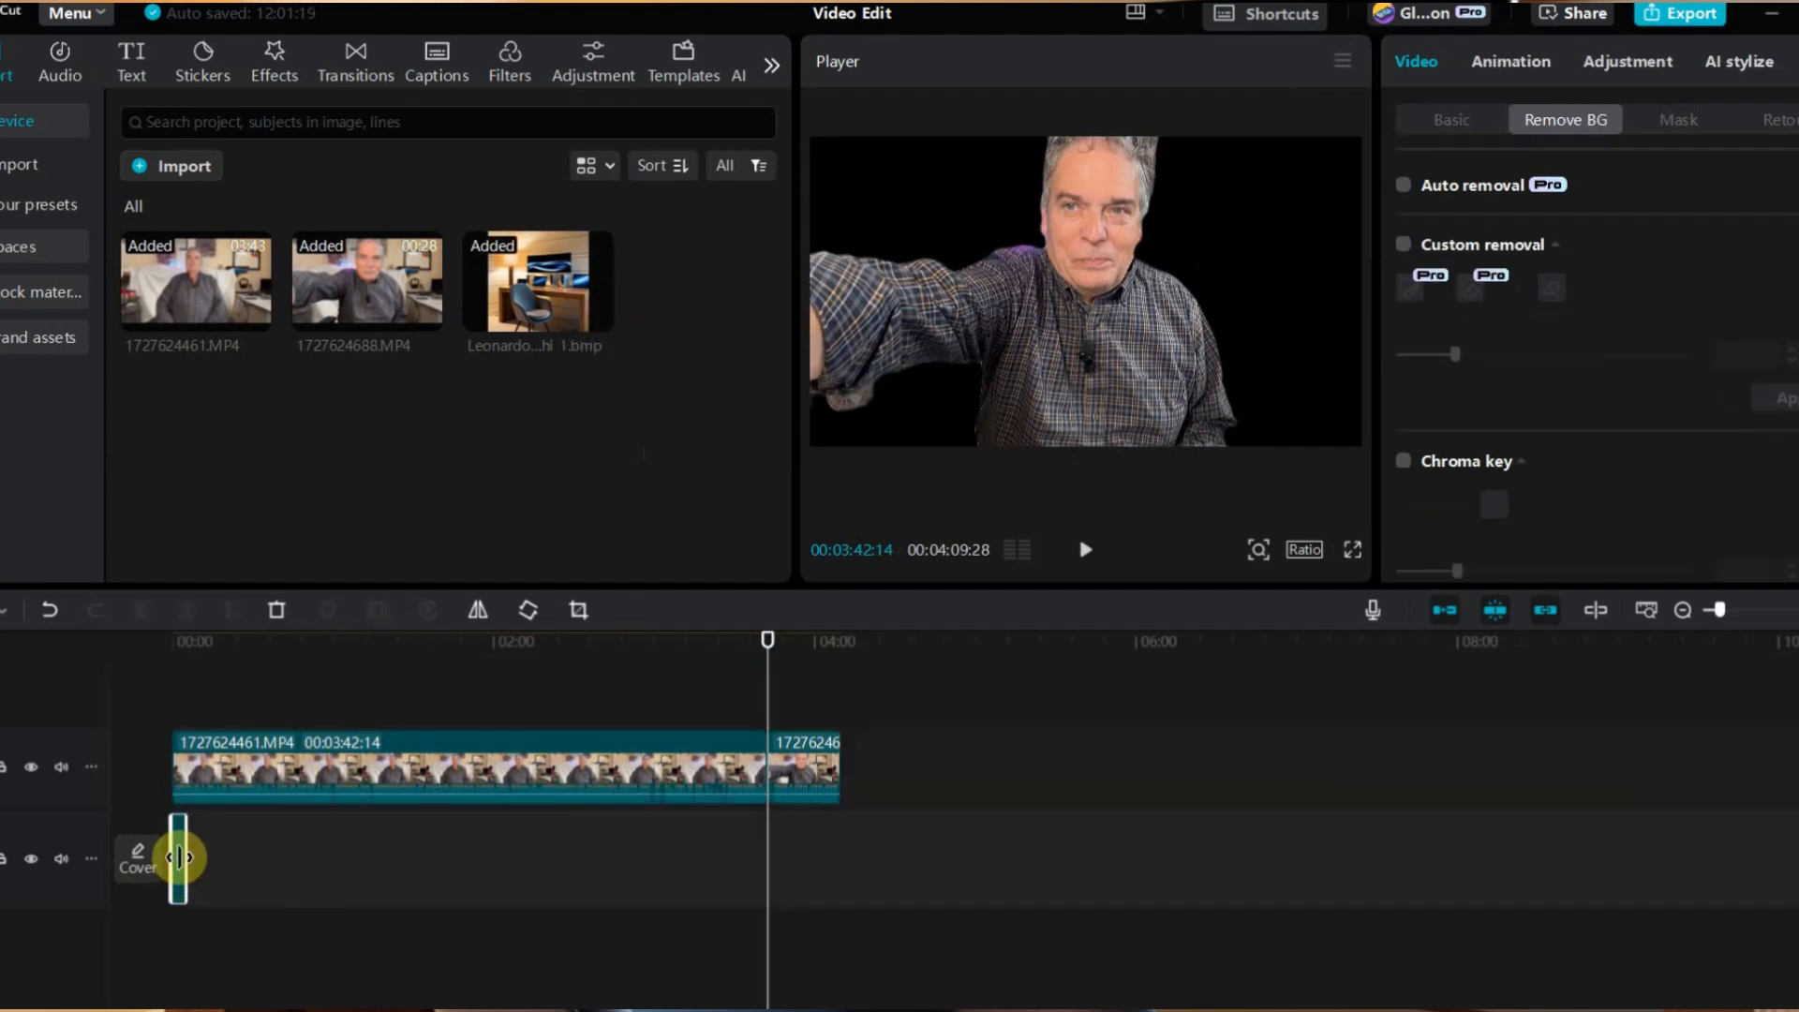
left_click_drag(178, 856, 367, 854)
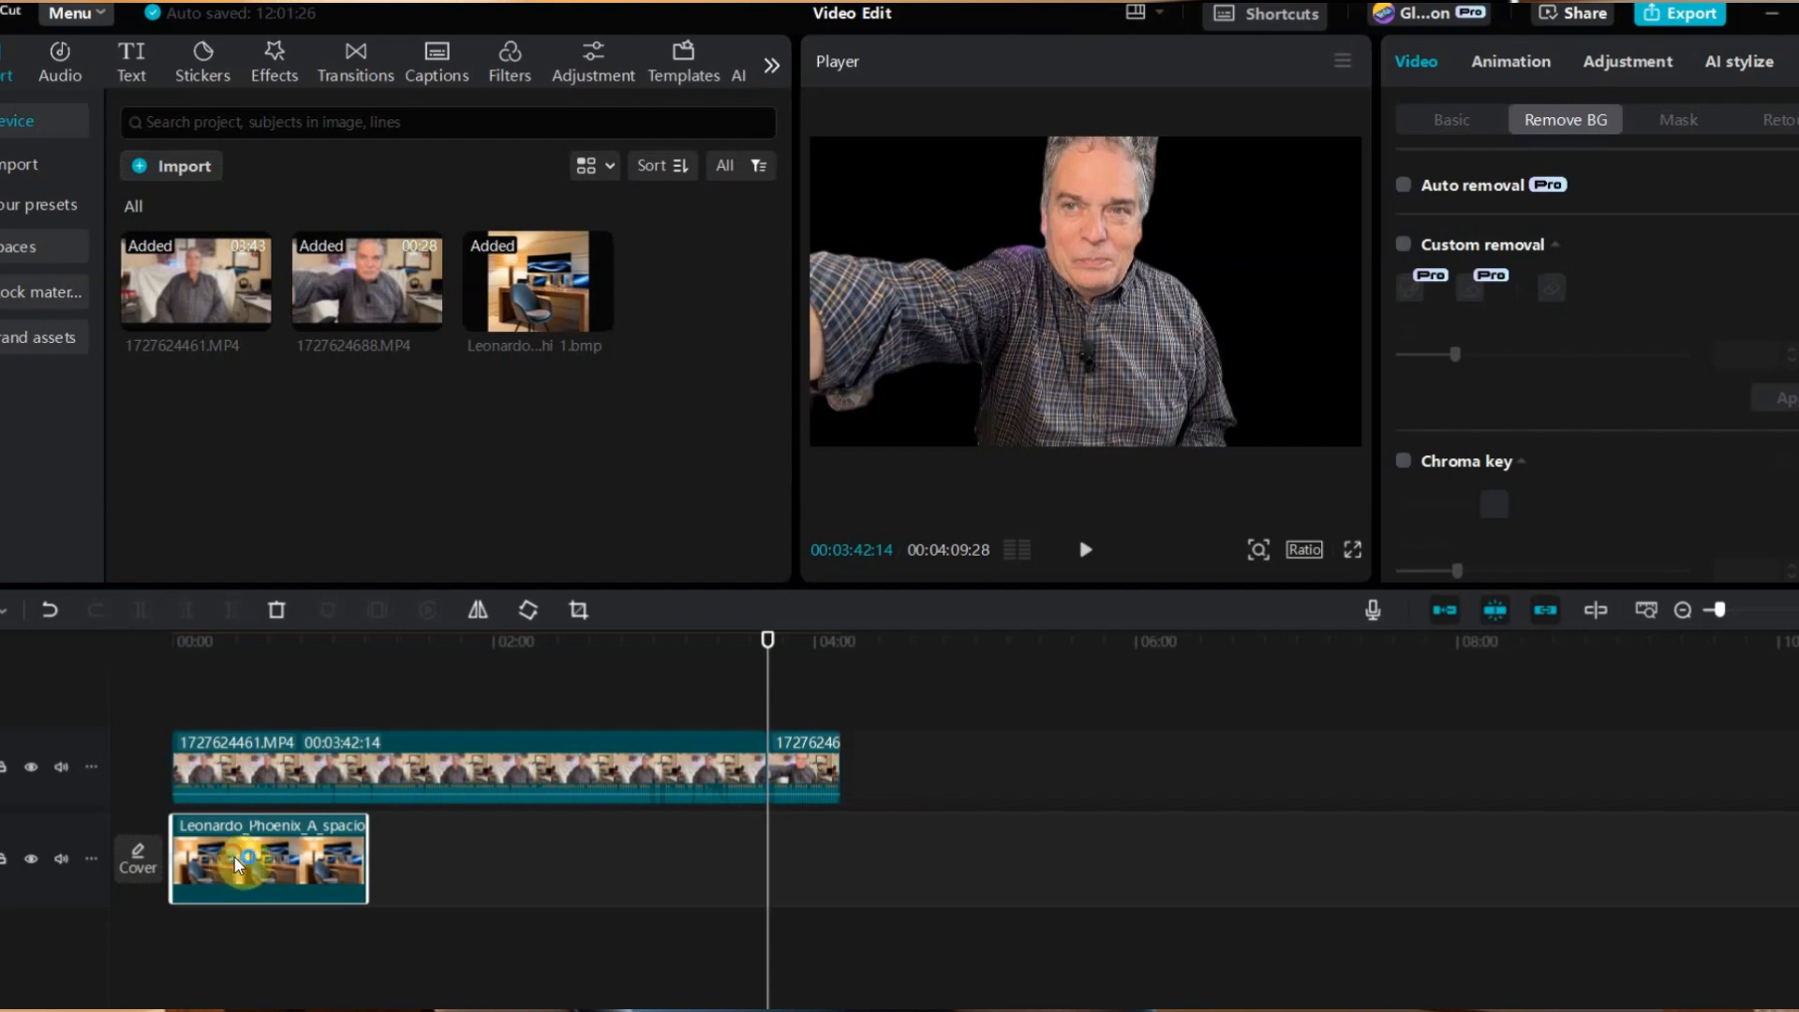
left_click_drag(228, 852, 832, 851)
key("ctrl+z")
left_click_drag(265, 855, 876, 848)
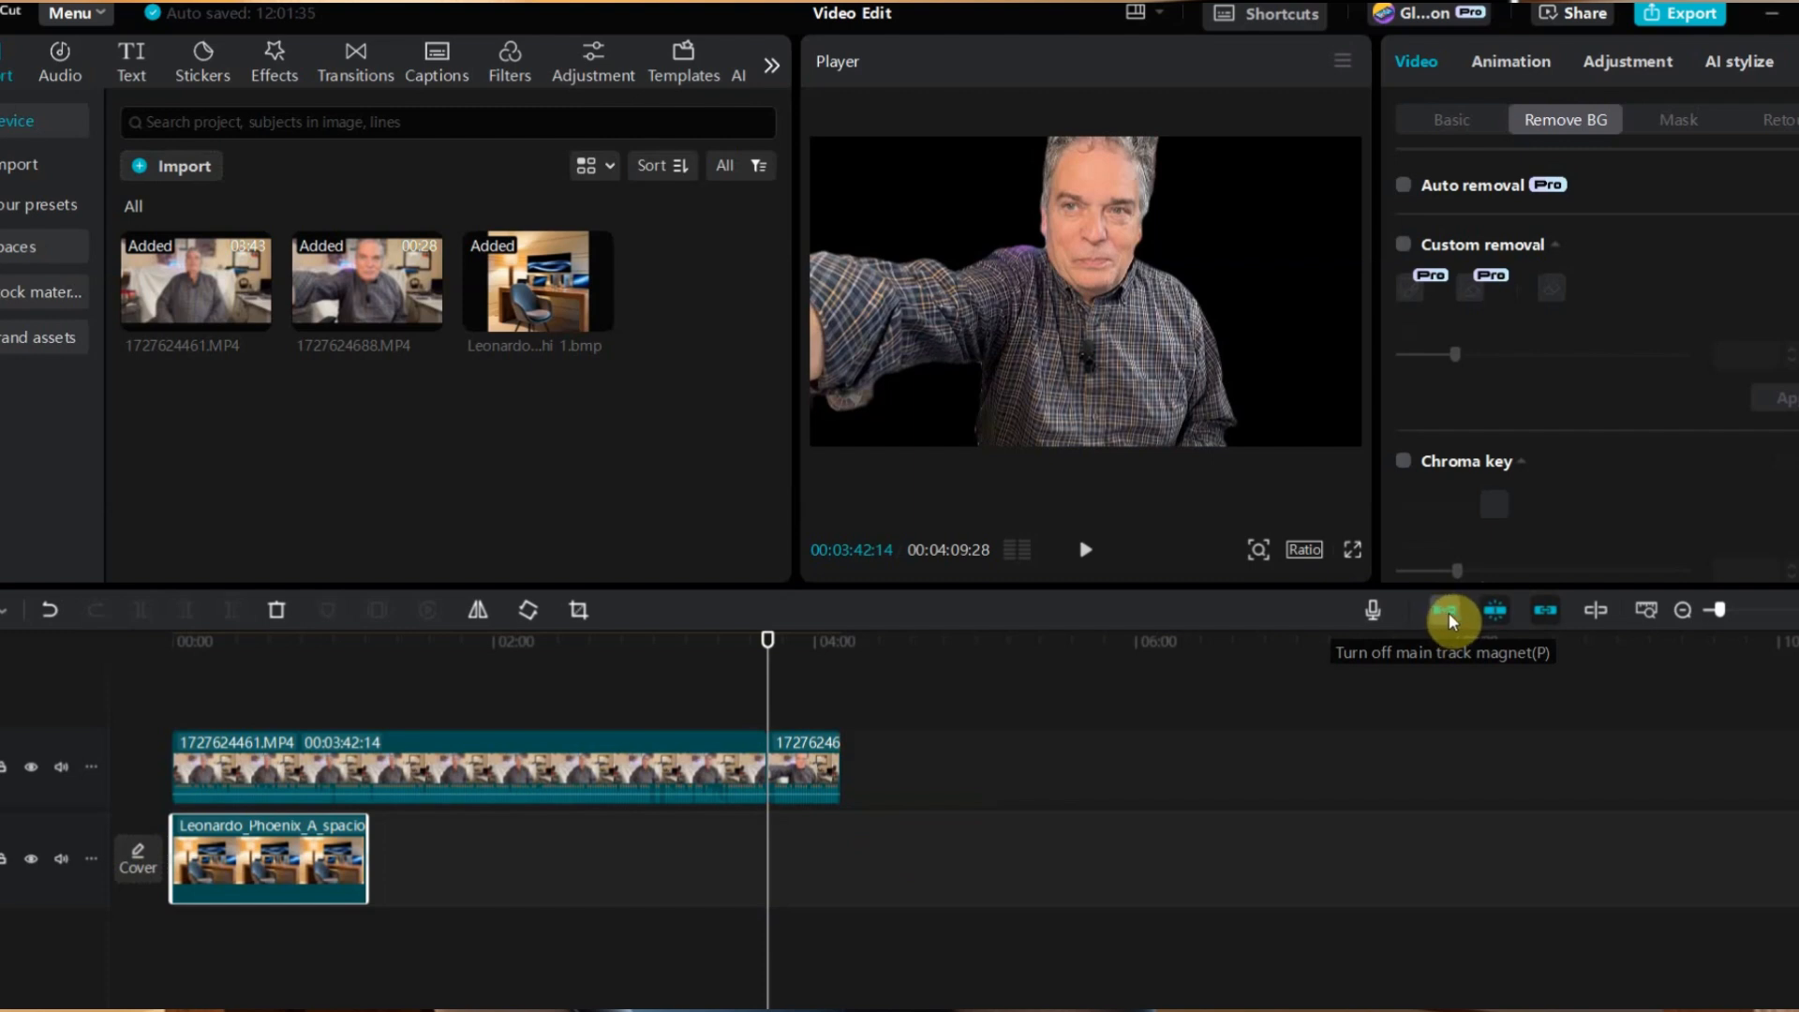
- With the main track magnet off, start the office image beneath the 1727624688.MP4 clip at 00:03:42:14 and enlarge it to fill the frame
left_click(1446, 610)
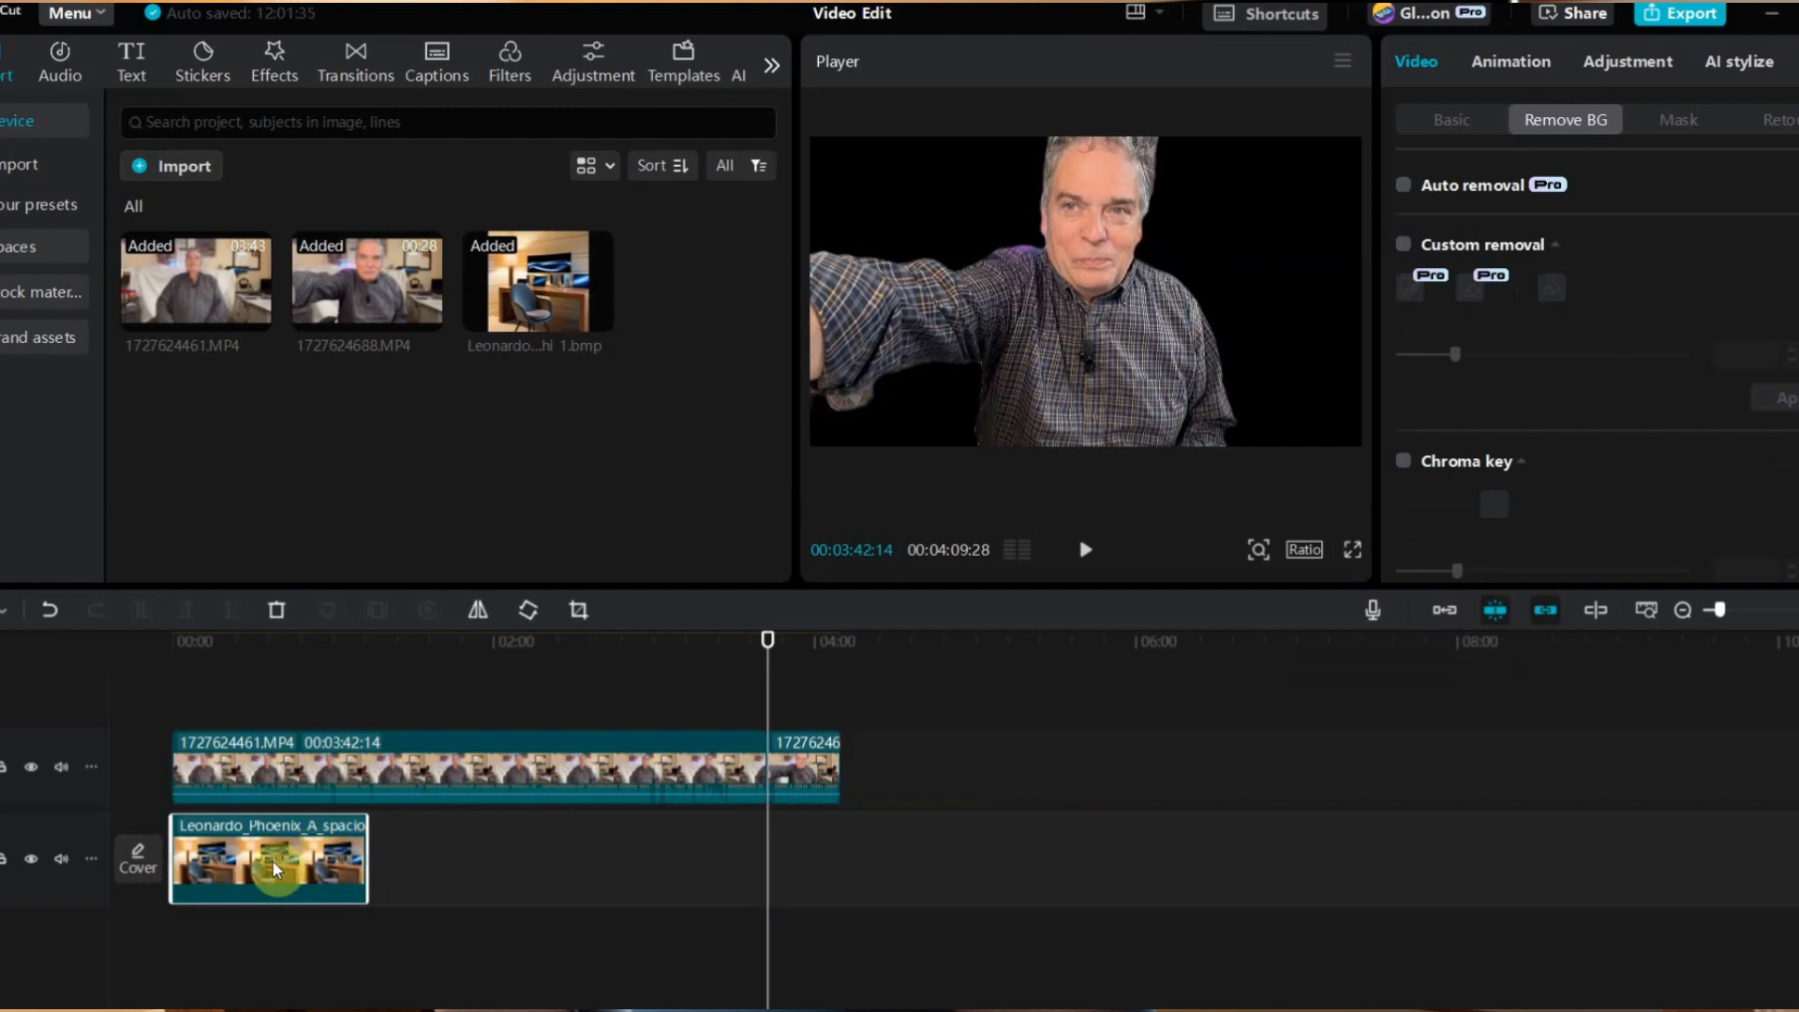
left_click_drag(273, 862, 858, 856)
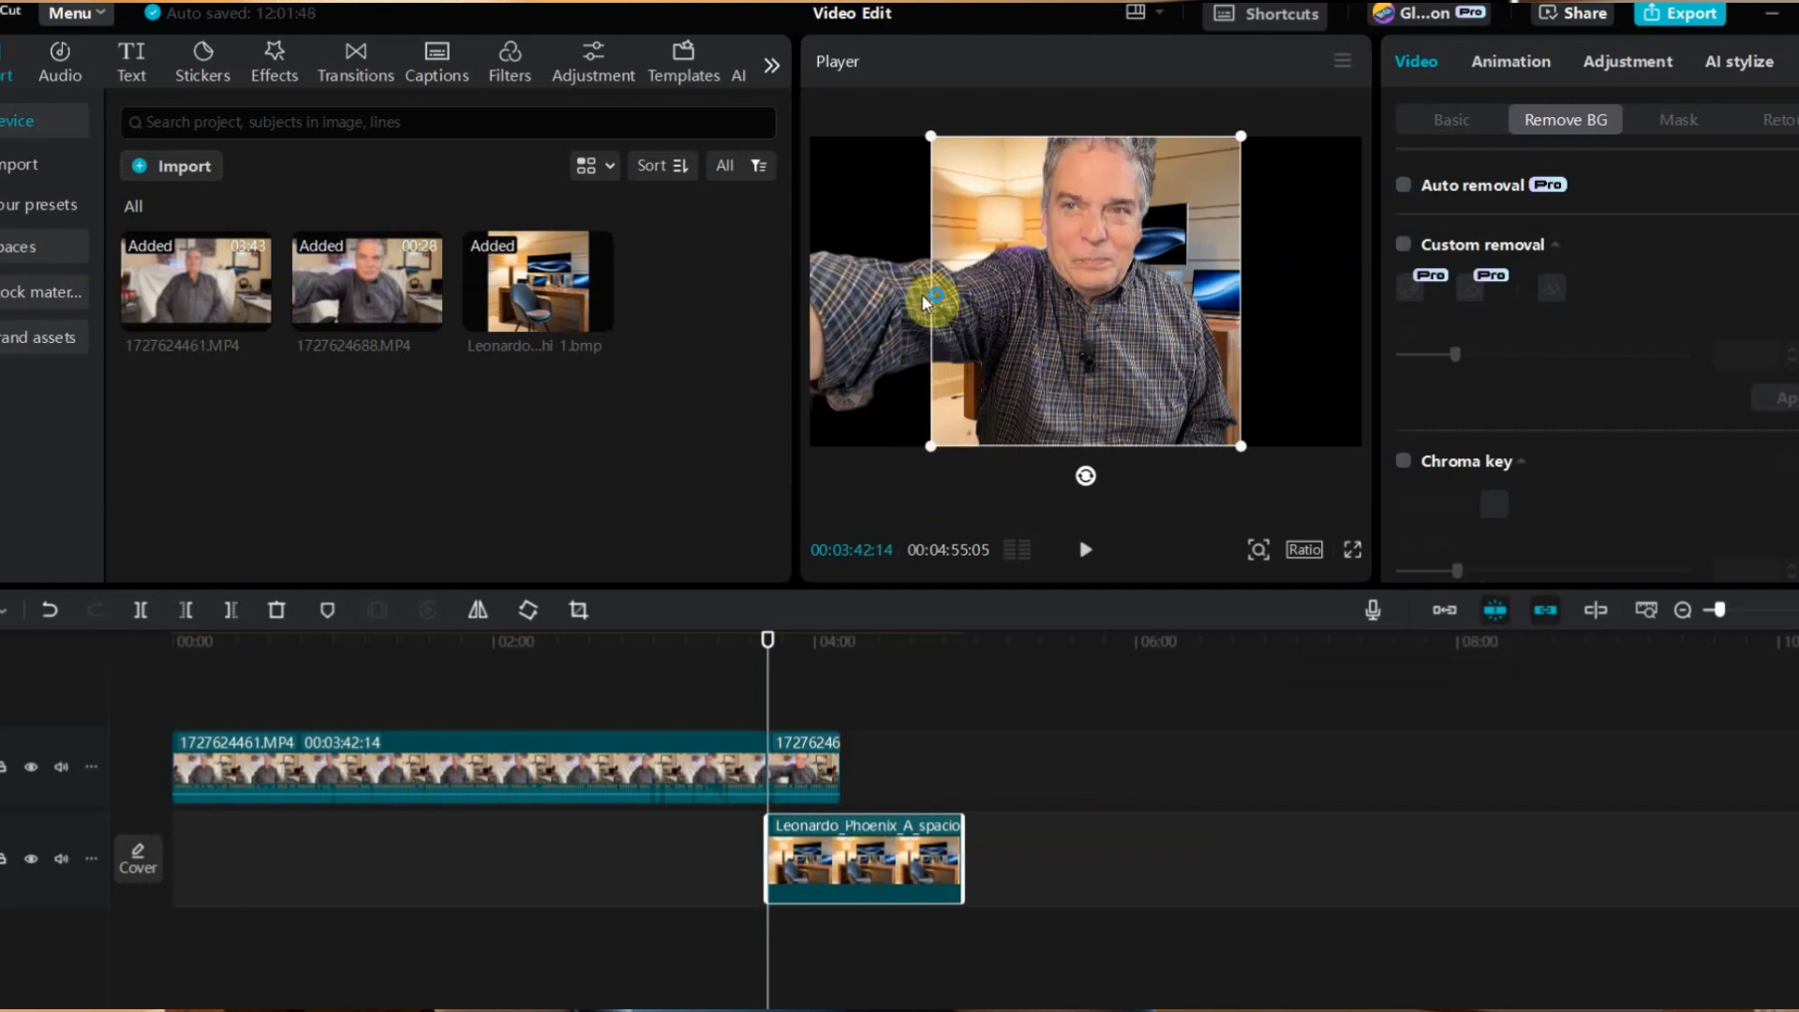
left_click_drag(930, 446, 597, 544)
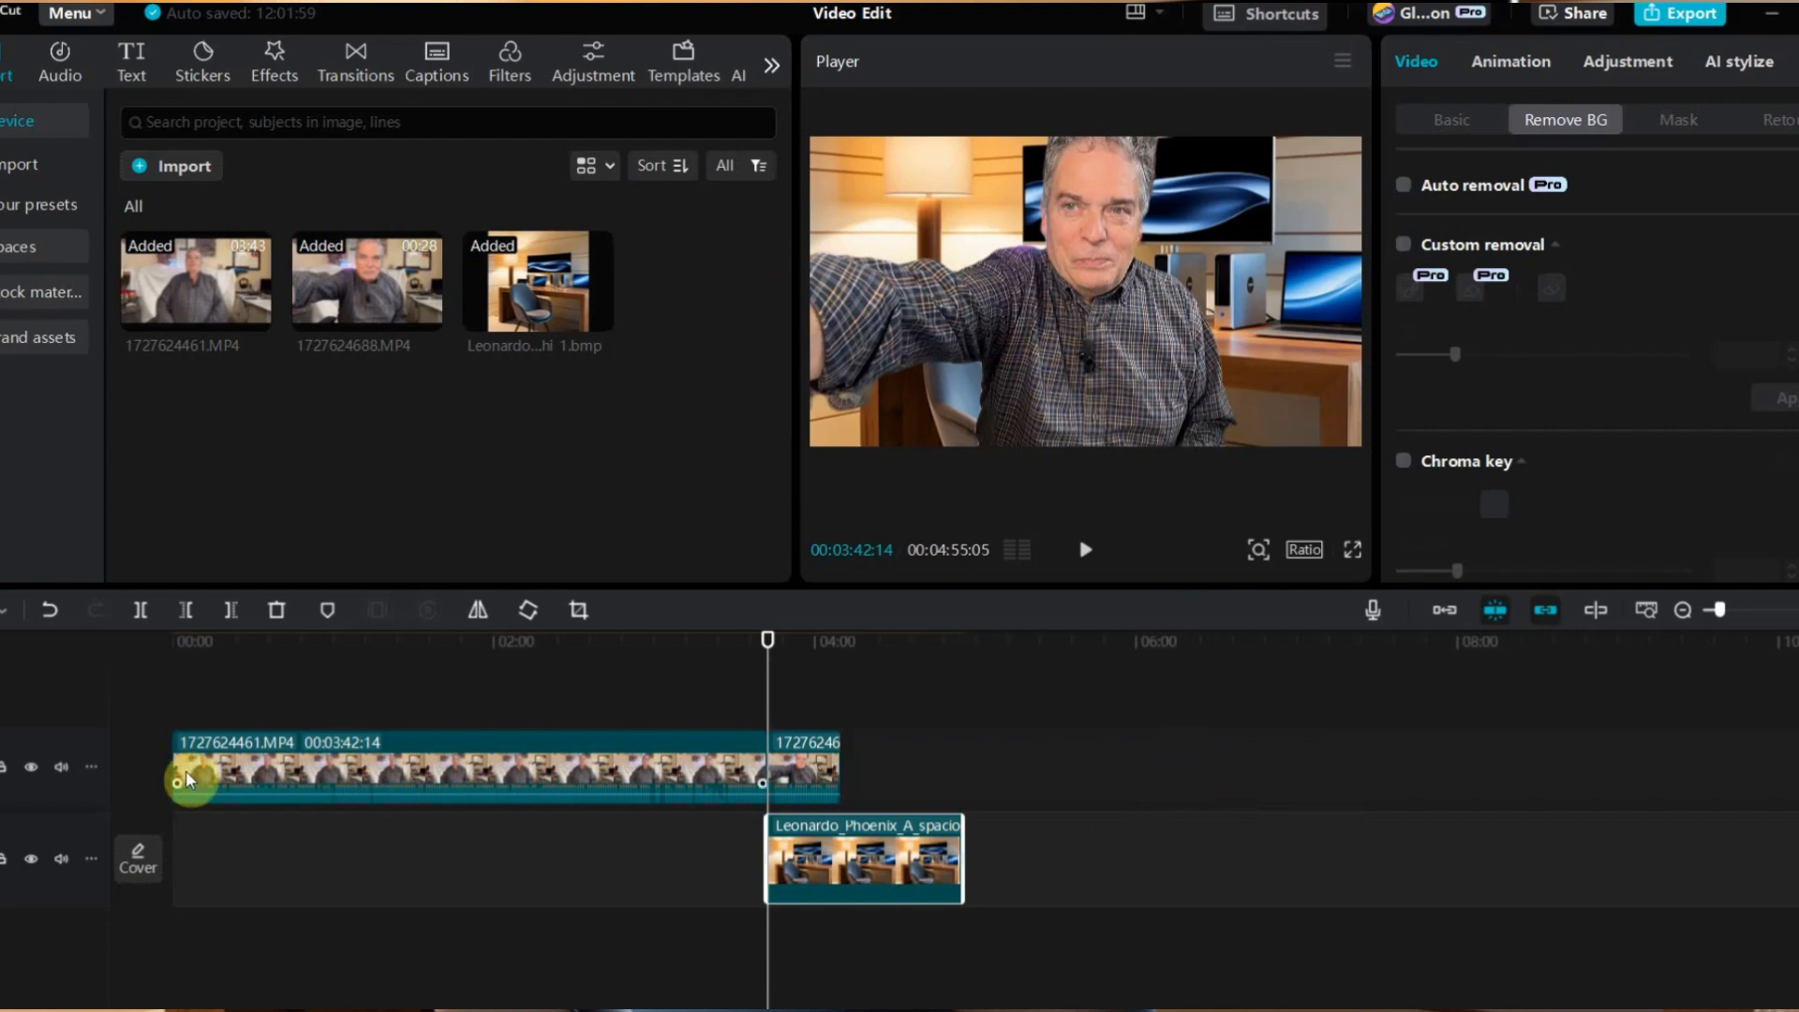
- Preview the first two seconds of the edit from 00:00:00:00 with sound
left_click(174, 645)
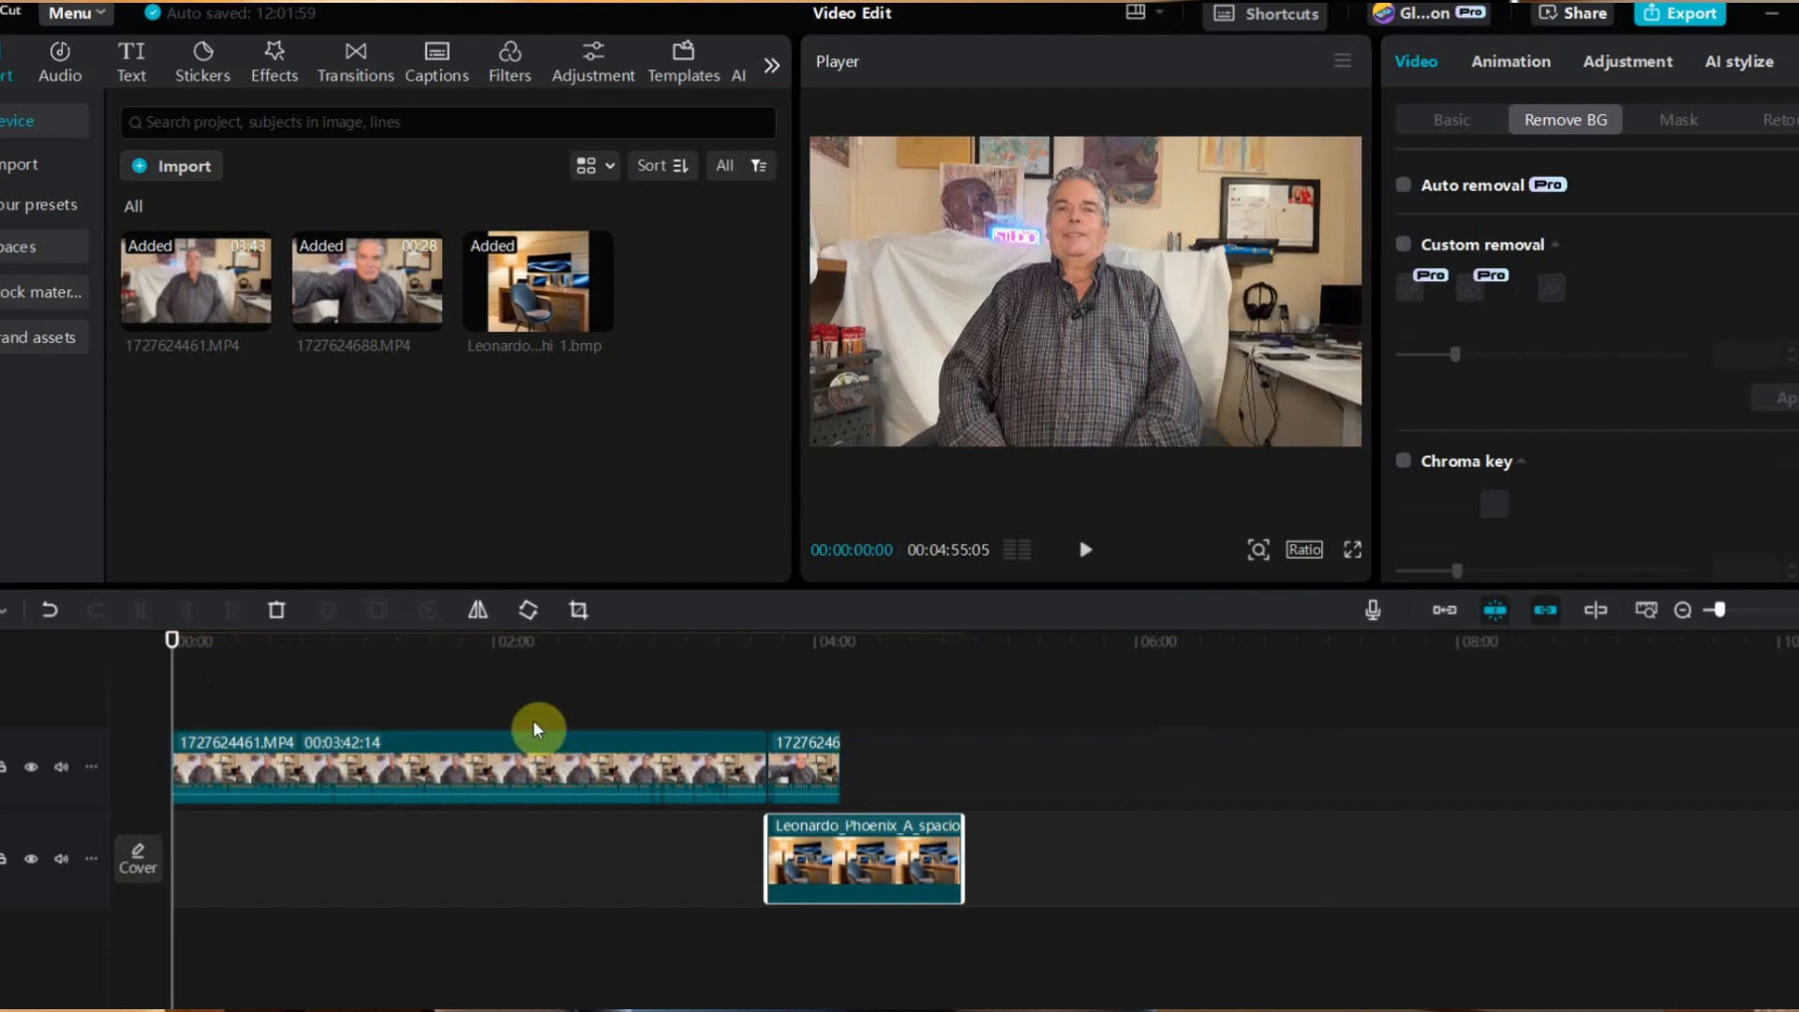
left_click(1086, 558)
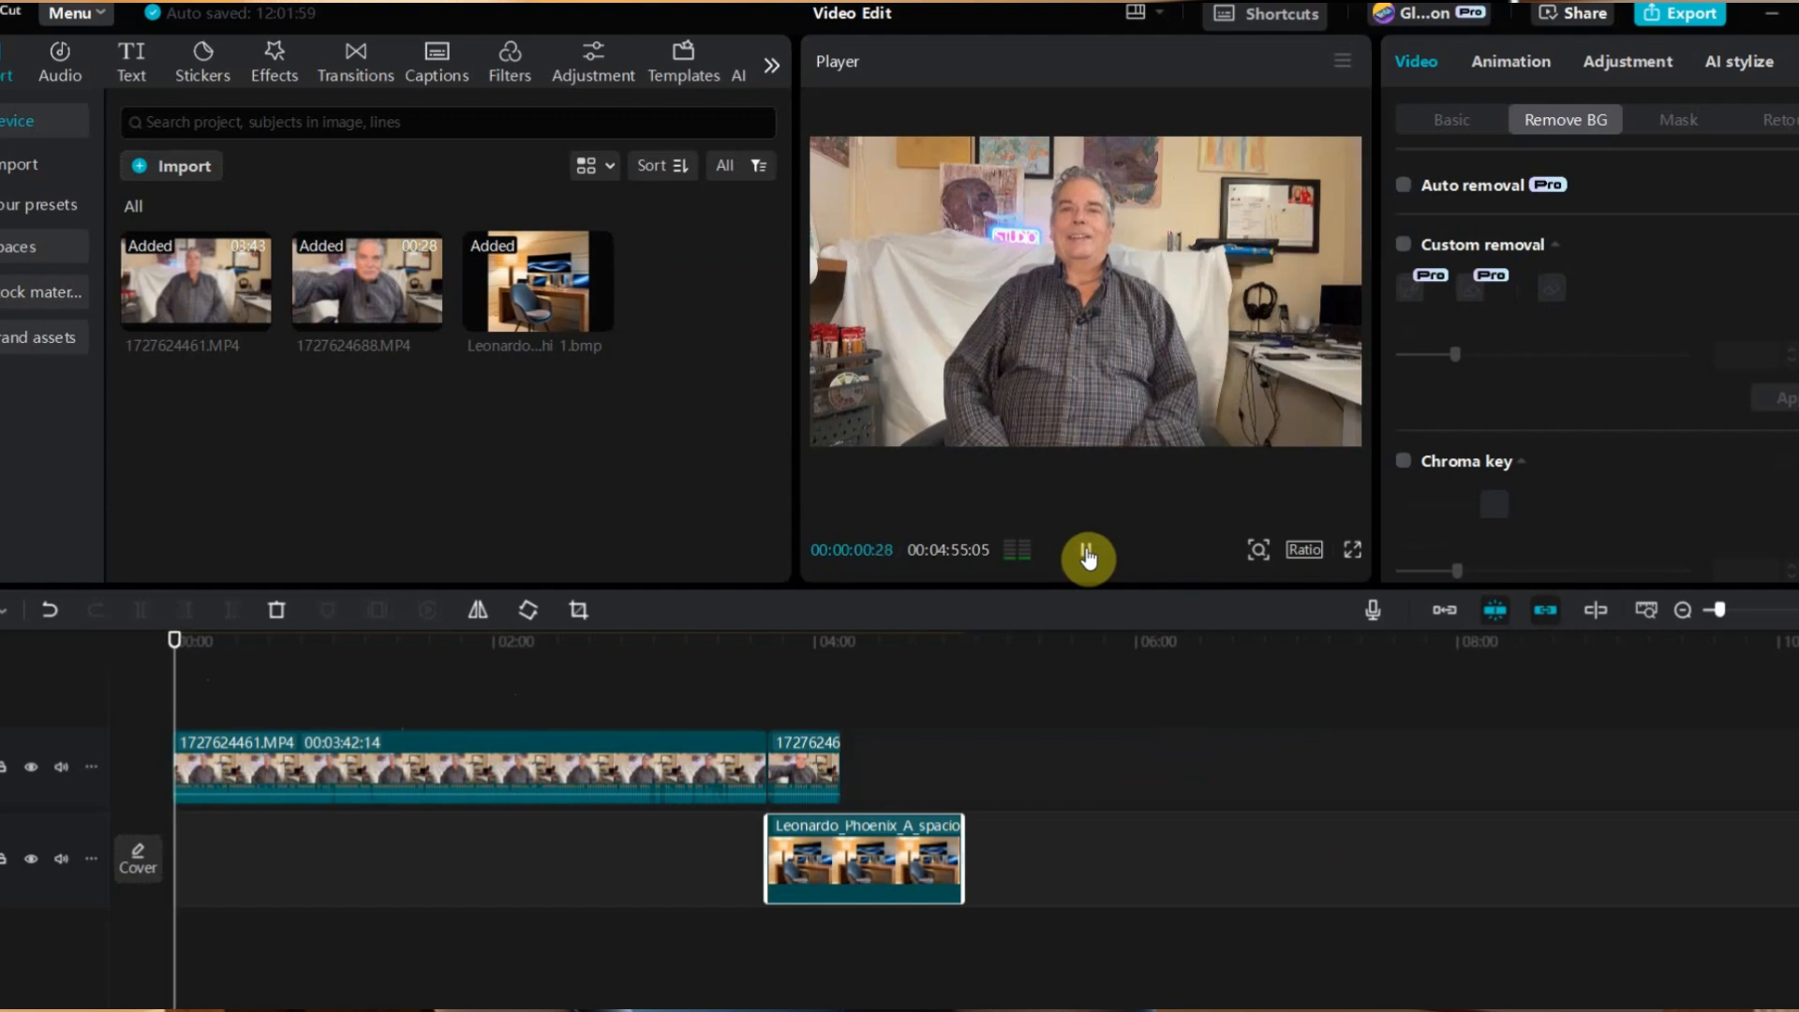
left_click(1087, 559)
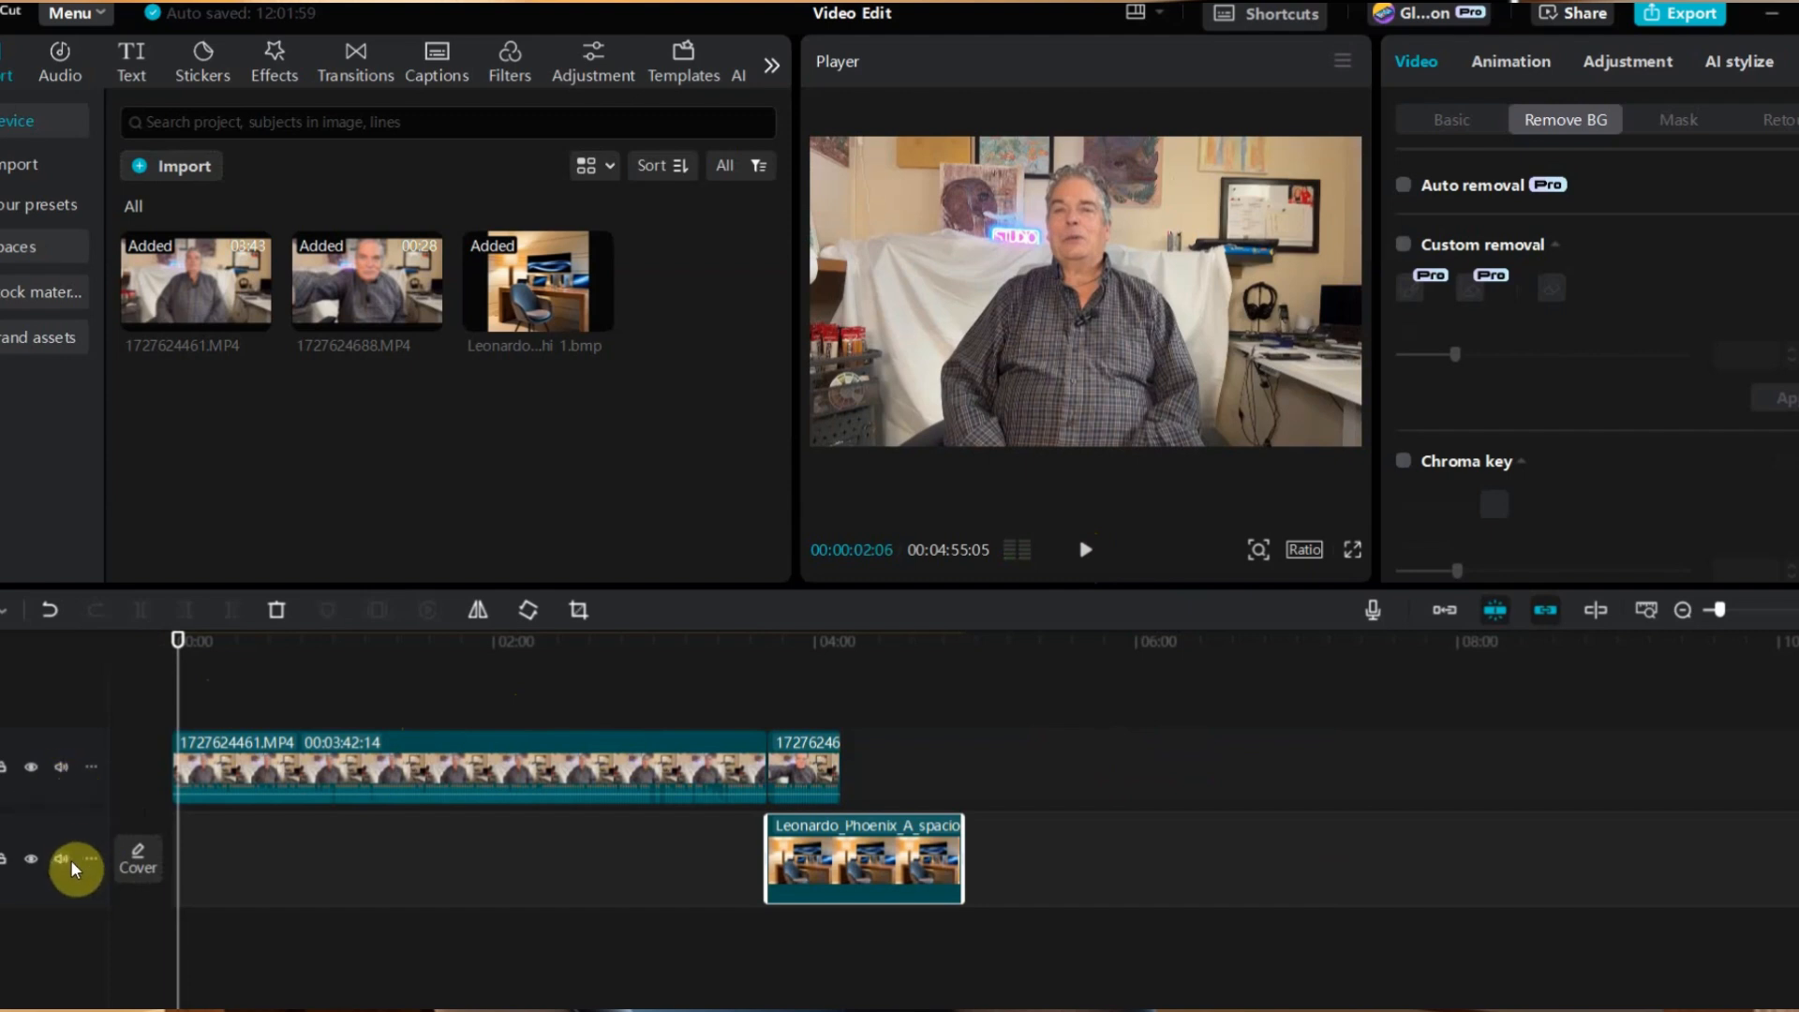
- Mute the upper video track, preview a few seconds of playback, and restore the track's audio
left_click(59, 768)
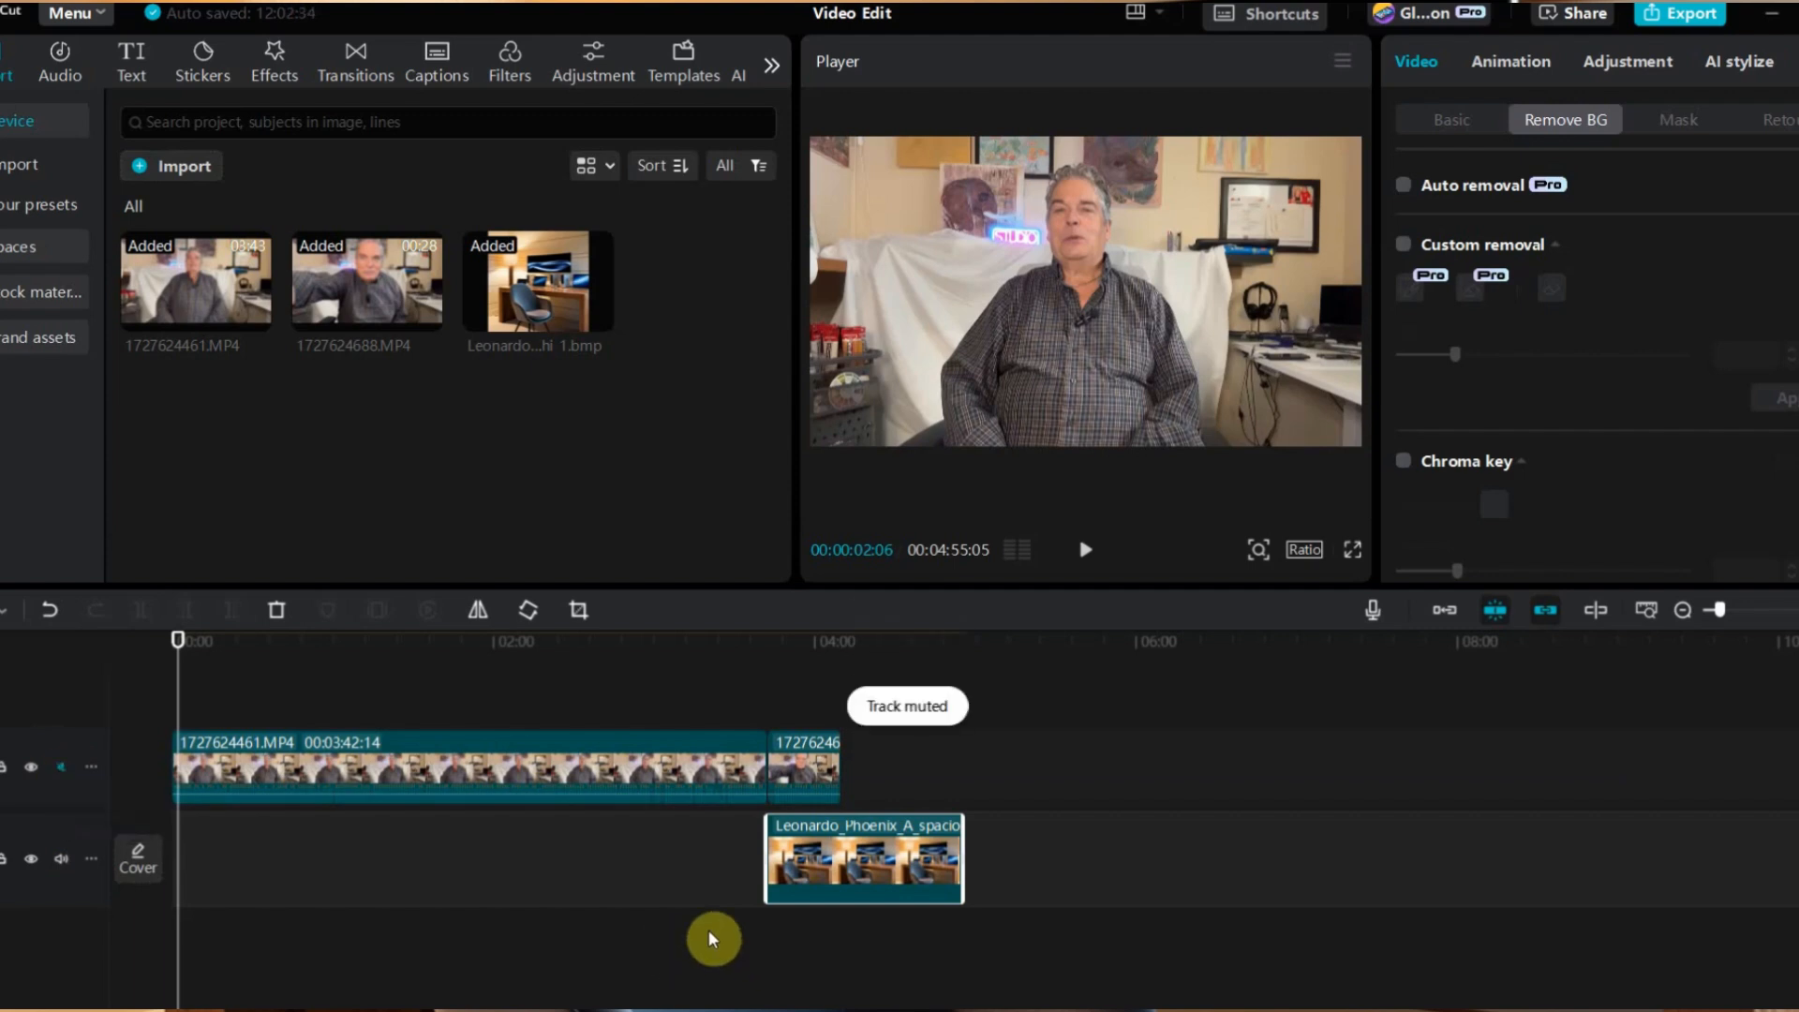
left_click(1084, 553)
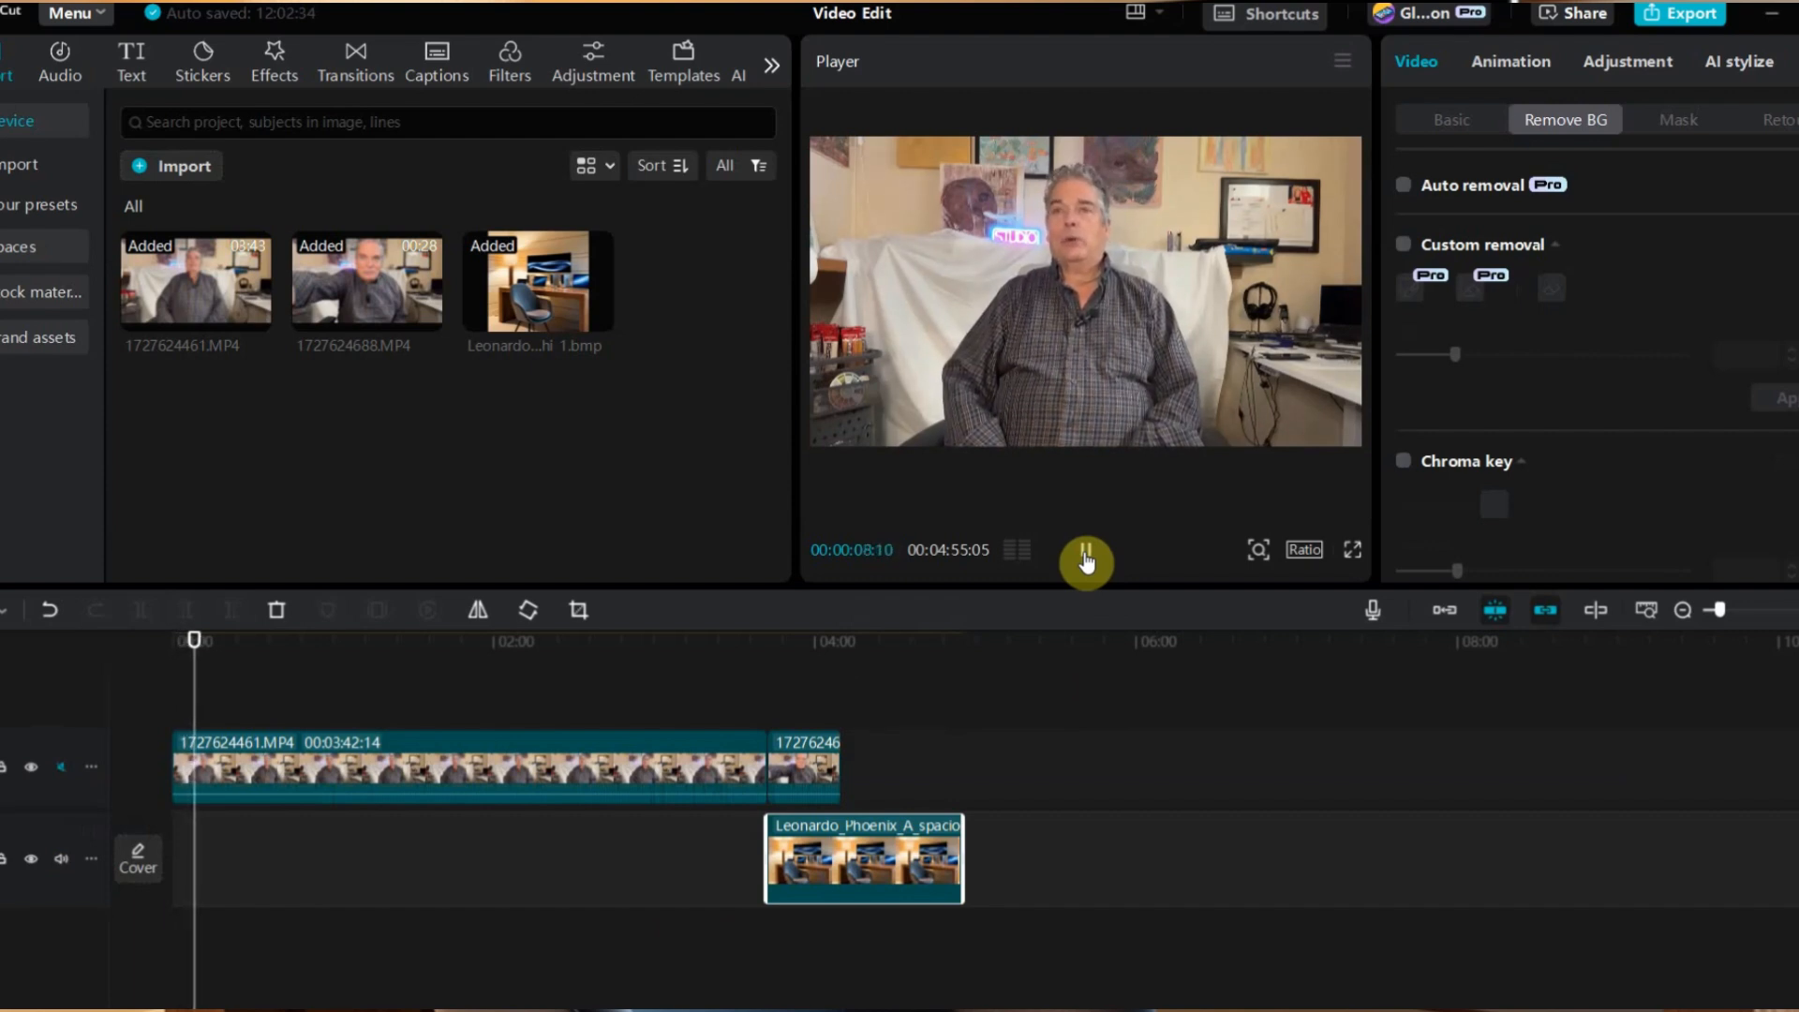
left_click(1086, 560)
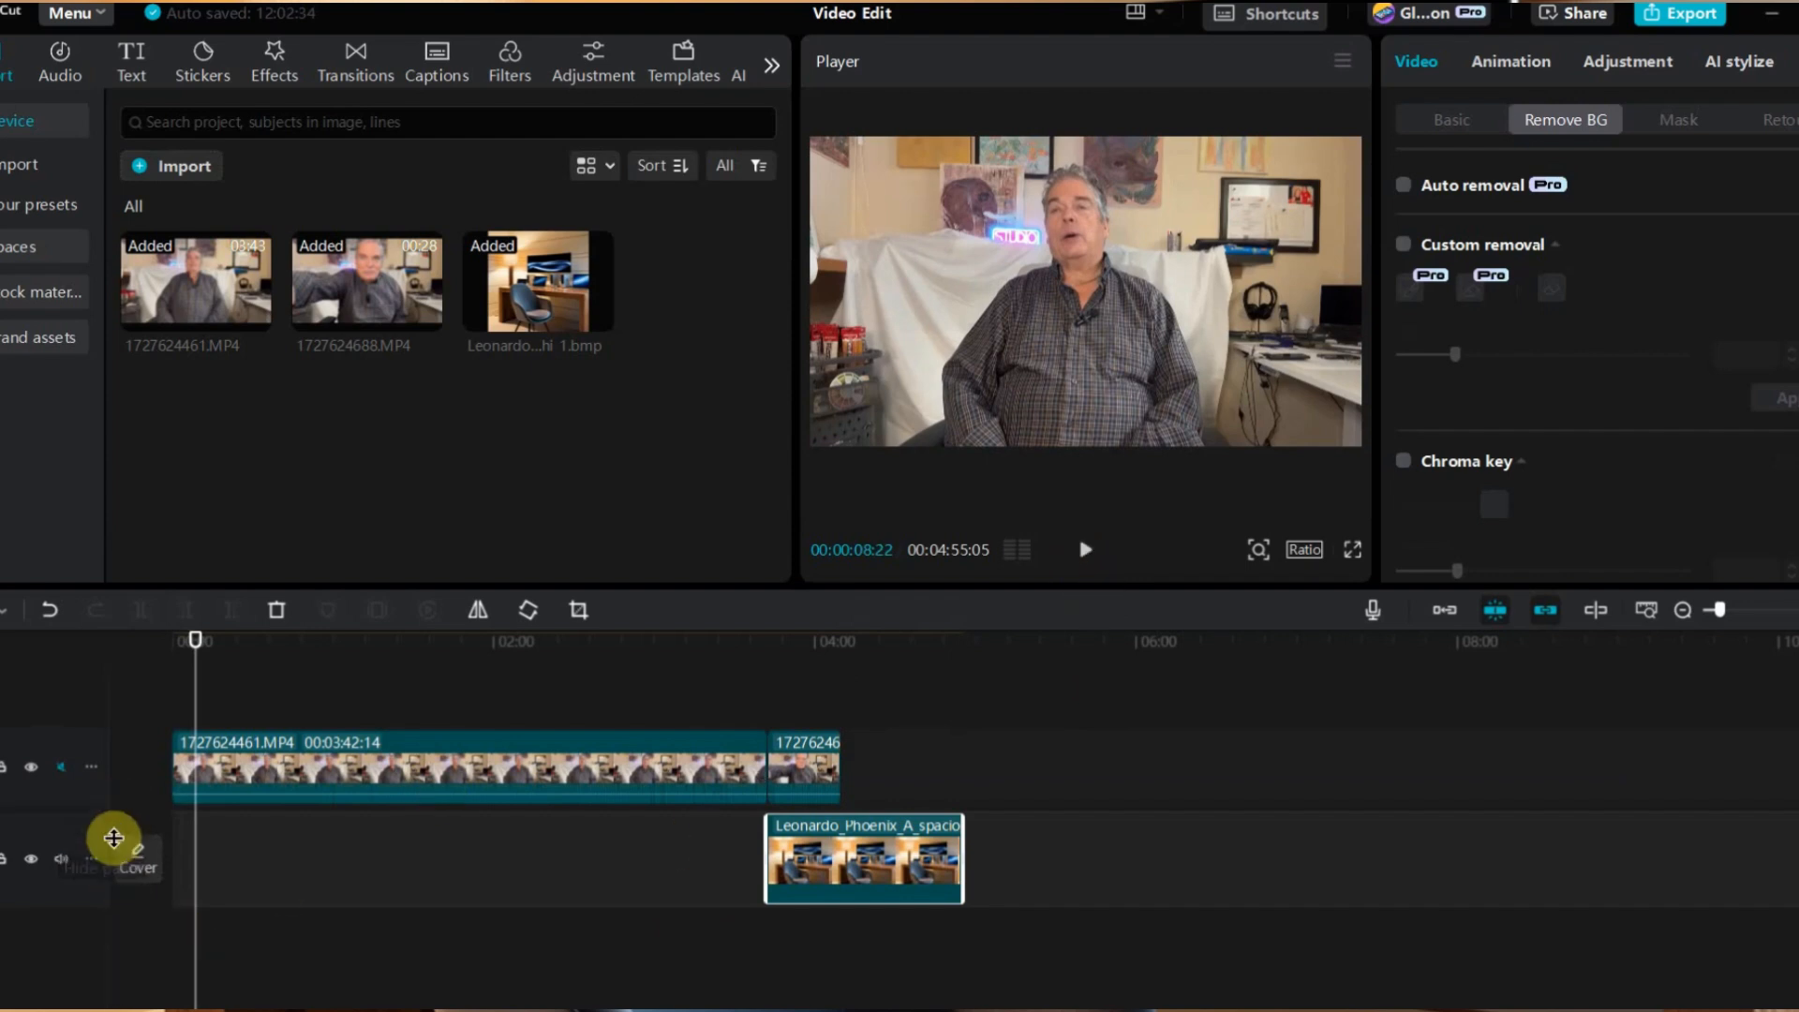
left_click(64, 765)
- Play the 1727624461.MP4 clip with sound and pause it at 00:00:23:06
left_click(1084, 552)
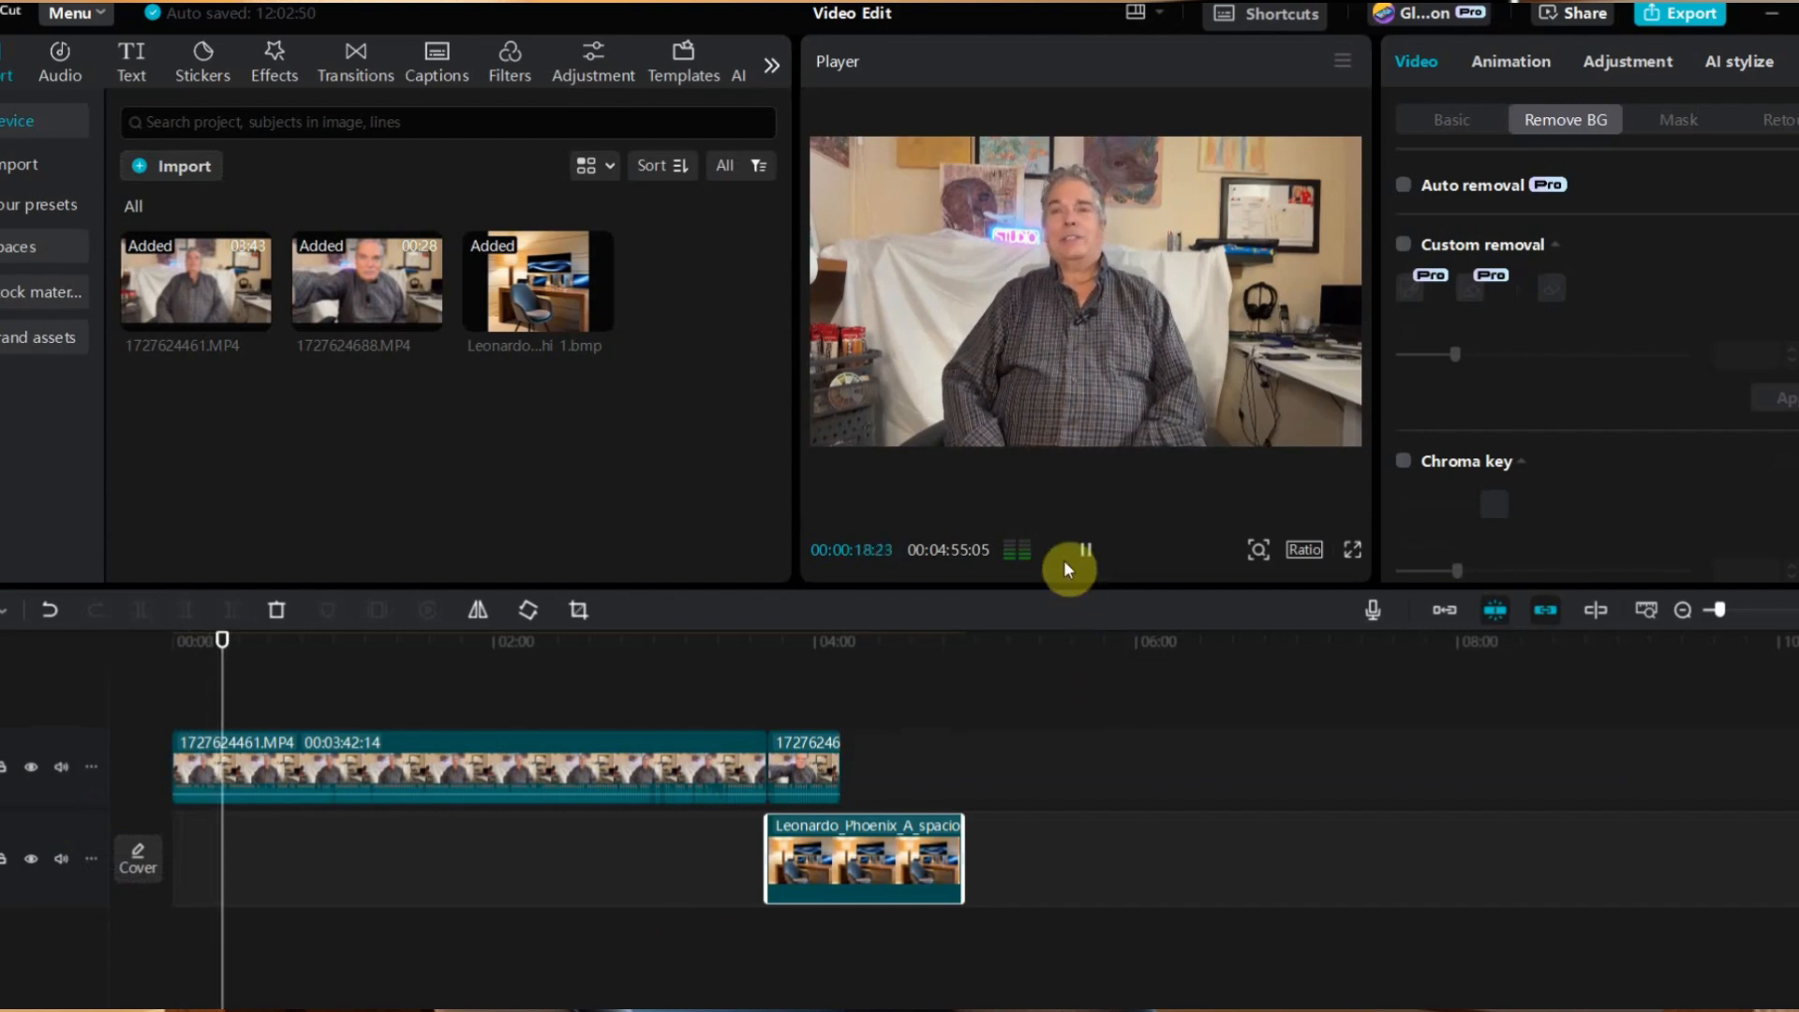
left_click(1088, 551)
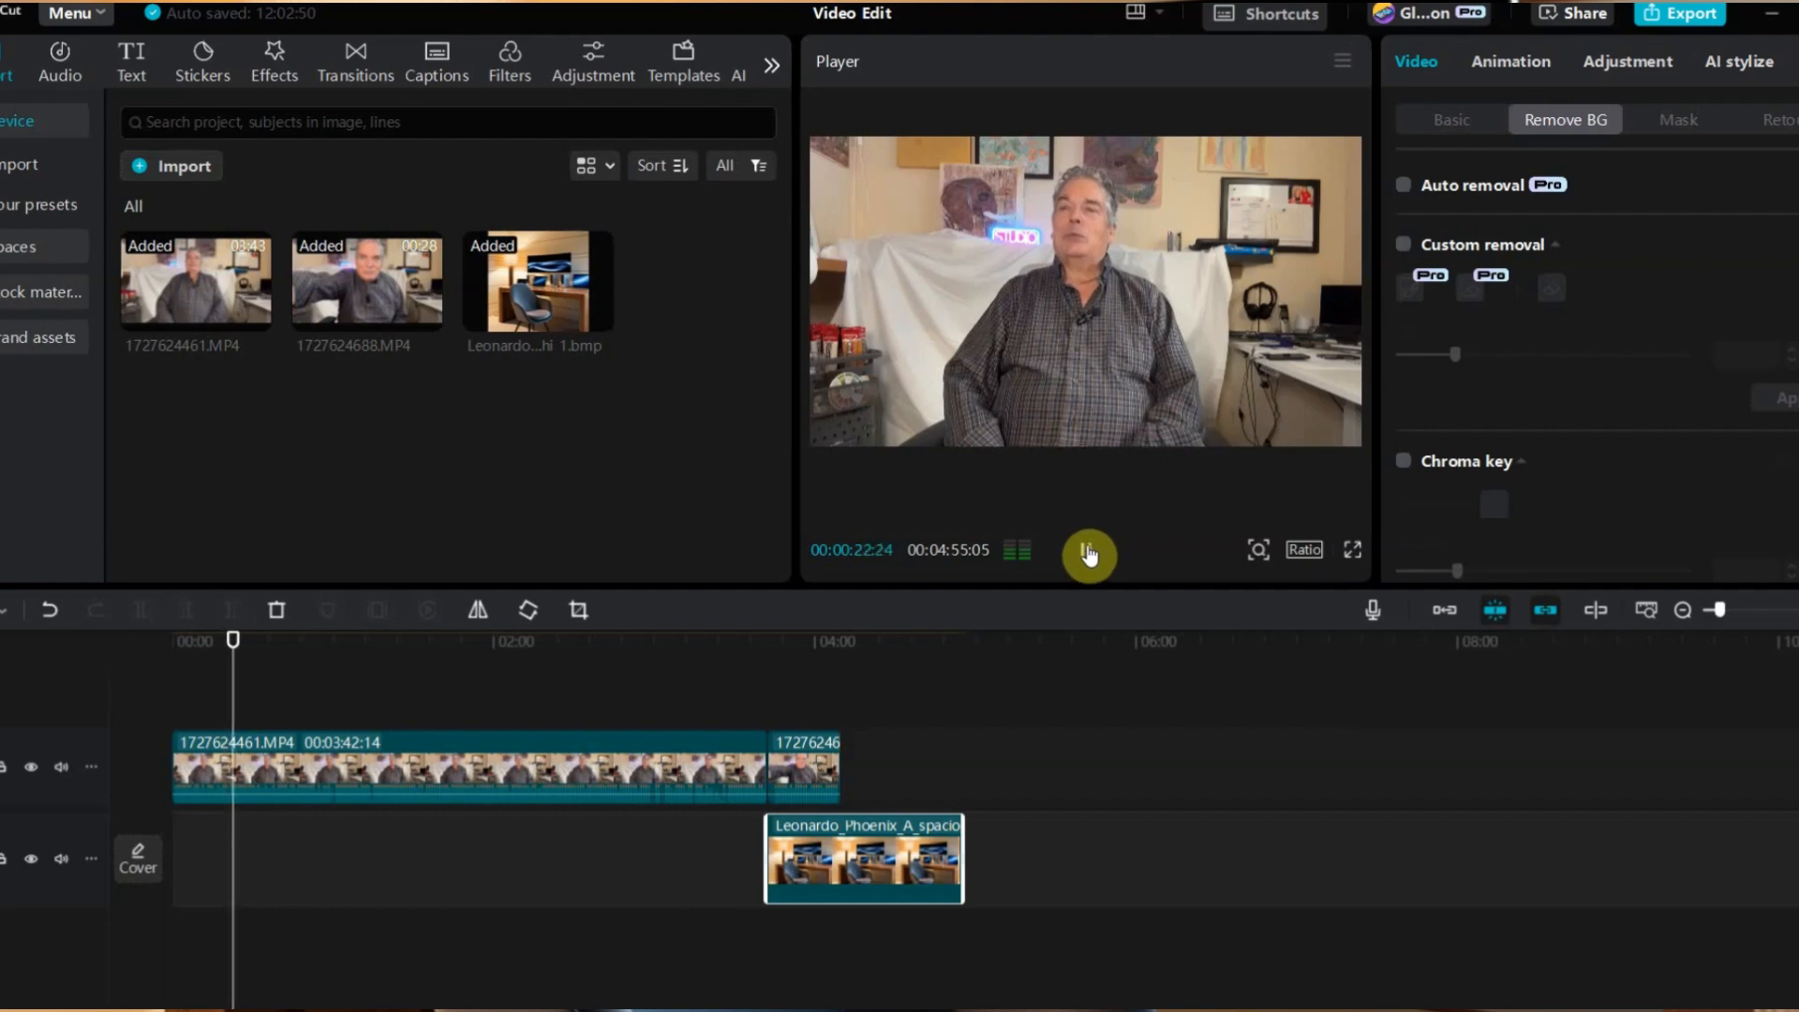
left_click(1088, 553)
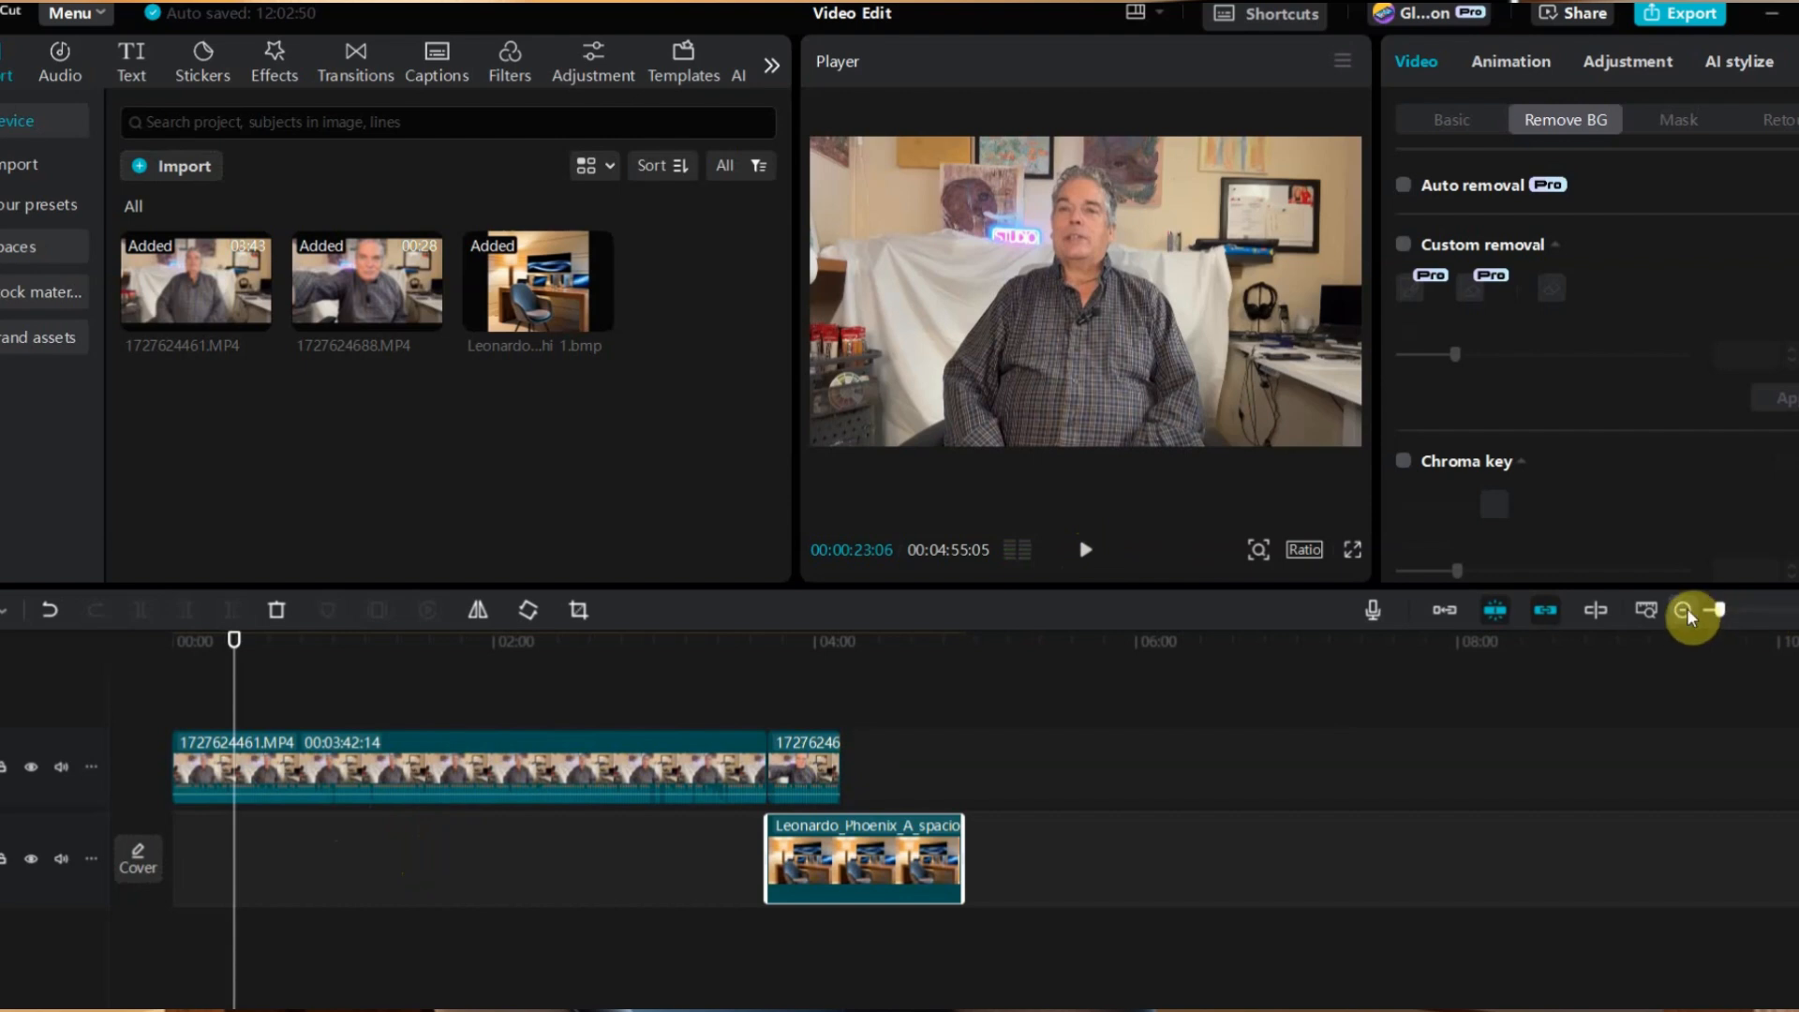
- Examine the 1727624461.MP4 clip at frame-level timeline detail, playing it from 00:00:23:06 to 00:00:27:13
left_click_drag(1727, 609, 1741, 610)
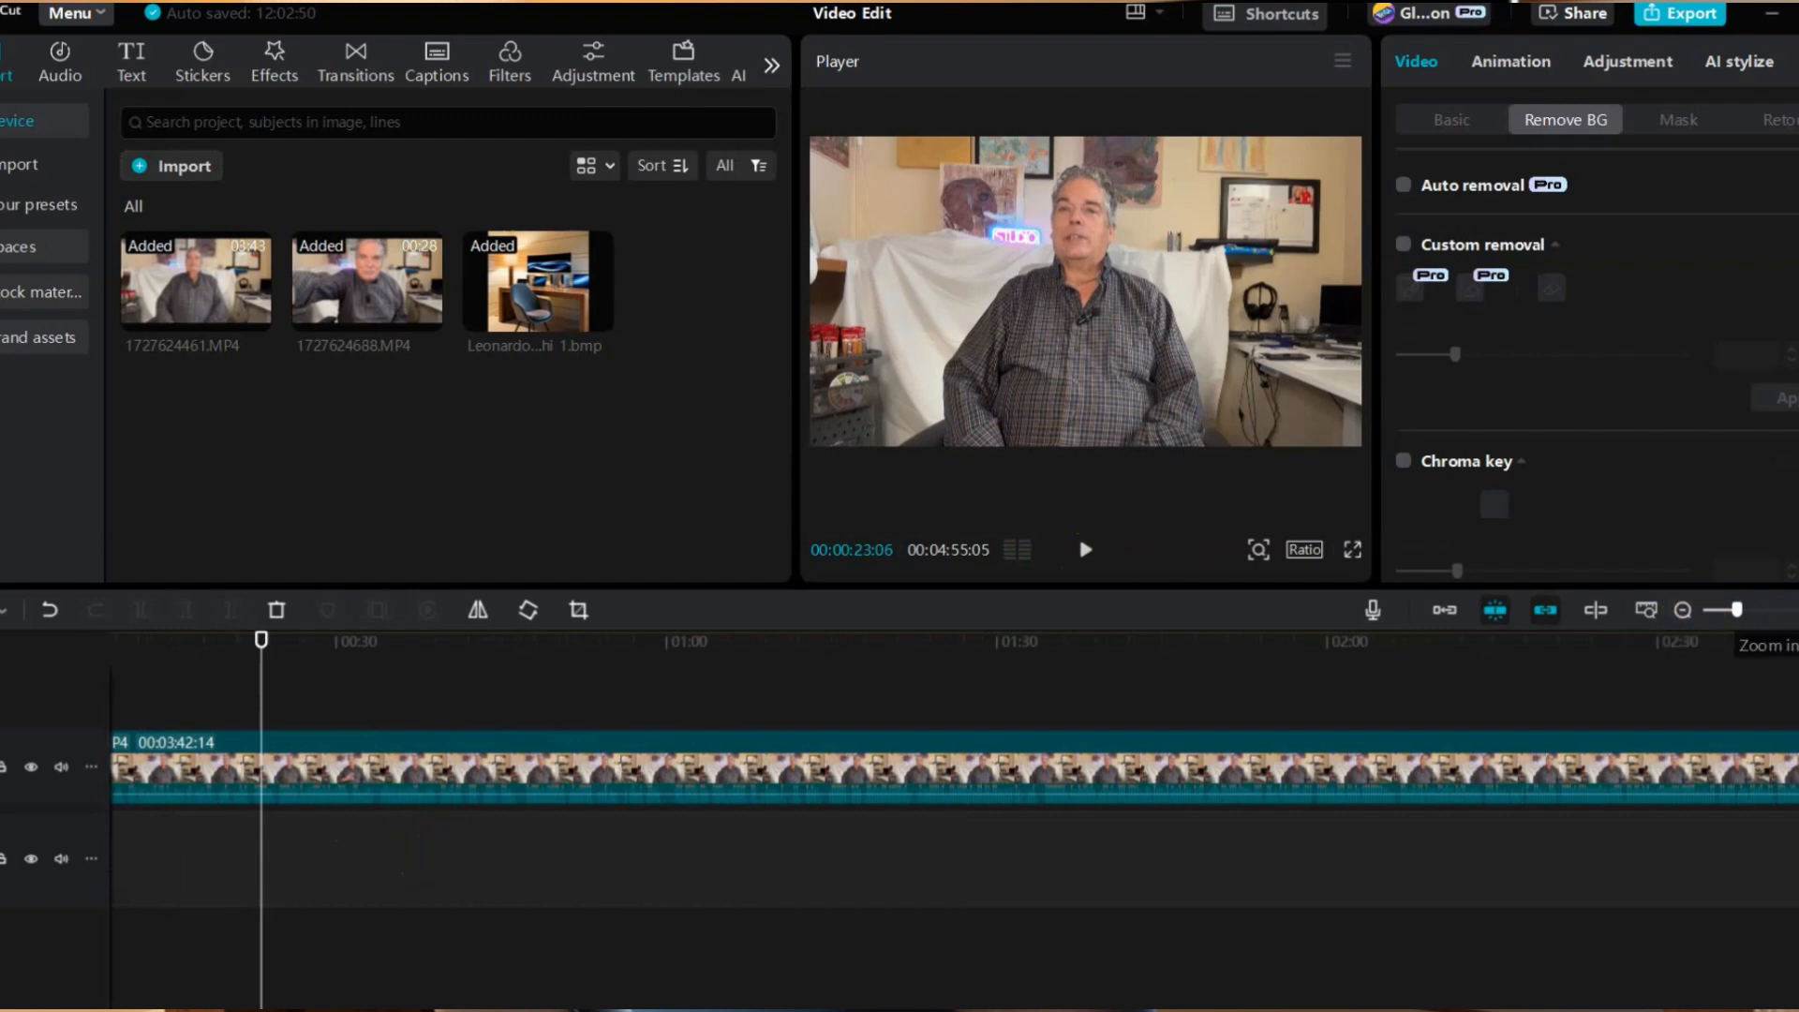
left_click(1797, 610)
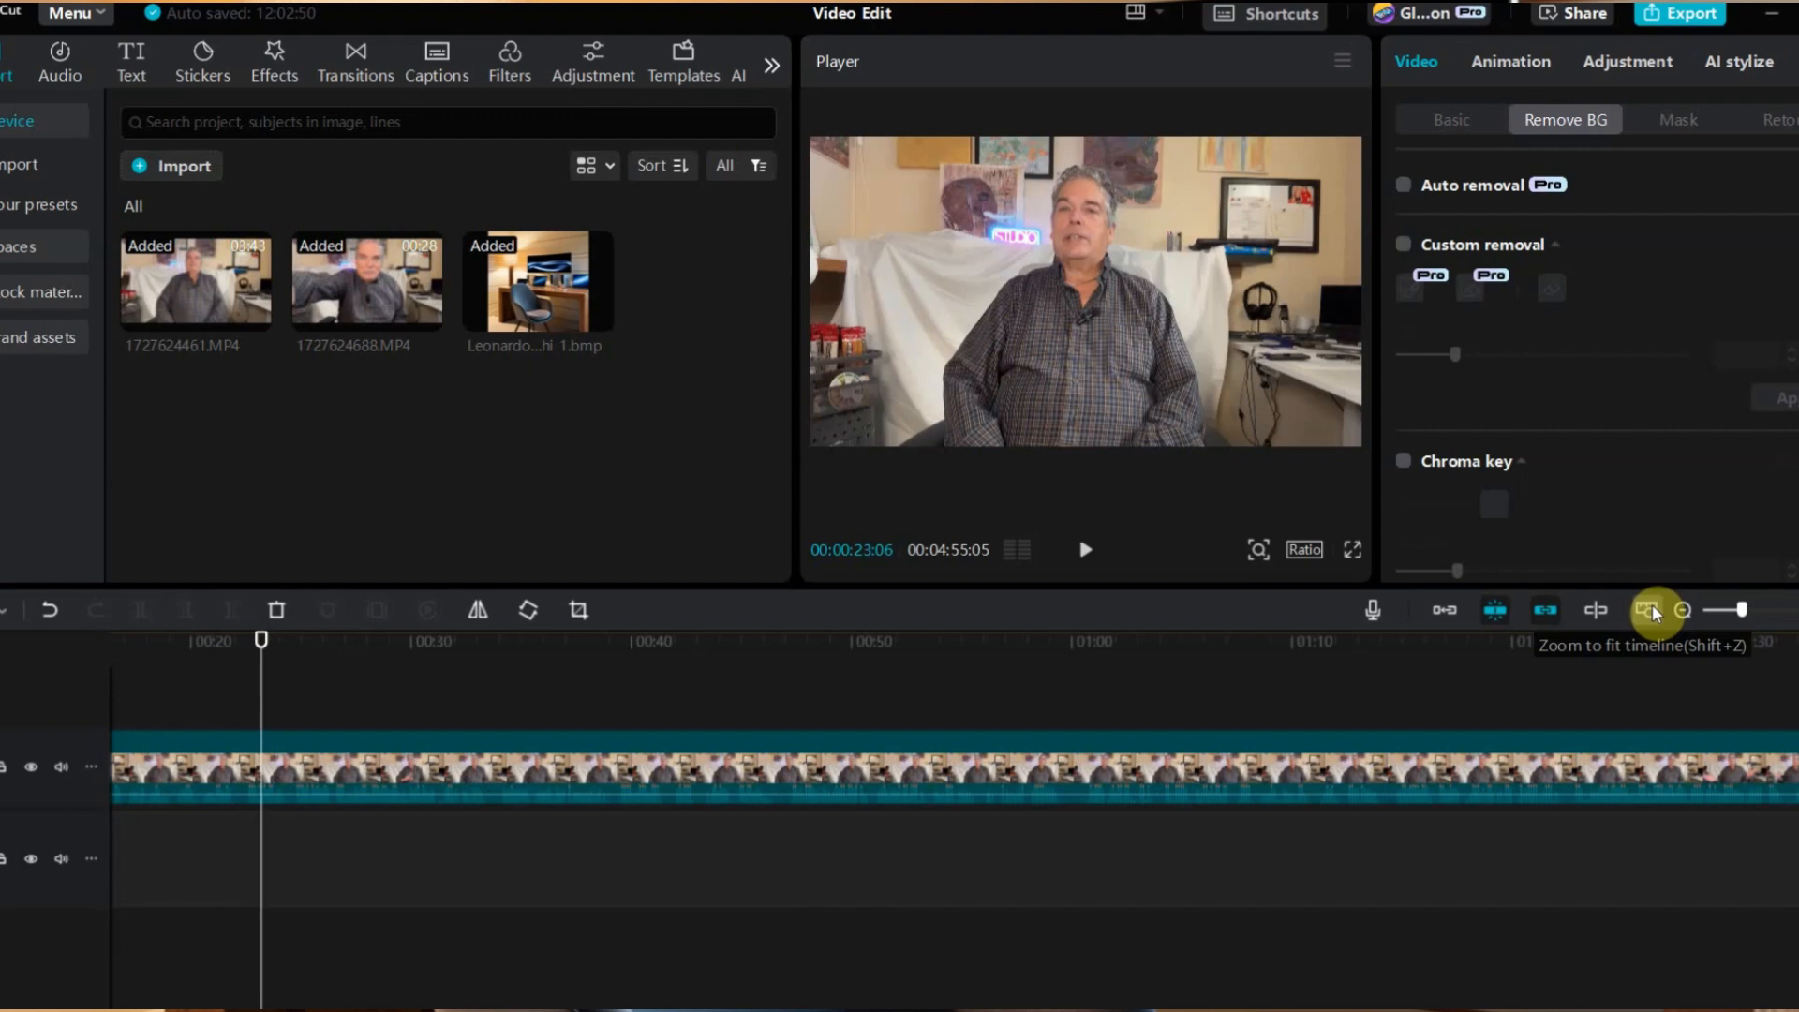
left_click(1767, 611)
left_click(1767, 611)
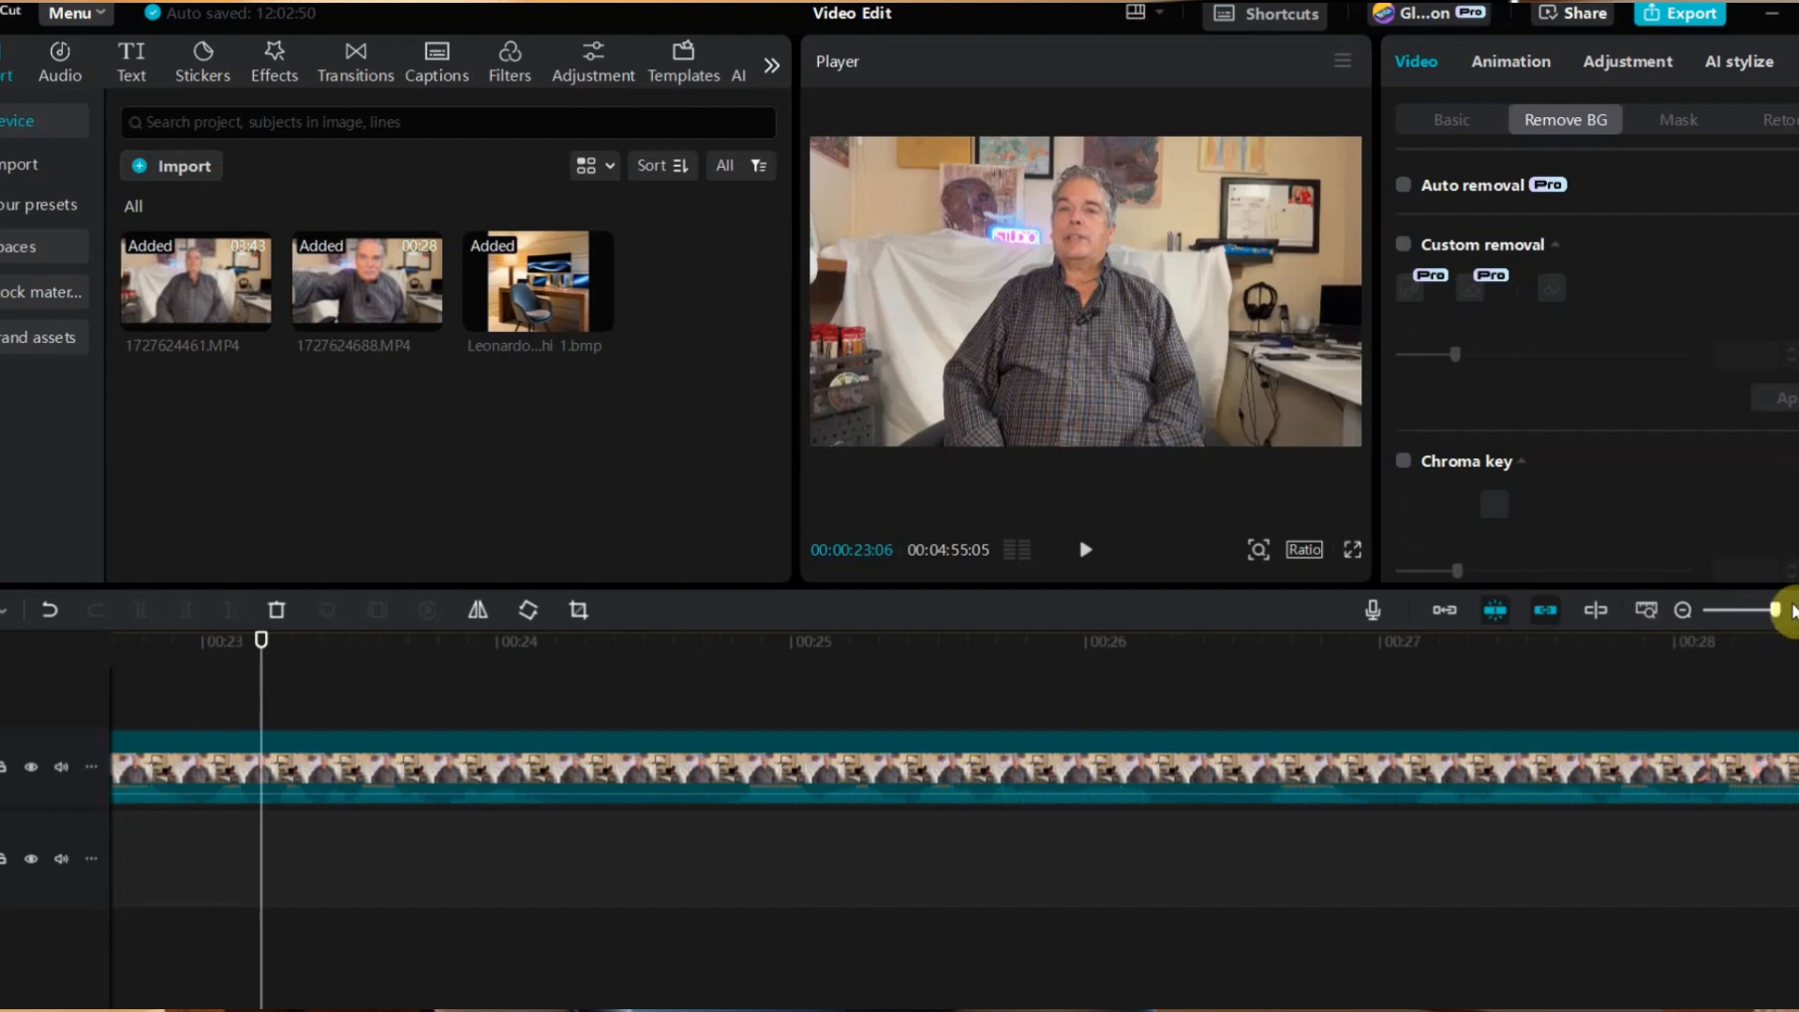
left_click(1789, 610)
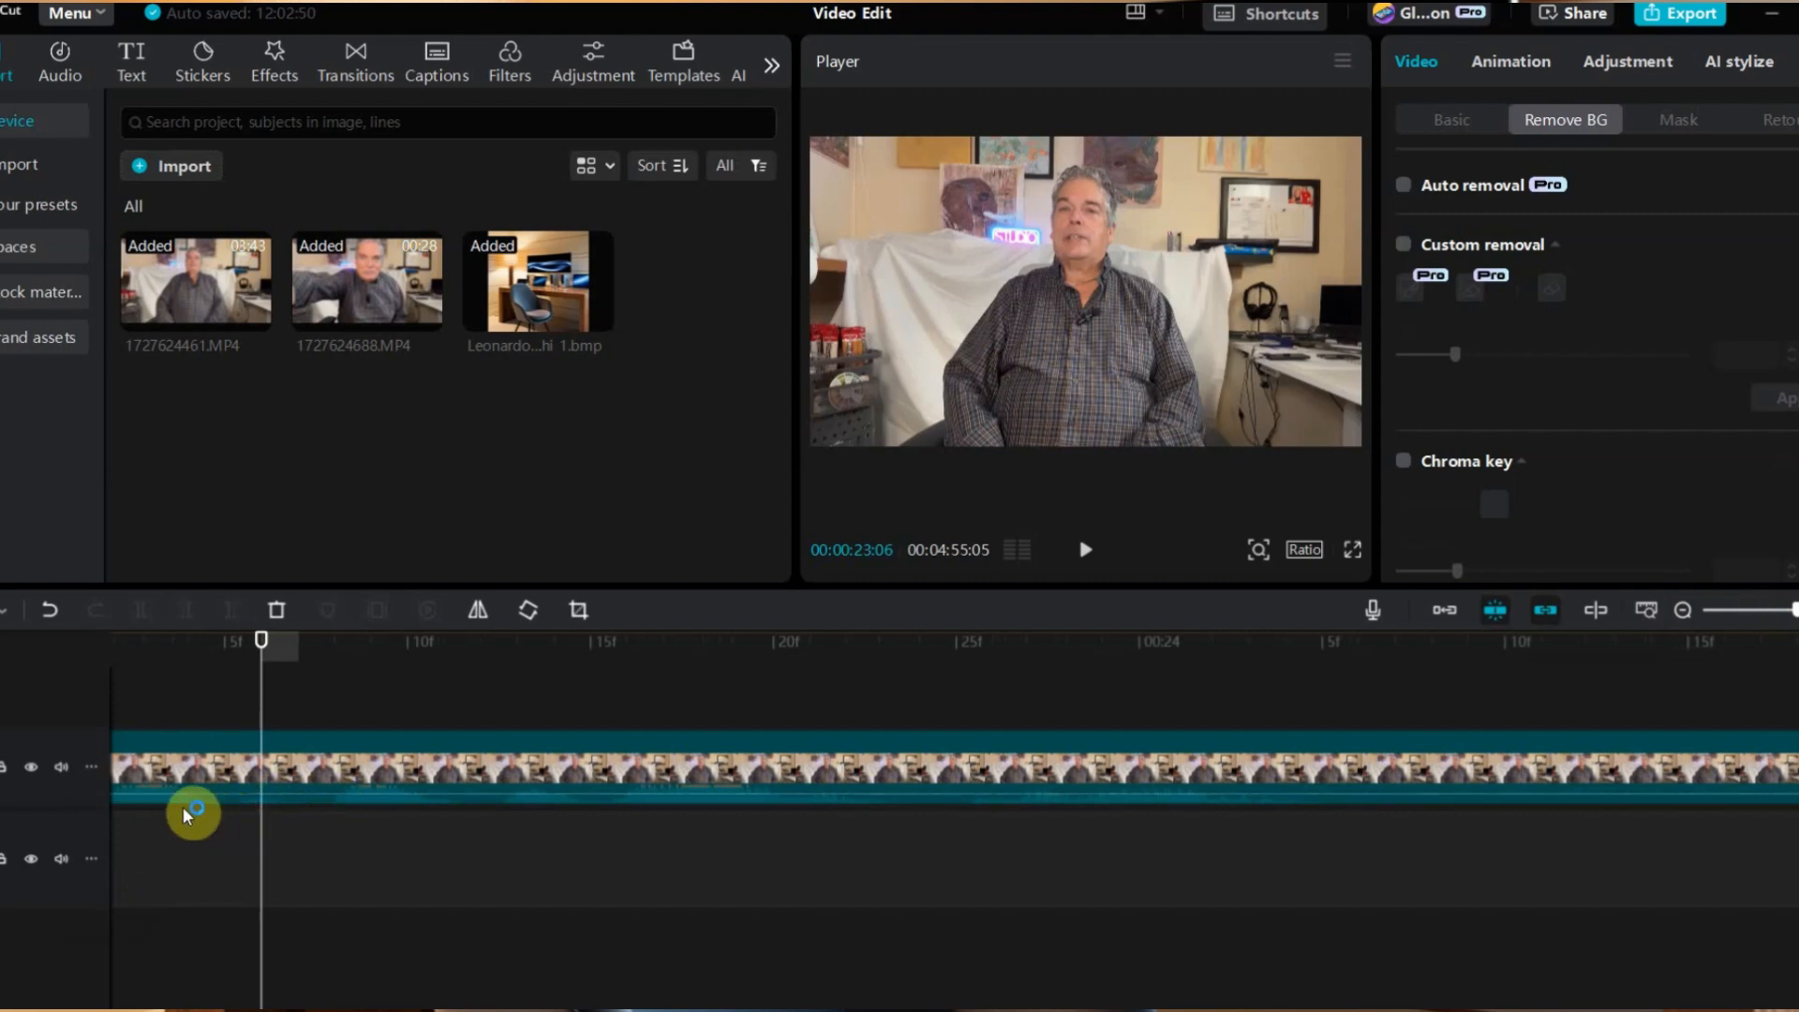
left_click(366, 800)
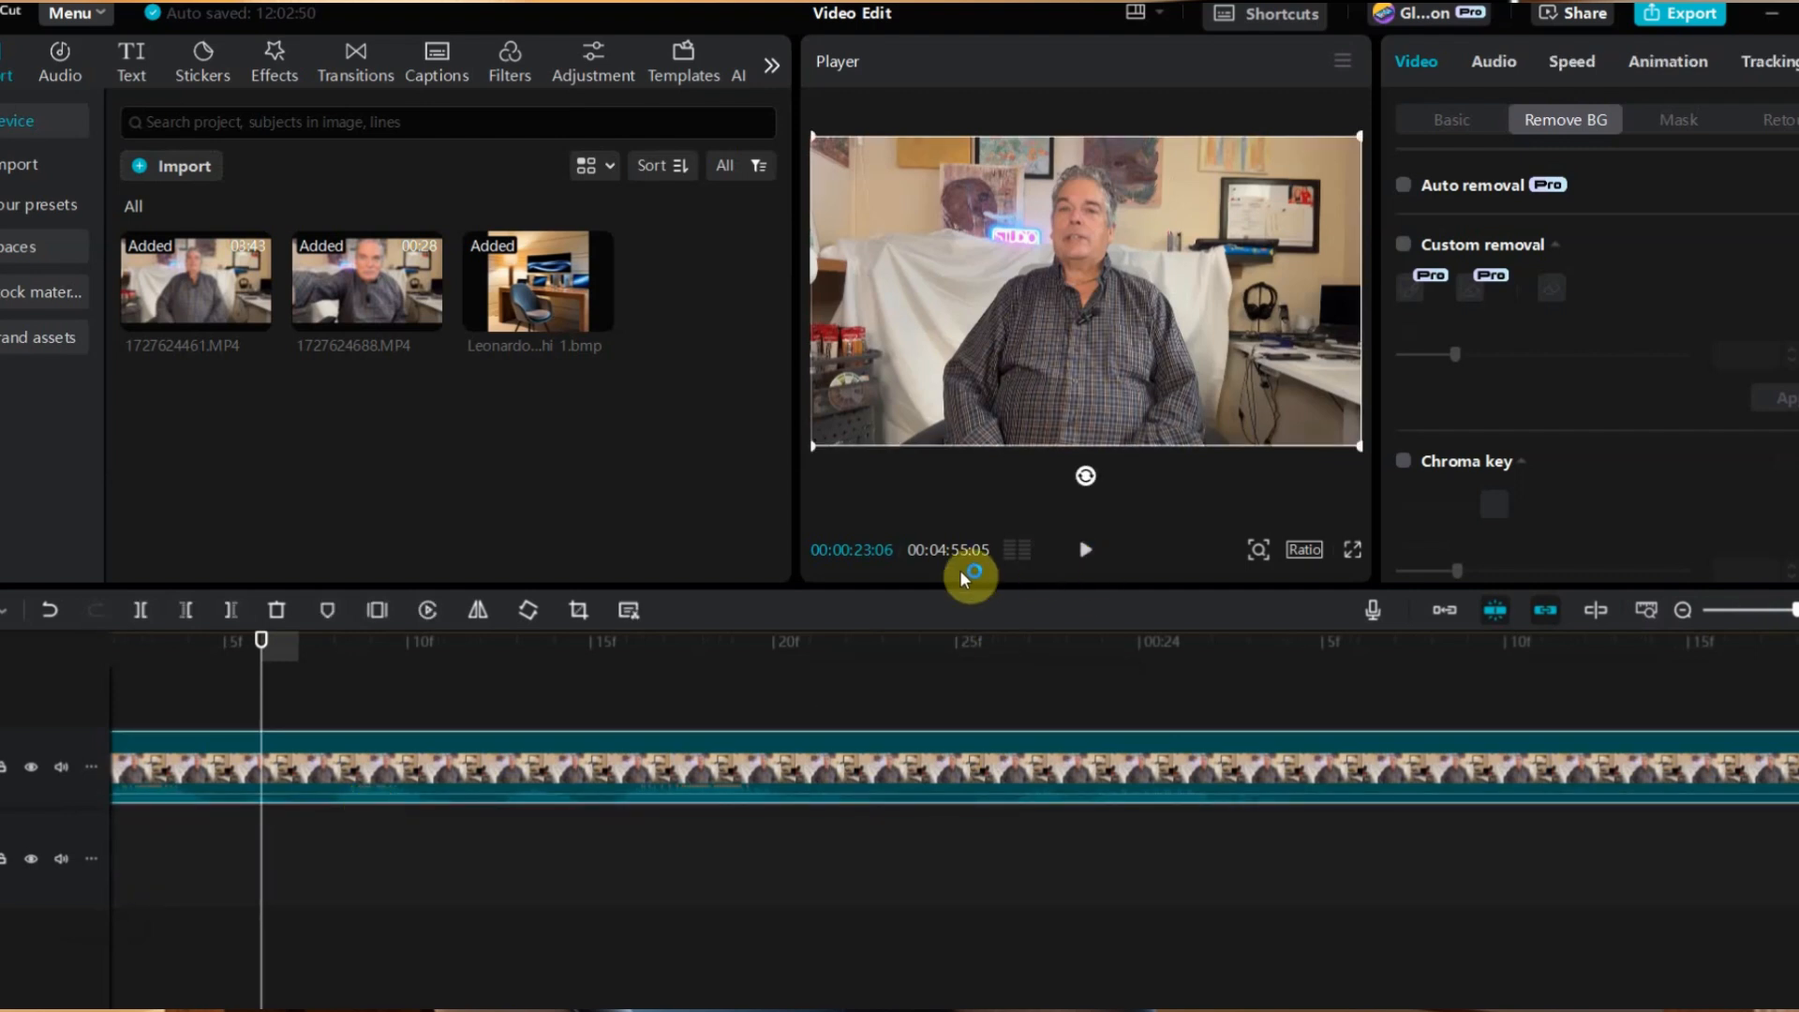
left_click(1084, 551)
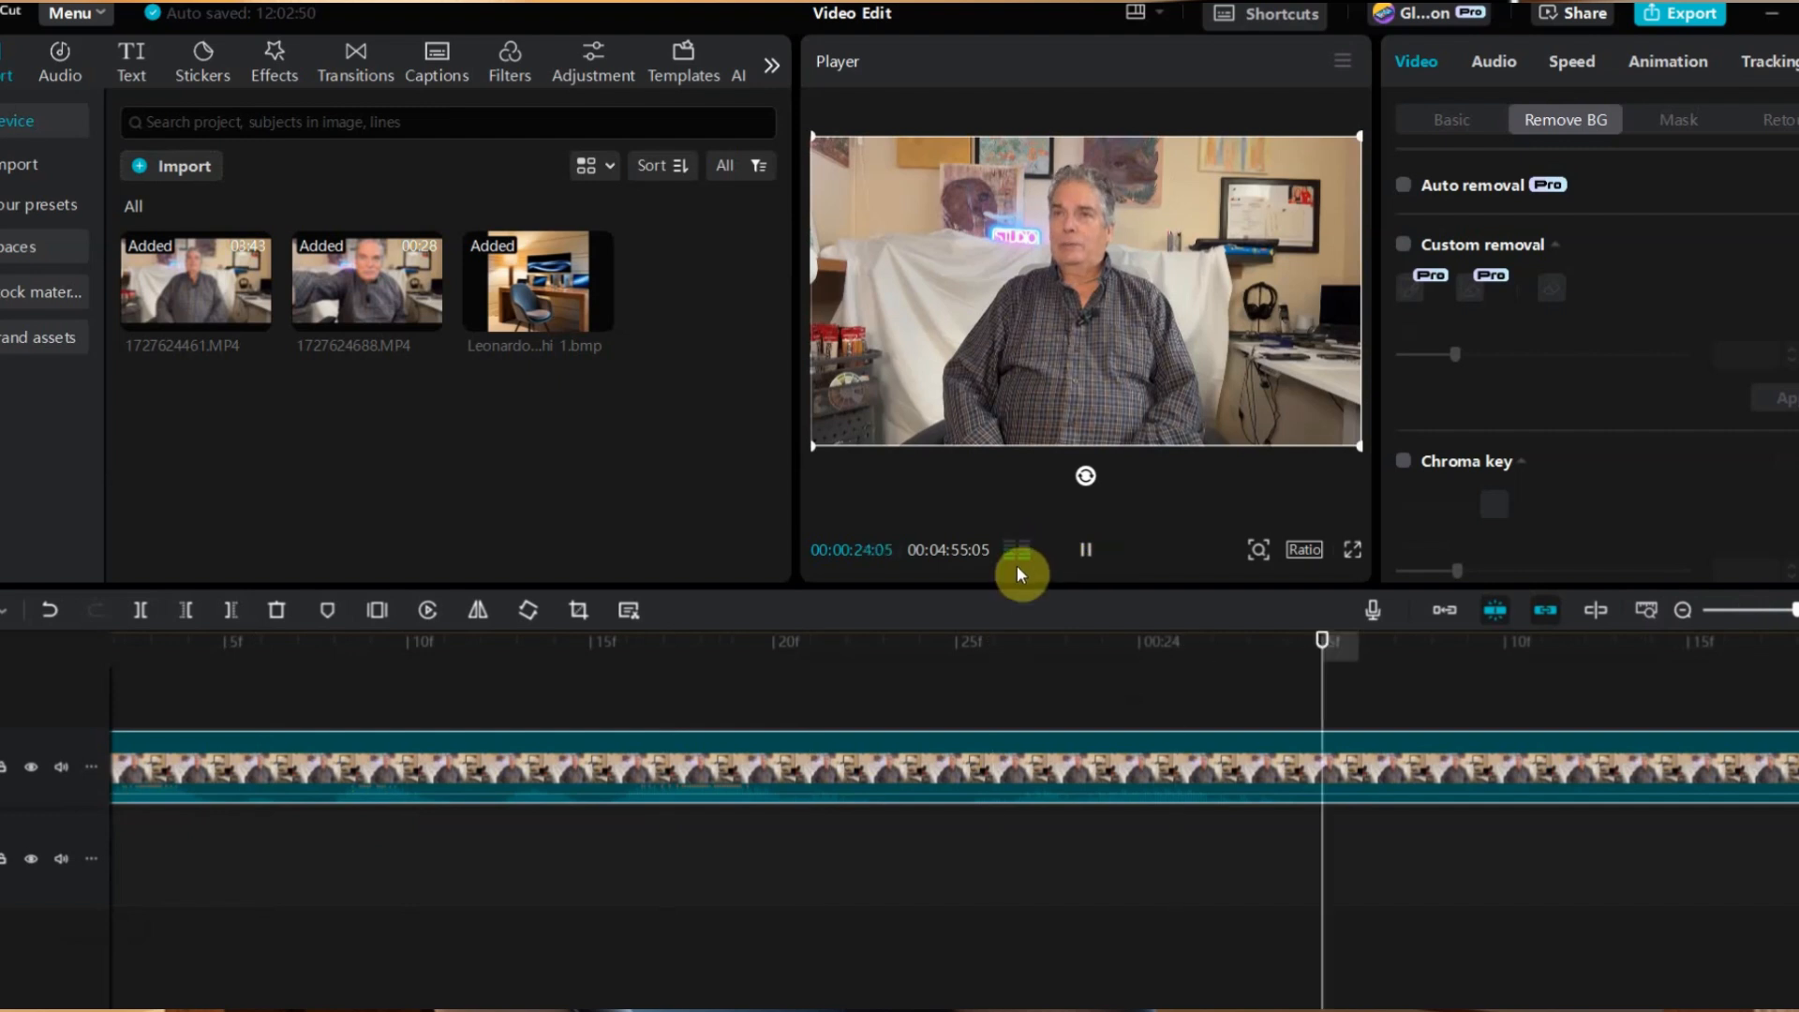
left_click(1086, 558)
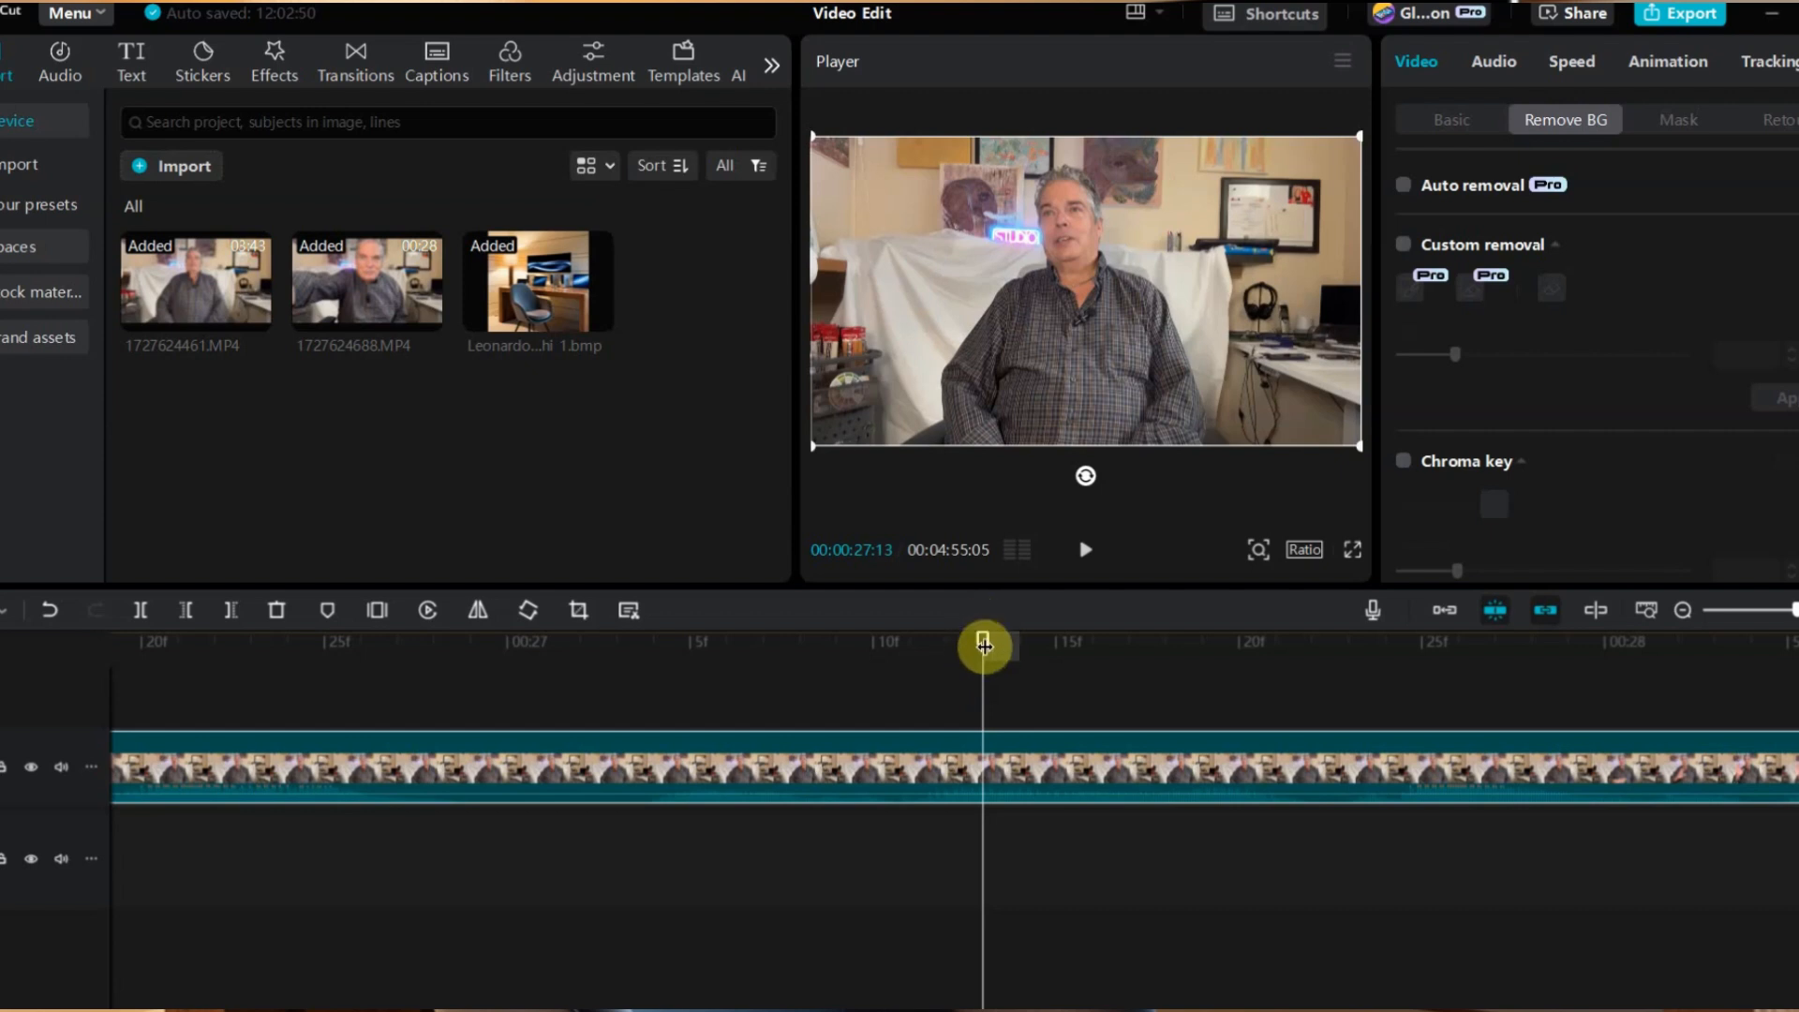
- Review the 1727624461.MP4 clip from 00:00:00:00 to 00:00:26:13 with two-second ruler intervals to locate the first cut point
left_click_drag(982, 640, 73, 705)
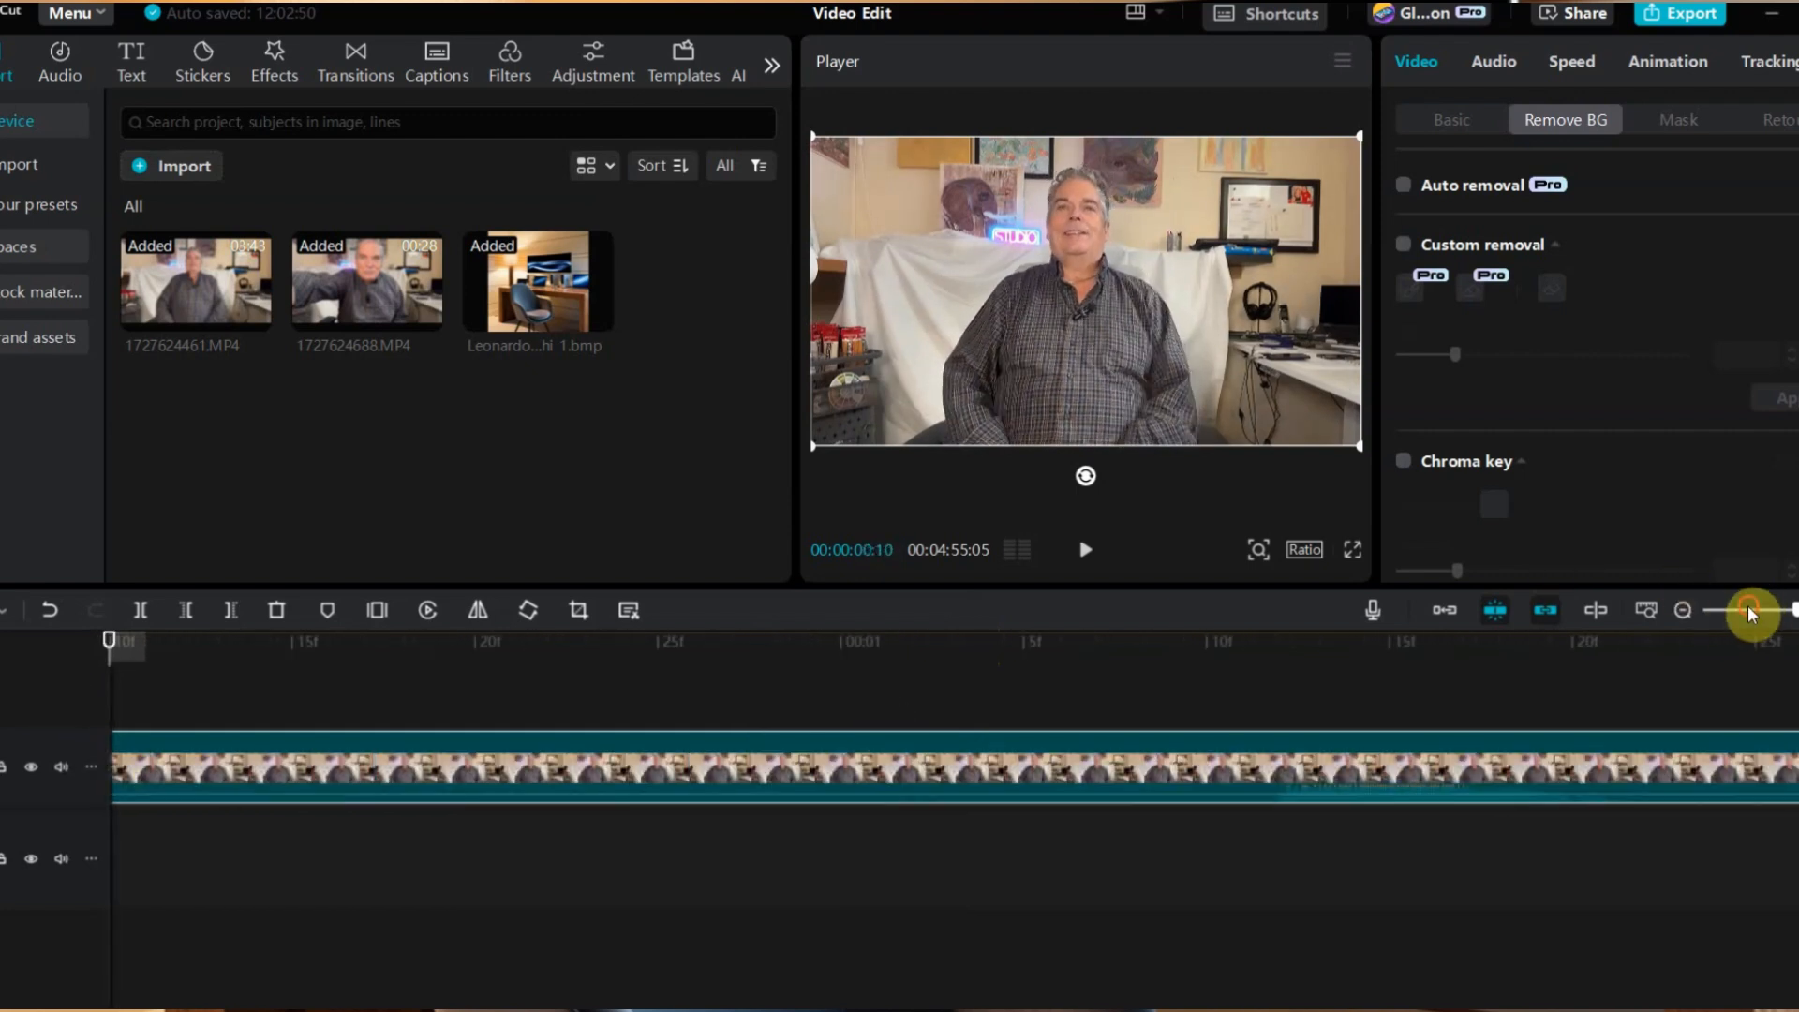
left_click_drag(1747, 608, 1716, 611)
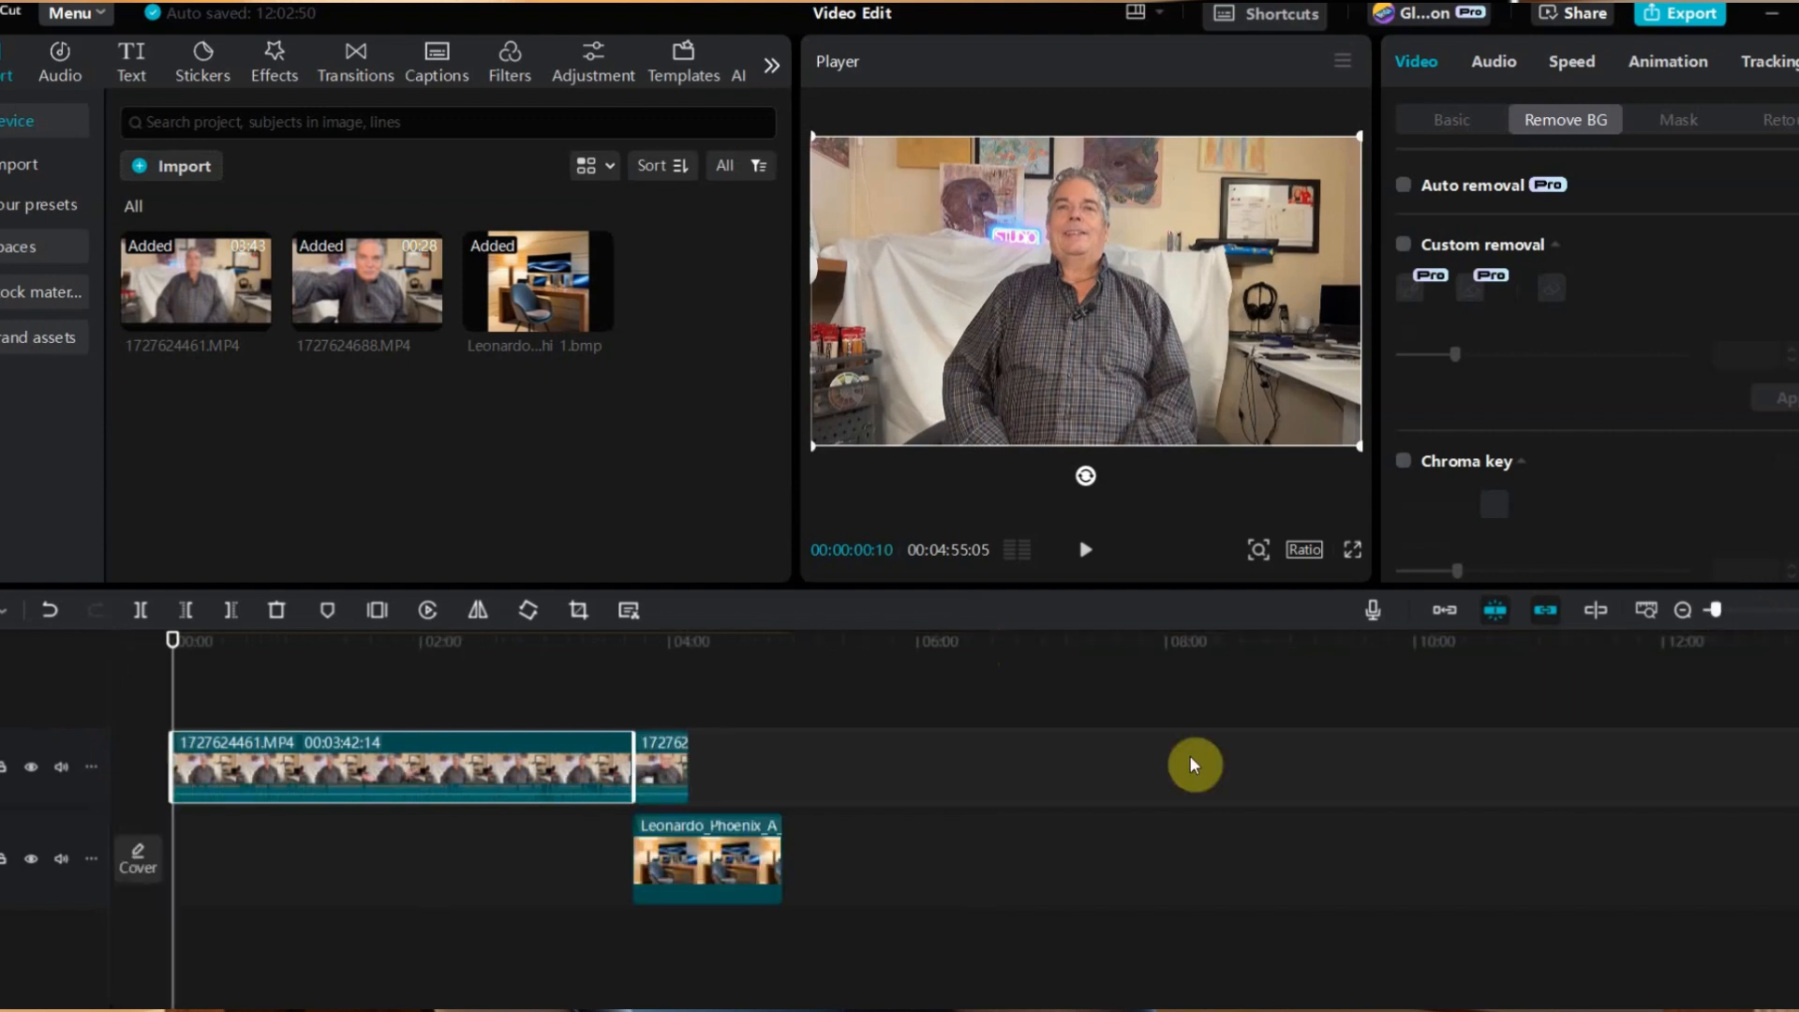
left_click(172, 642)
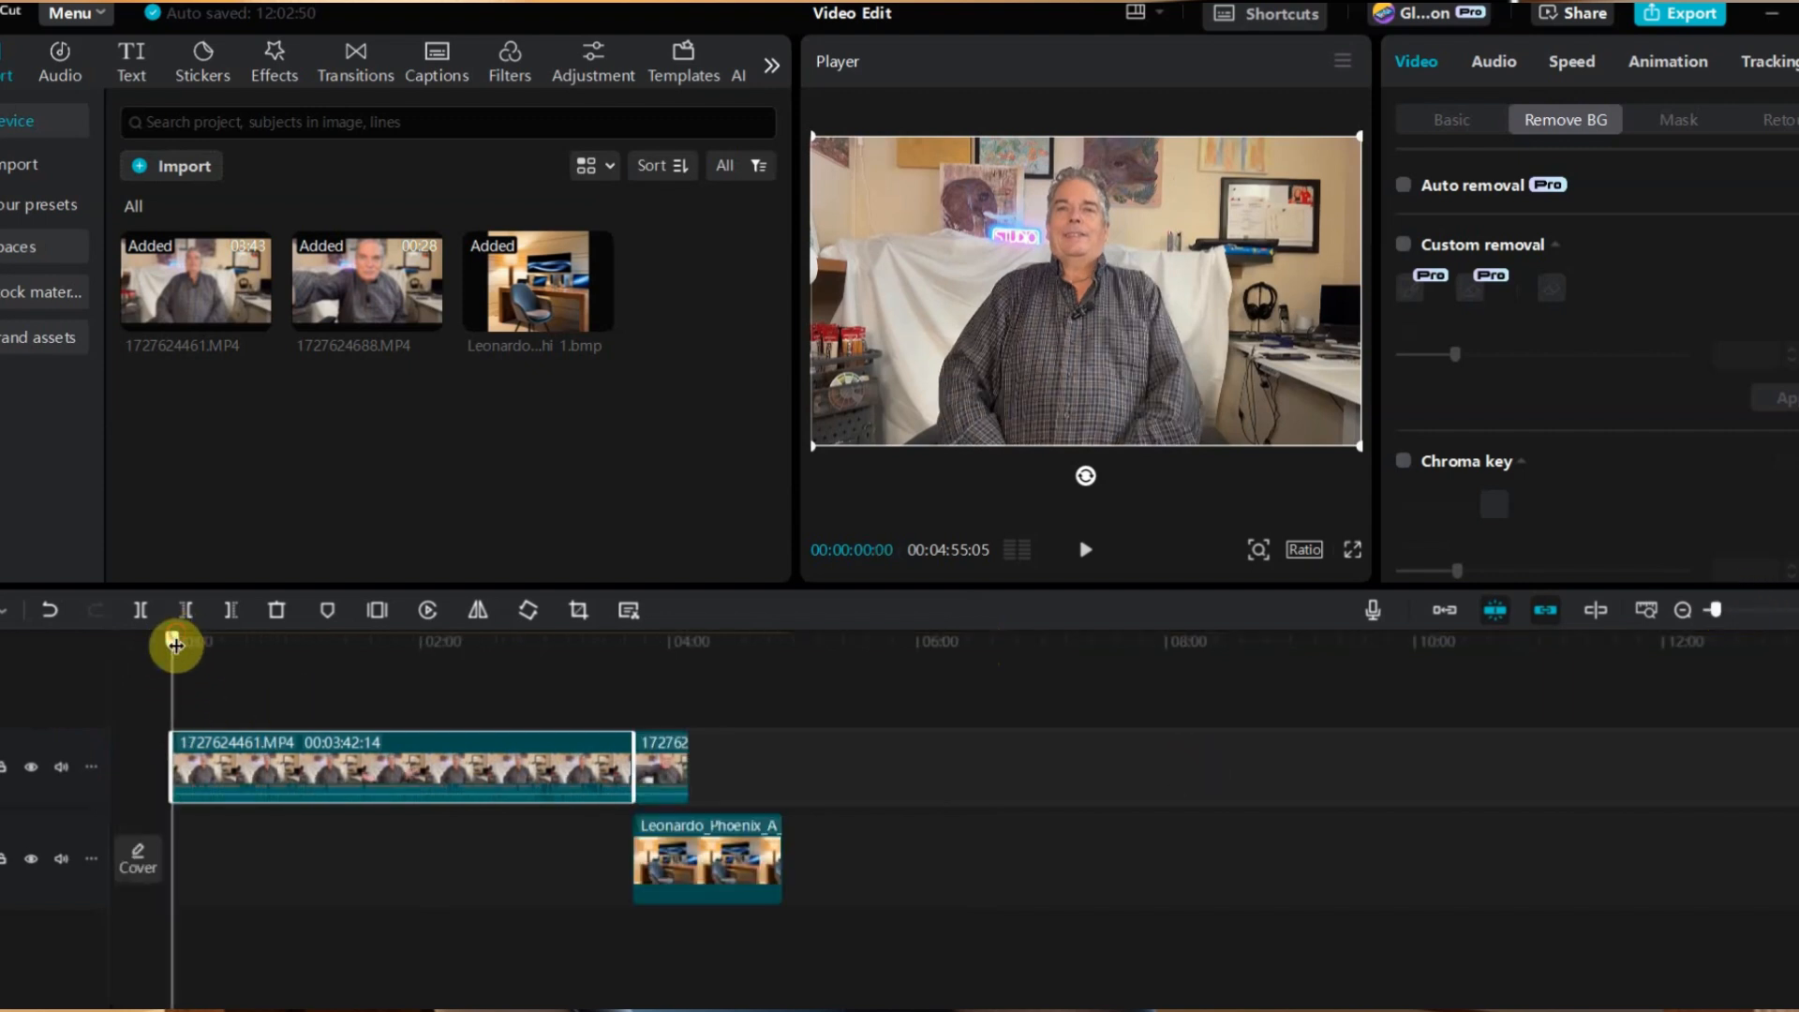
left_click(1544, 626)
left_click_drag(1715, 610, 1755, 610)
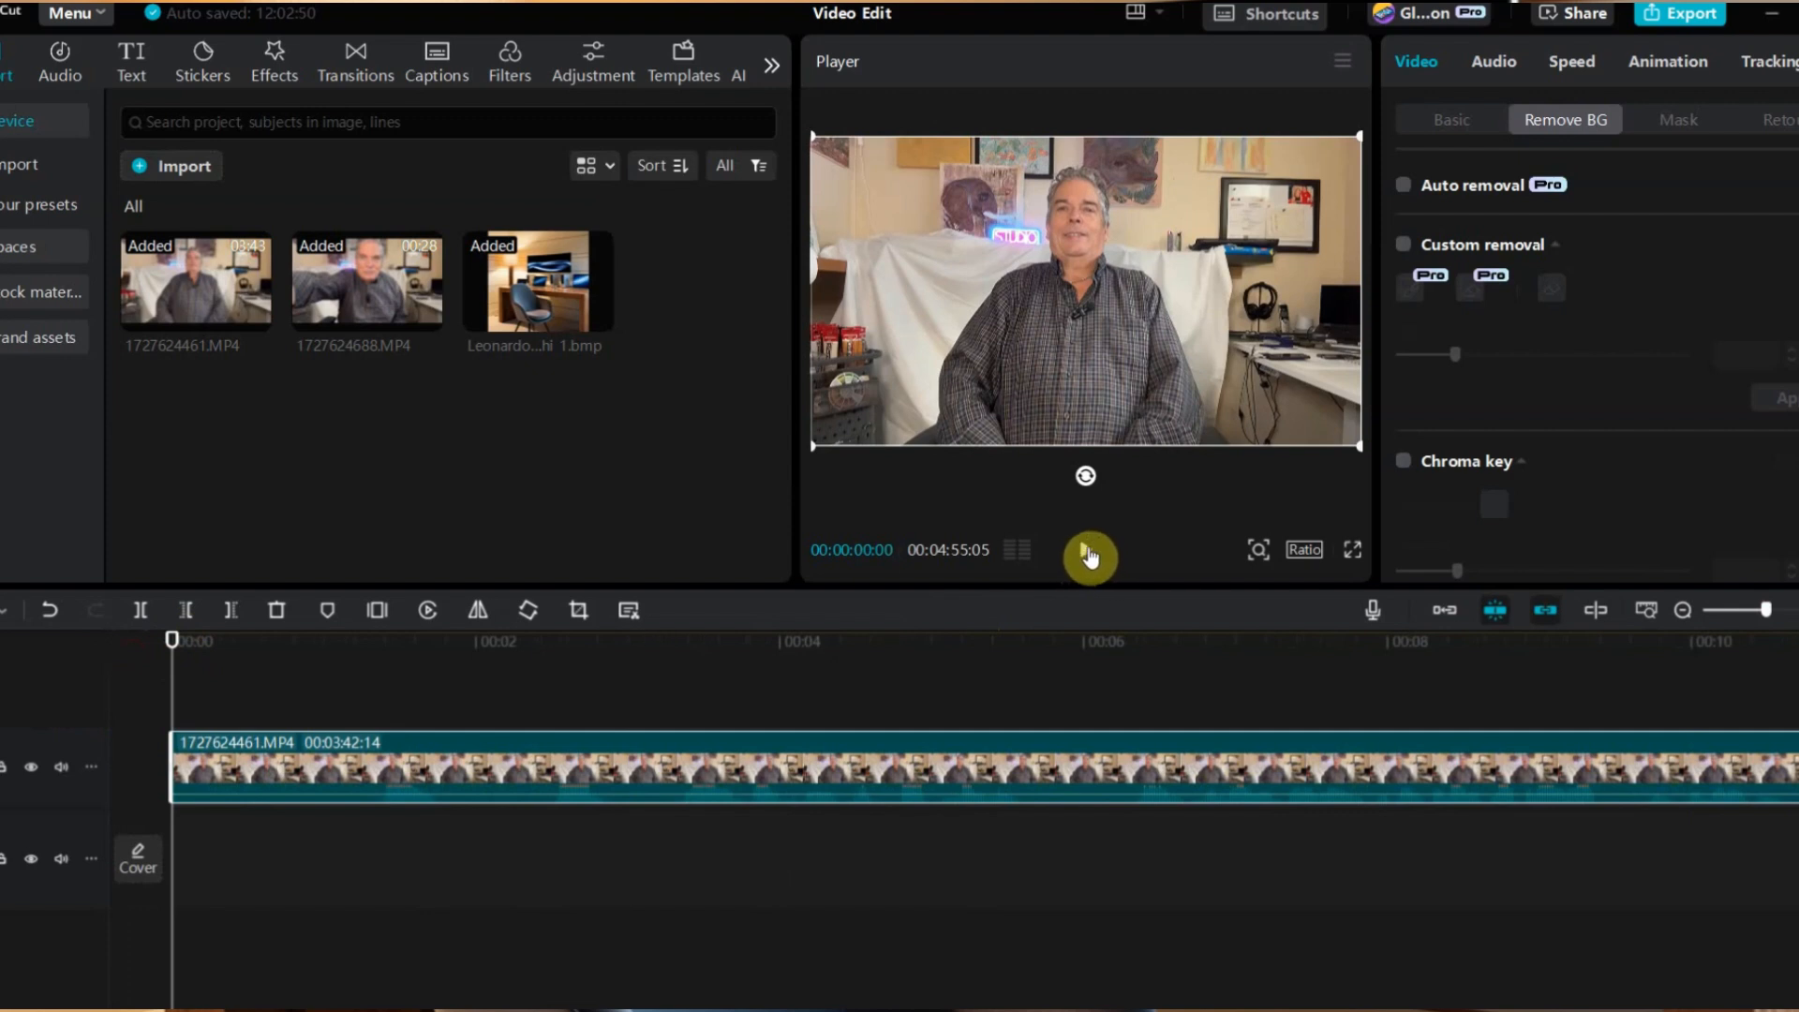
left_click(1087, 556)
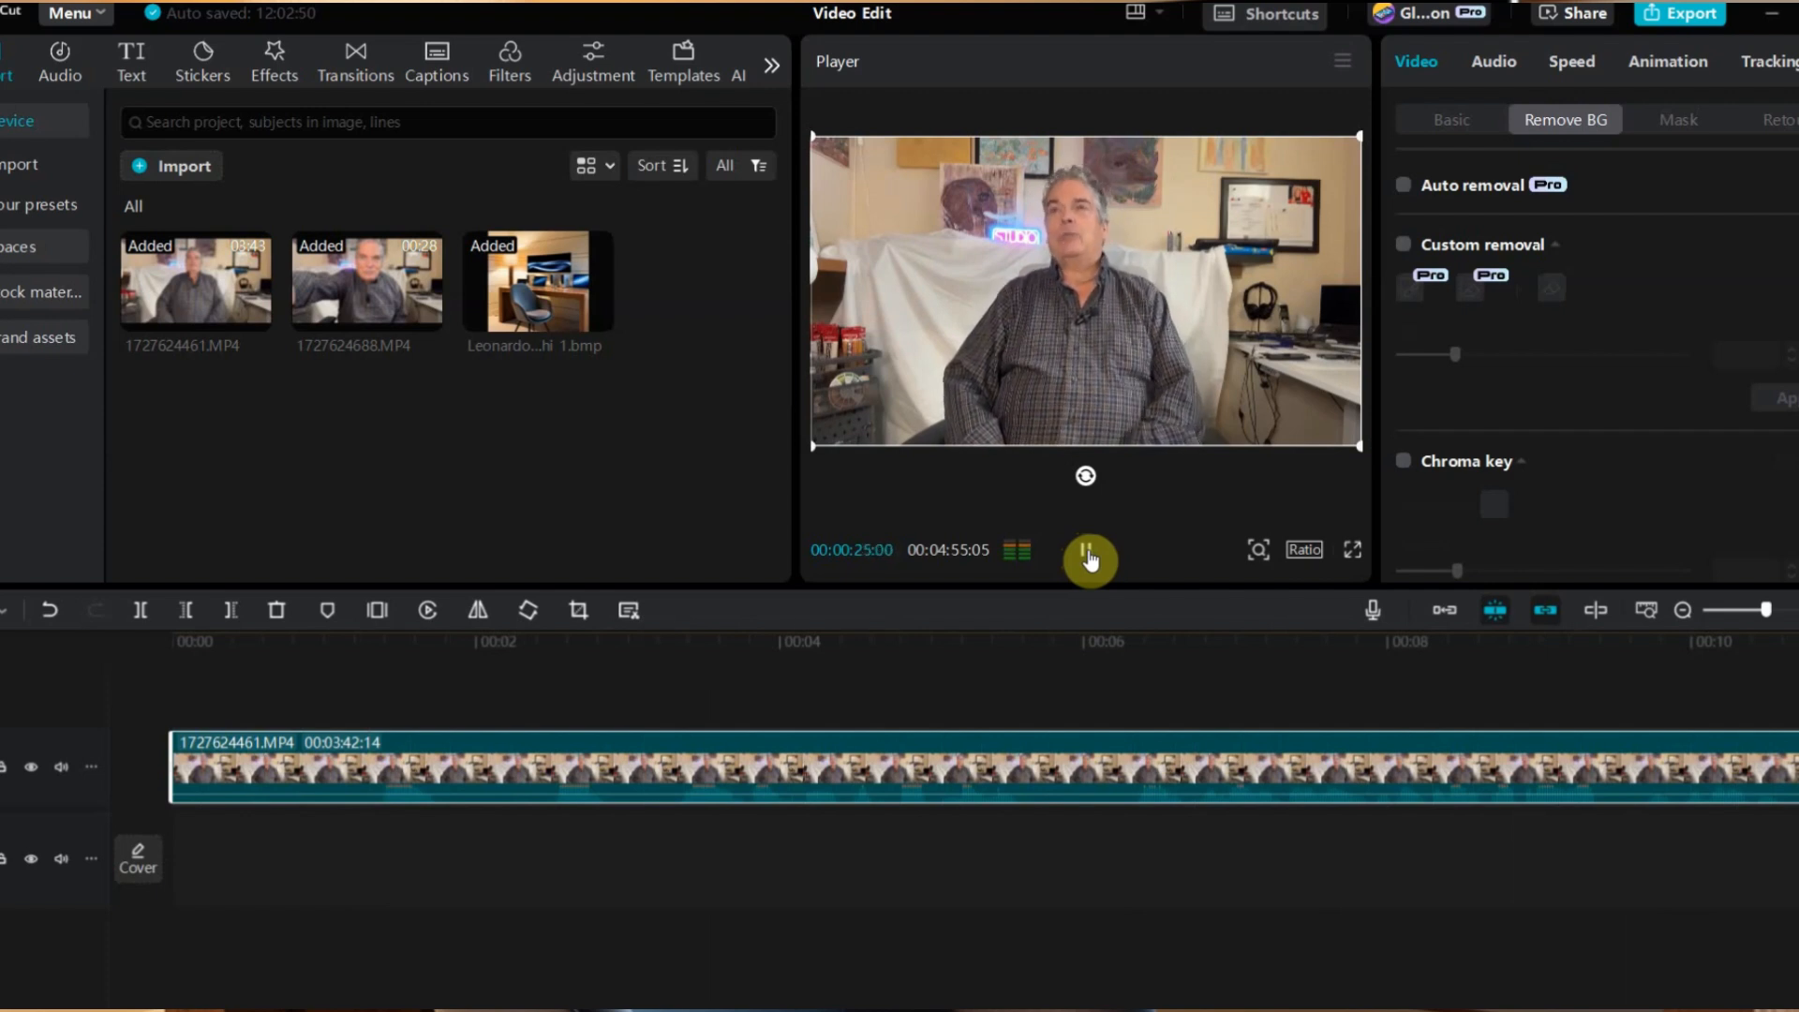
left_click(1087, 558)
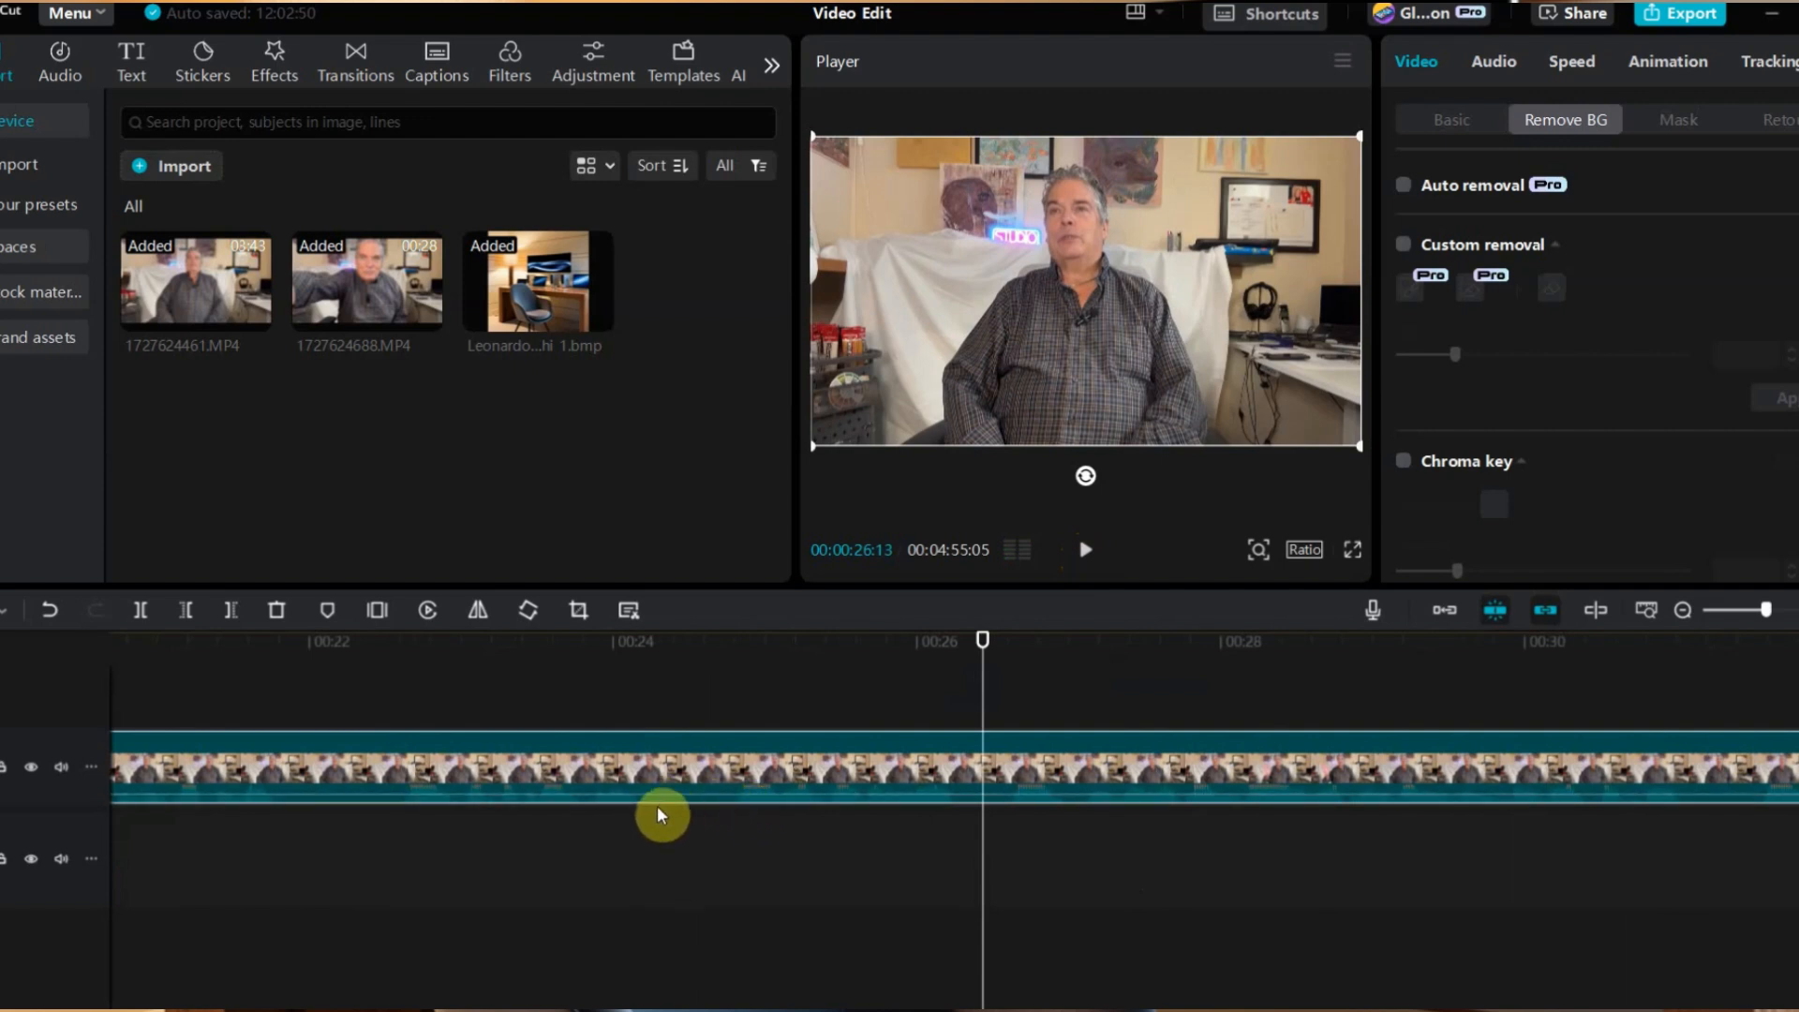
- Split the 1727624461.MP4 clip at 00:00:24:05 and preview the footage after the cut up to 00:00:26:07
left_click(637, 644)
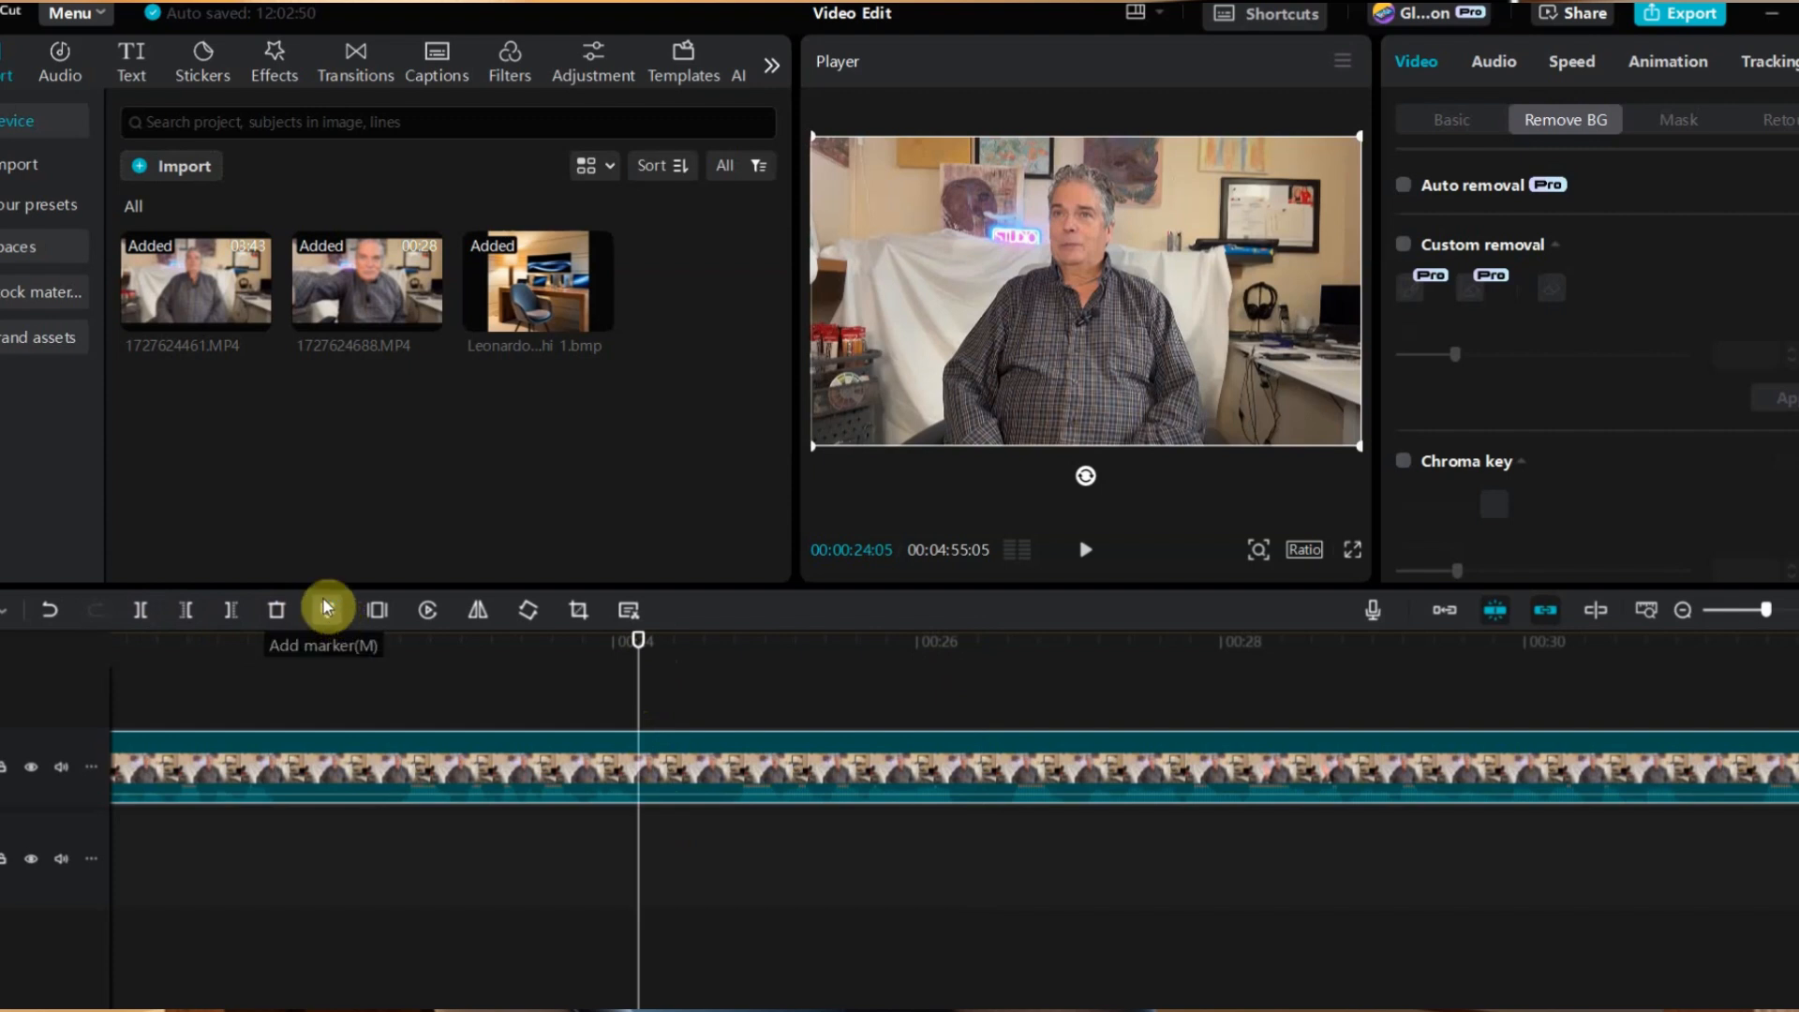
left_click(141, 611)
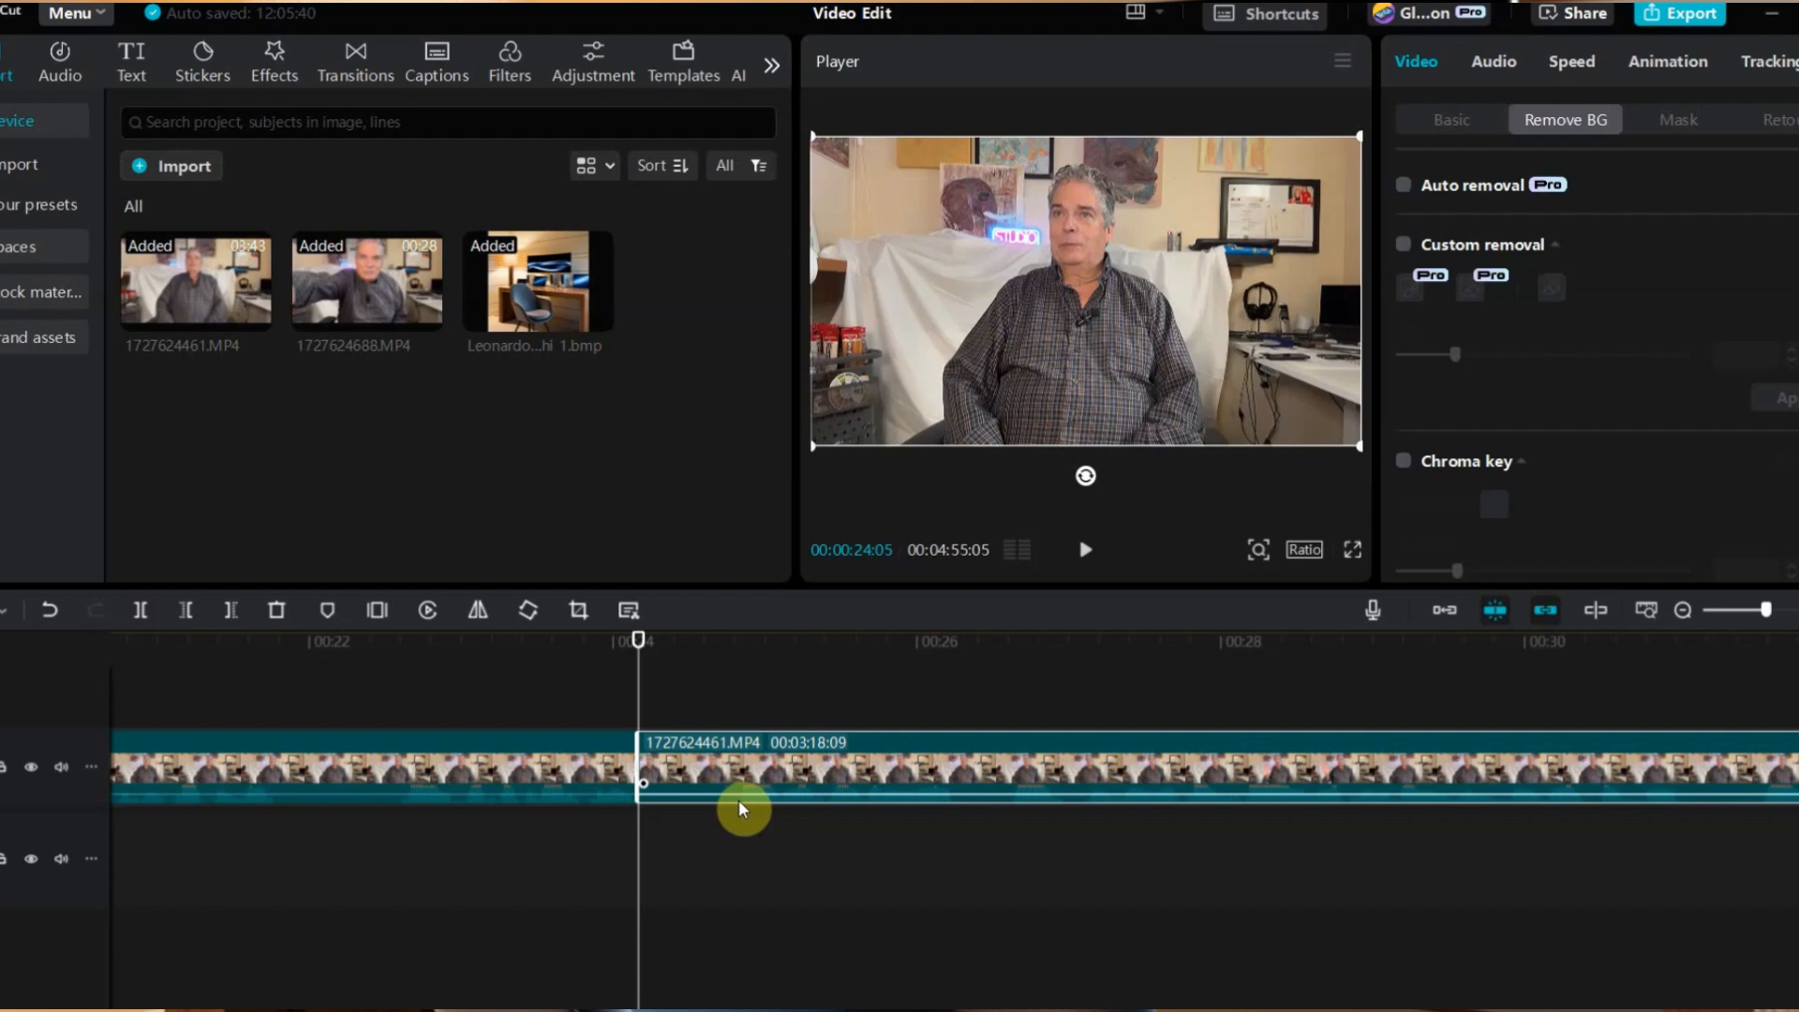
left_click(1086, 557)
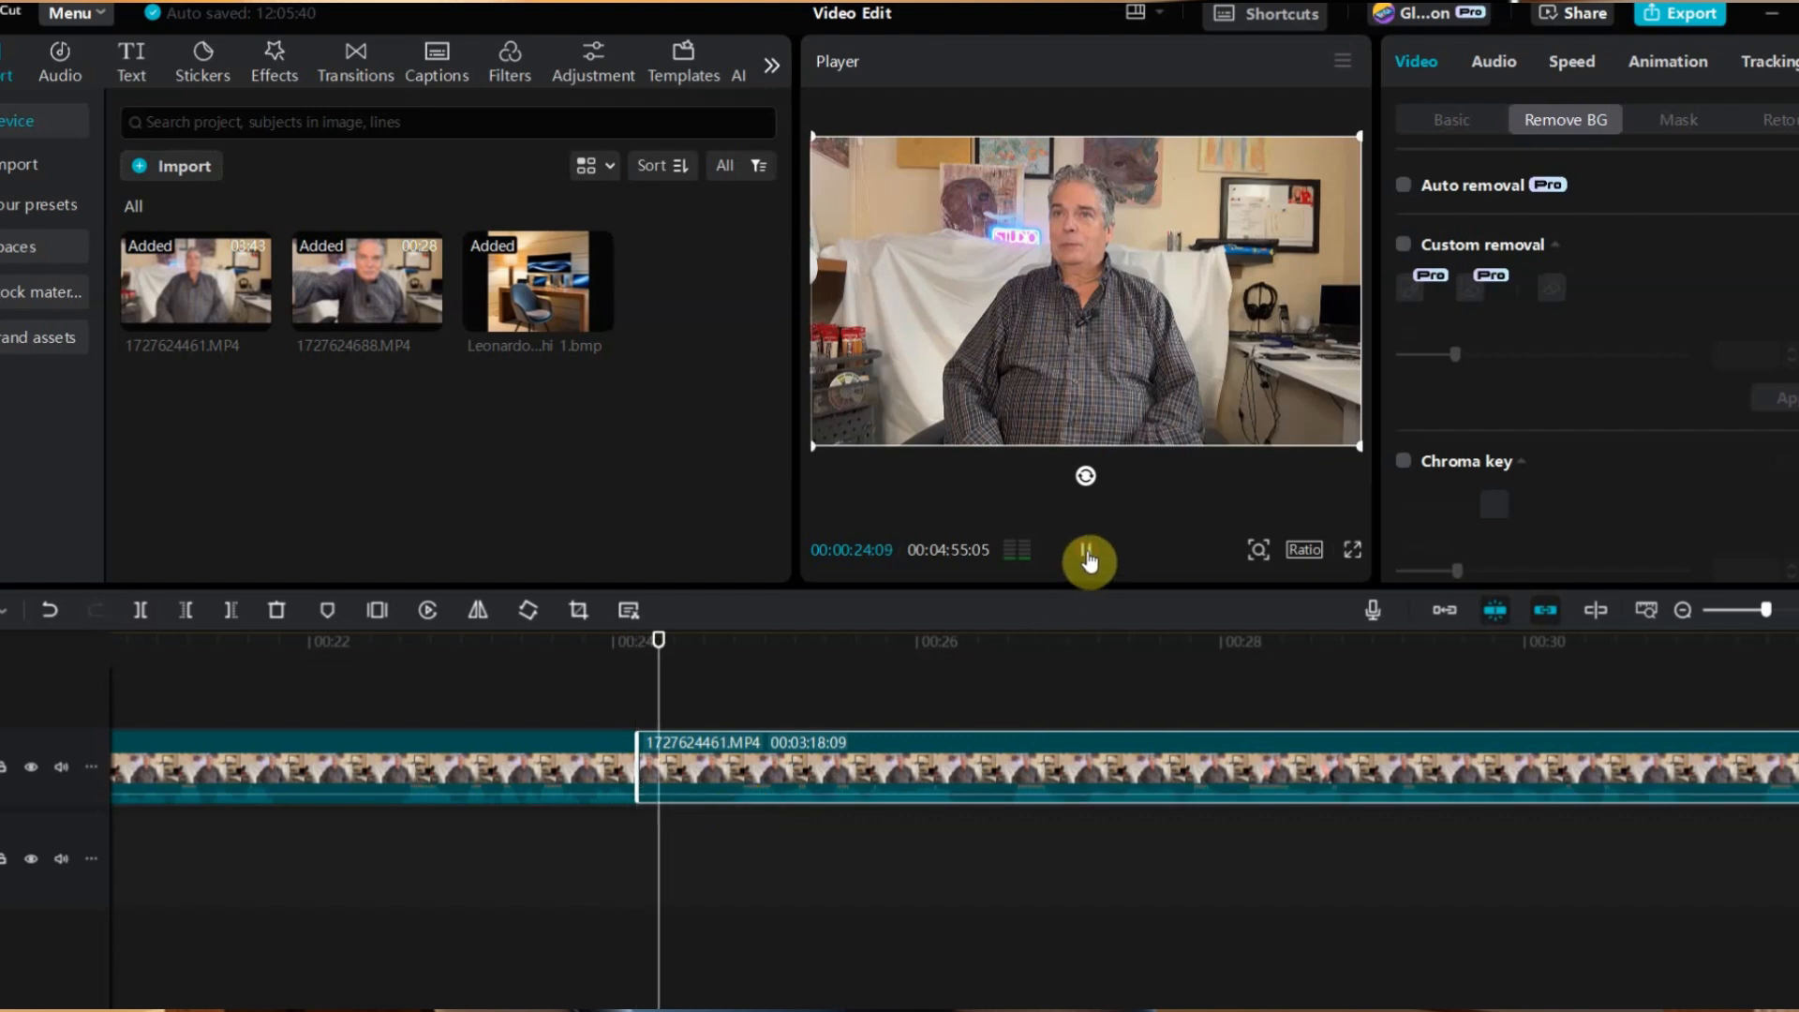
left_click(1086, 557)
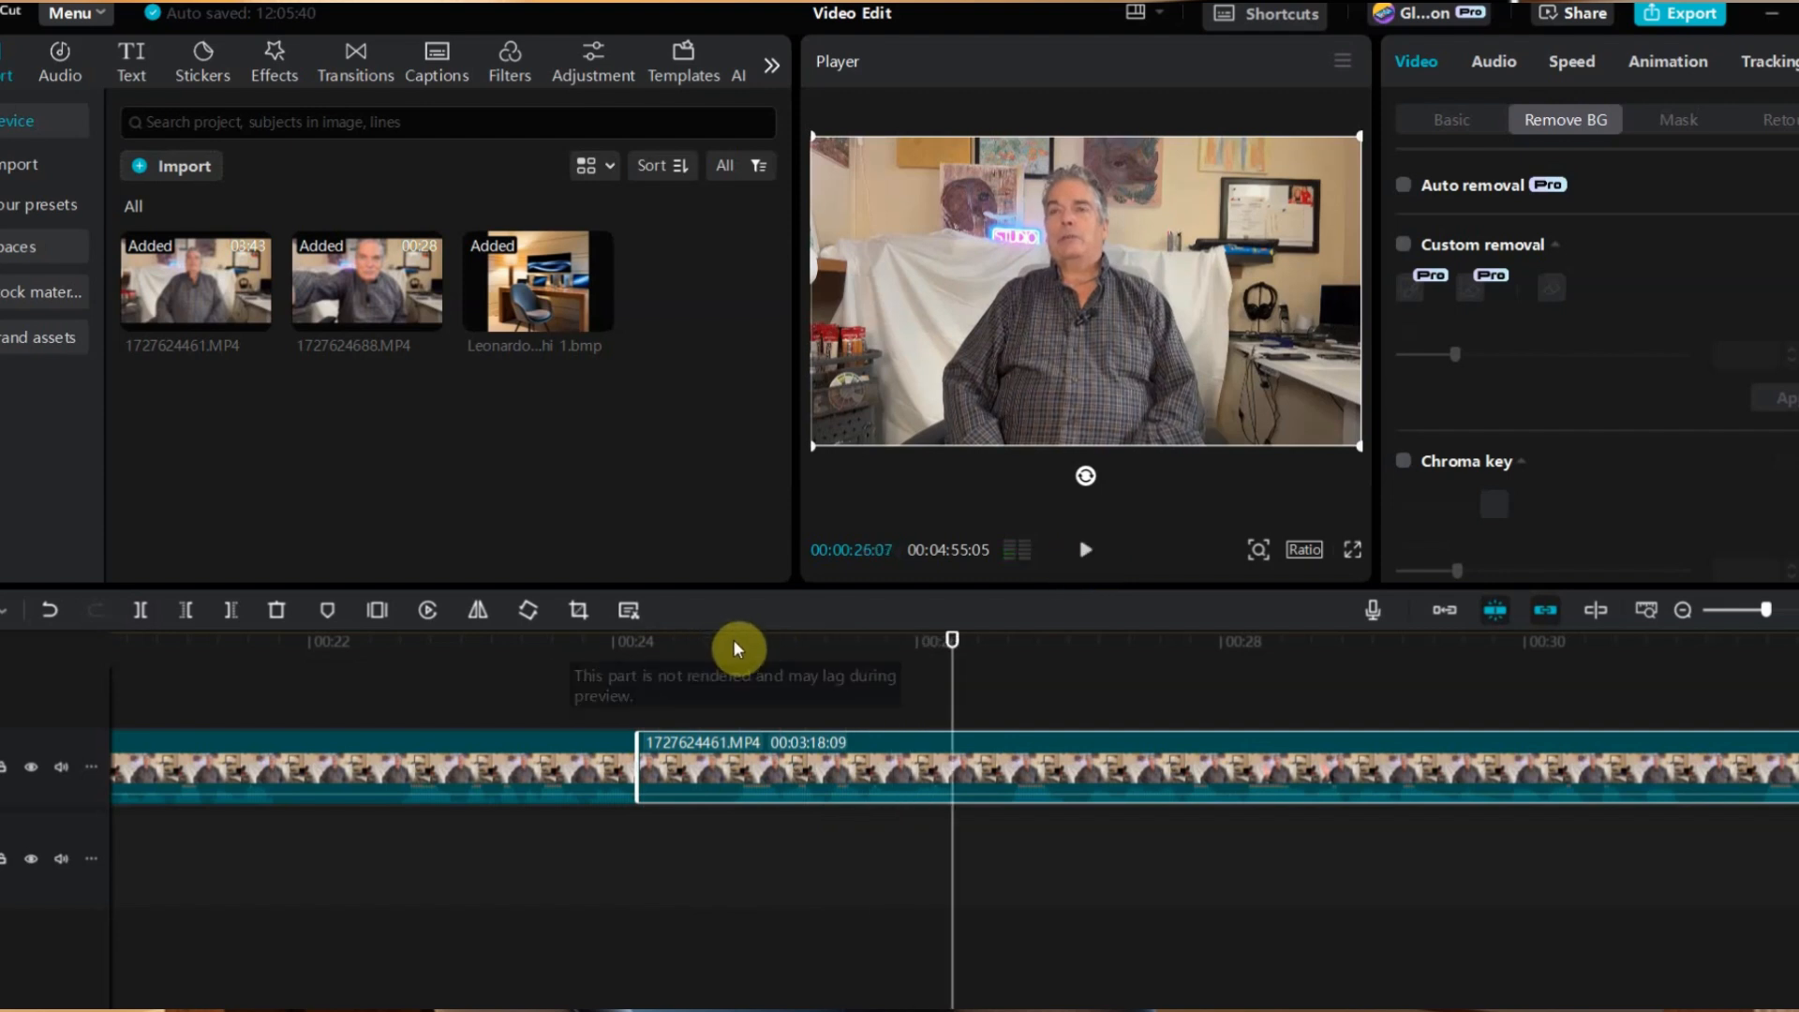
- Replay the footage leading up to the cut at 00:00:24:05 and undo that split
left_click(516, 644)
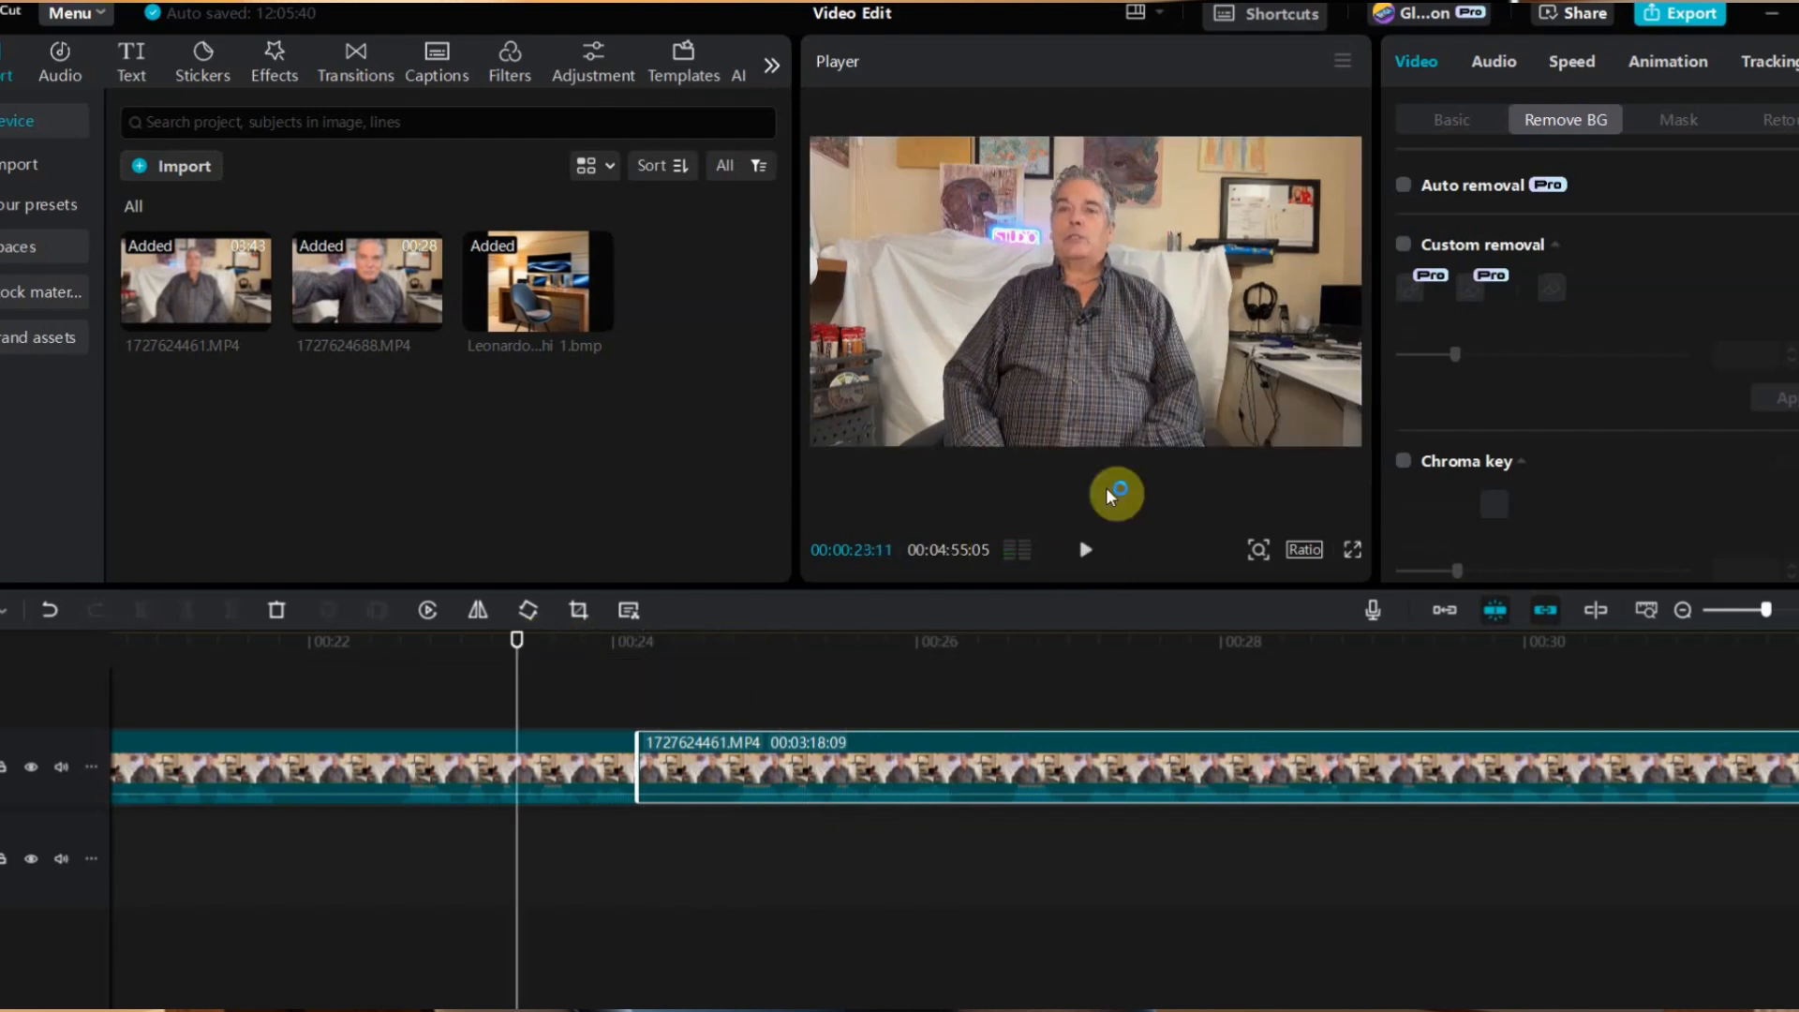
left_click(1084, 553)
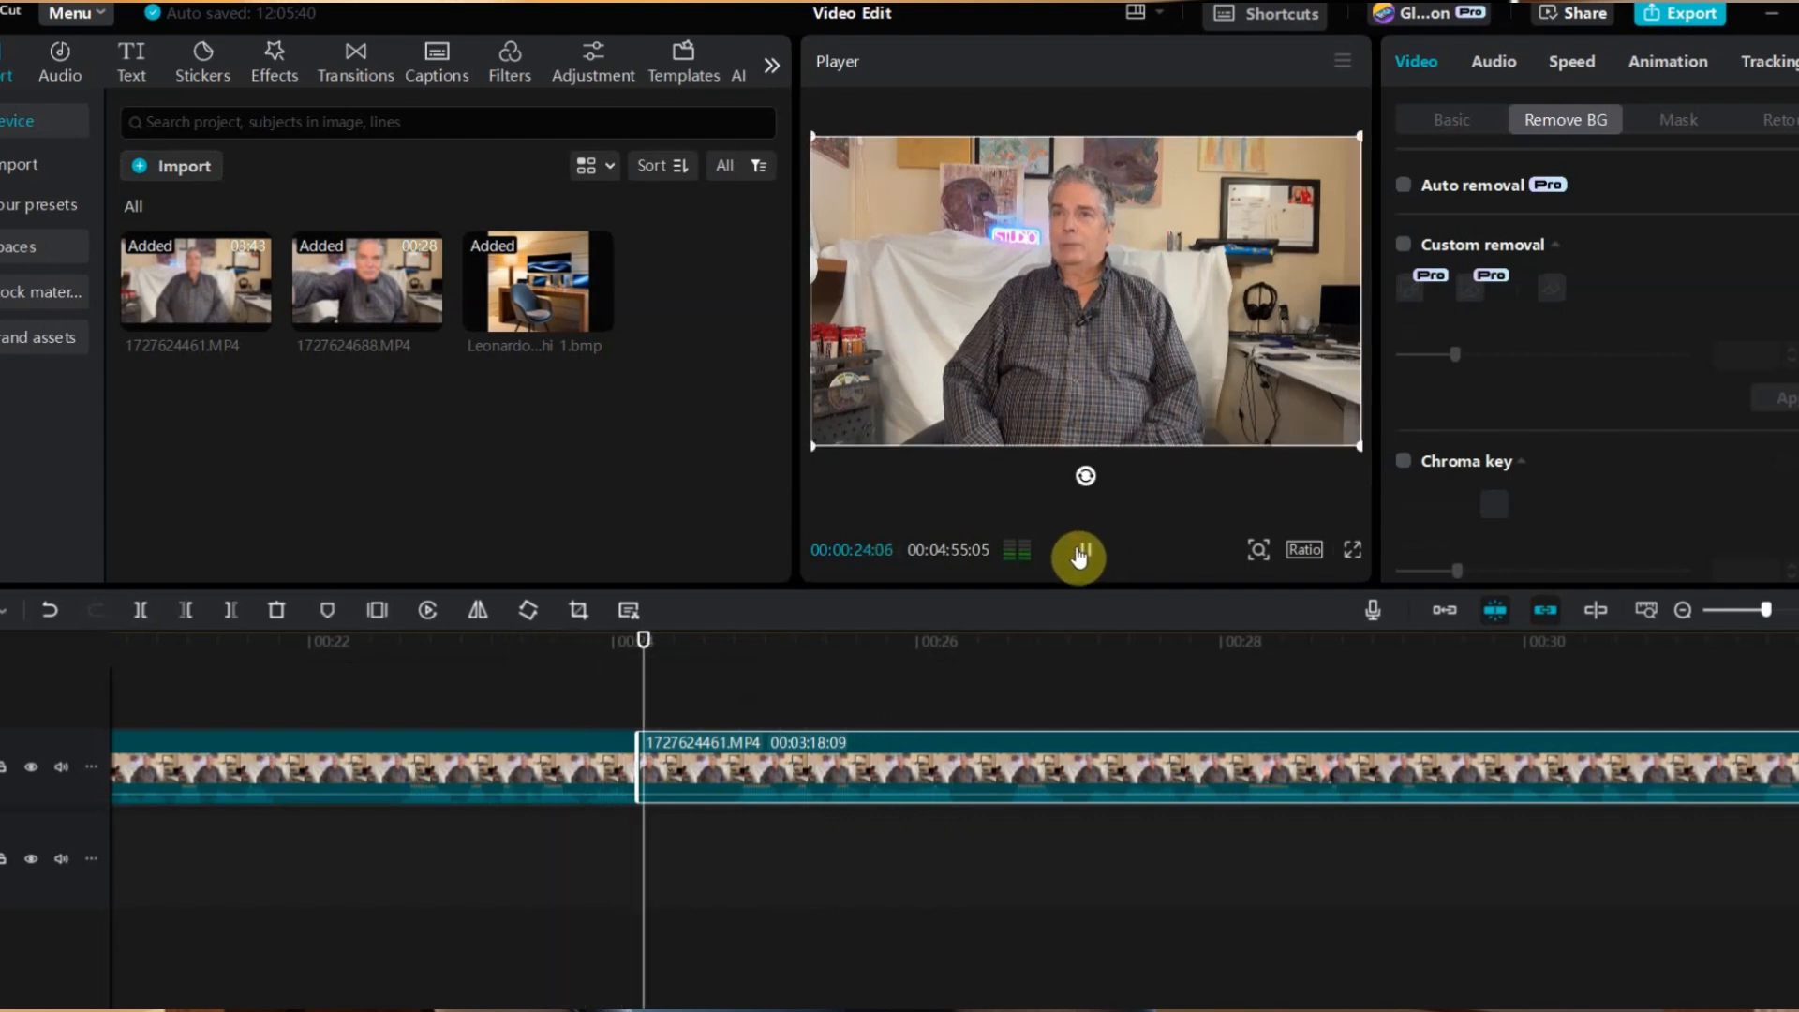
left_click(1079, 557)
left_click(229, 649)
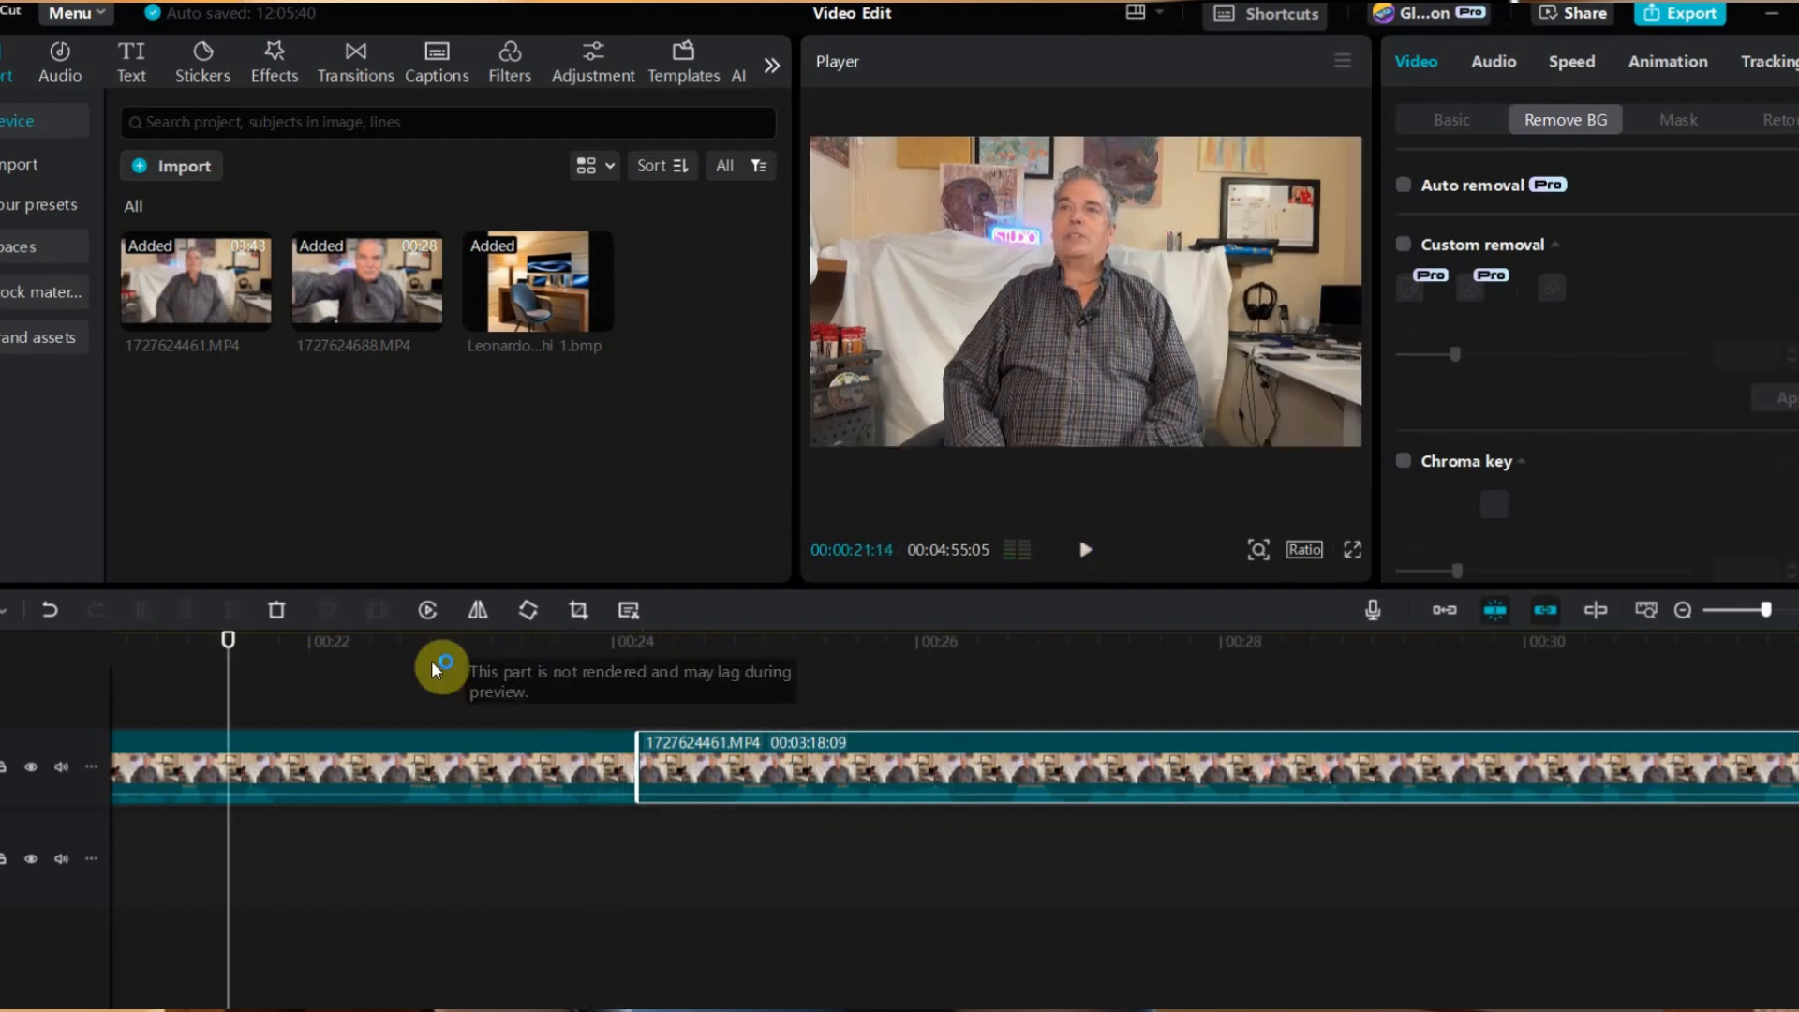
left_click(1087, 552)
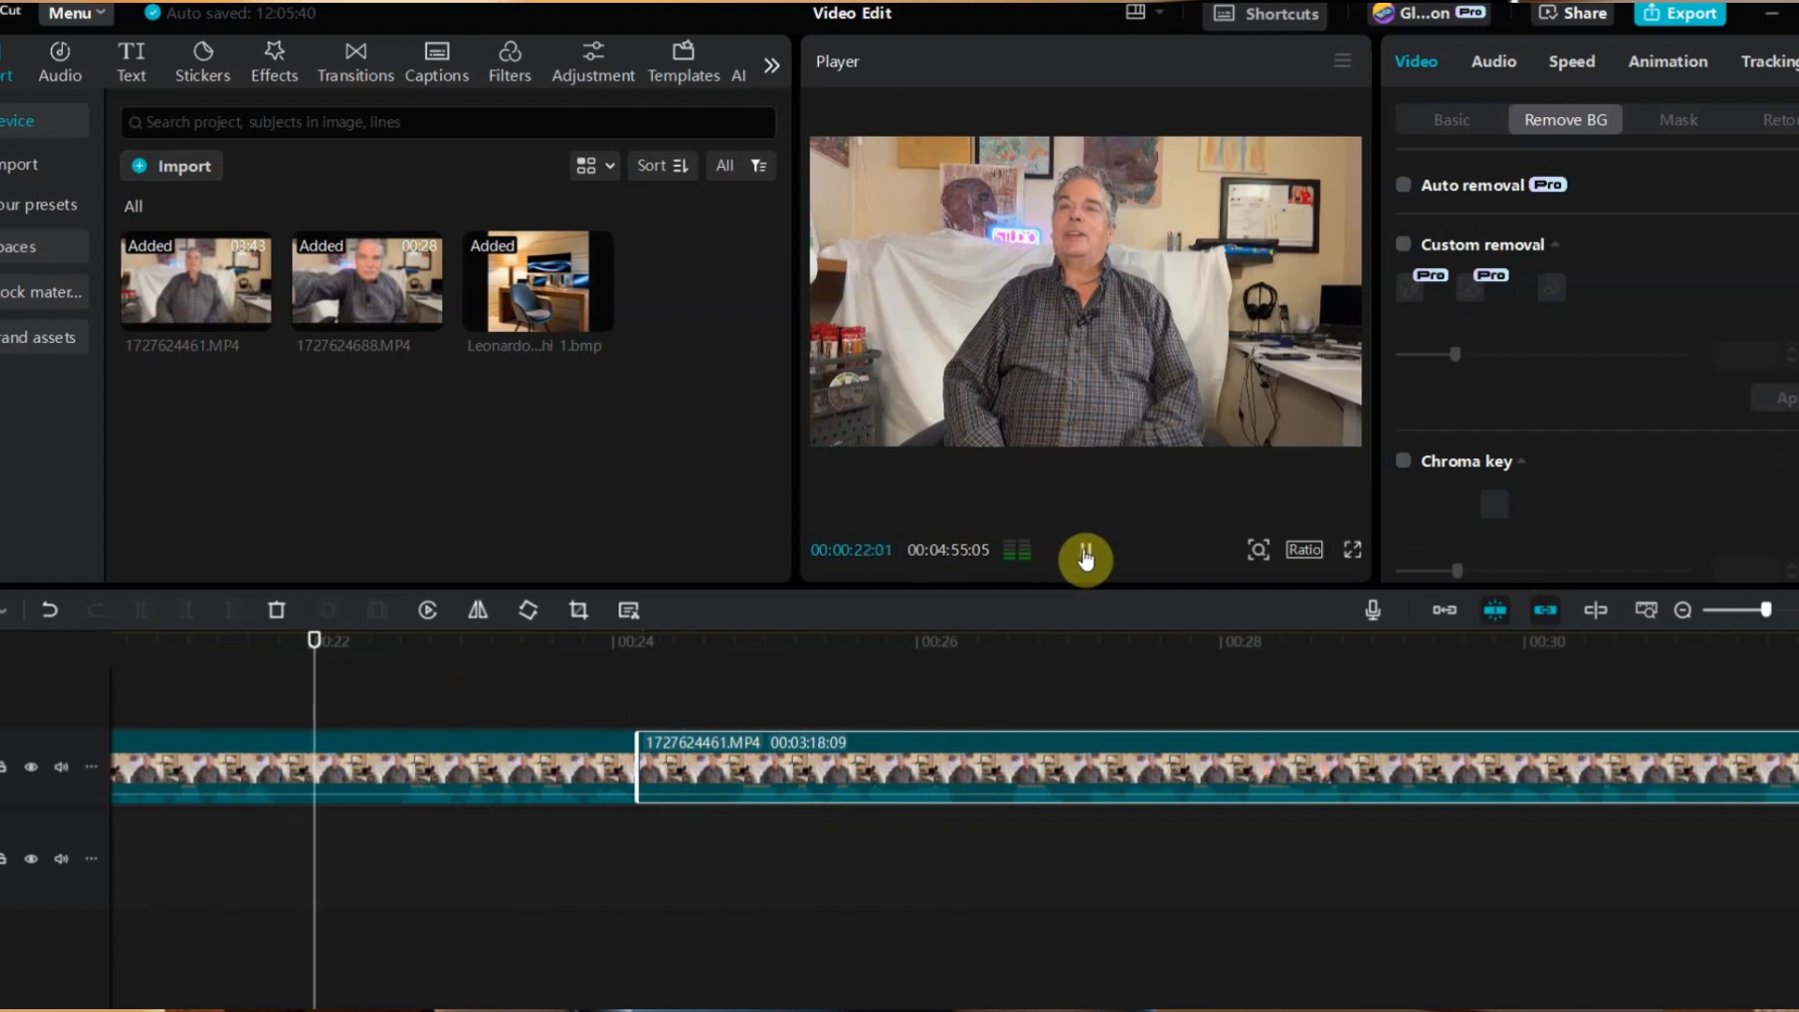
left_click(1088, 557)
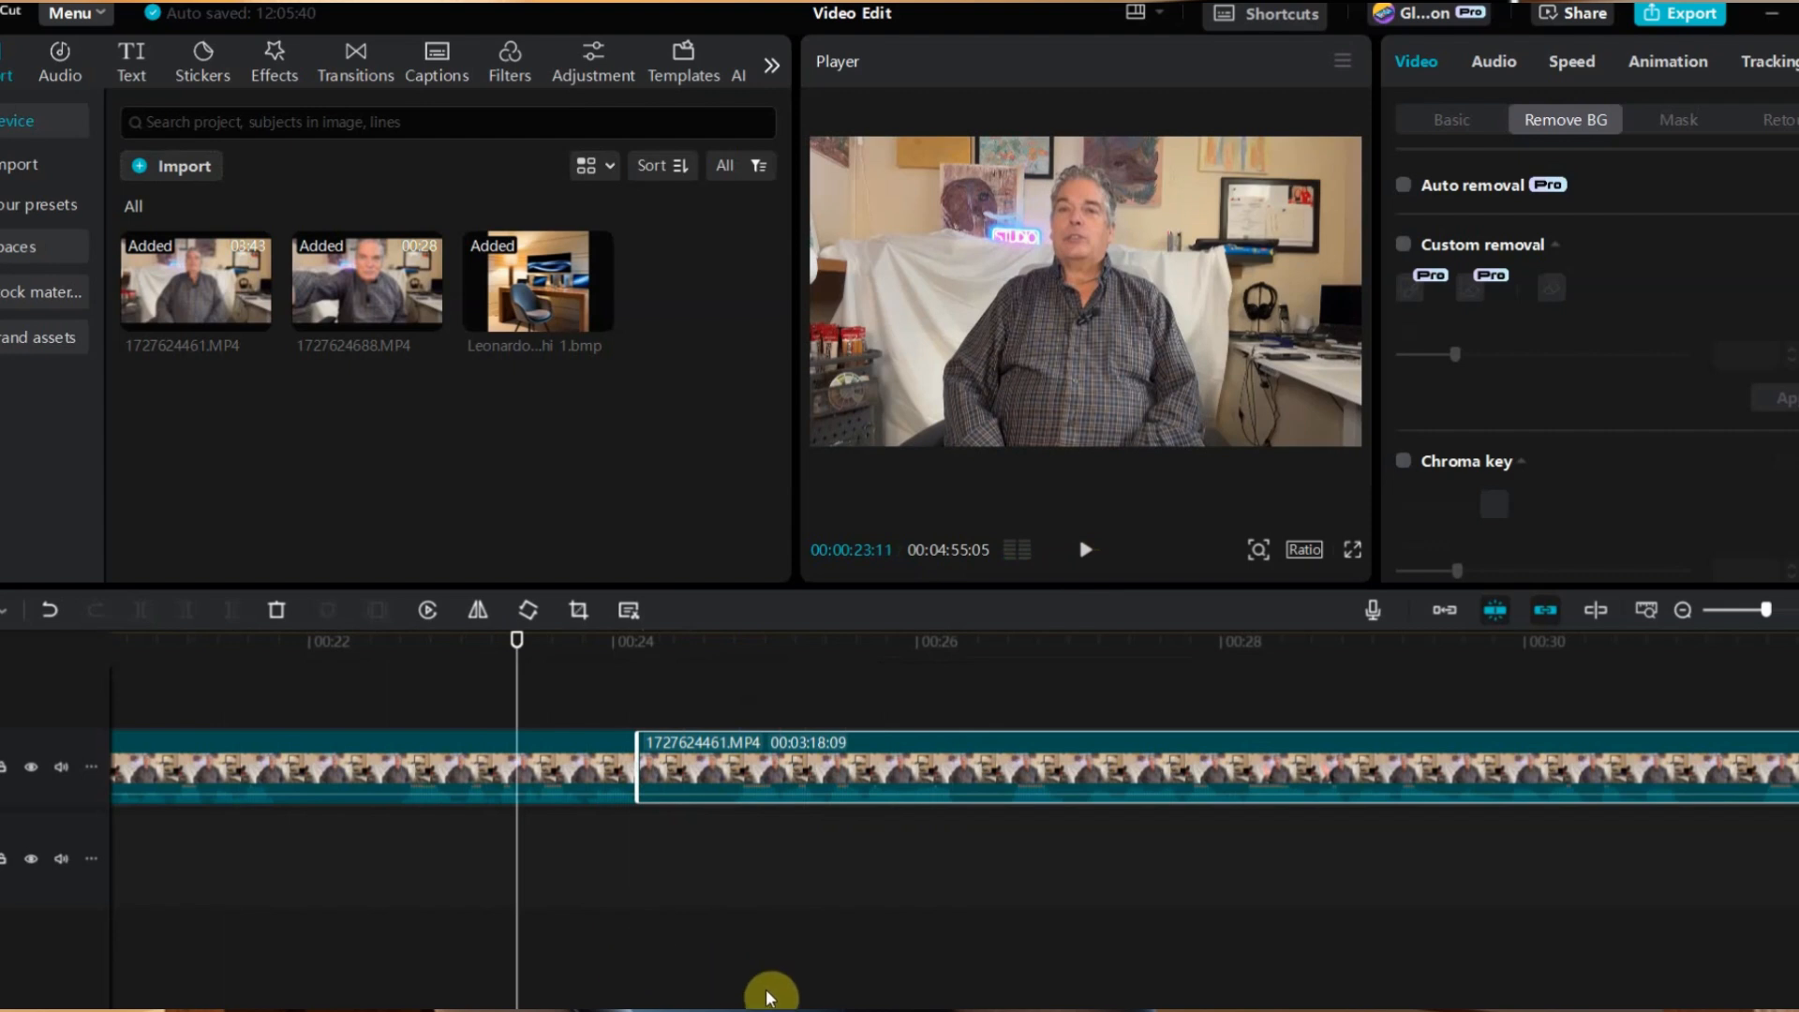
left_click(275, 869)
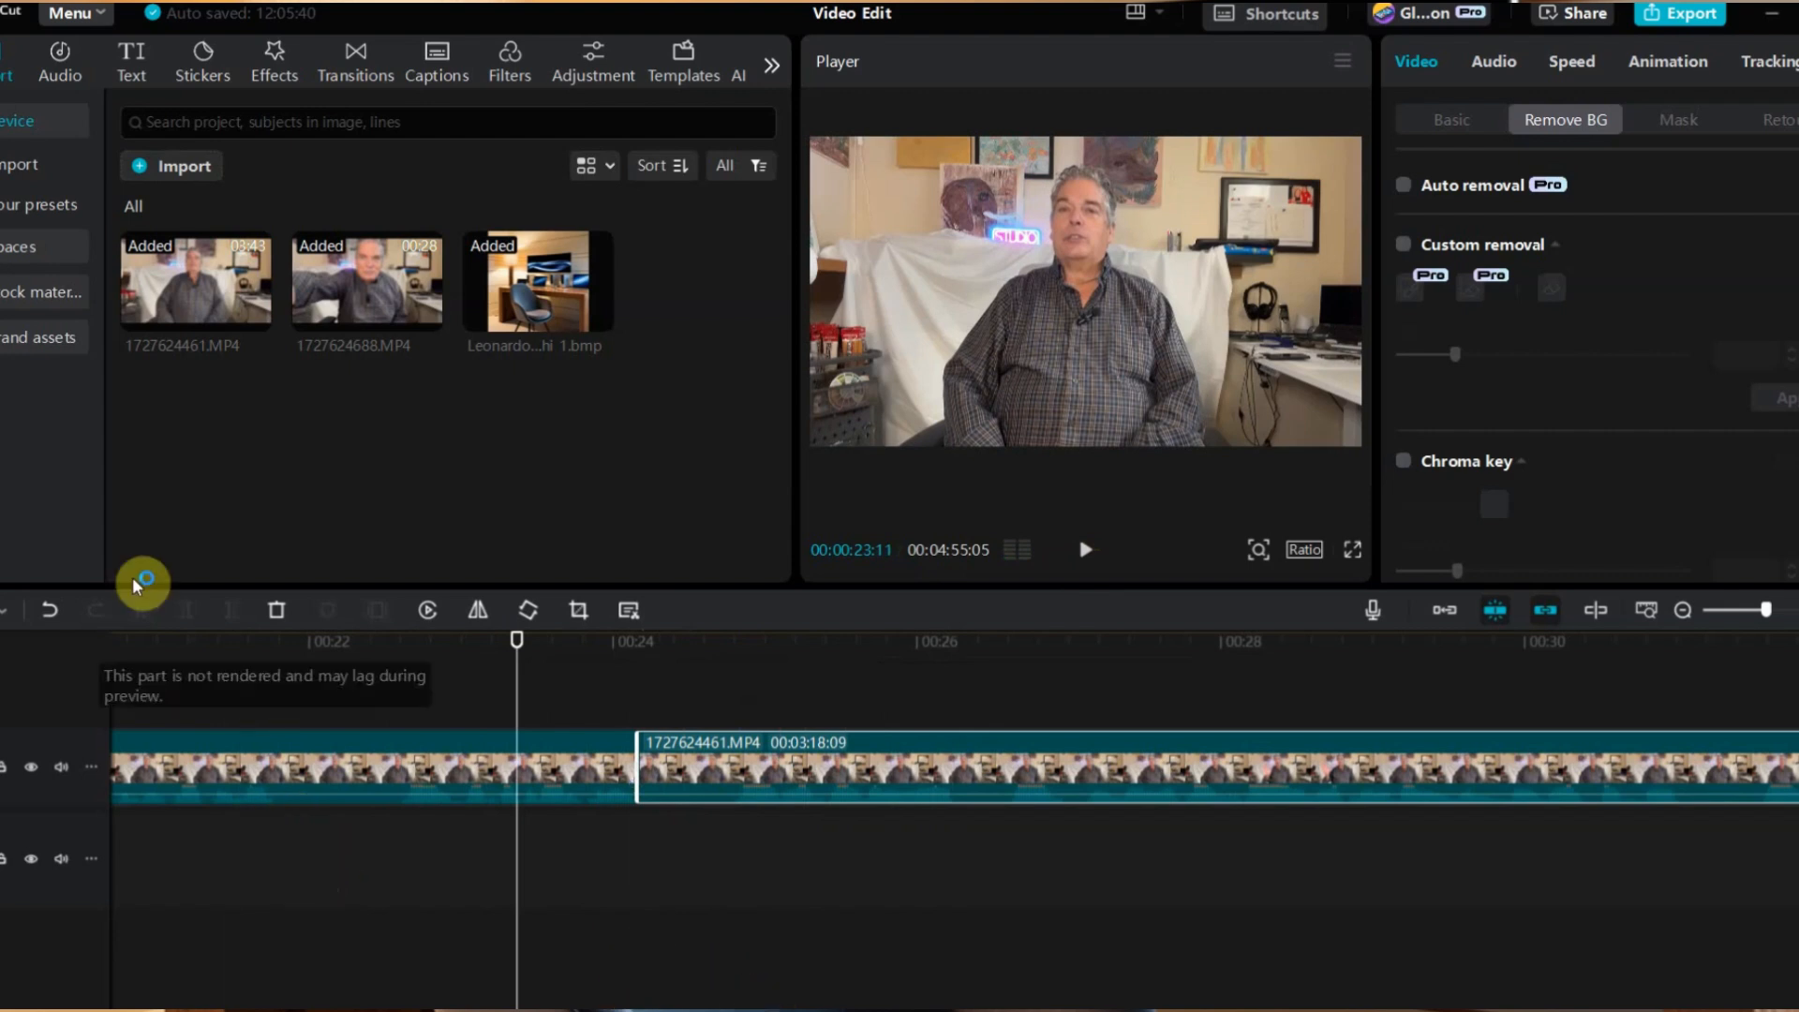
left_click(53, 609)
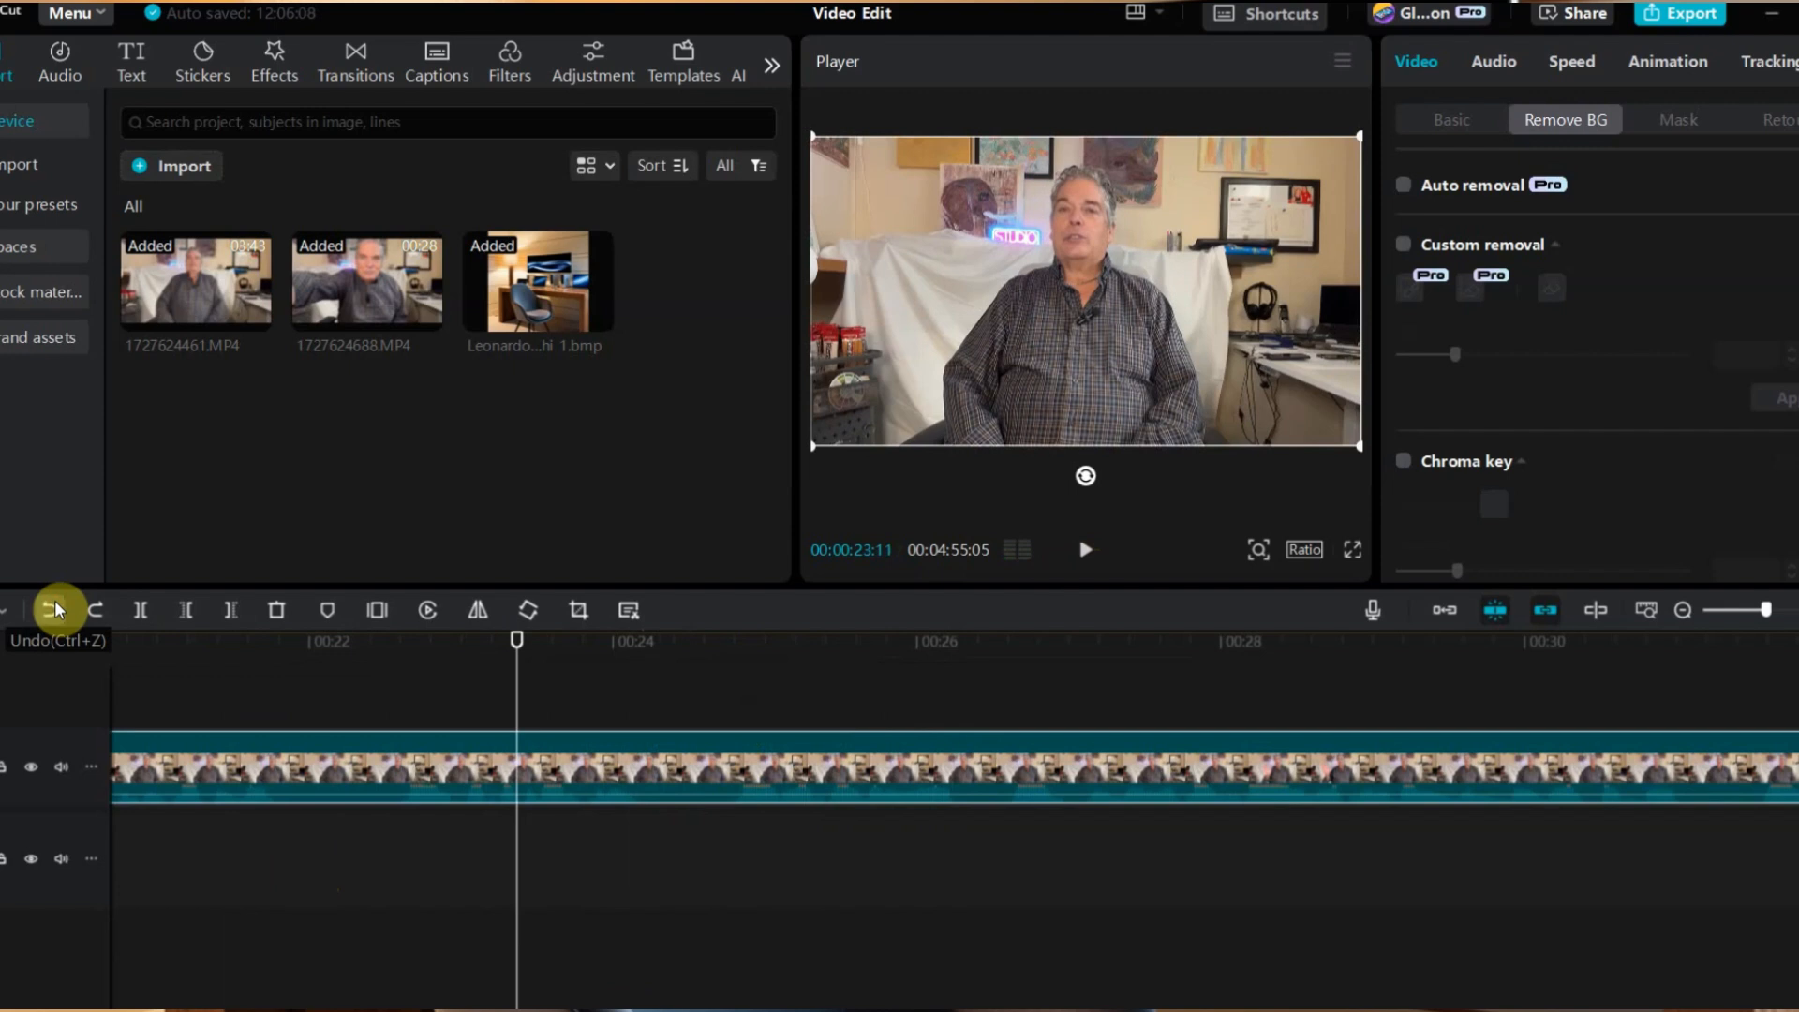
- Review the 1727624461.MP4 clip from 00:00:18:02 and split it at 00:00:22:01
left_click(260, 649)
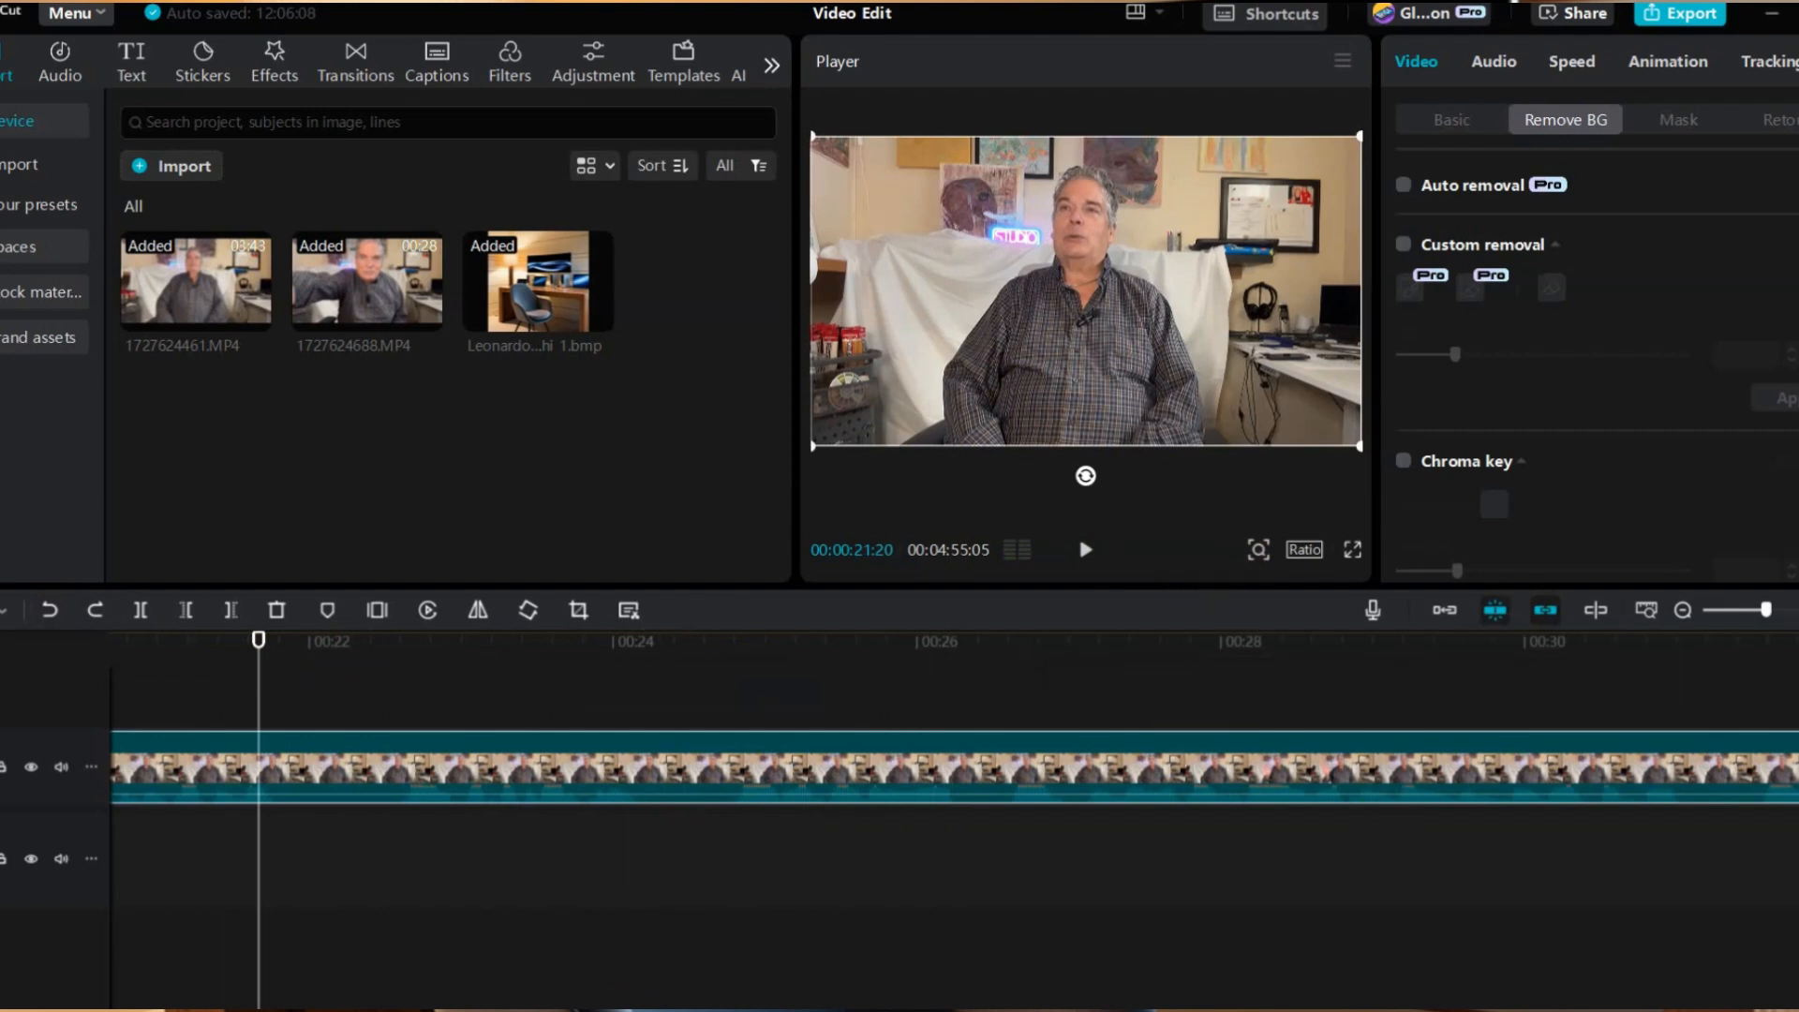
scroll(937, 768, "left", 10)
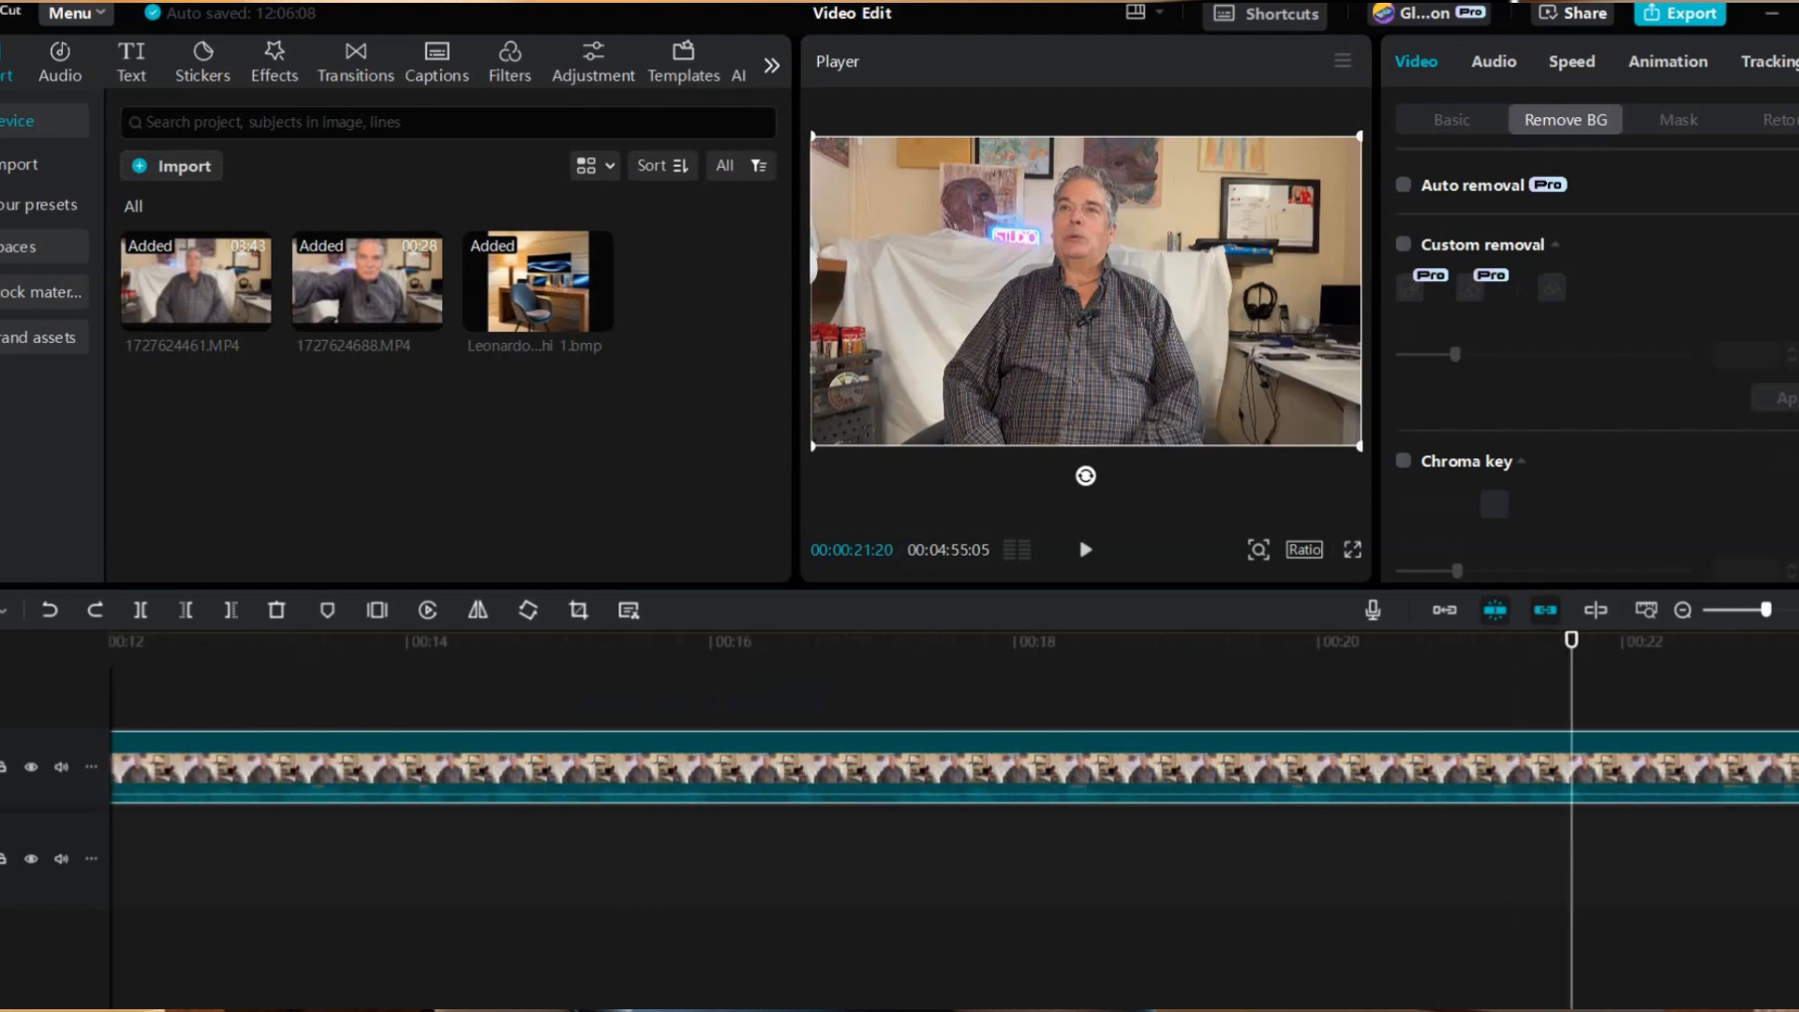
left_click(1022, 645)
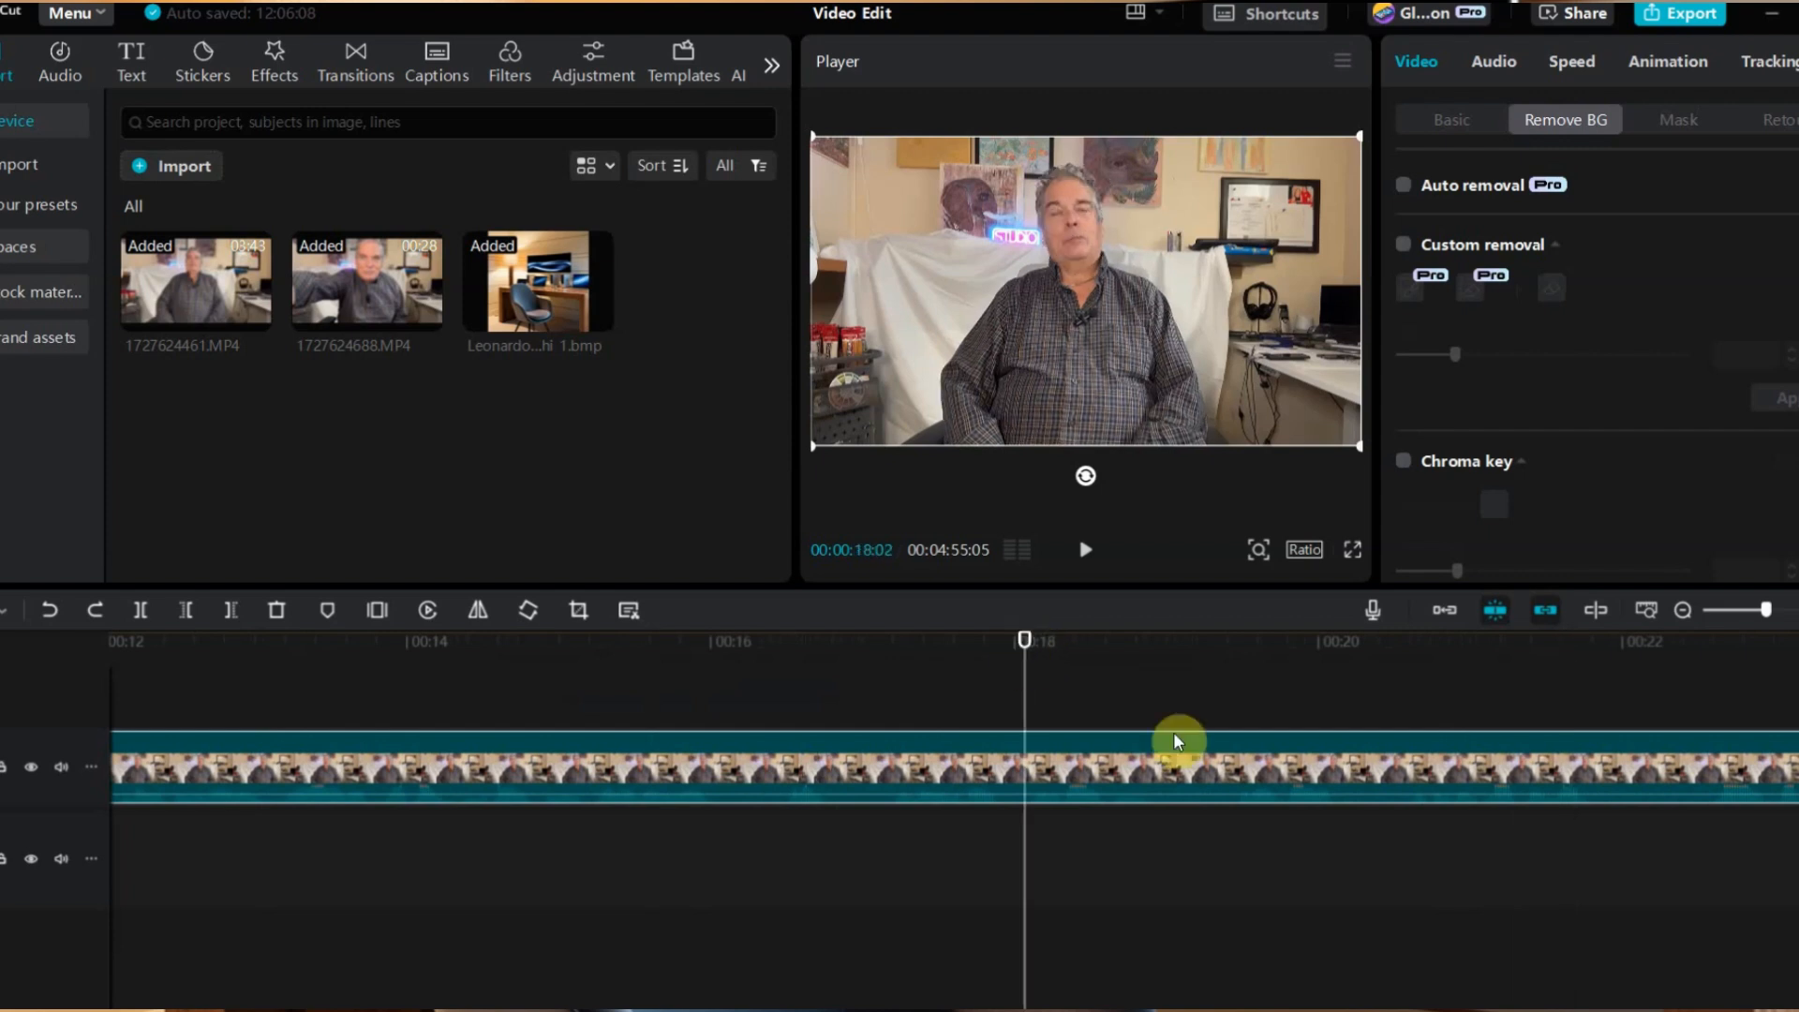
left_click(1085, 551)
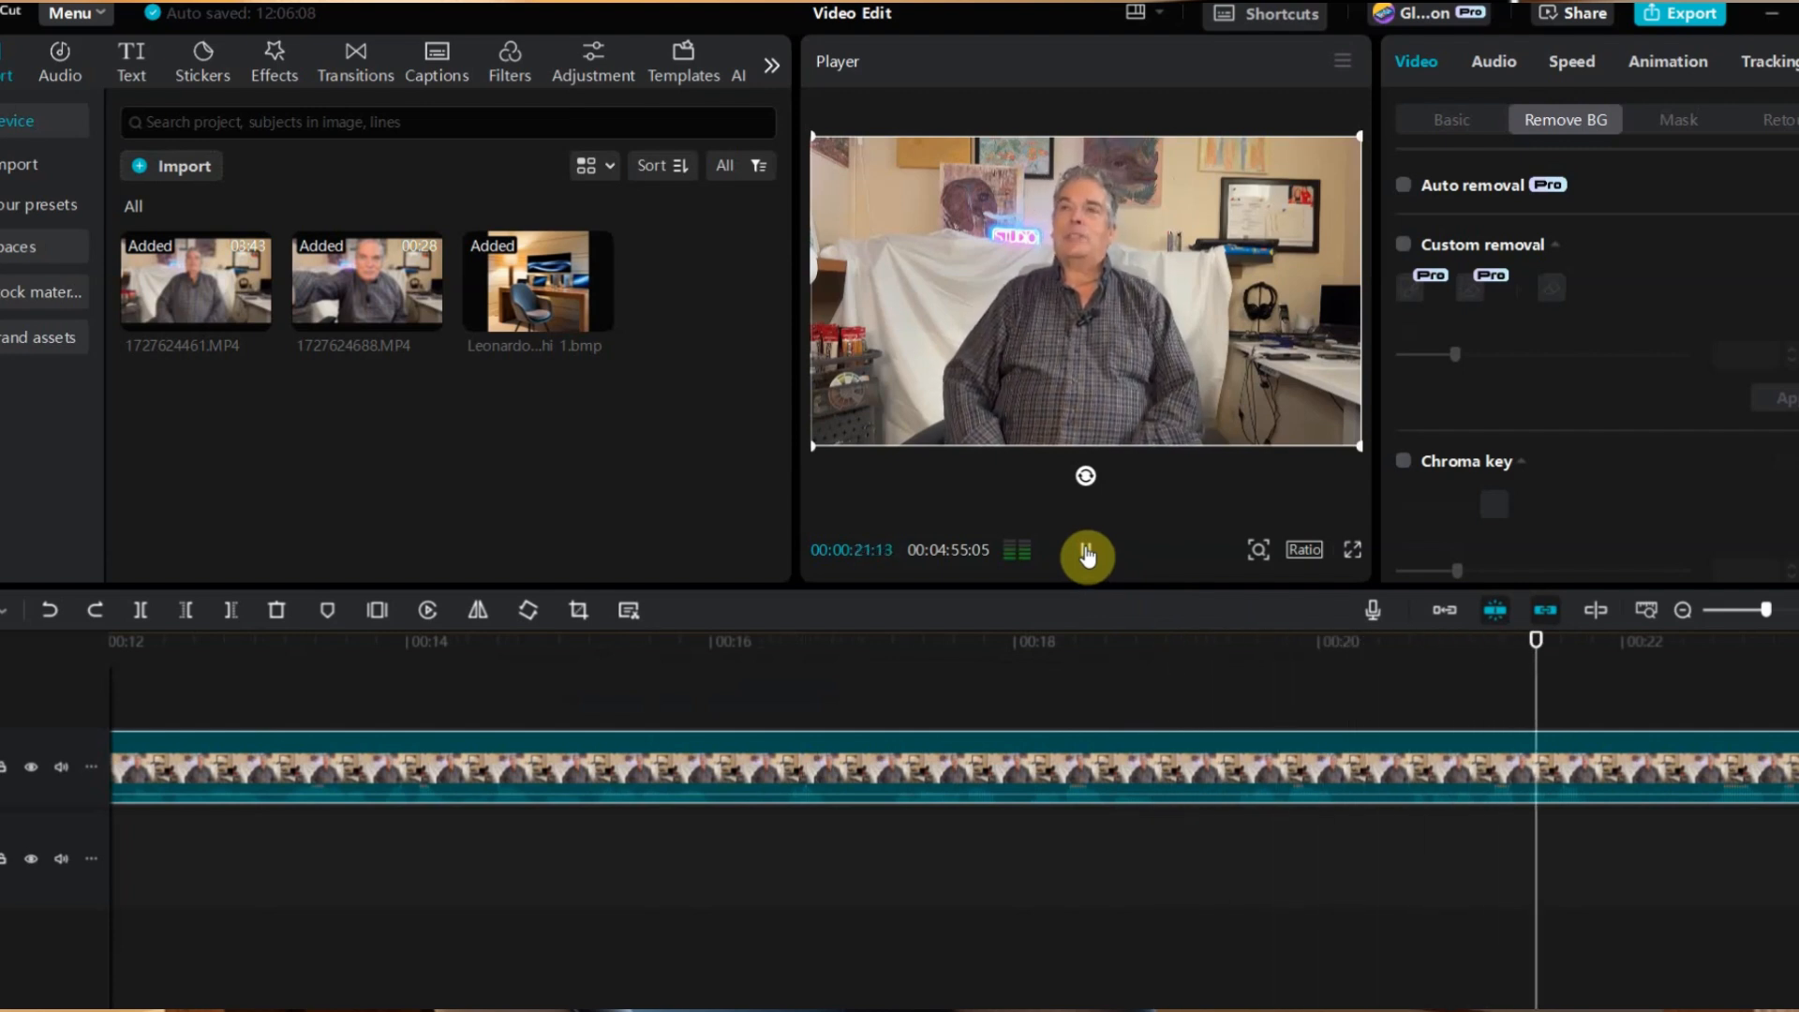
left_click(1088, 553)
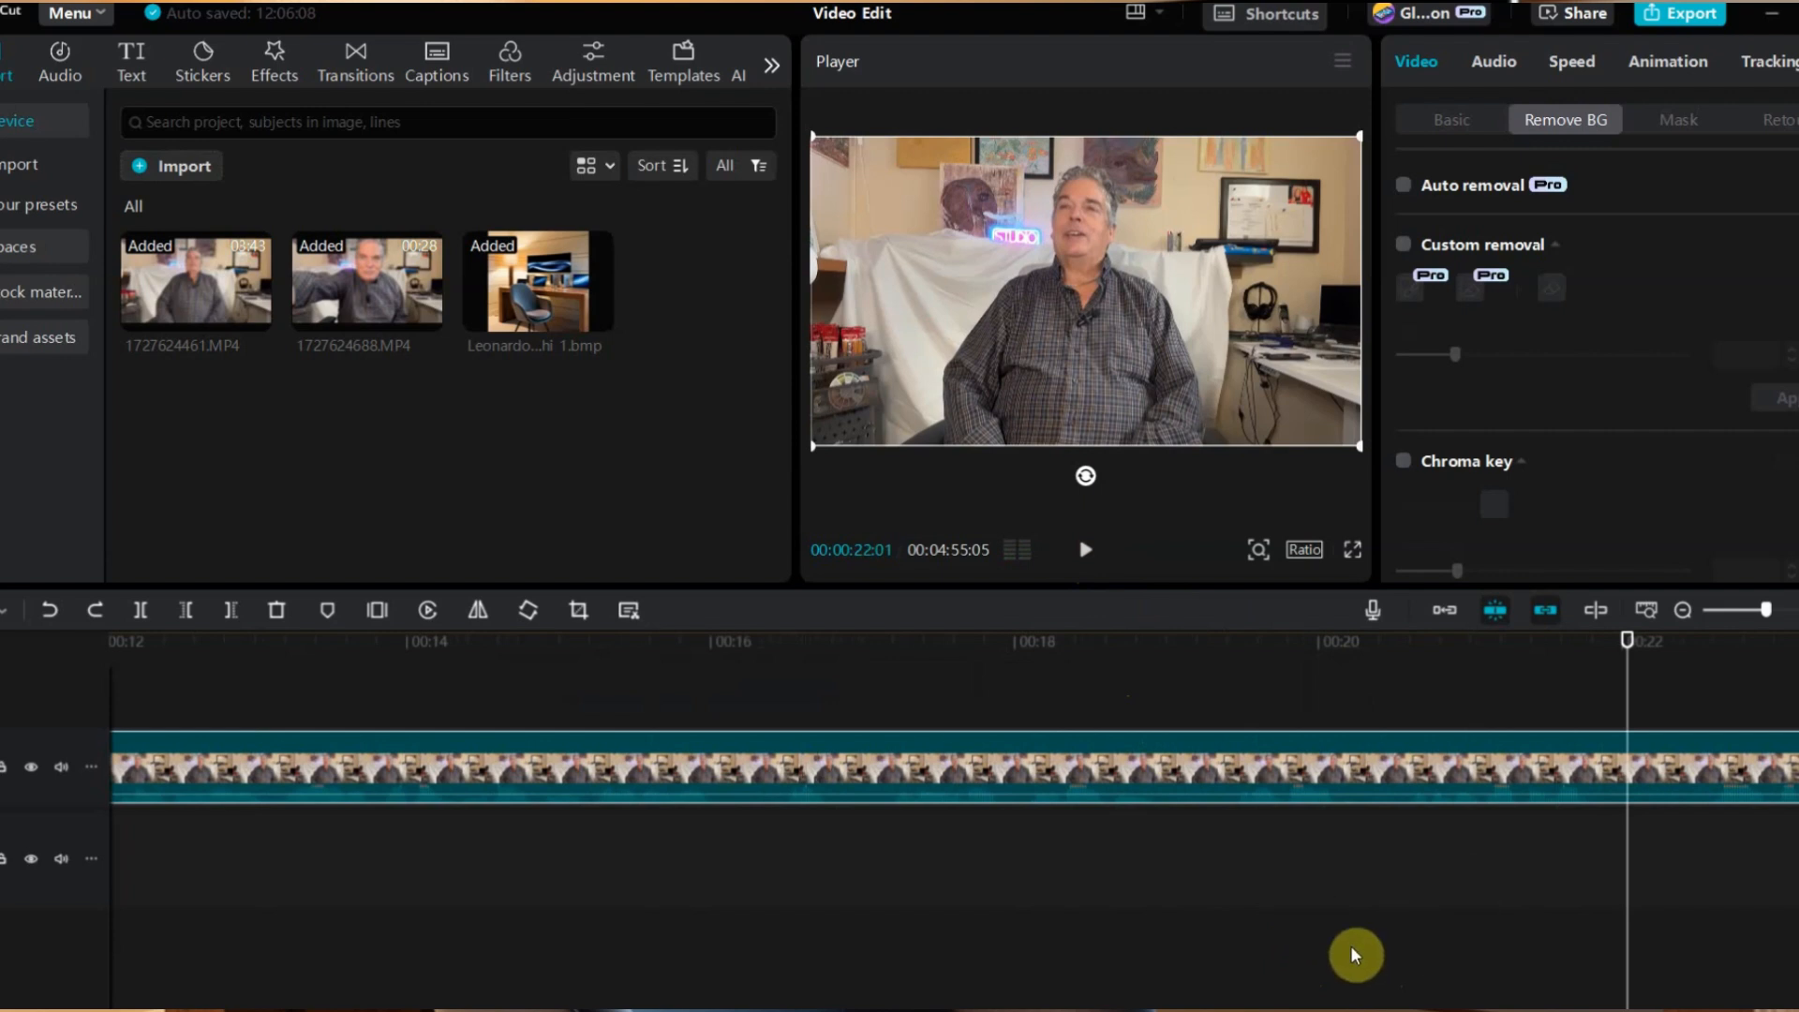
left_click(1455, 923)
left_click(143, 610)
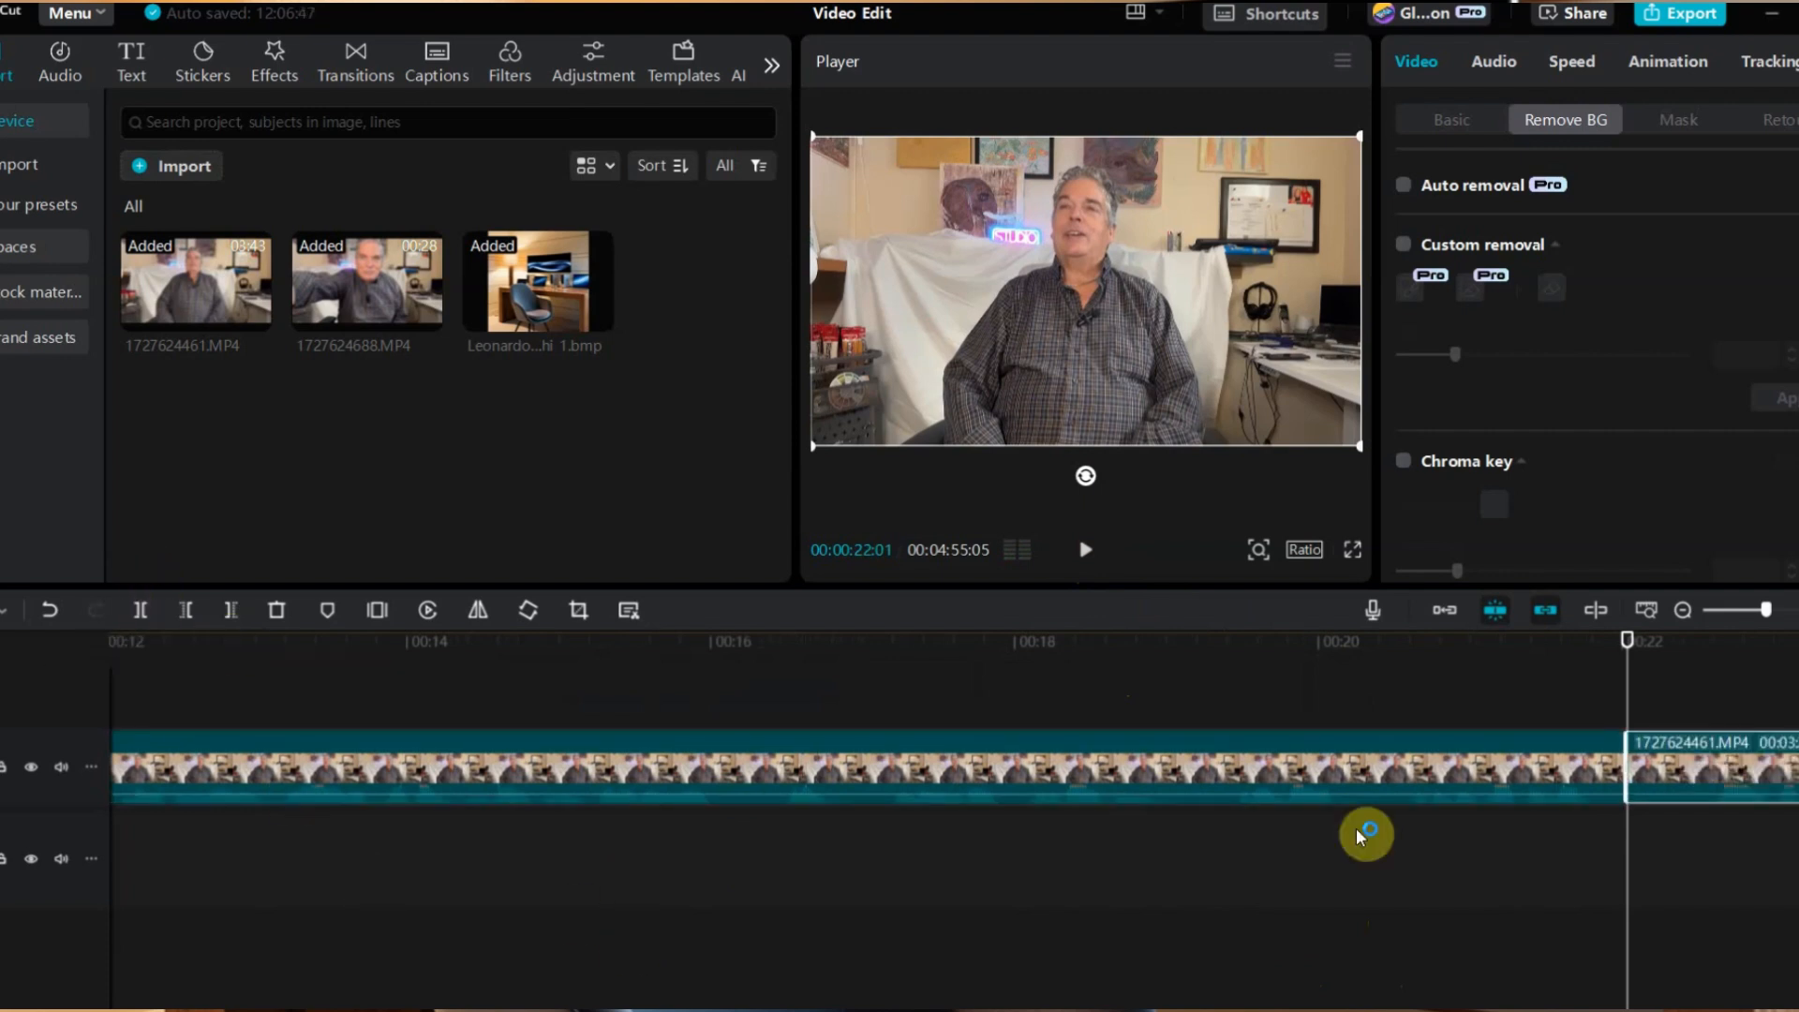
- Trim the end of the section before the split back to about 18.9 seconds and preview it from 00:00:15:02
left_click(1554, 760)
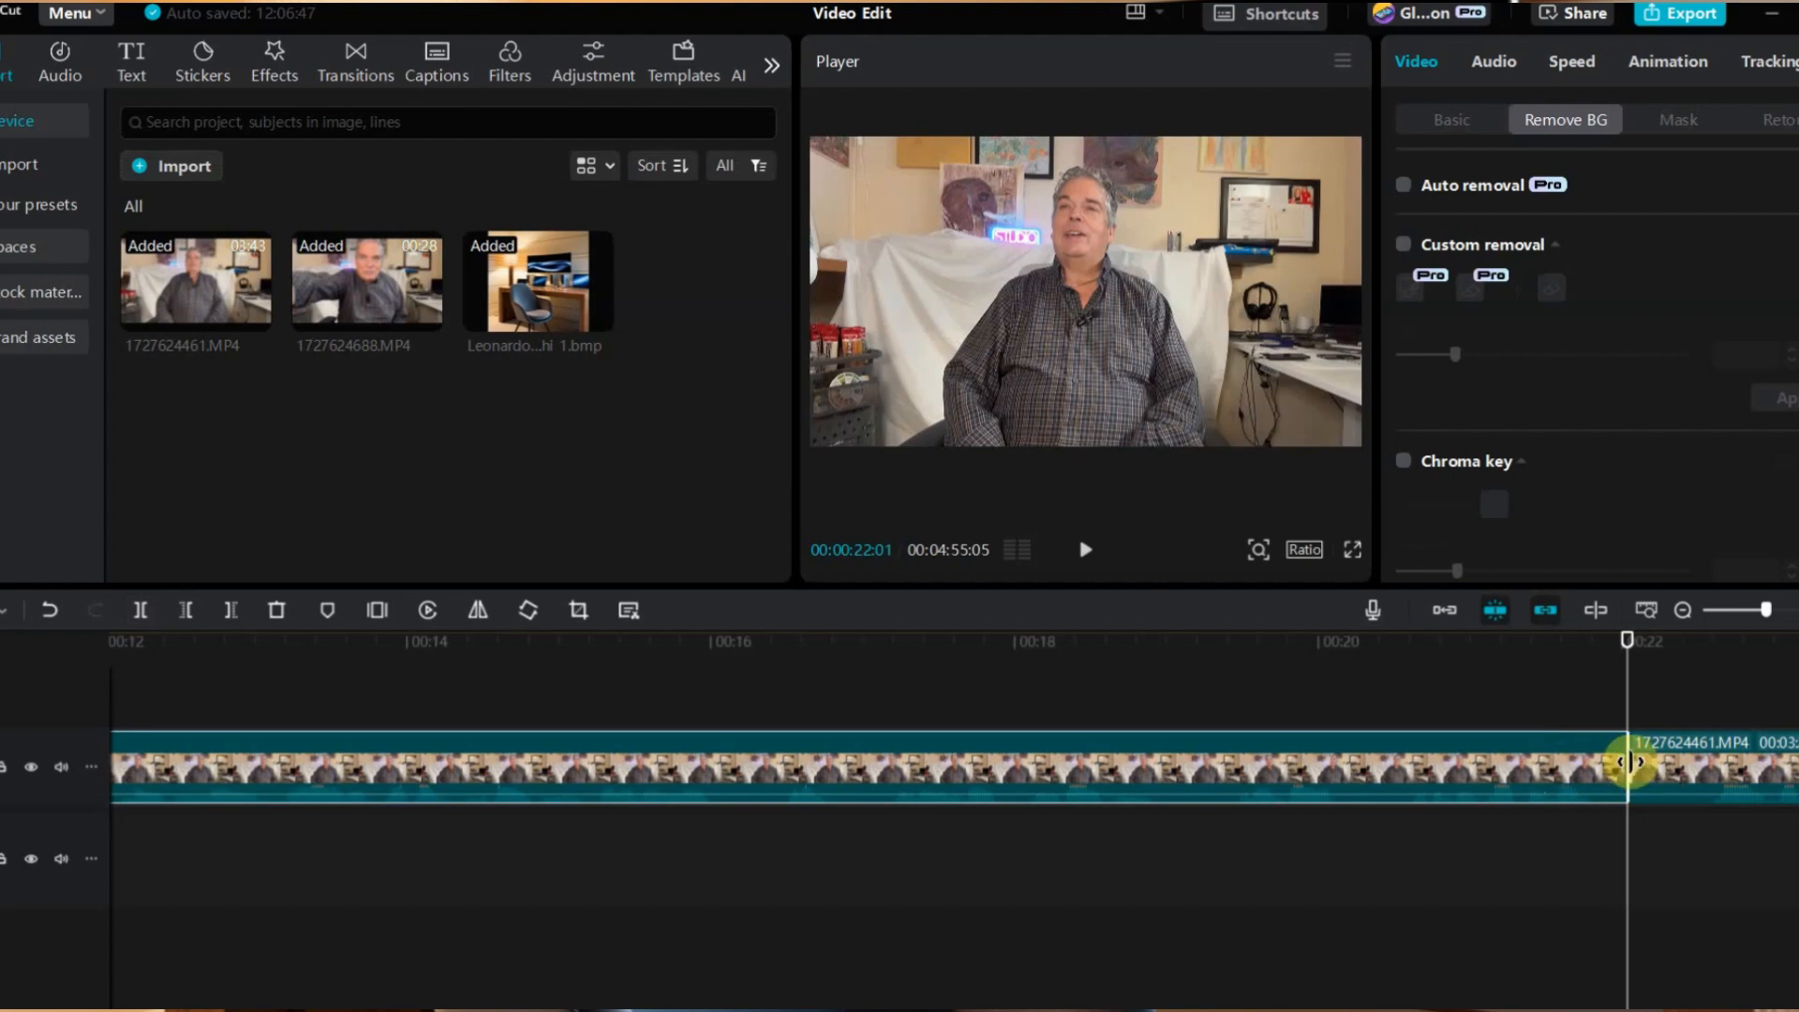
left_click_drag(1632, 768, 1145, 817)
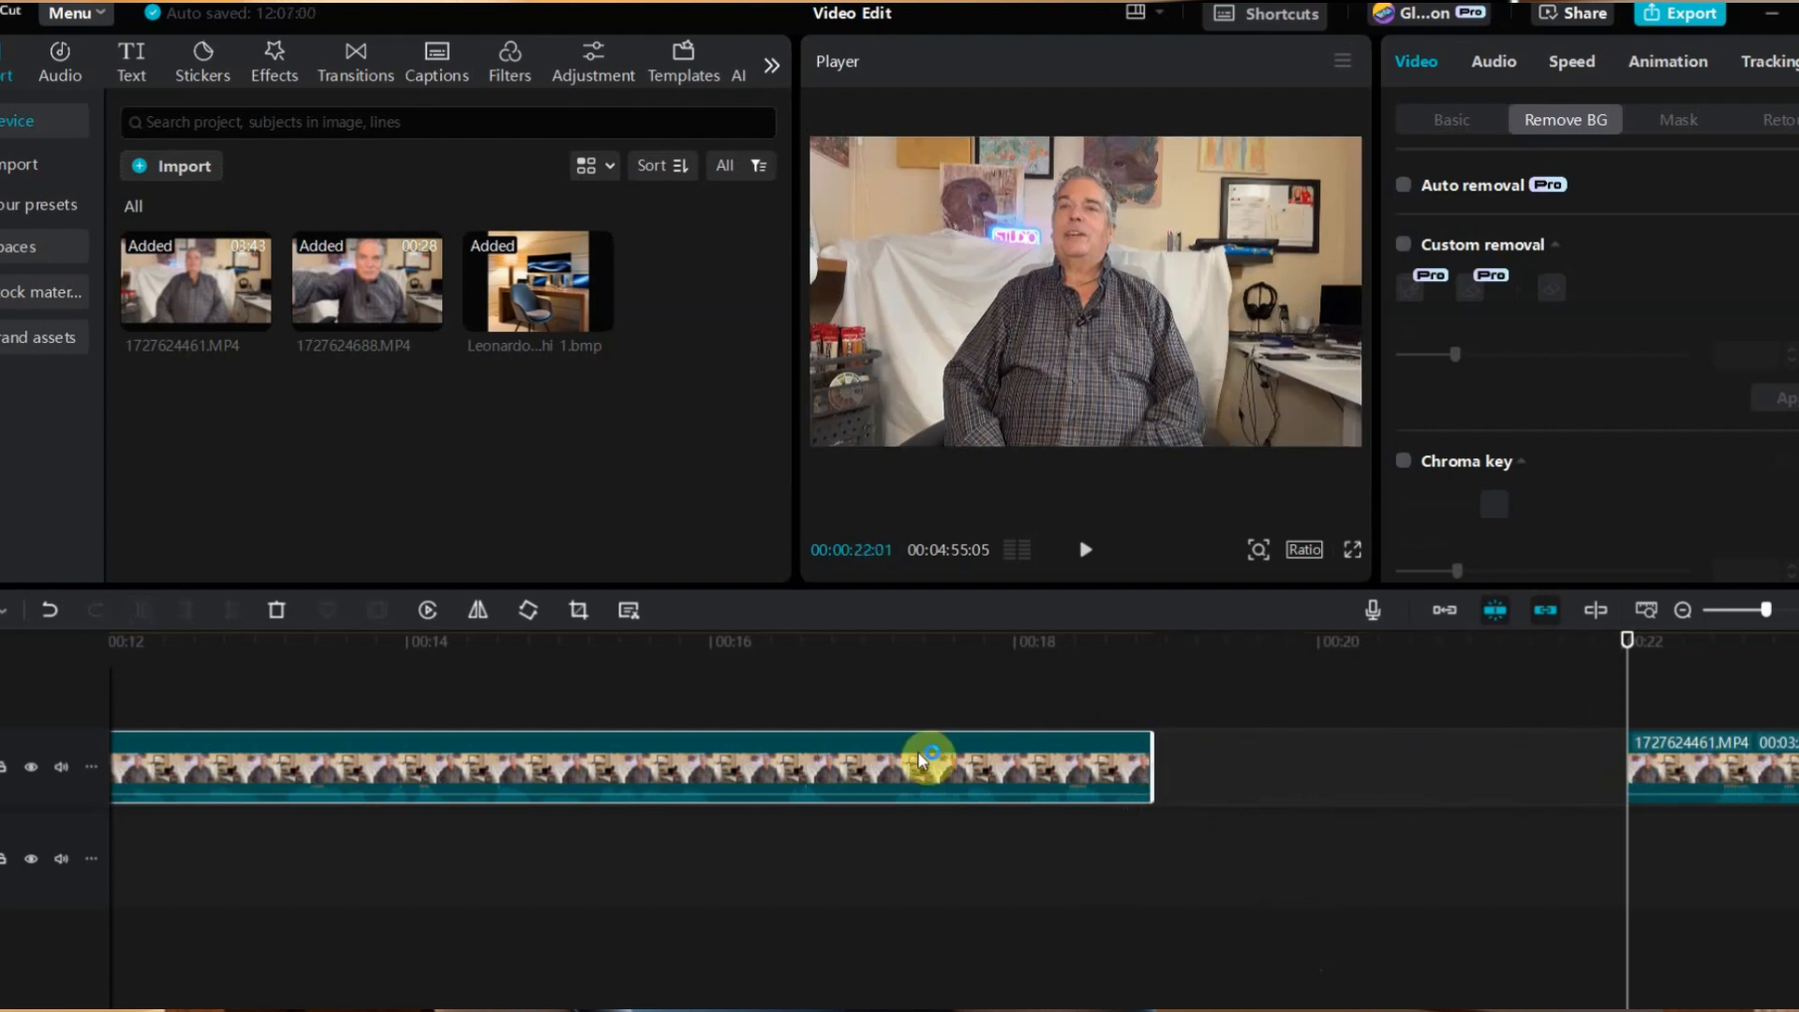
left_click(570, 643)
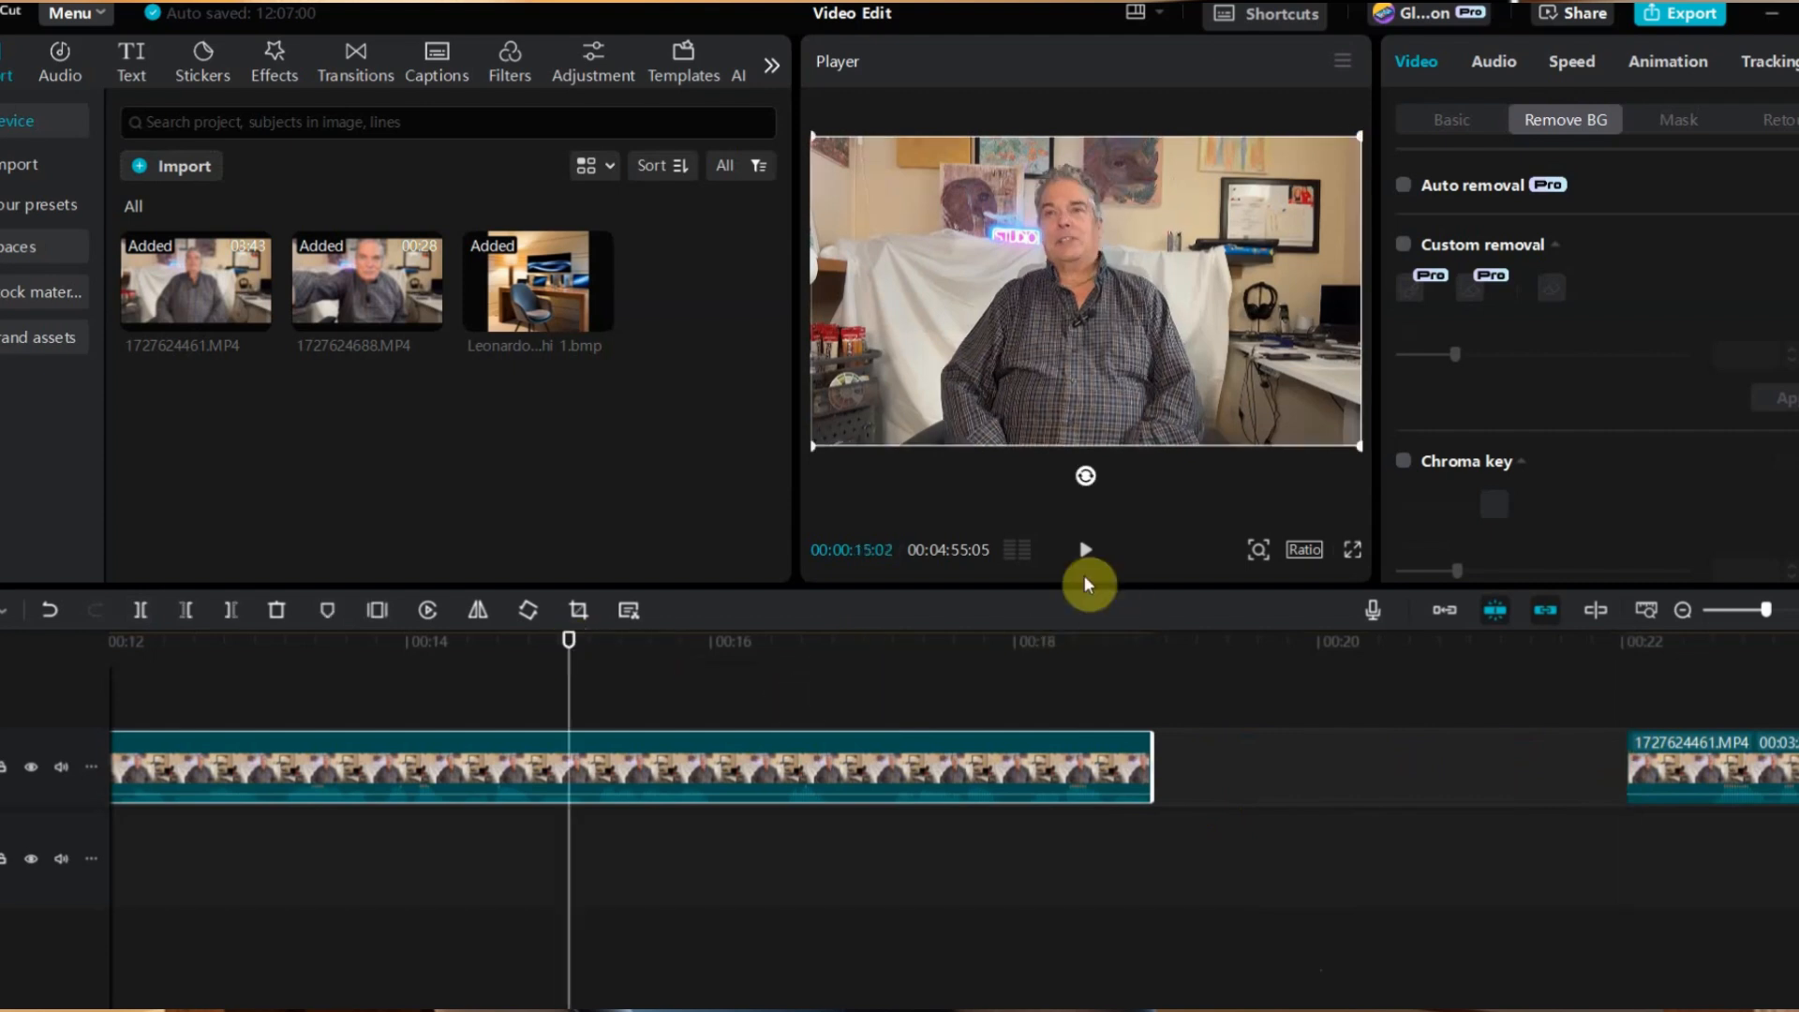
left_click(1084, 550)
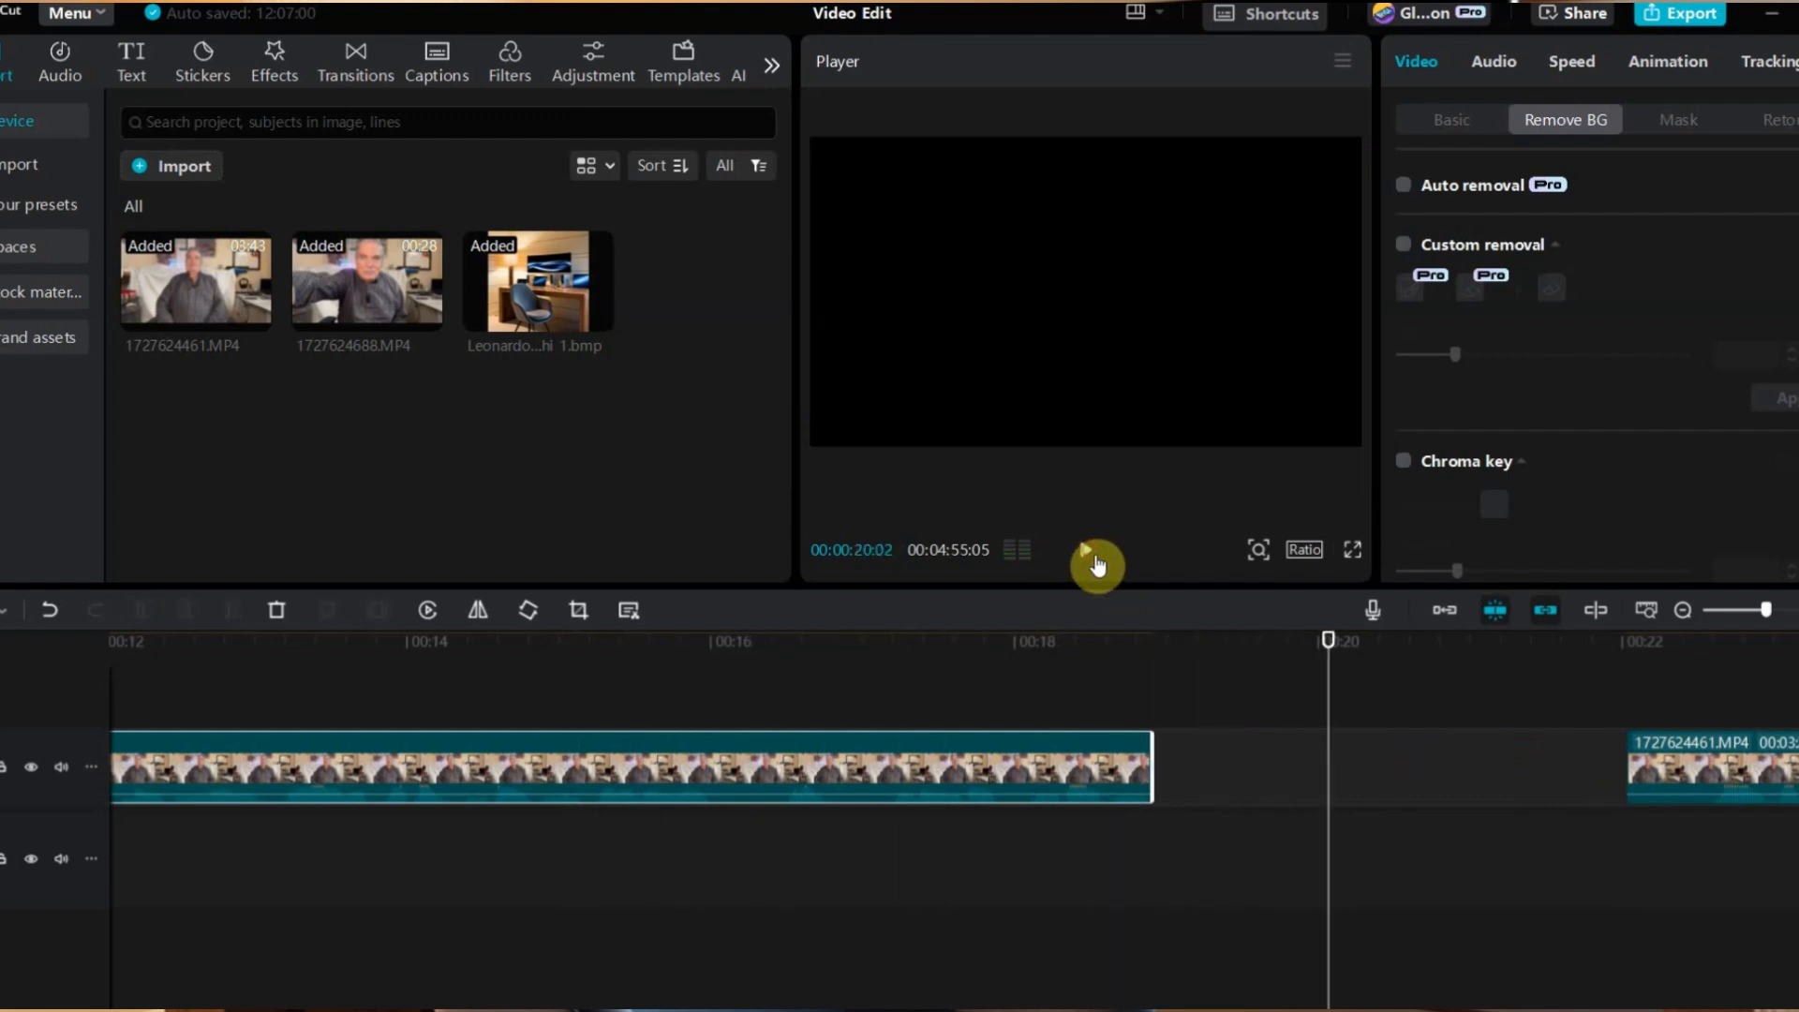
left_click(1088, 560)
- Shorten the first section's end further to about 17.9 seconds, previewing the ending from around 15 seconds after each trim
left_click_drag(1151, 771, 1099, 776)
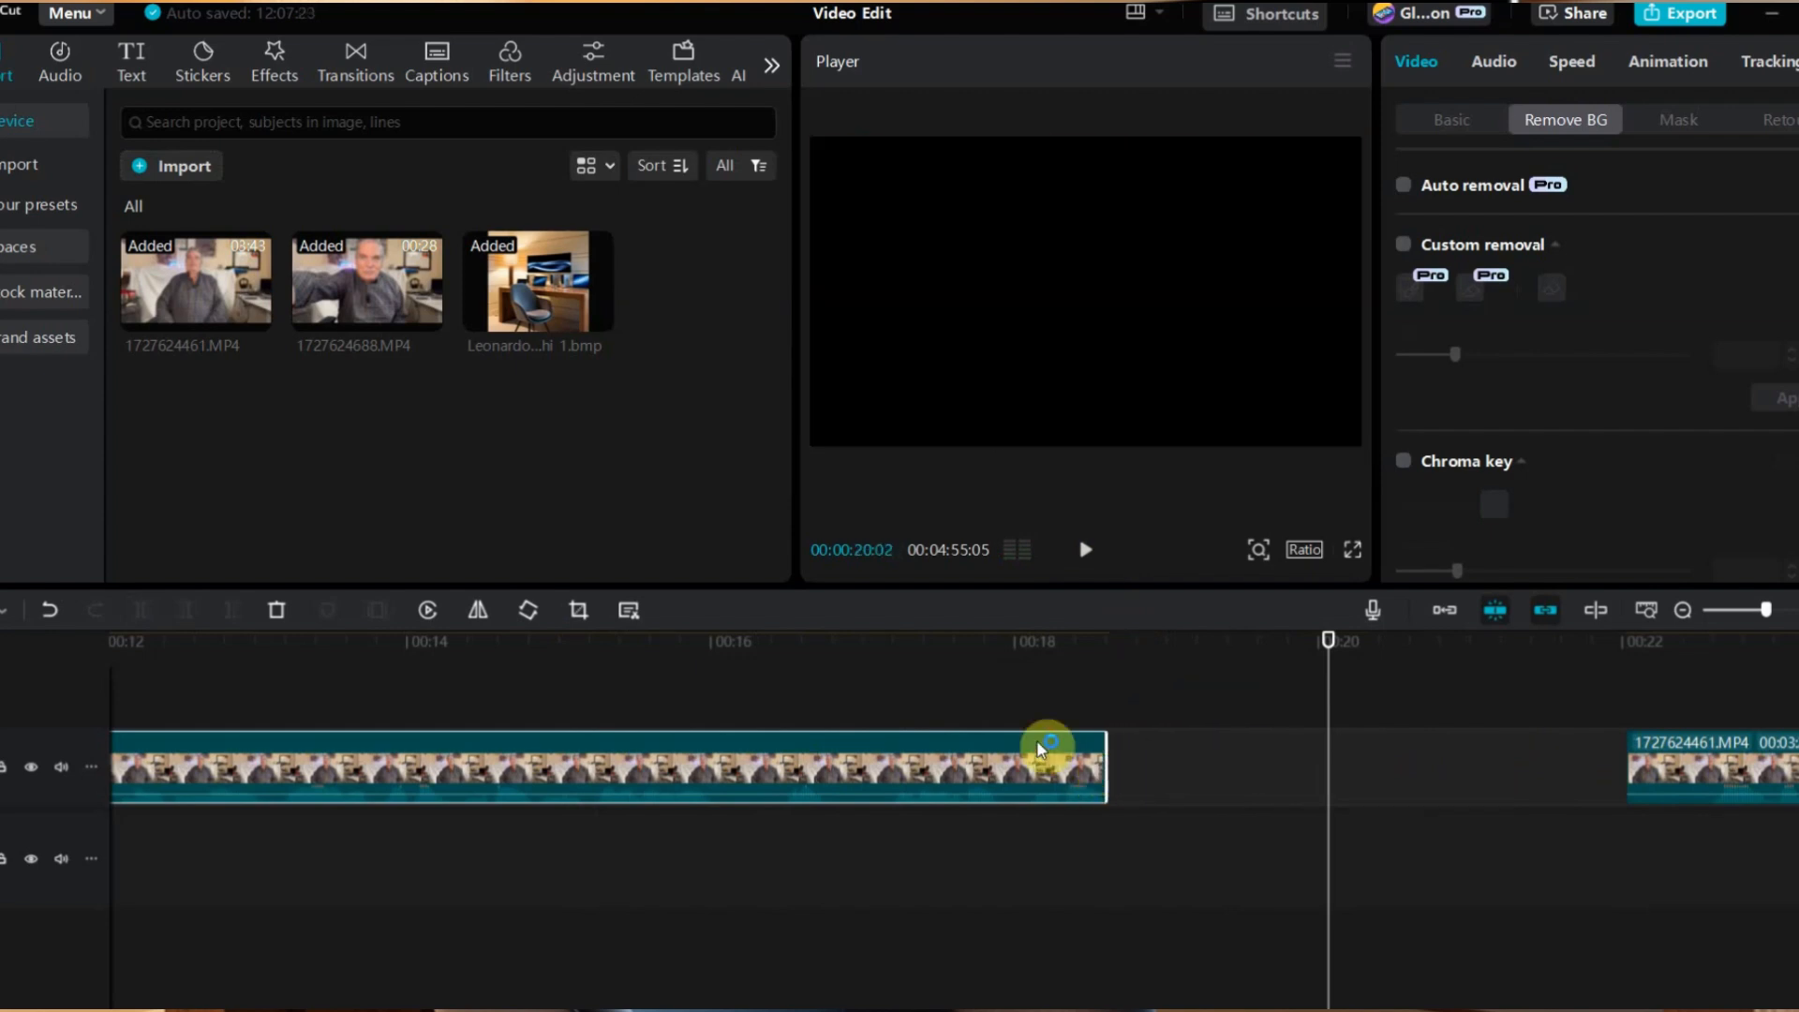
left_click(655, 647)
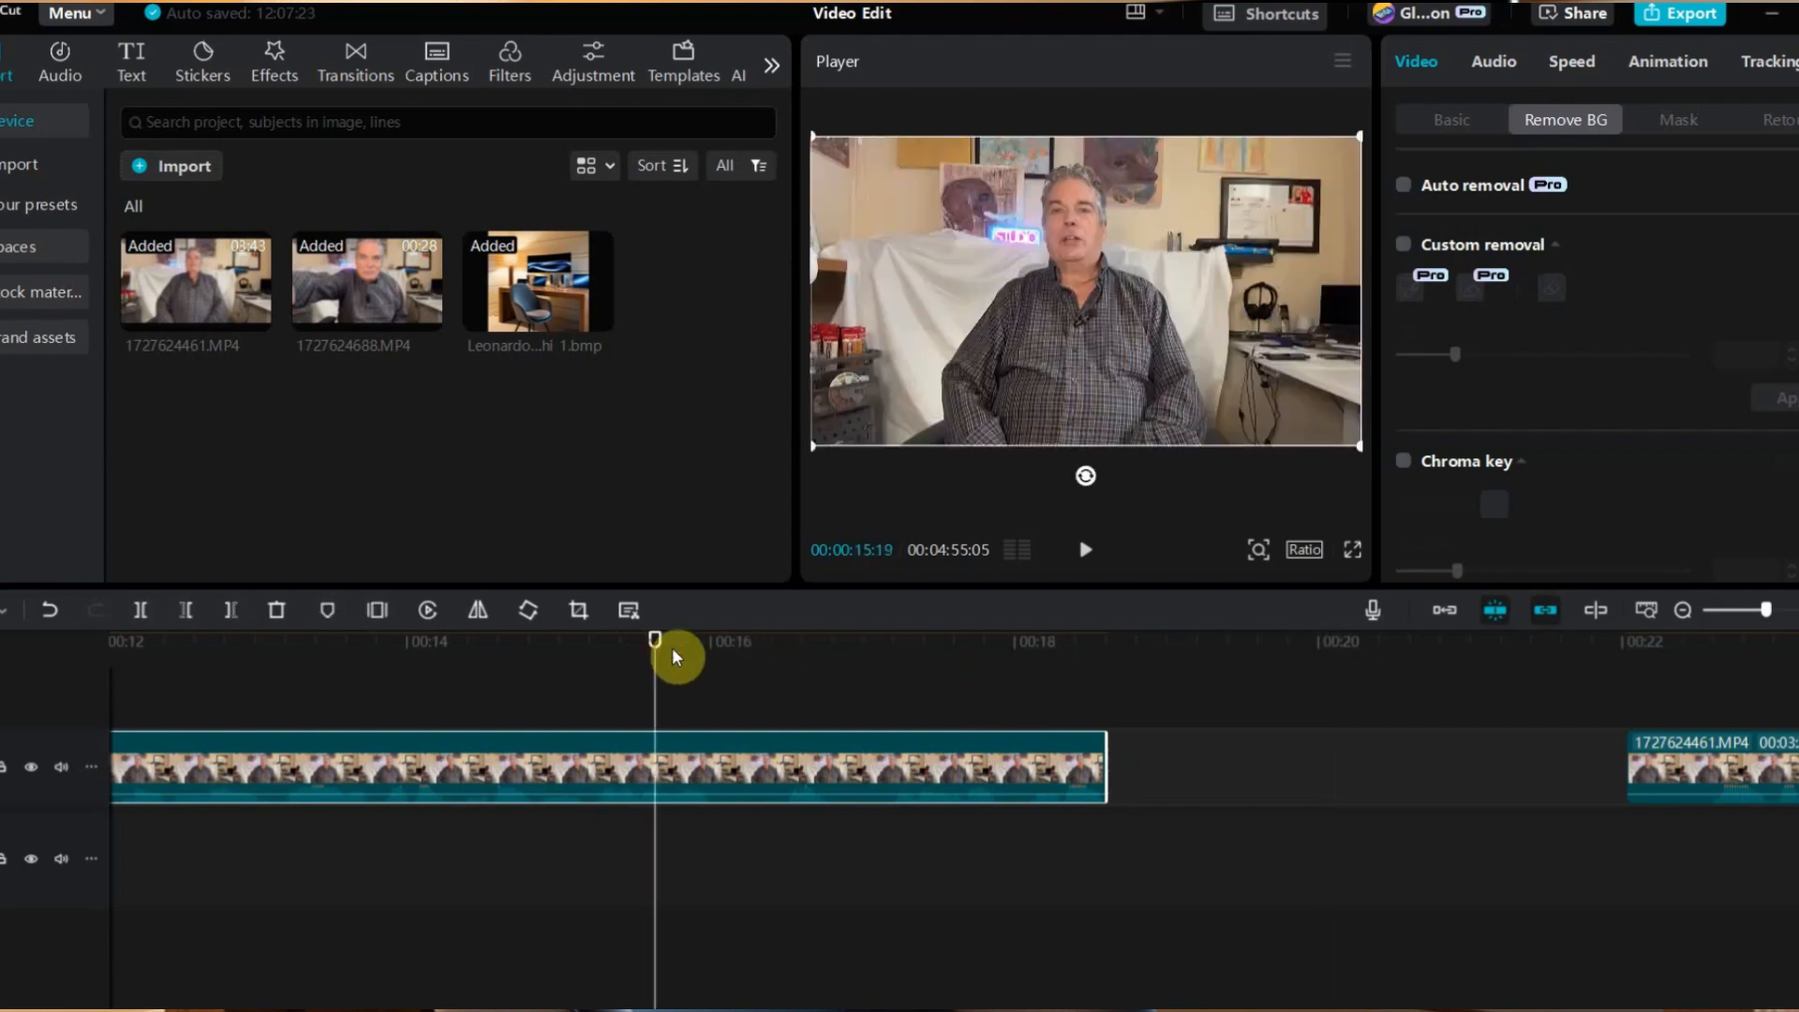
left_click(1085, 559)
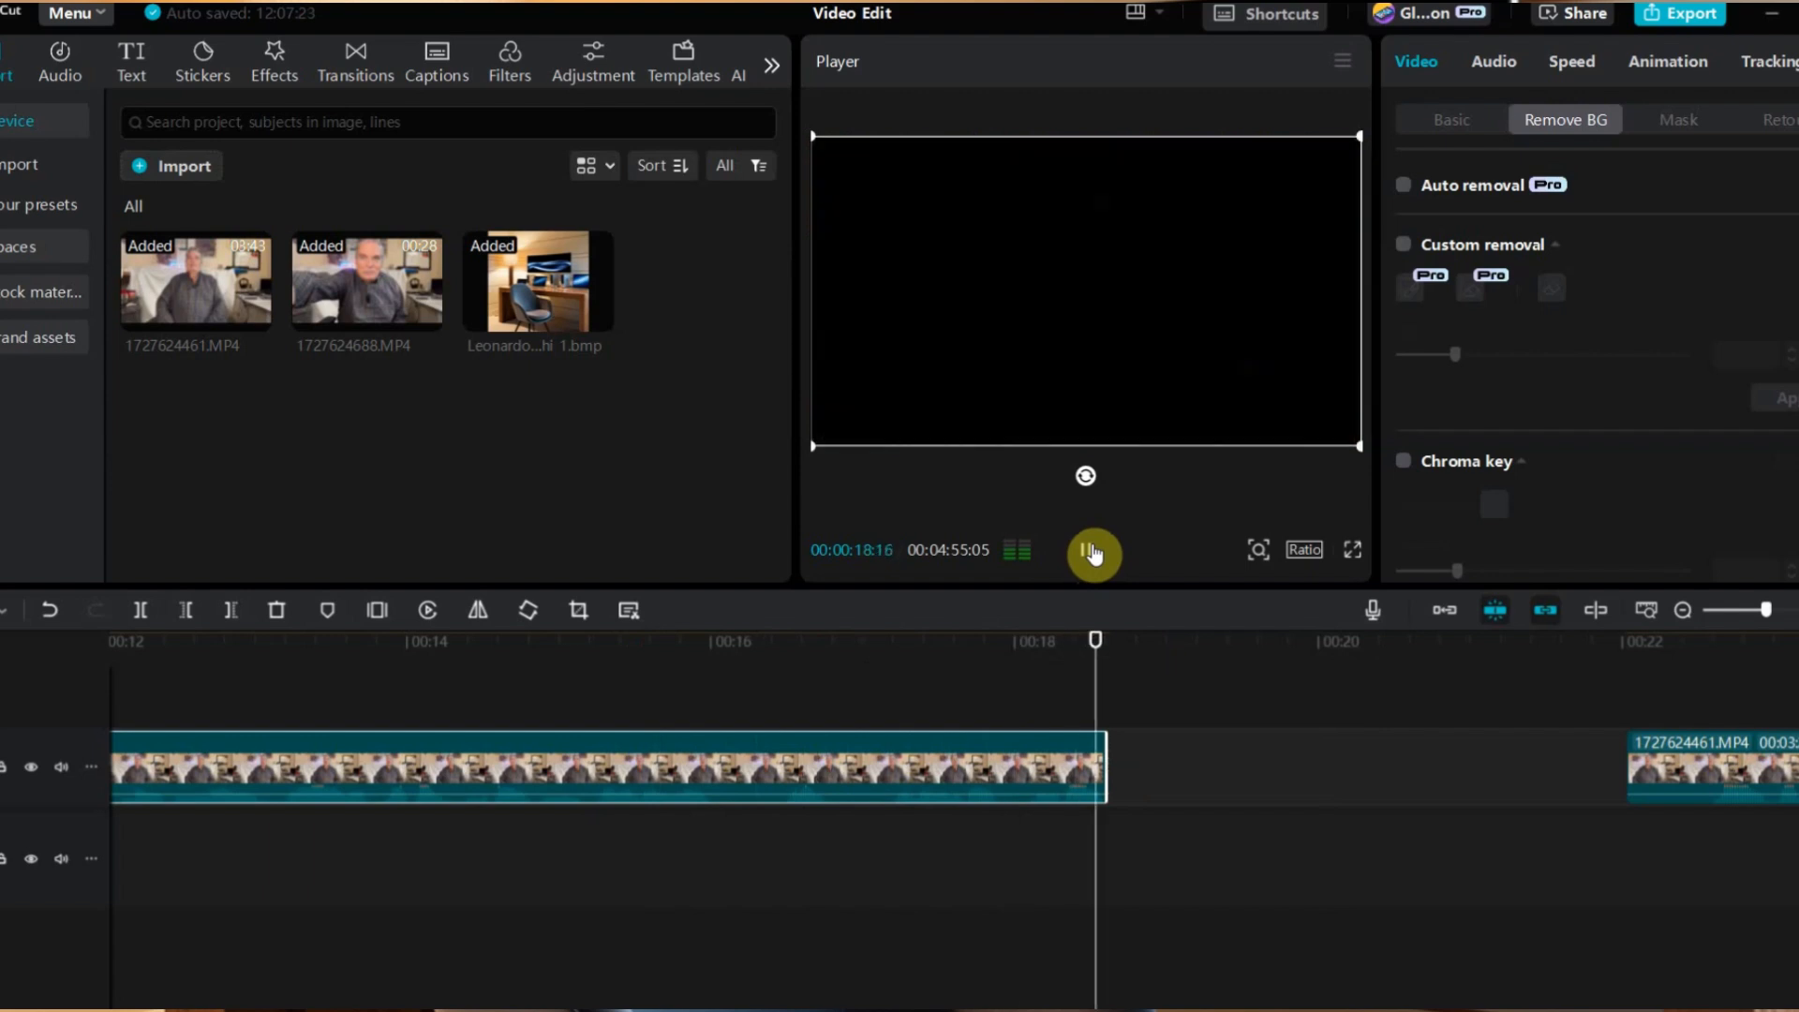
left_click(1089, 553)
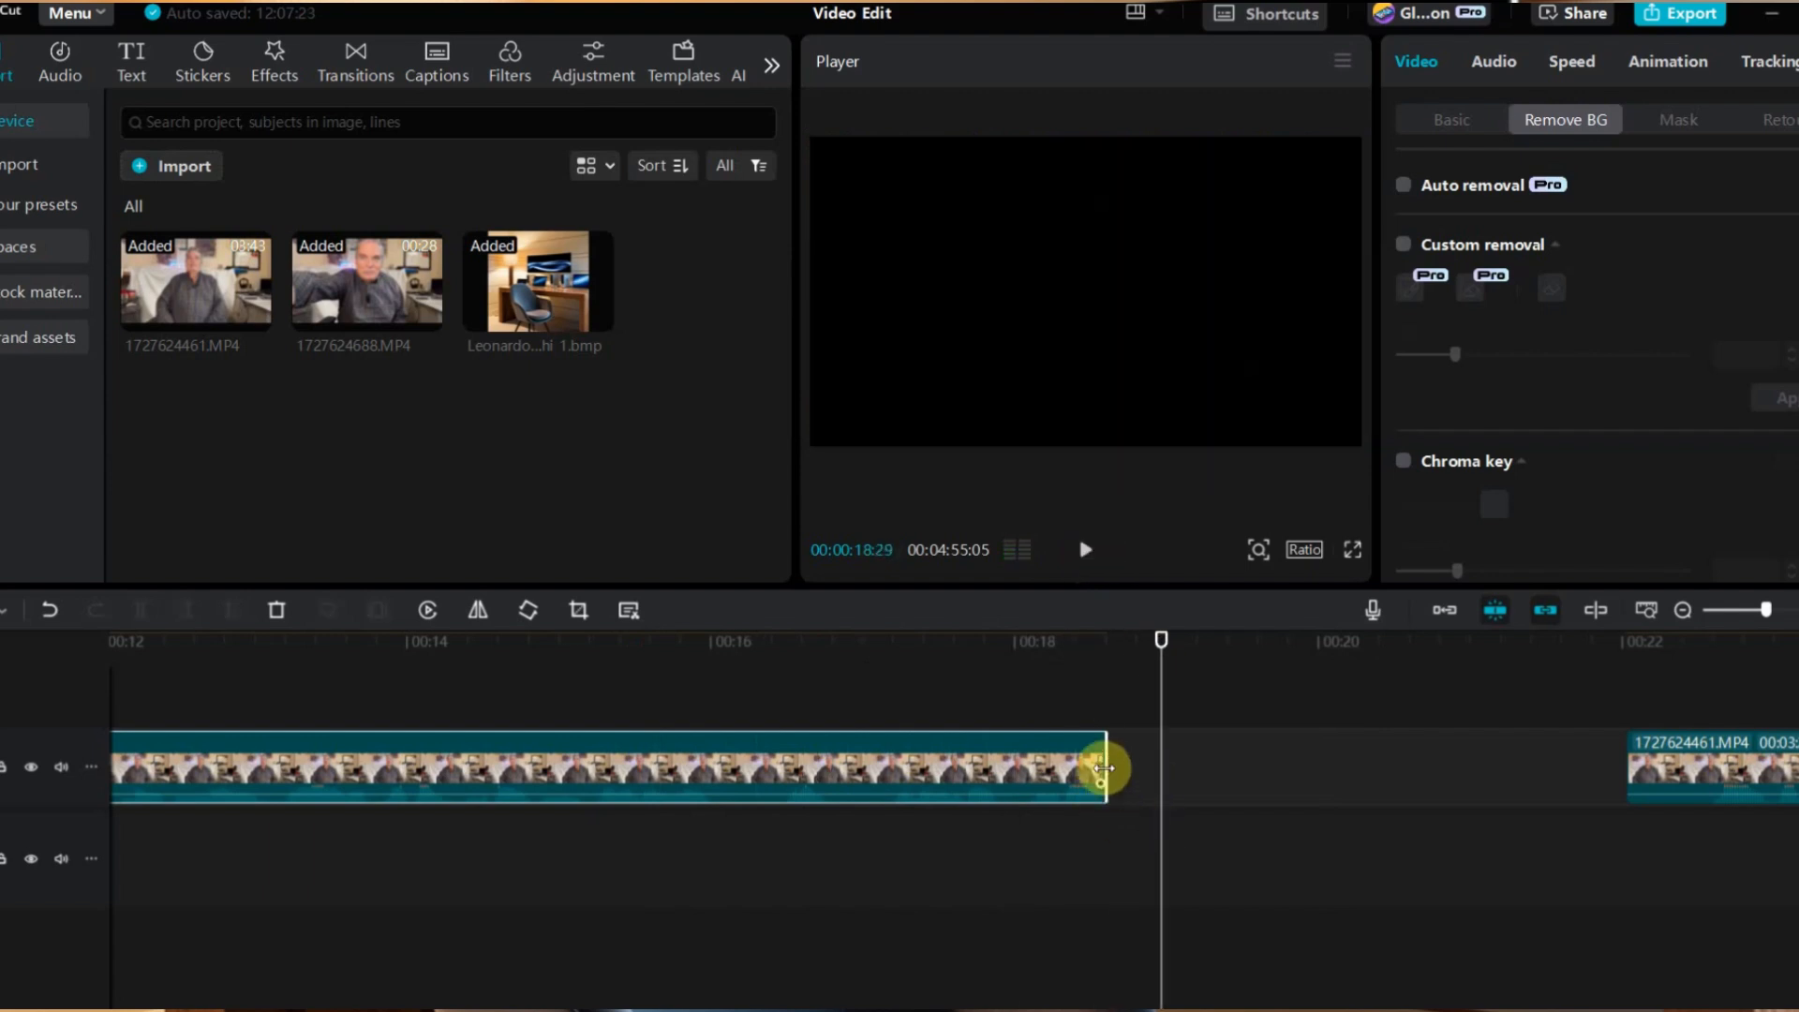
left_click_drag(1105, 770, 985, 789)
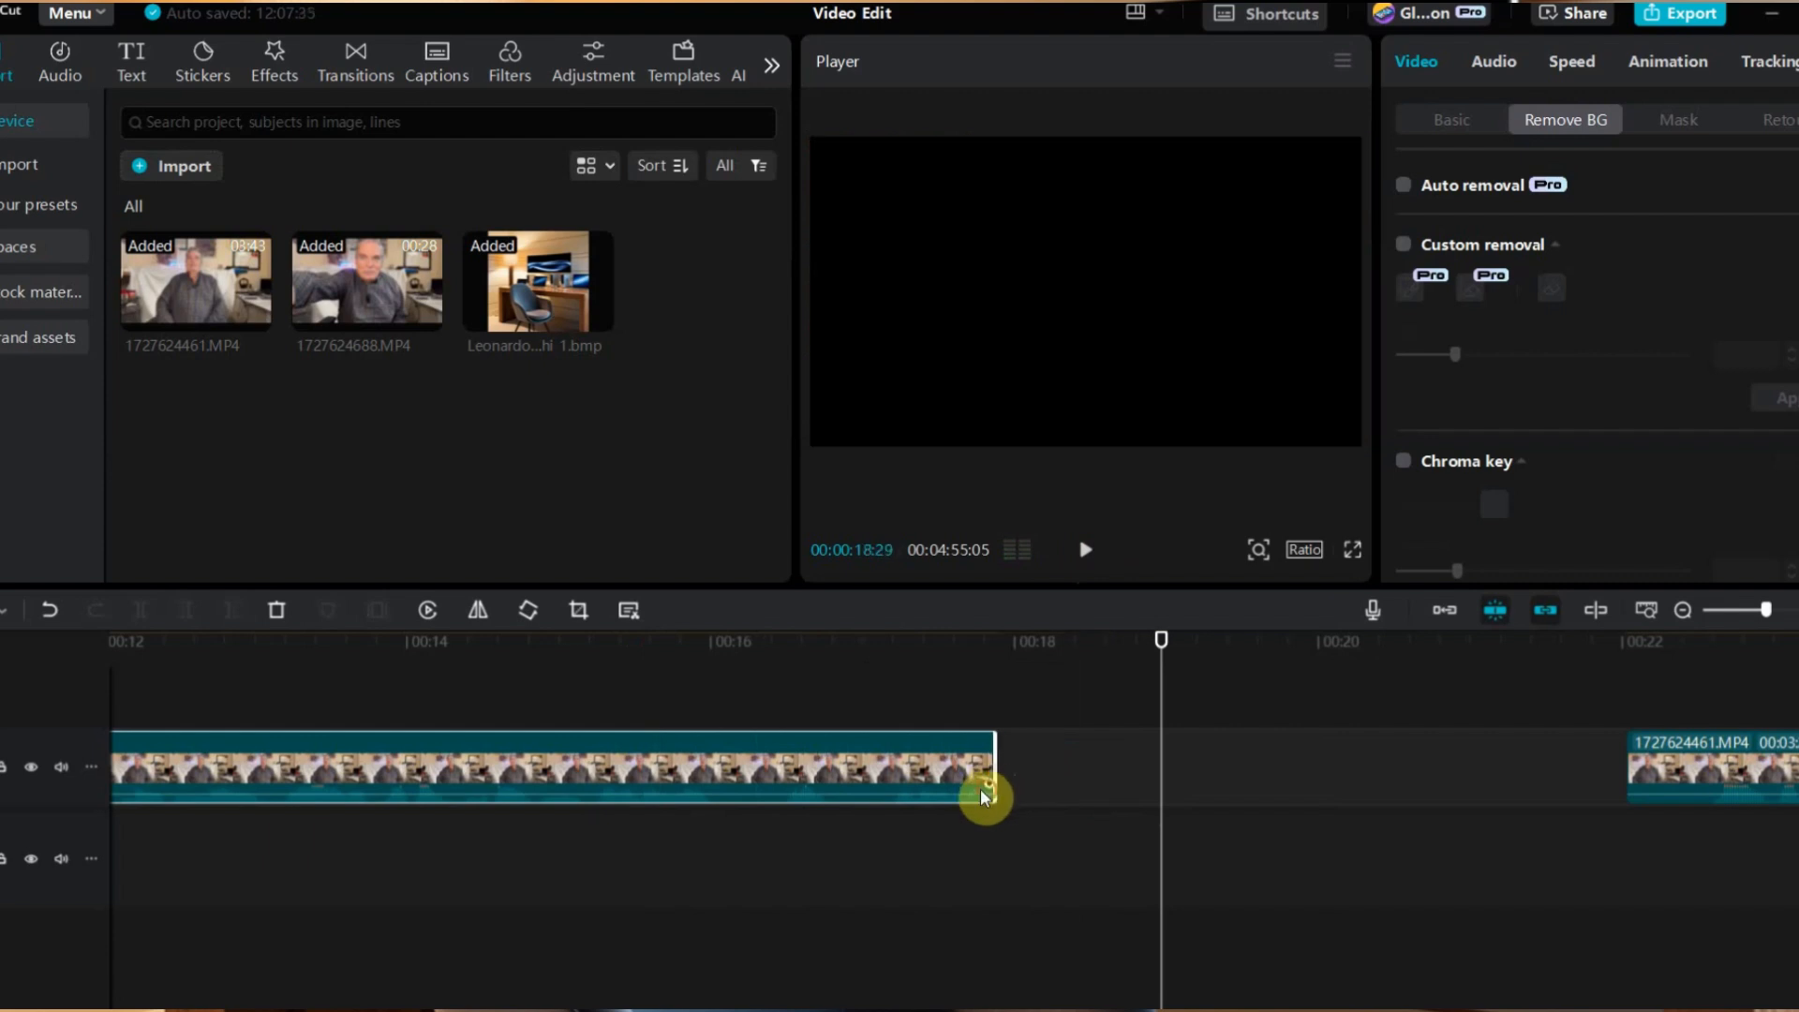
left_click(605, 650)
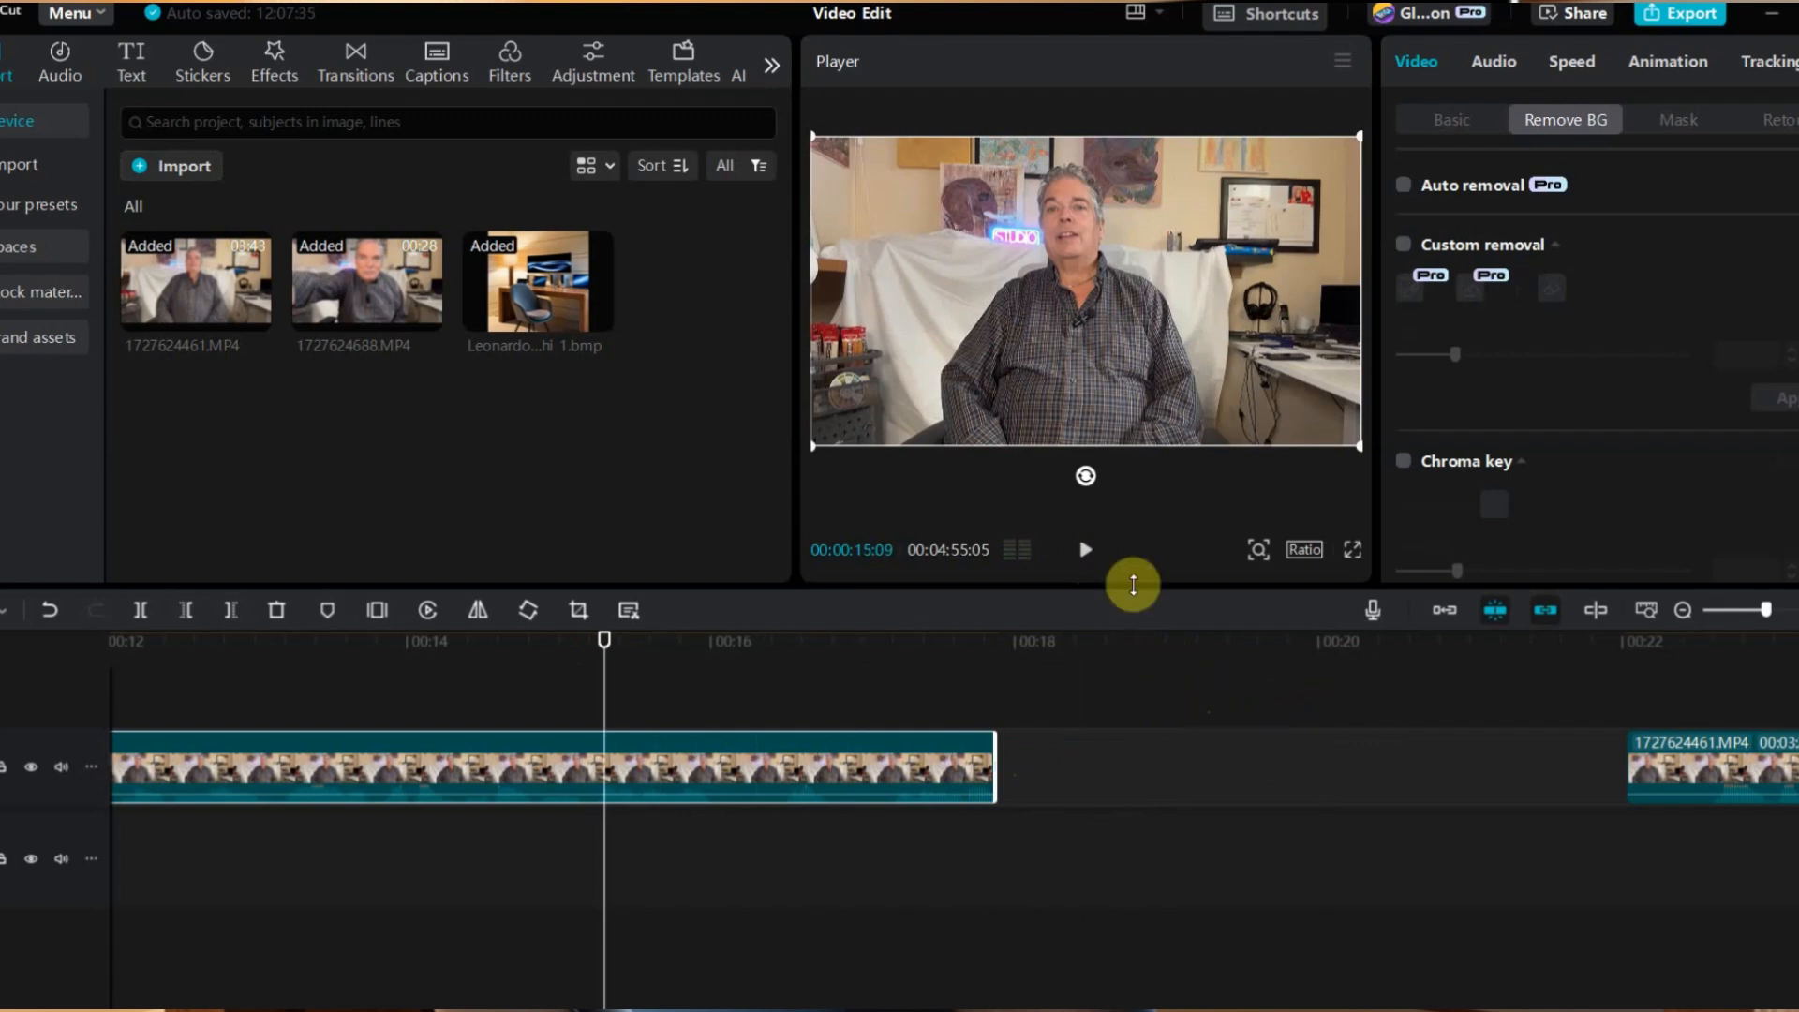
left_click(1084, 551)
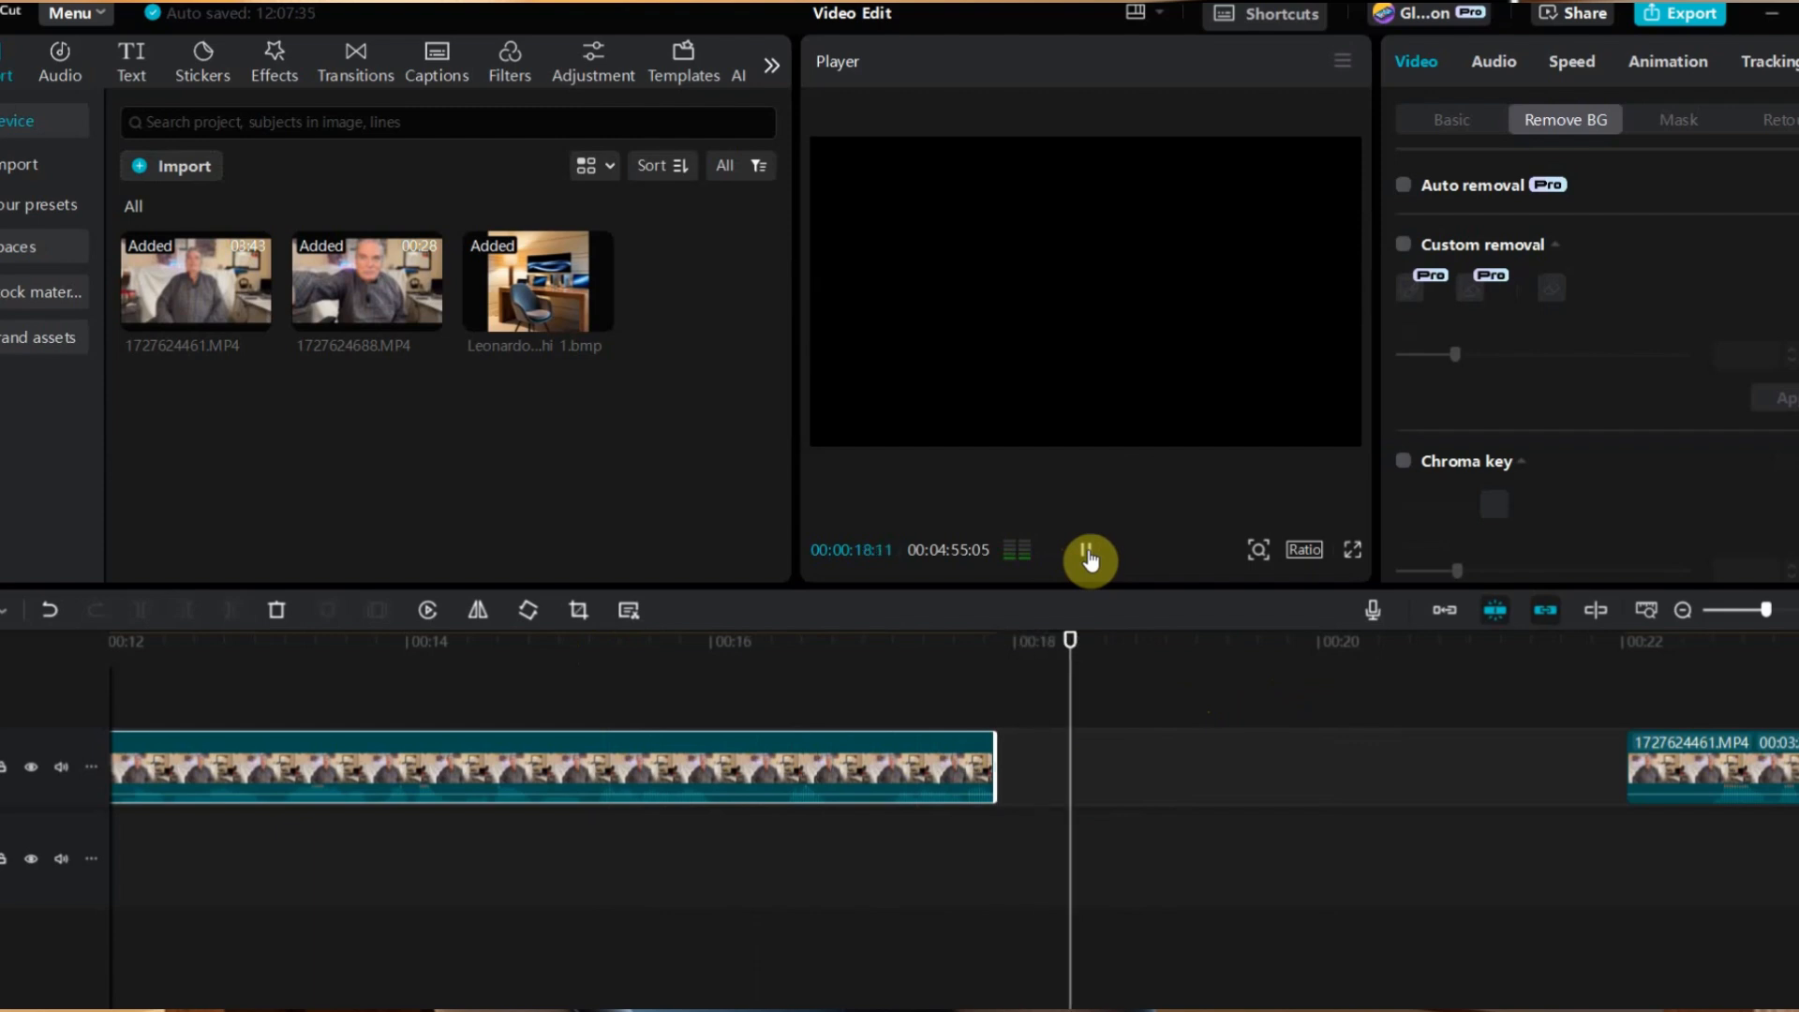
left_click(1088, 558)
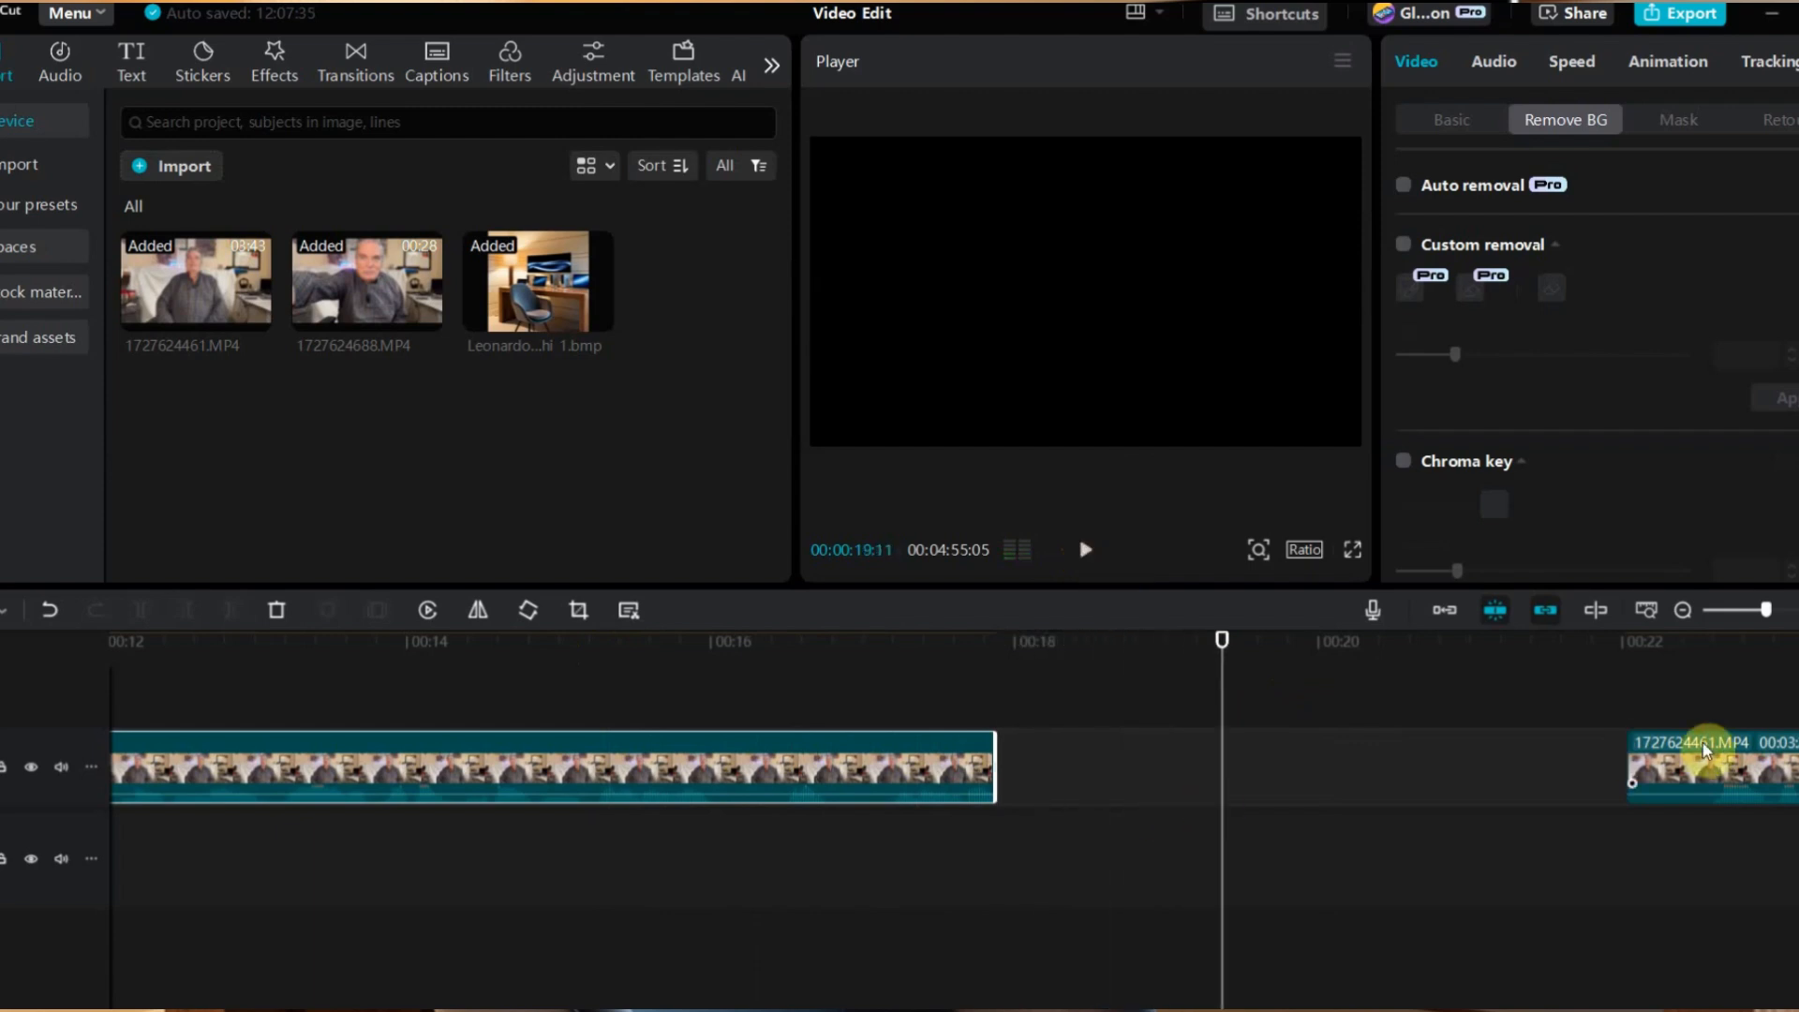
- Move the second 1727624461.MP4 section against the first to close the gap, and preview the join from 00:00:15:04 to 00:00:22:02
left_click(1692, 763)
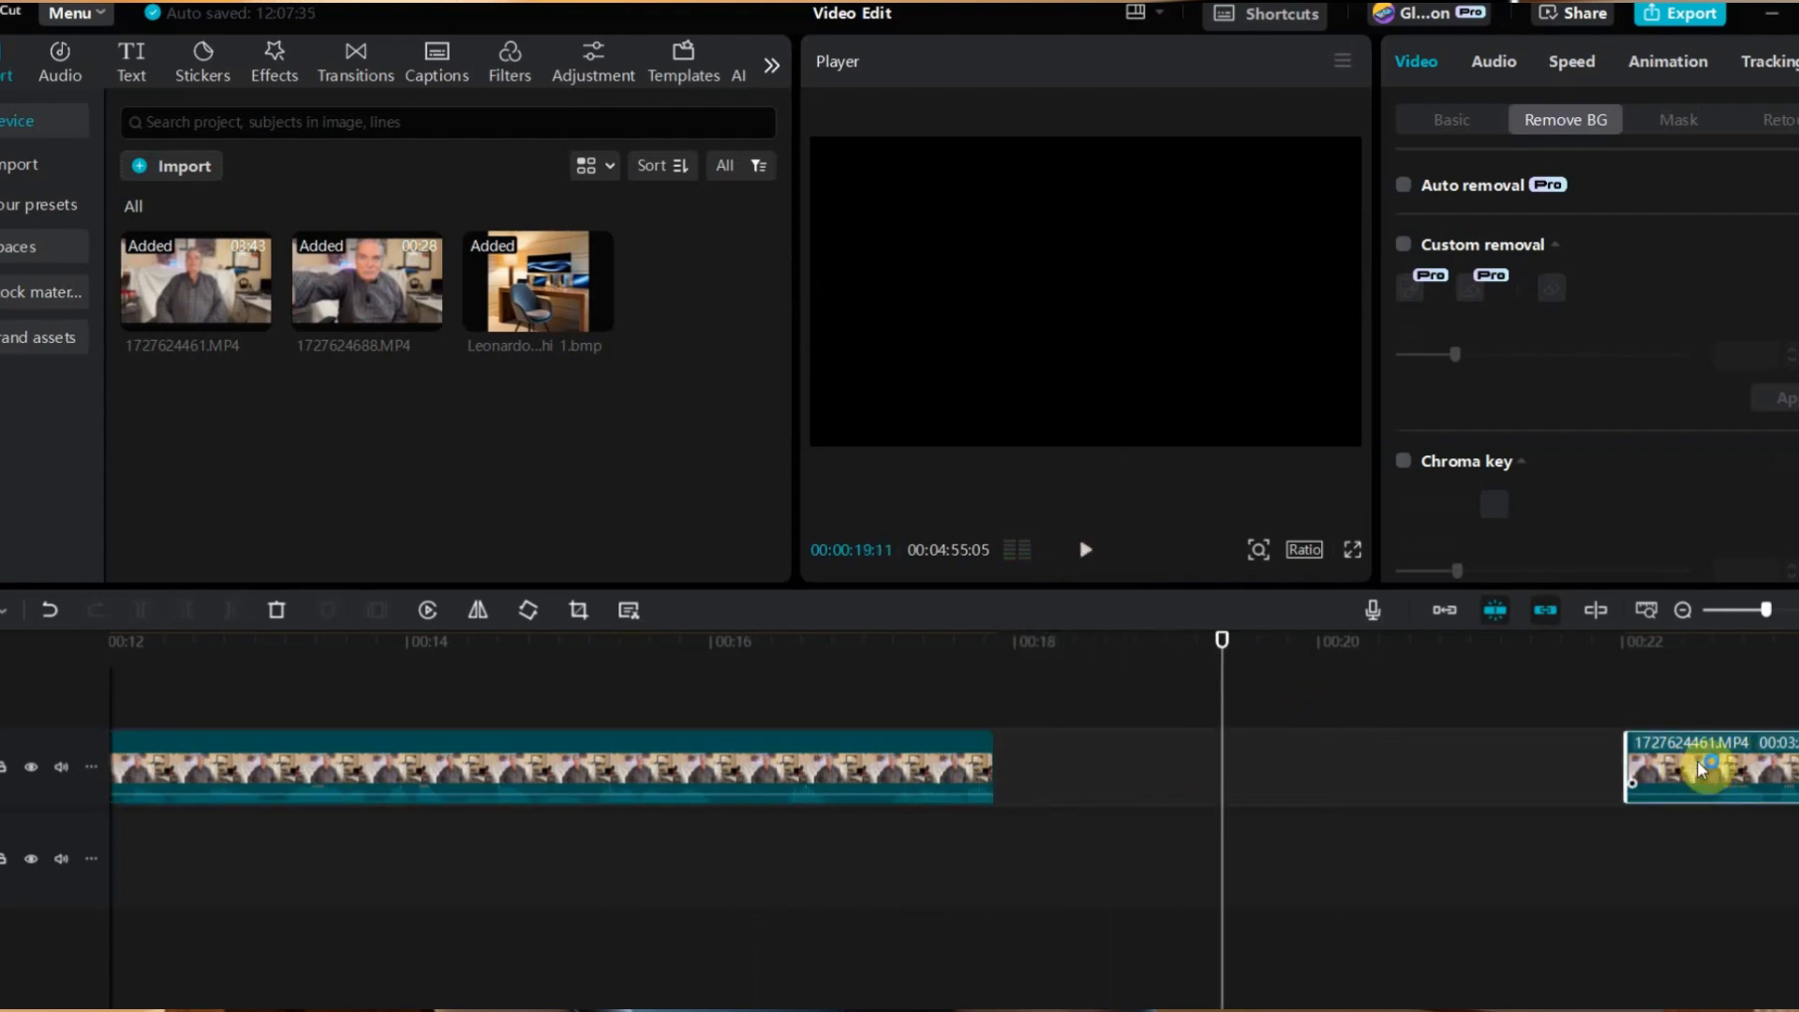
left_click_drag(1696, 757, 1066, 767)
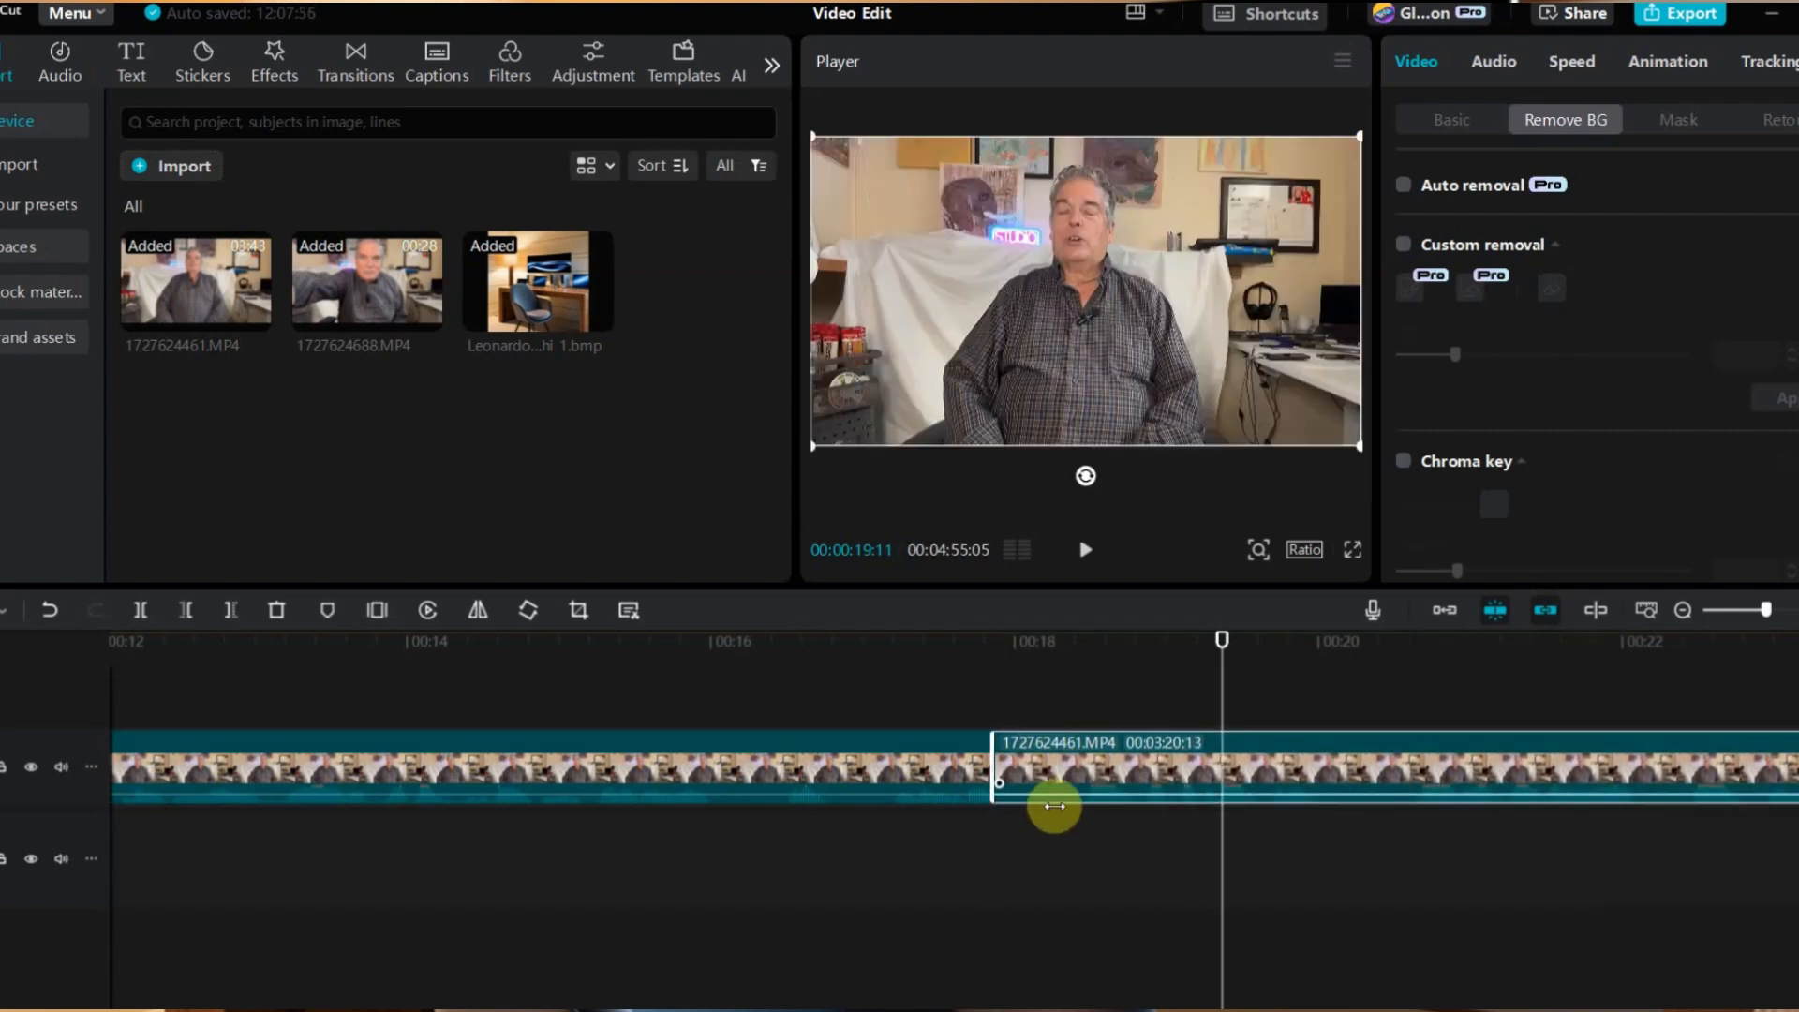
left_click(578, 658)
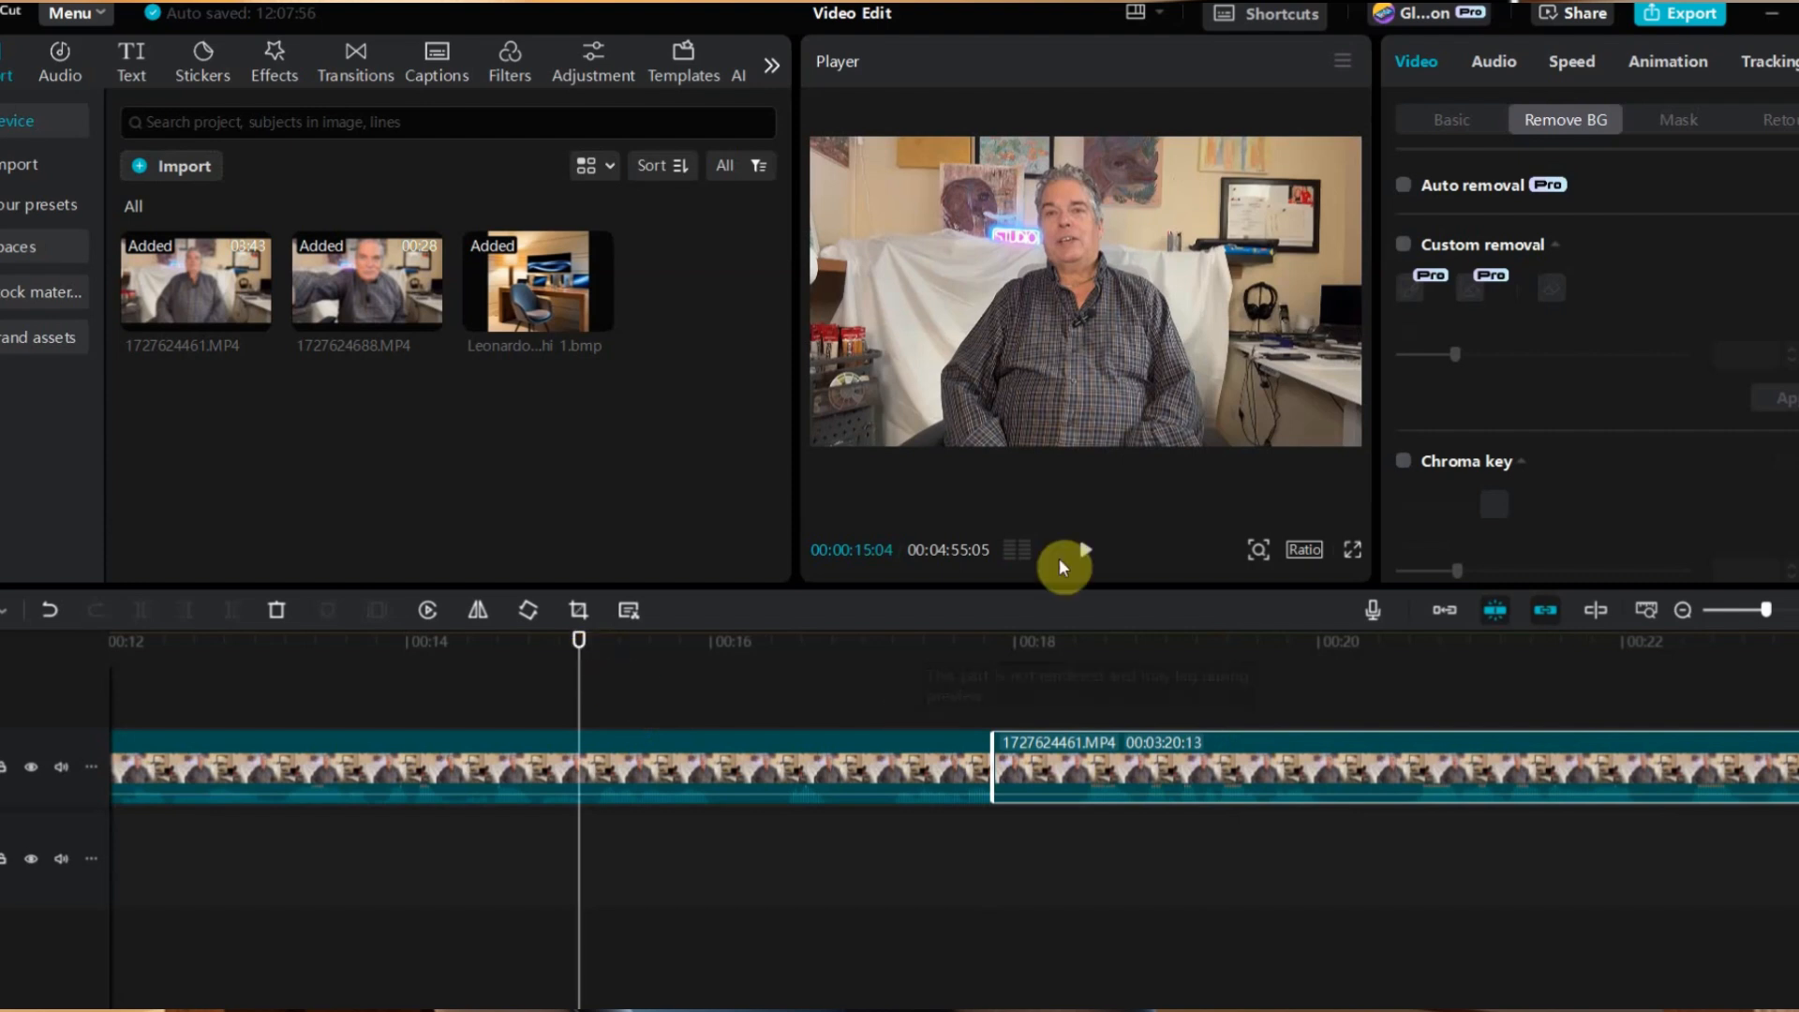
left_click(1087, 554)
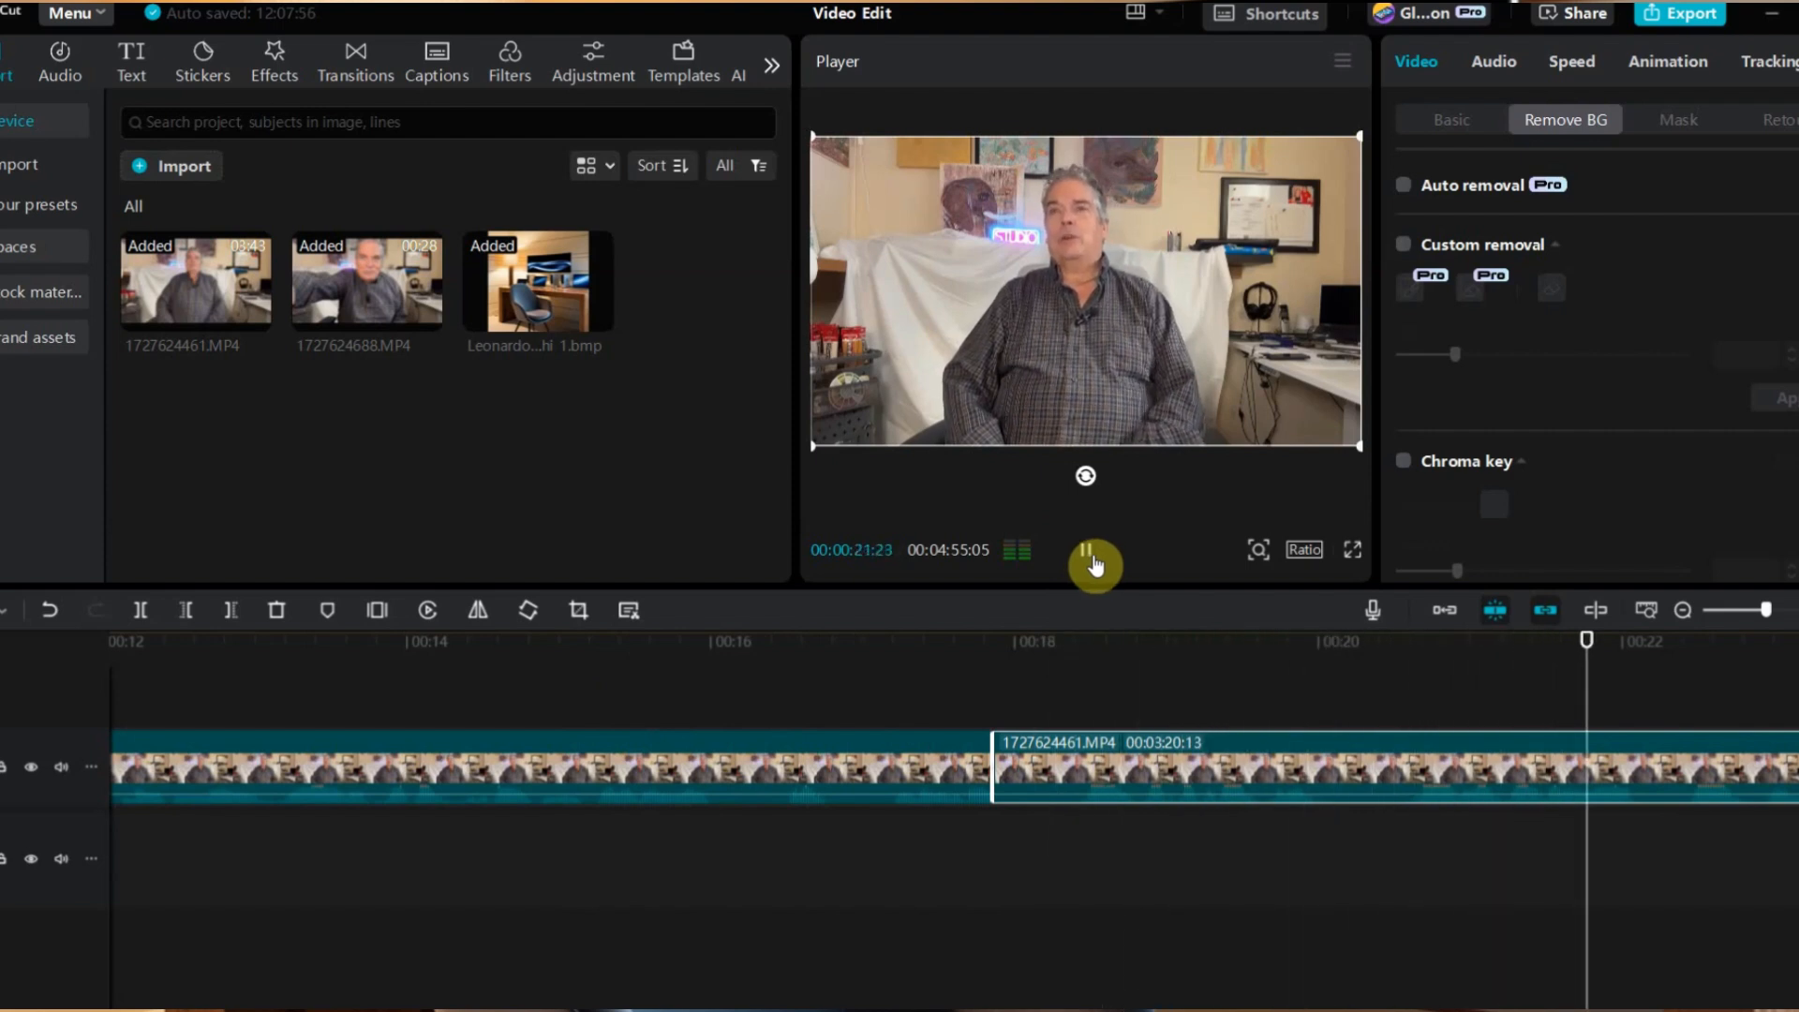
left_click(1090, 558)
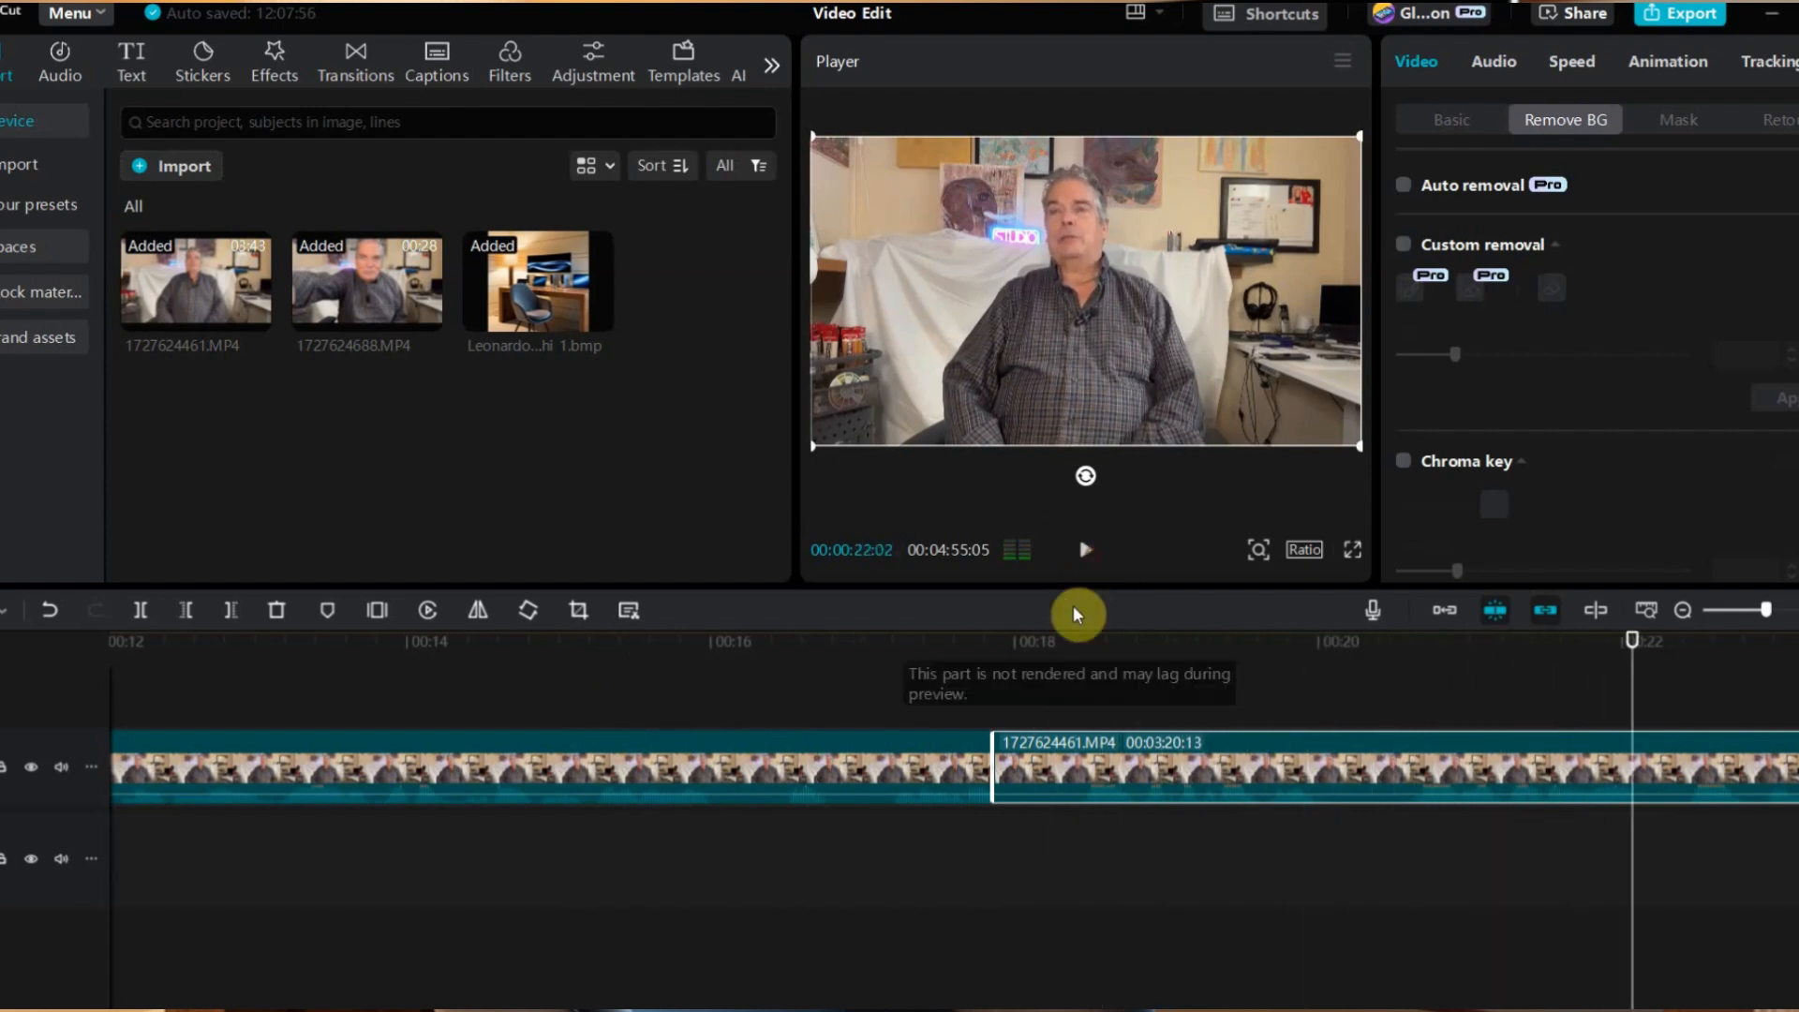
- Trim the first section's end to about 17.7 seconds and move the following section against it to close the gap
left_click(964, 757)
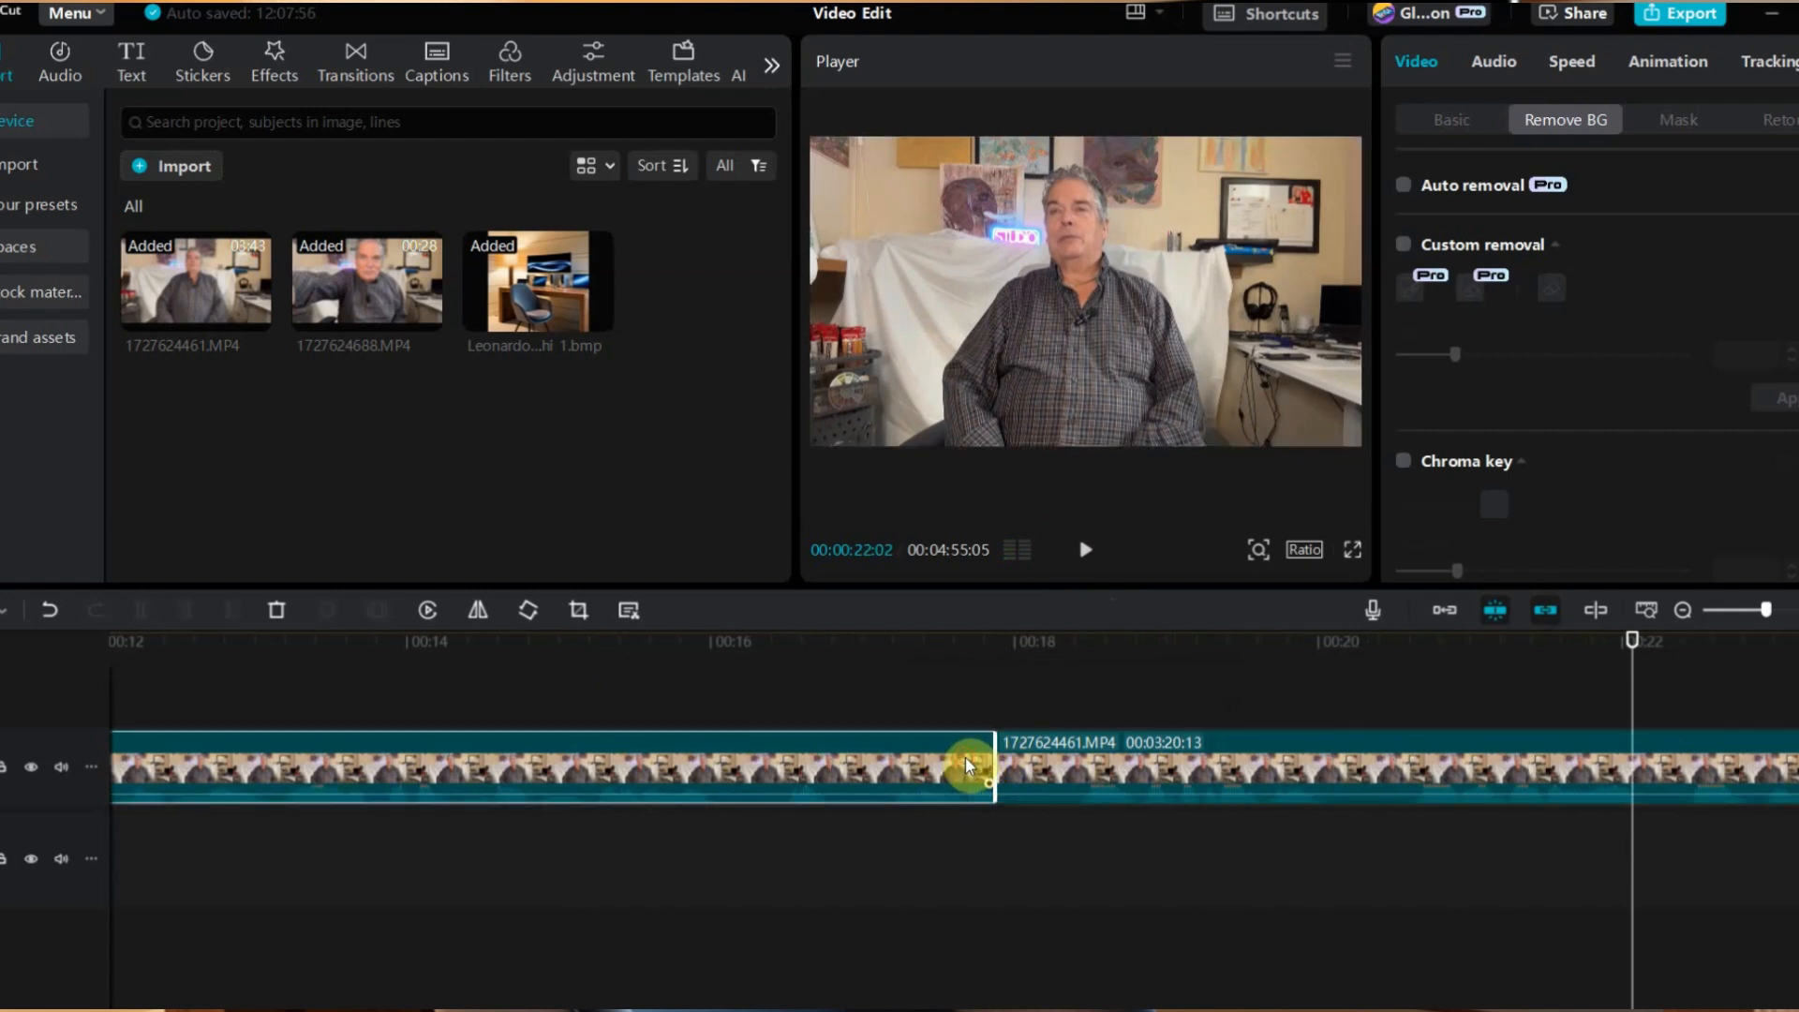
left_click_drag(993, 761, 965, 763)
left_click(1135, 772)
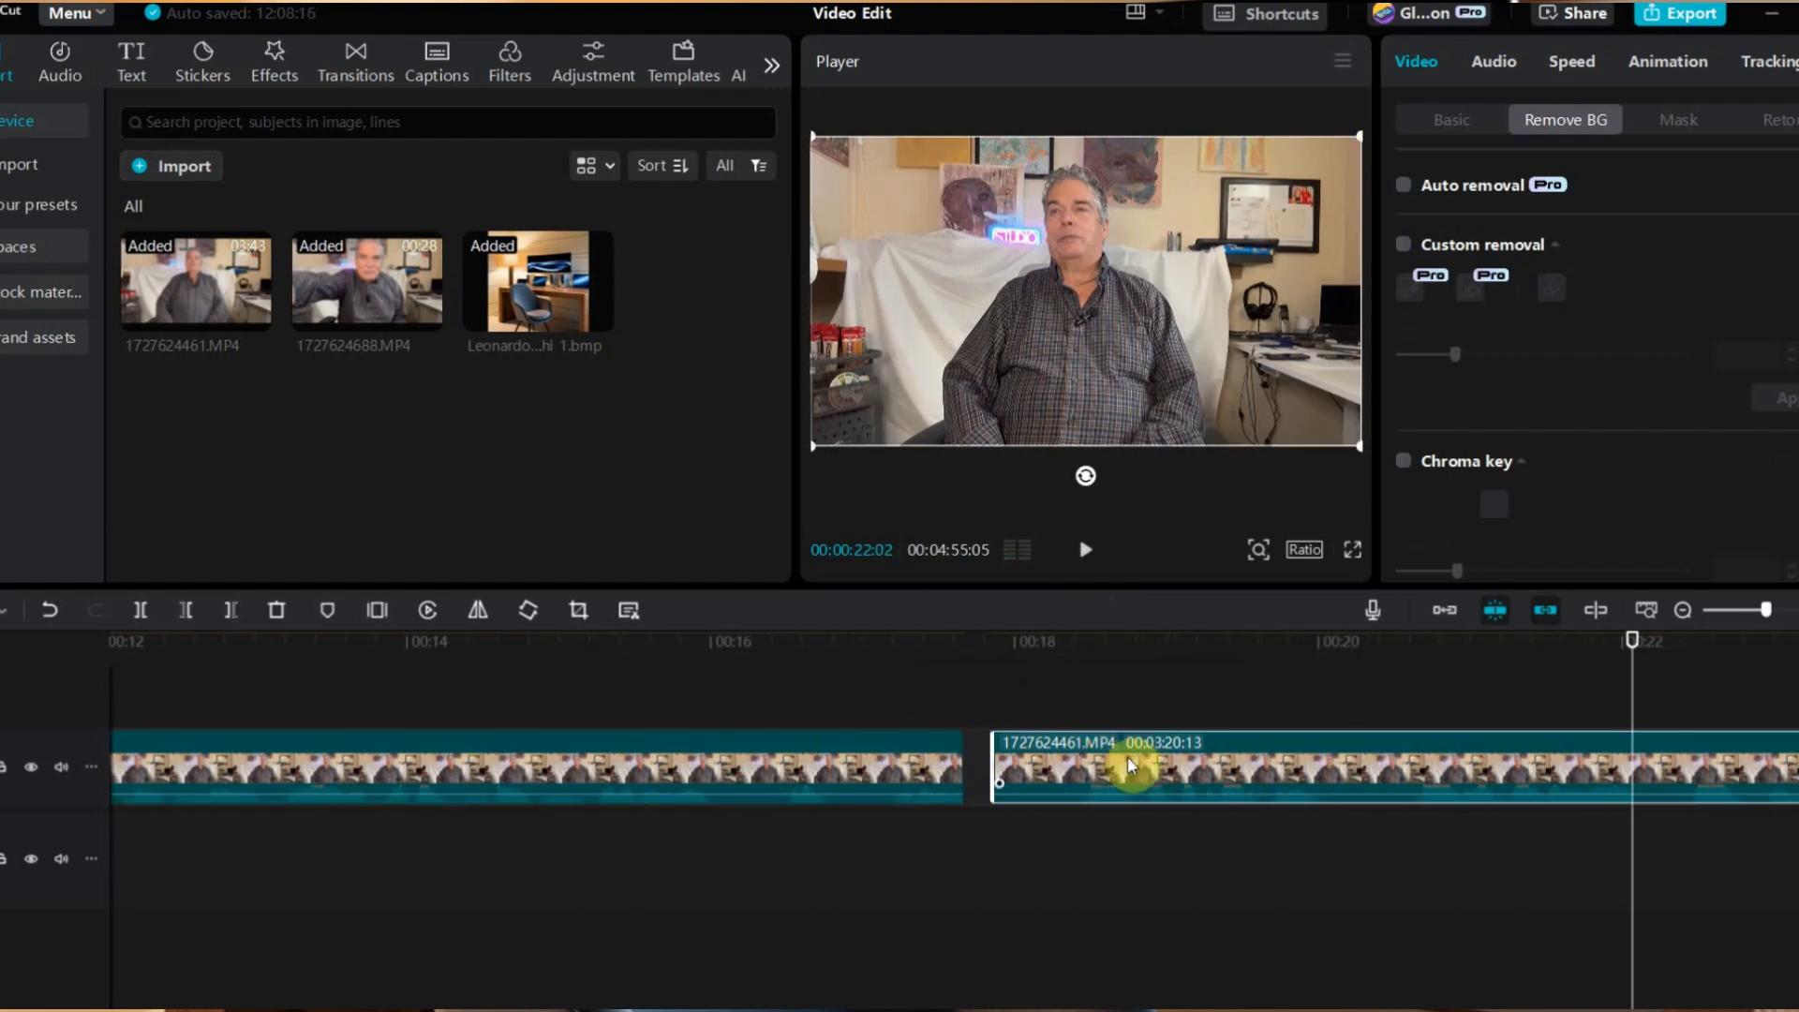
left_click_drag(1132, 755, 1128, 843)
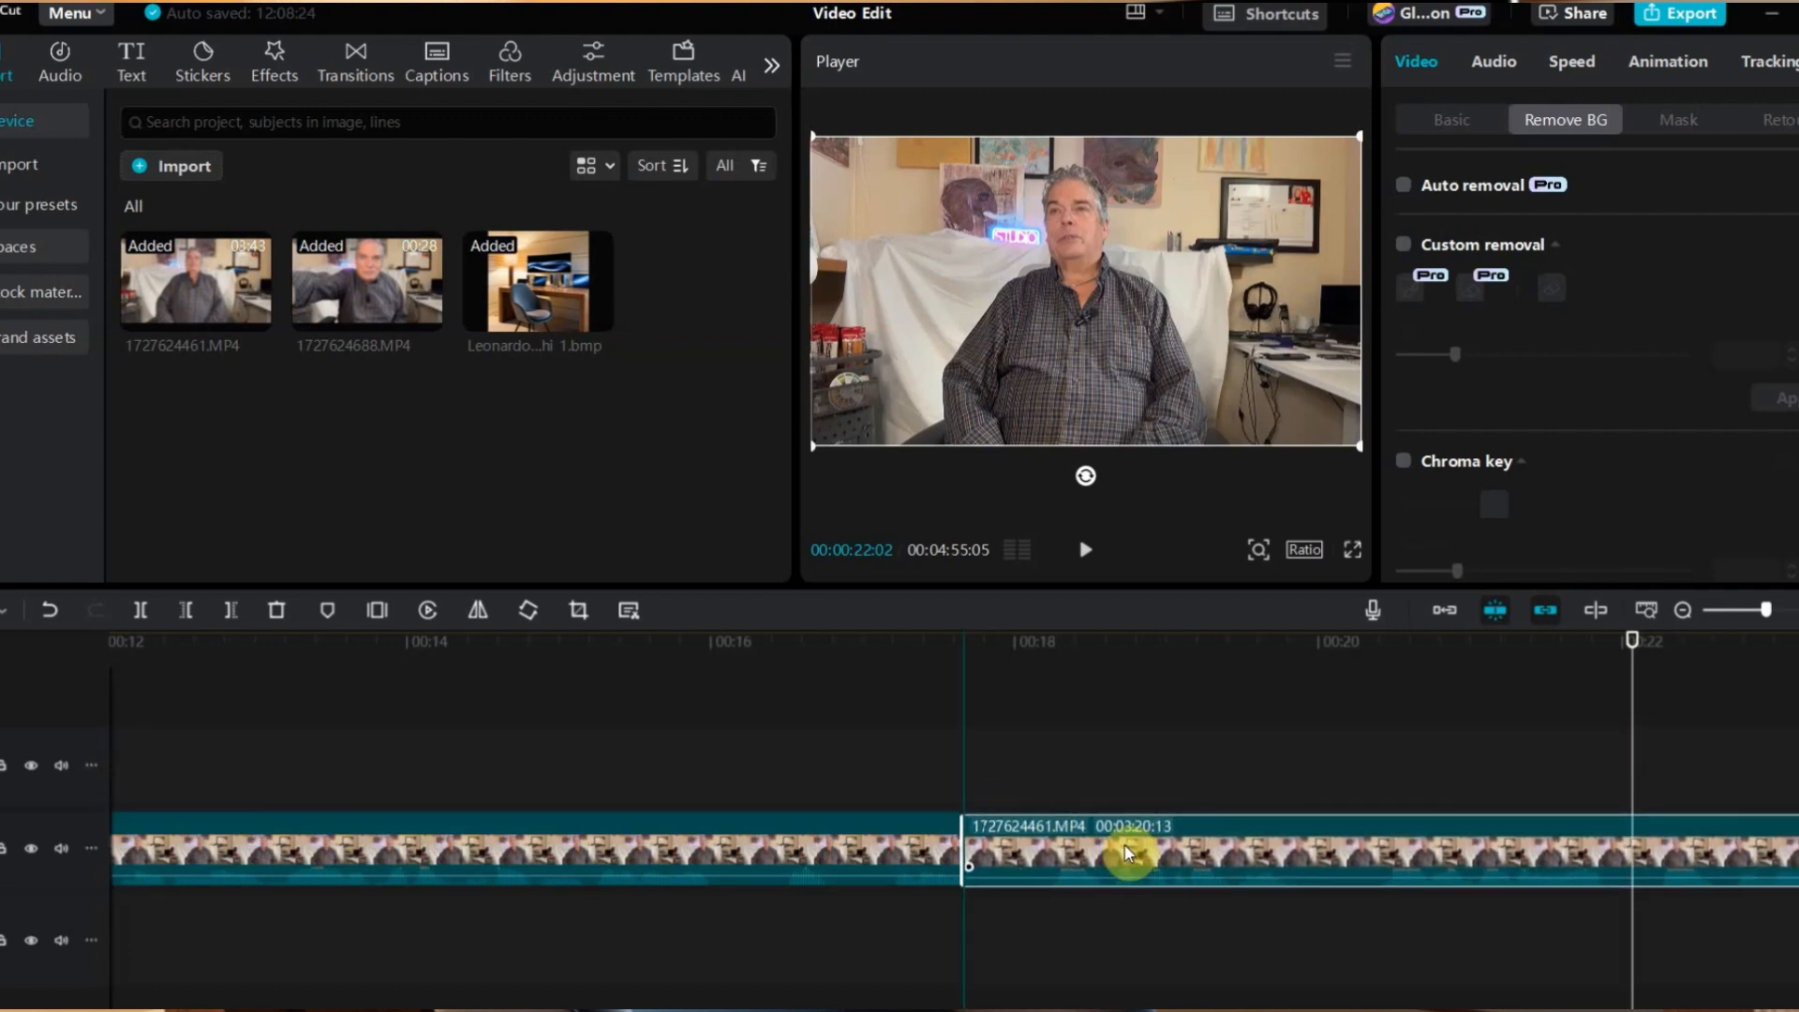
left_click_drag(1129, 853, 1125, 852)
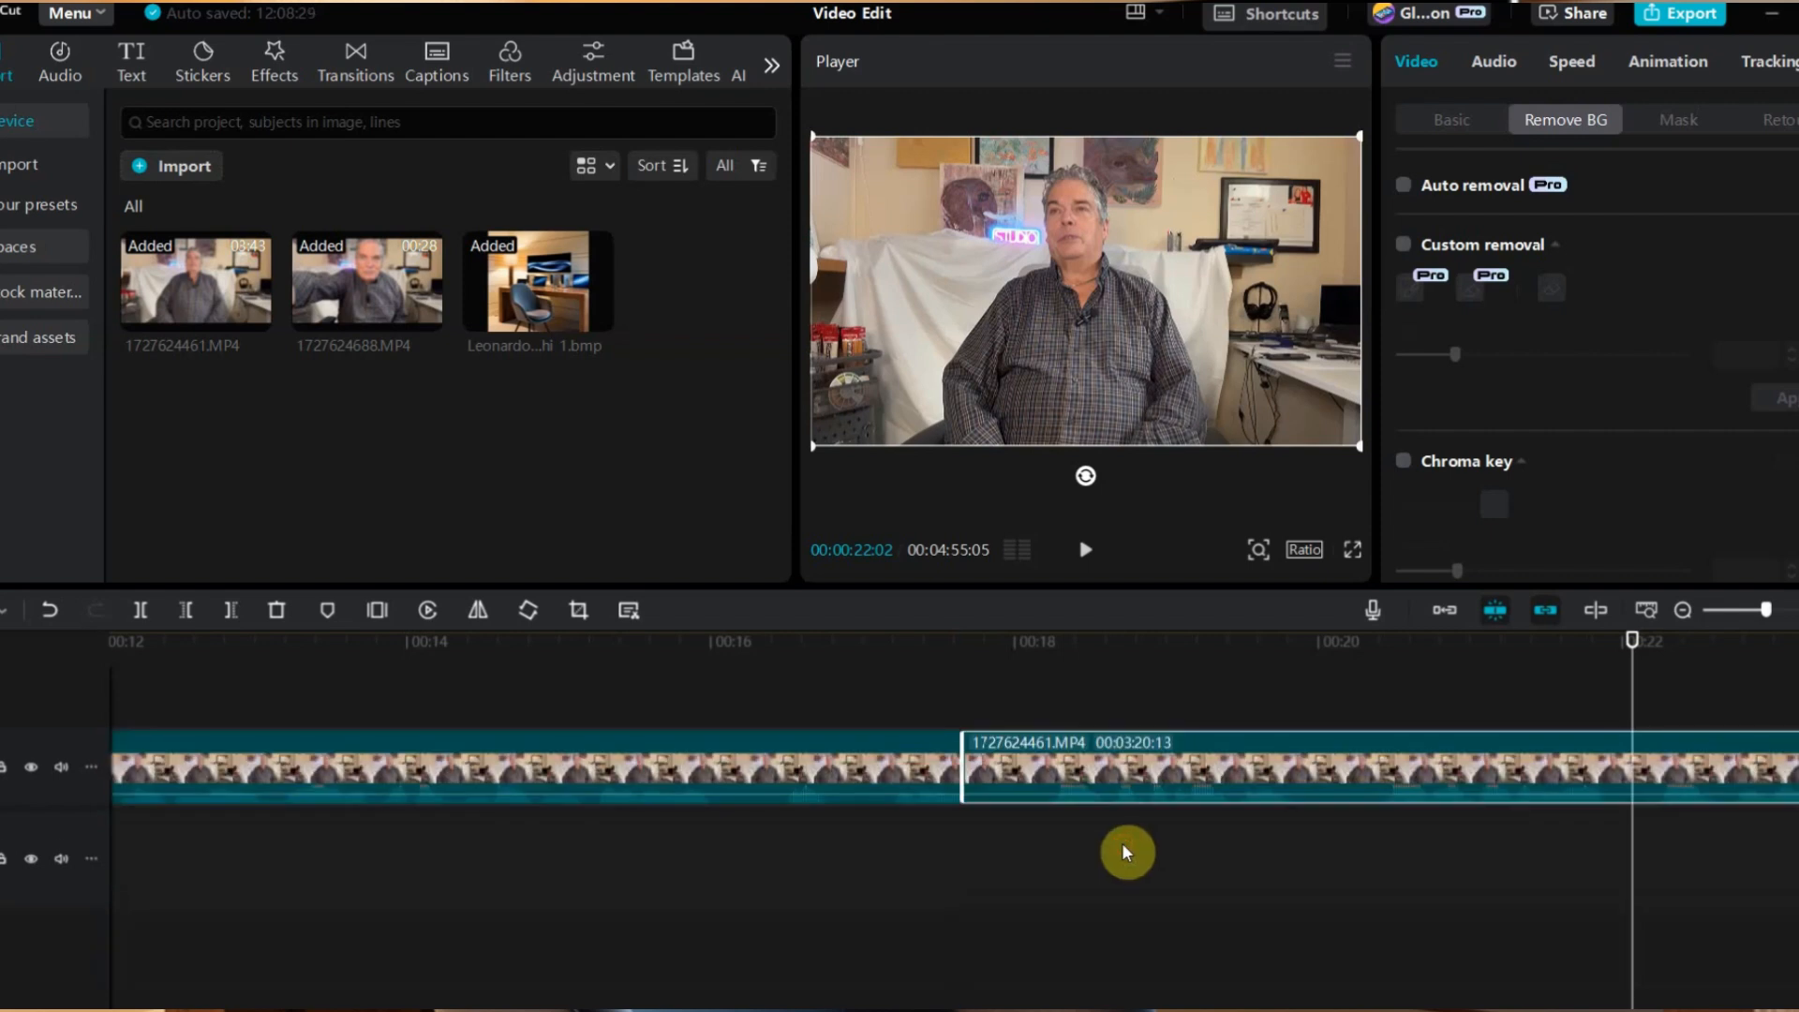
- Preview the join between the two 1727624461.MP4 sections, playing from 00:00:17:03 and again from 00:00:16:05
left_click(877, 659)
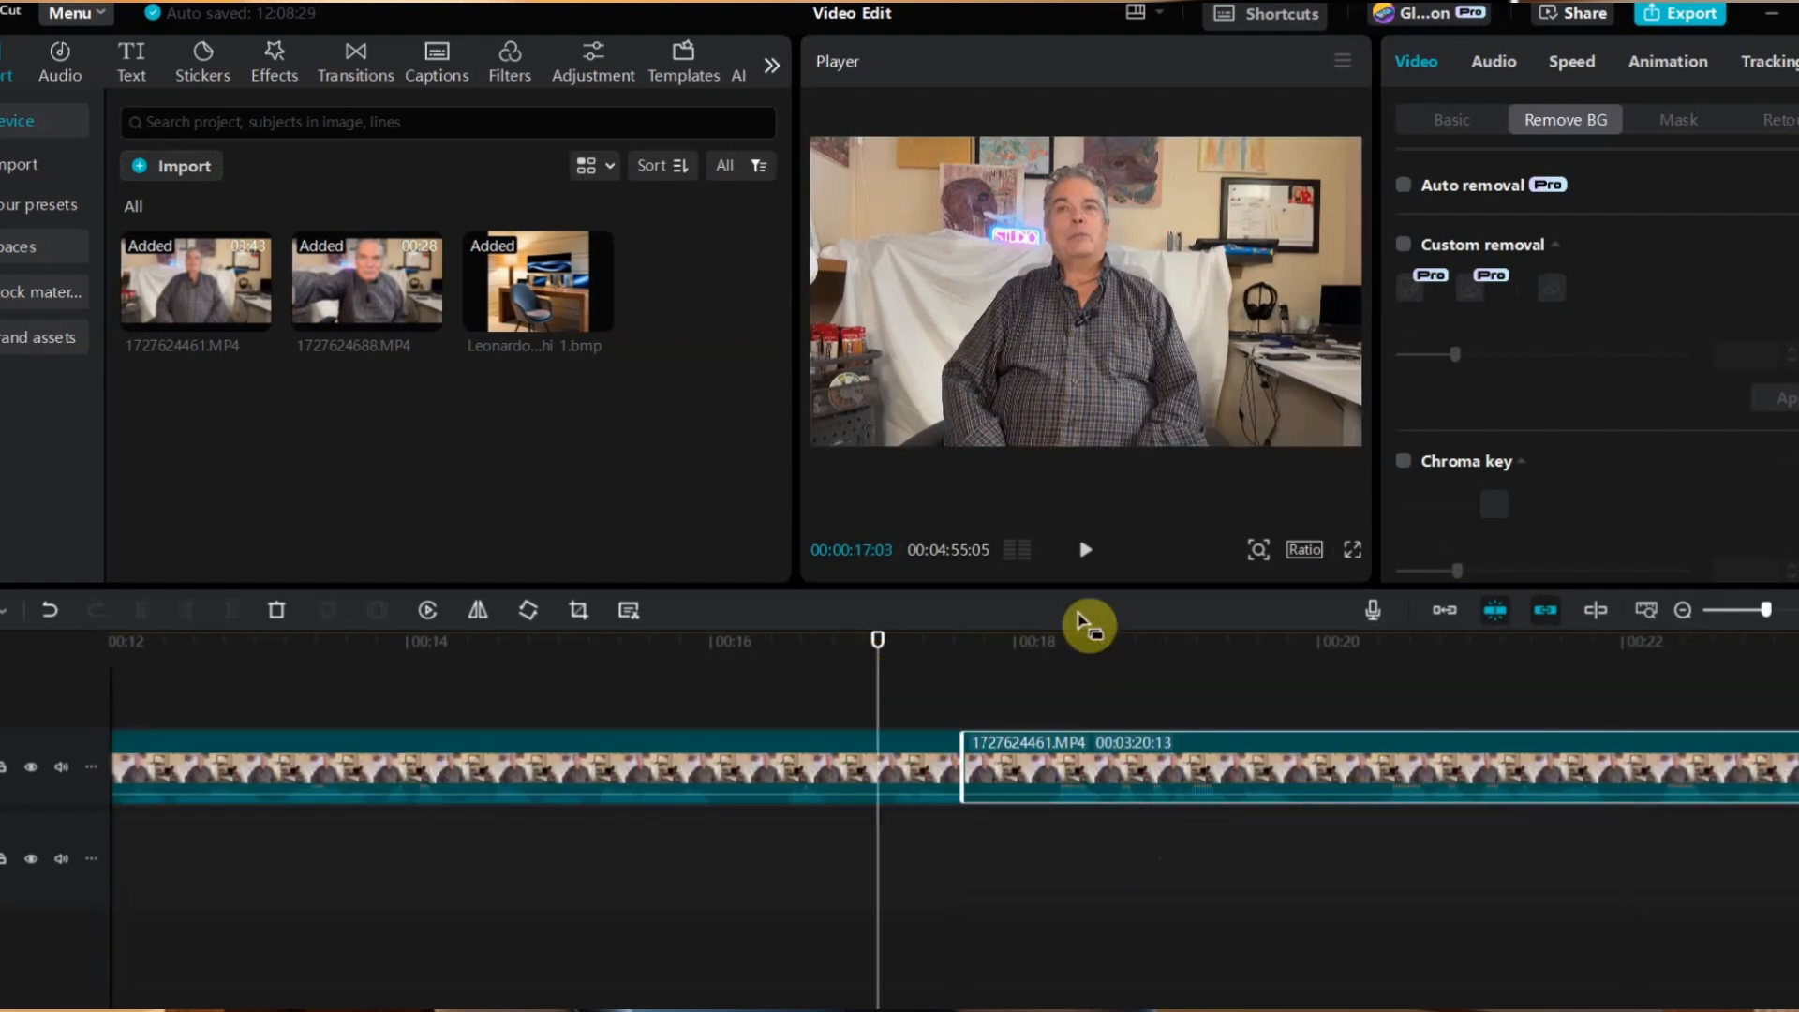
left_click(1082, 555)
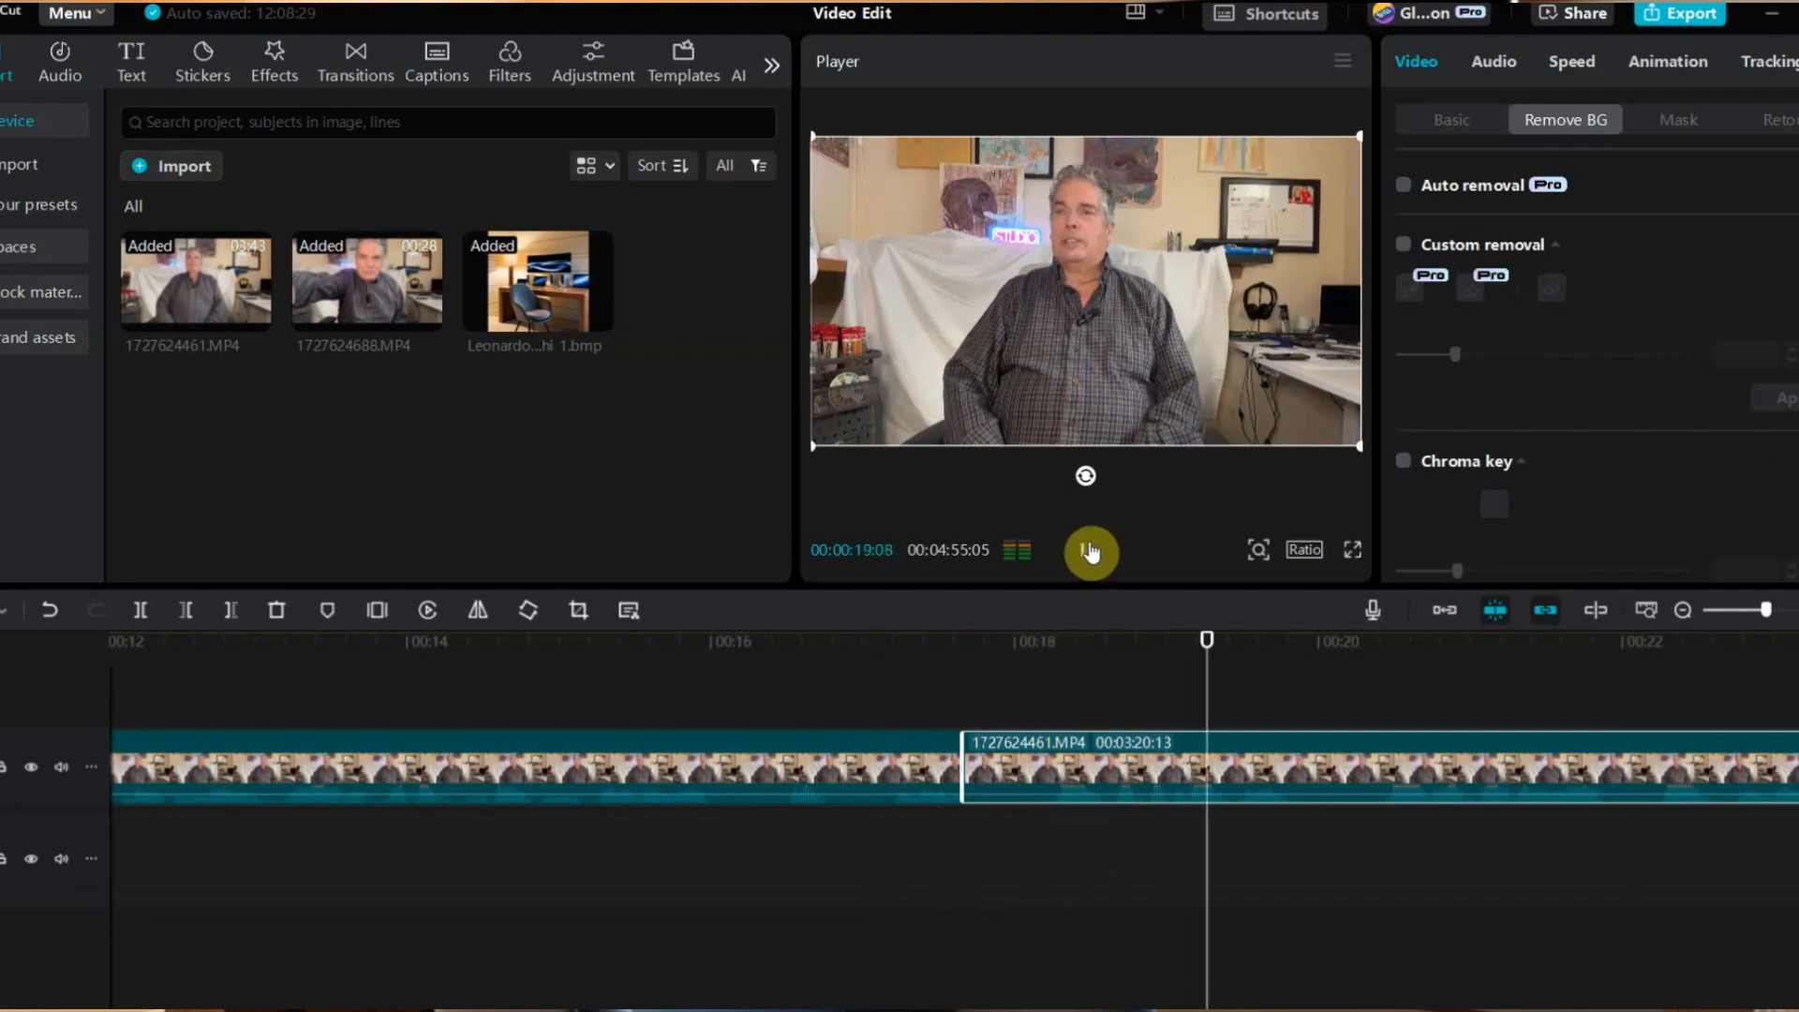
left_click(1084, 554)
left_click(807, 694)
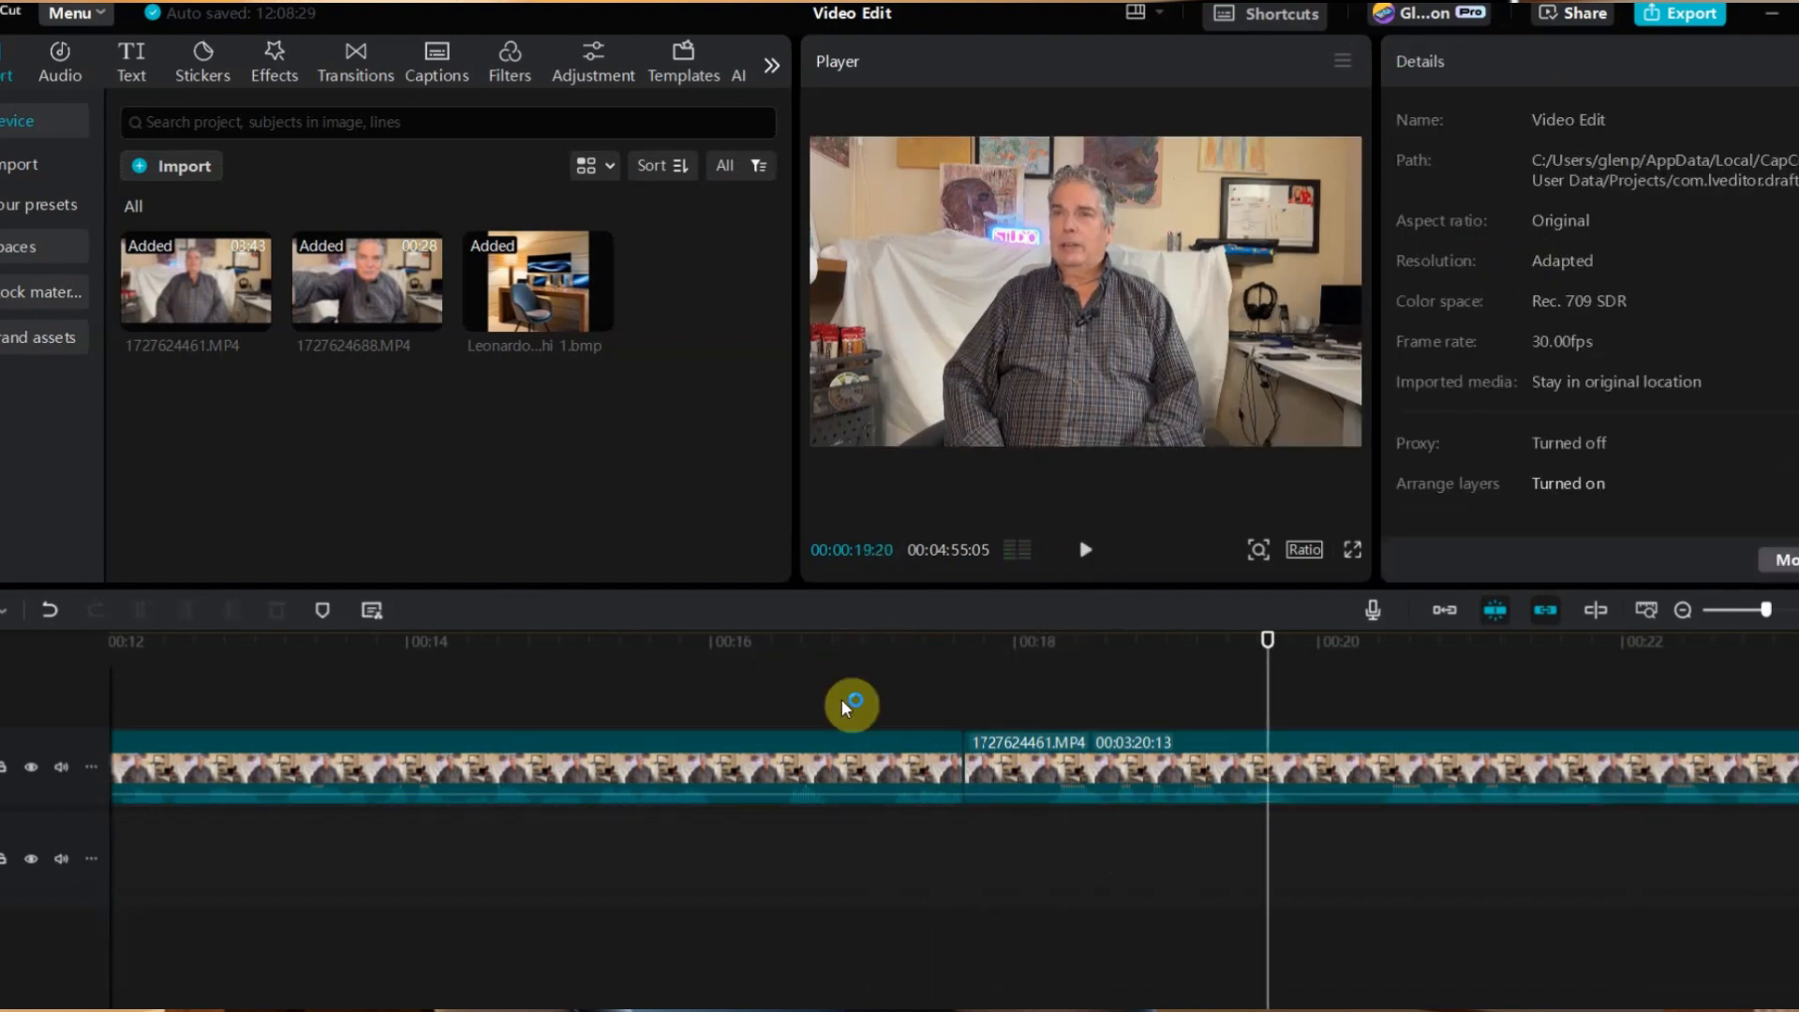
left_click(727, 651)
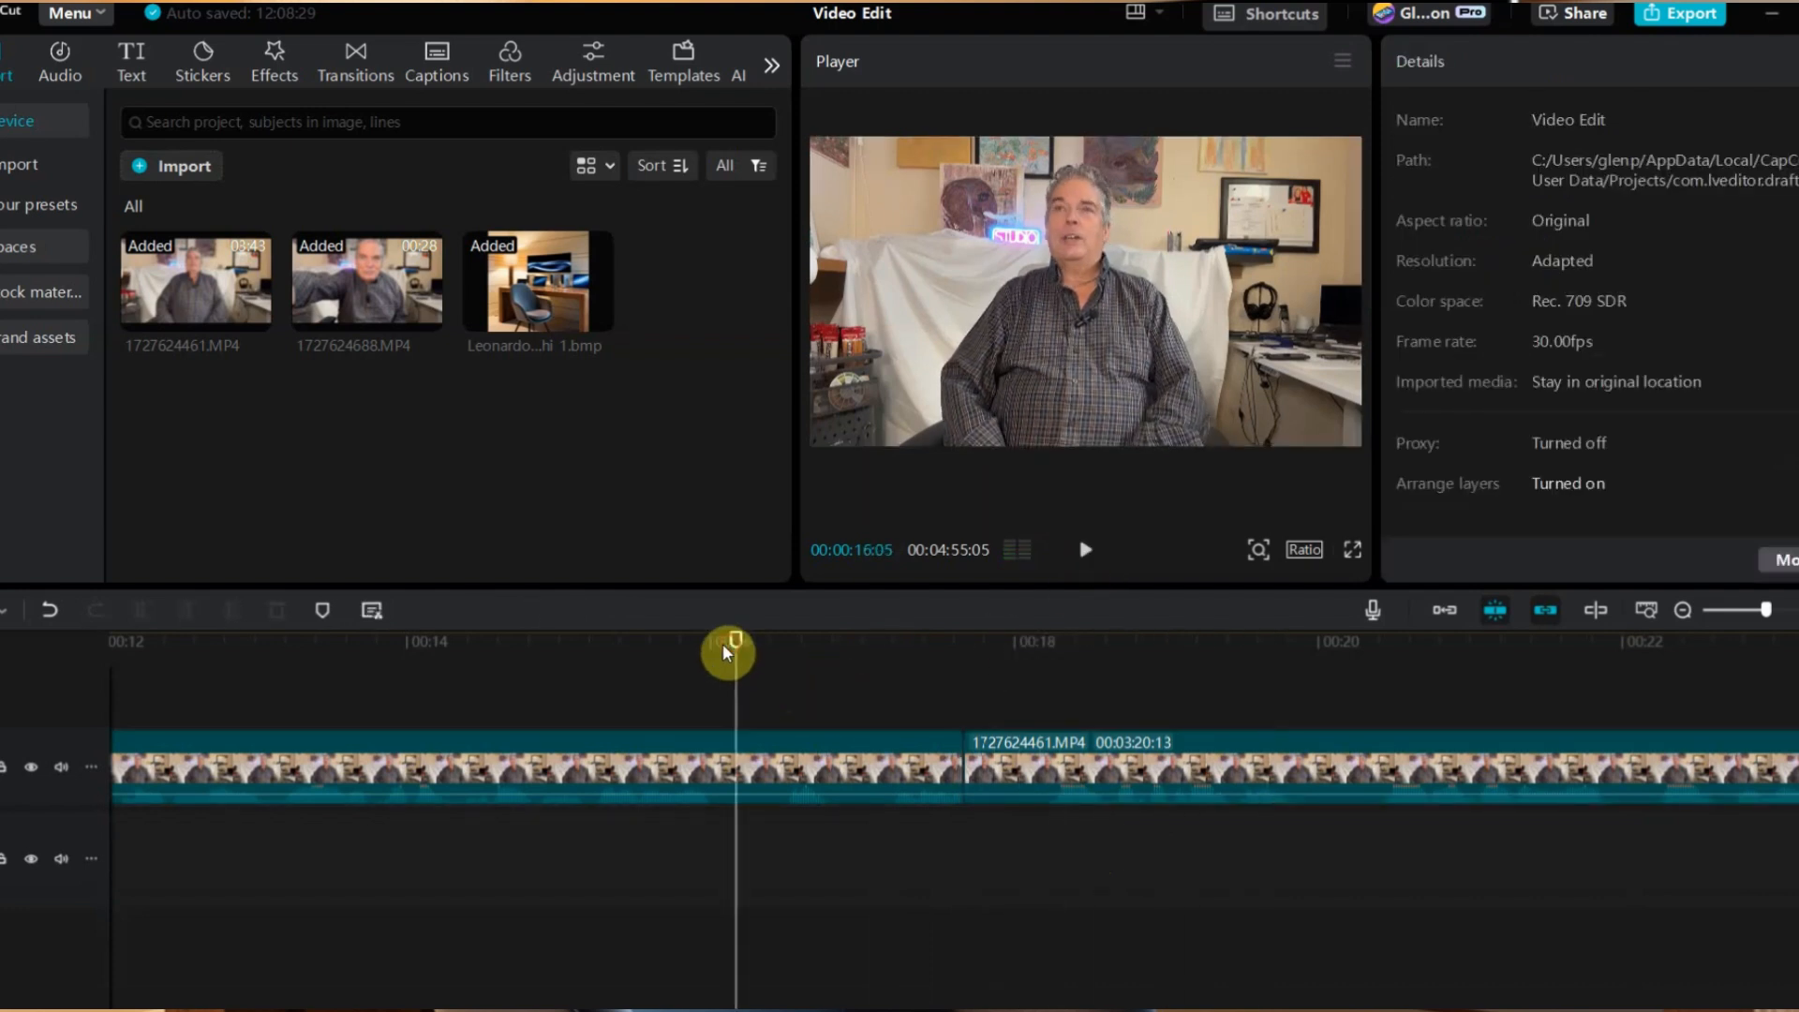
left_click(1087, 553)
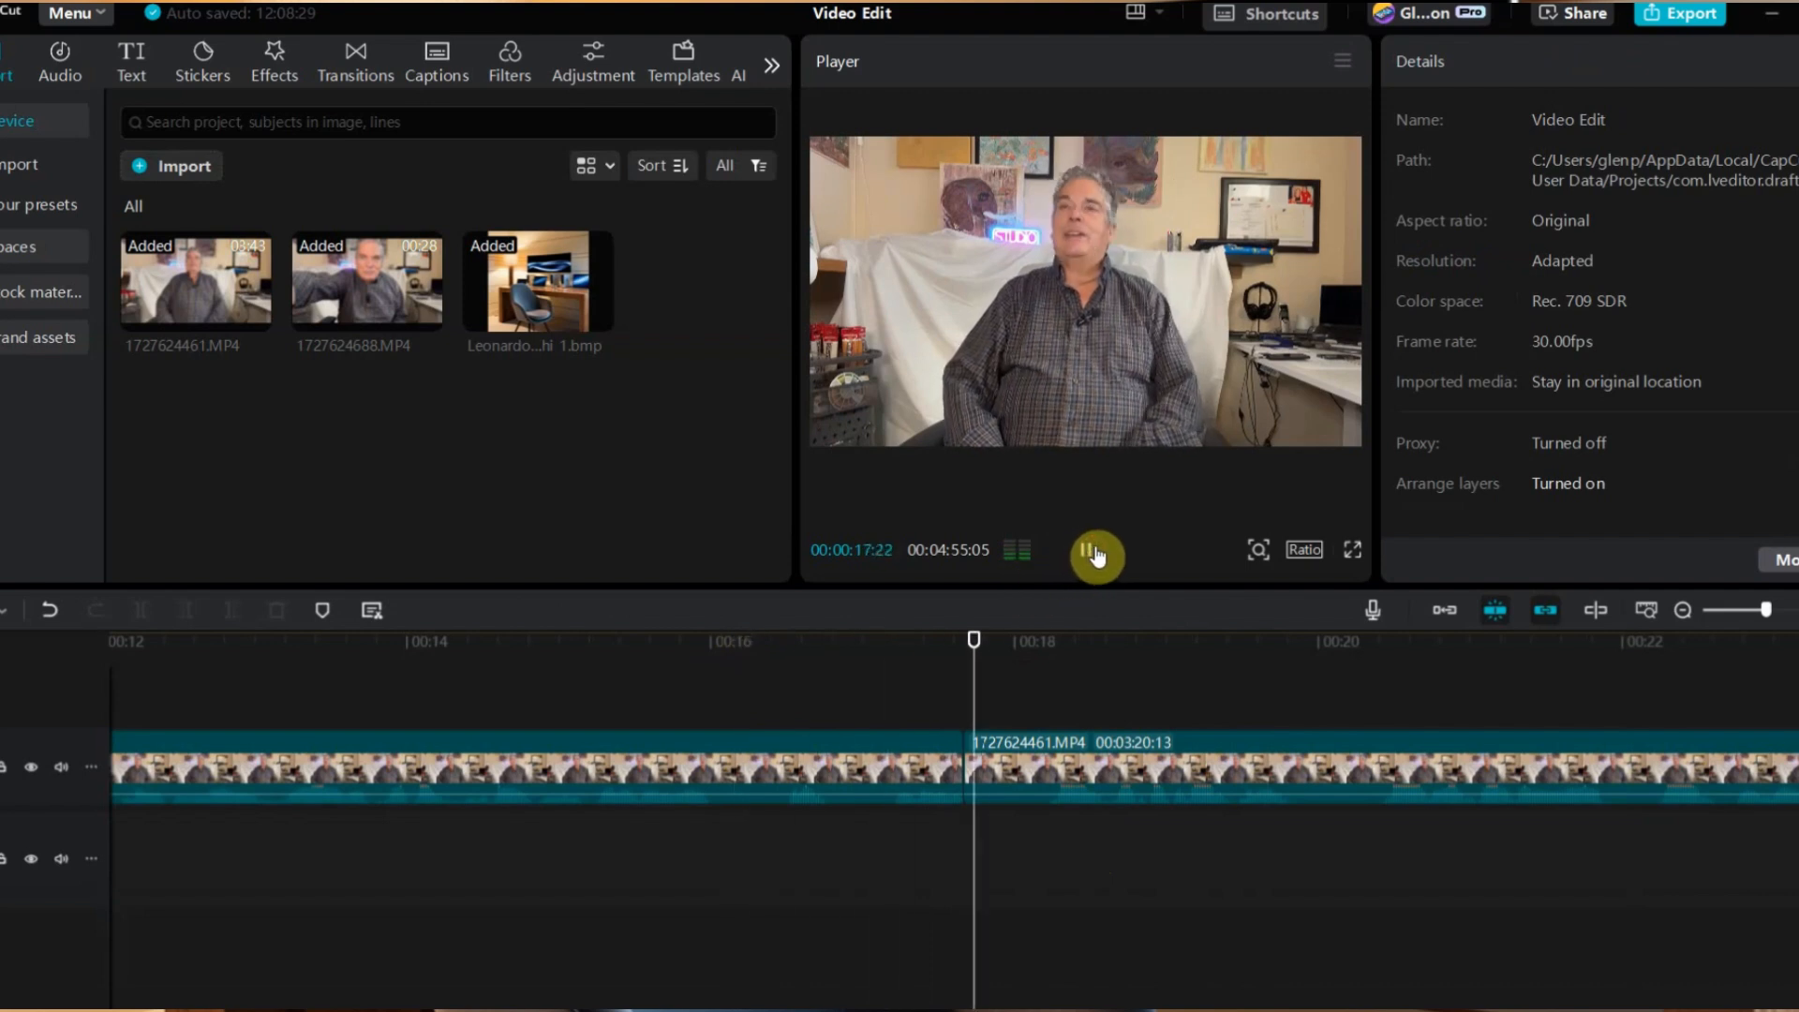
left_click(1099, 553)
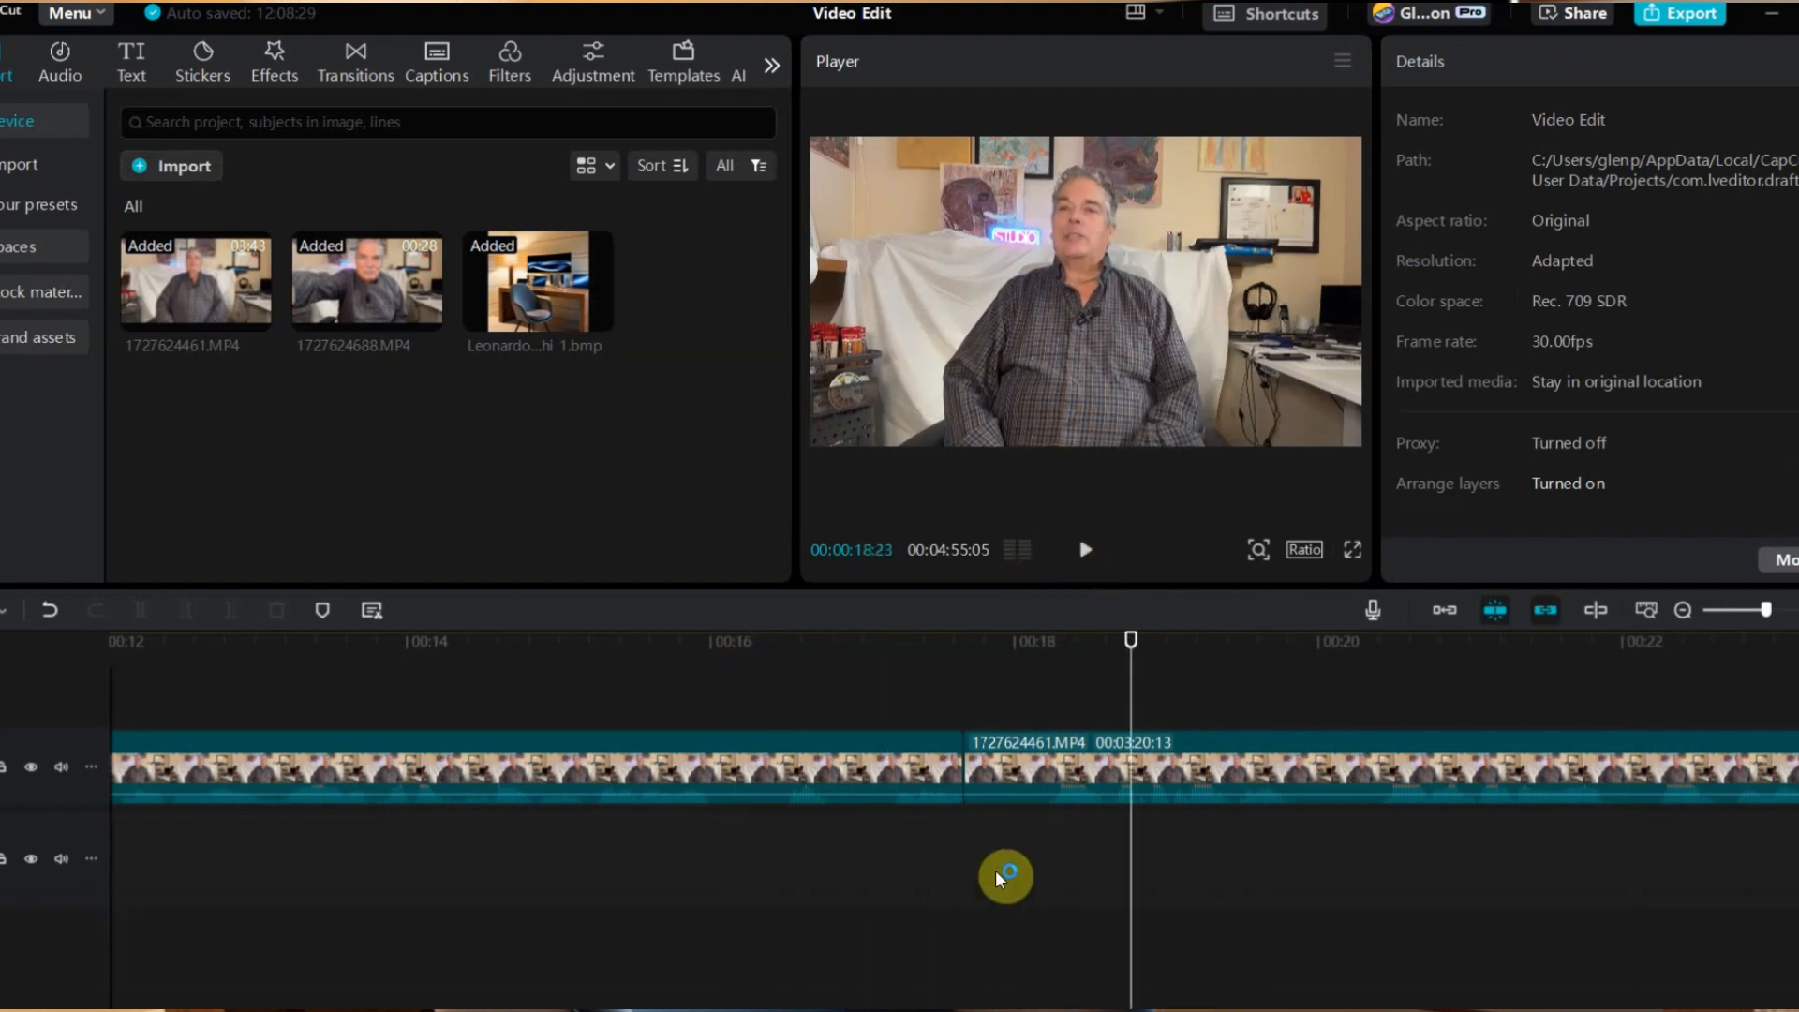
- Trim the first section's end to about 17.4 seconds and move the following 1727624461.MP4 section against it to close the gap
left_click(927, 770)
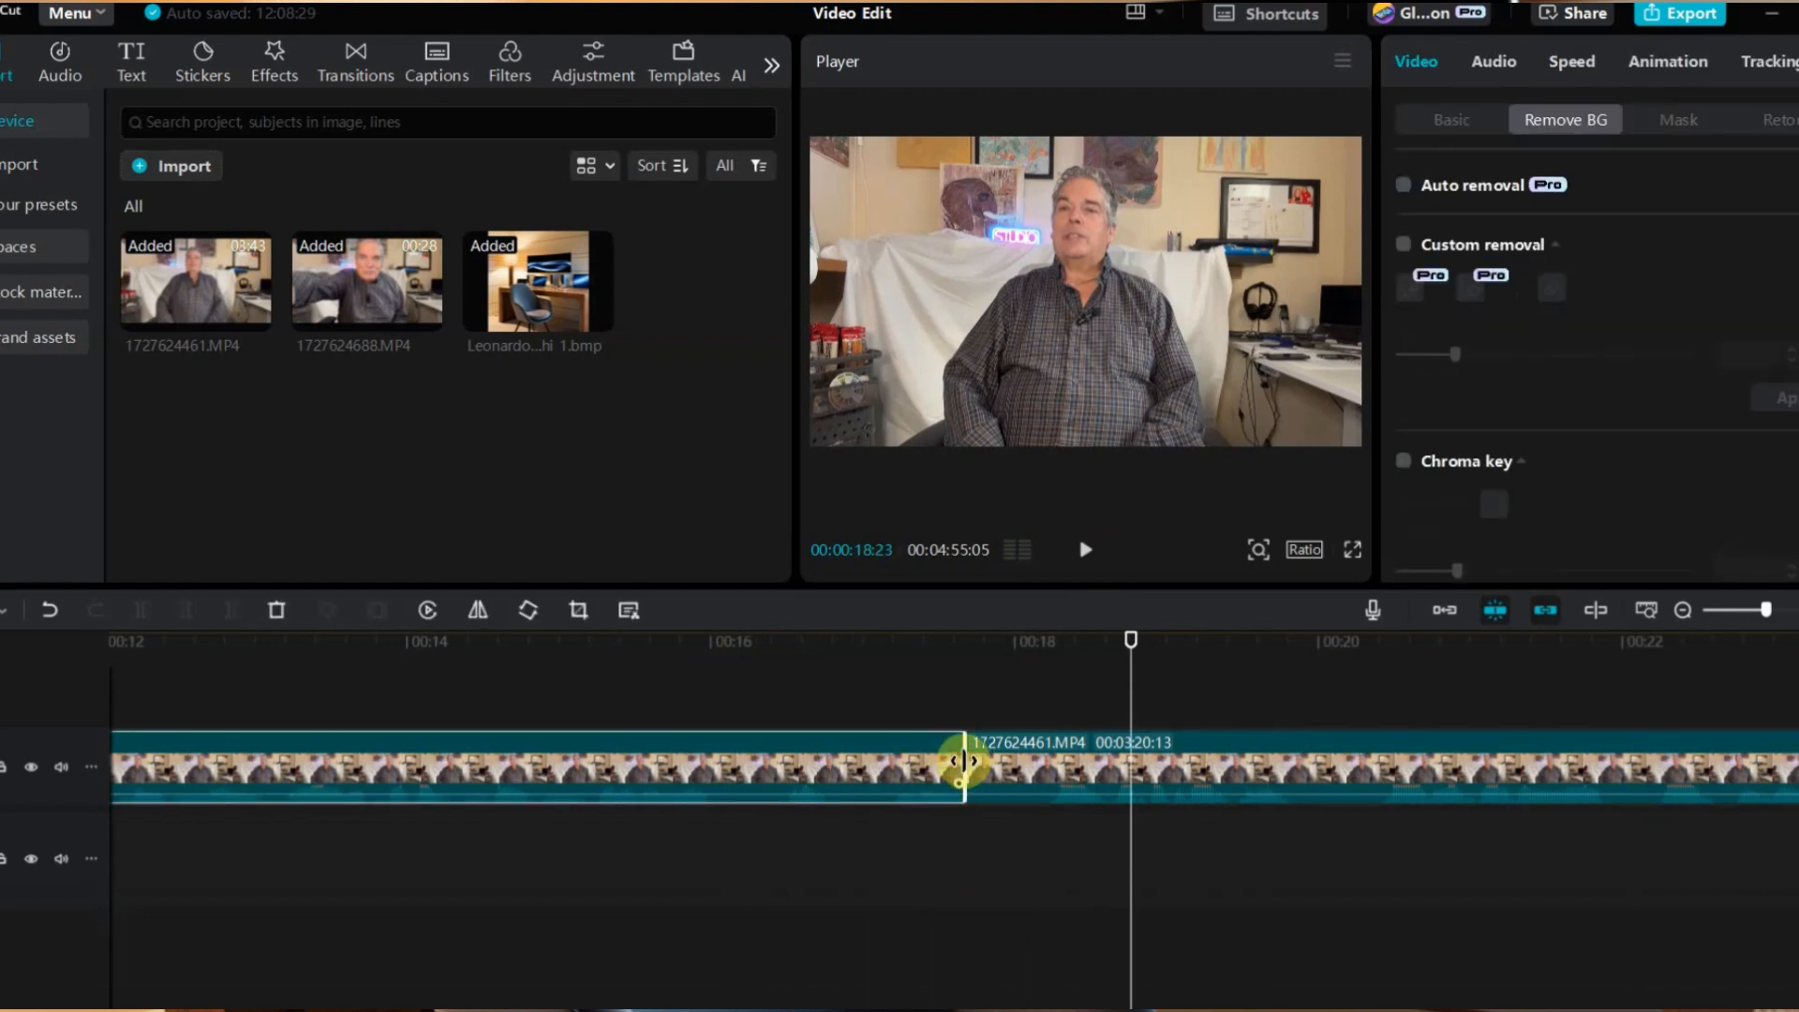
left_click_drag(963, 761, 918, 771)
left_click(1029, 764)
left_click_drag(1077, 766, 1033, 764)
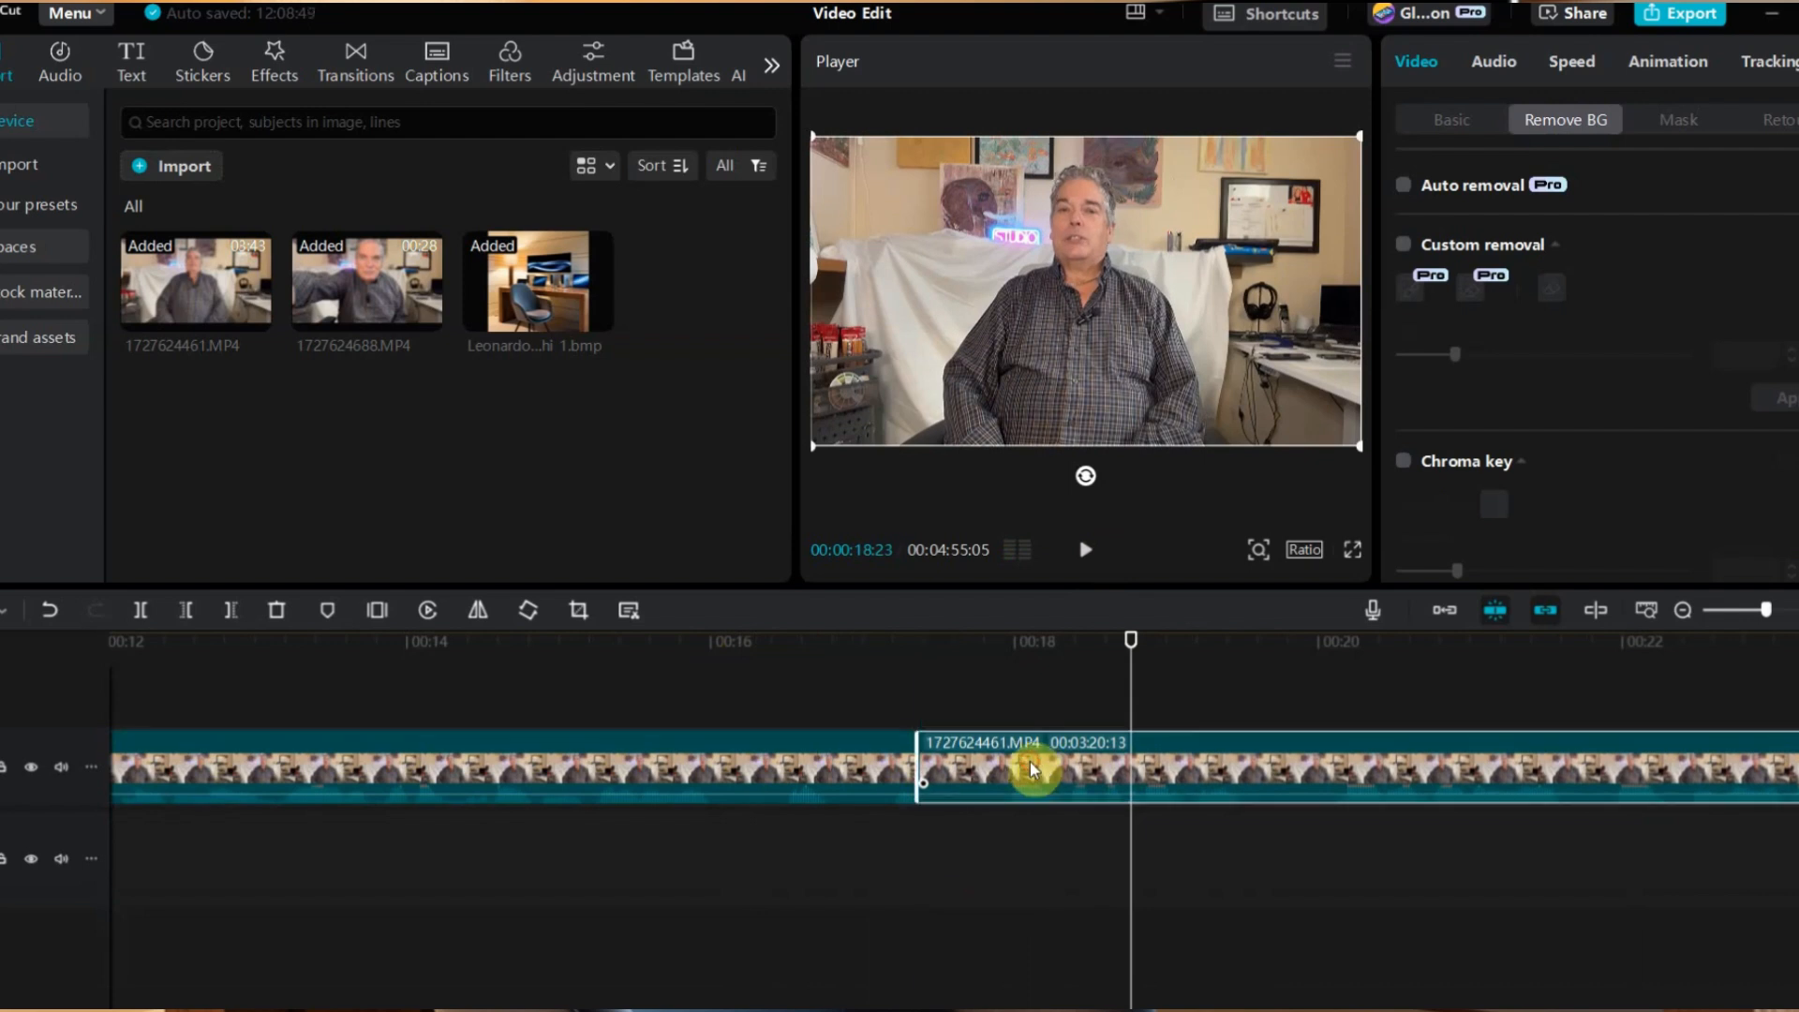
- Shorten the first section to end at 00:00:16:00, move the following section against it, and preview the join from 00:00:12:21 to 00:00:17:26
left_click(669, 644)
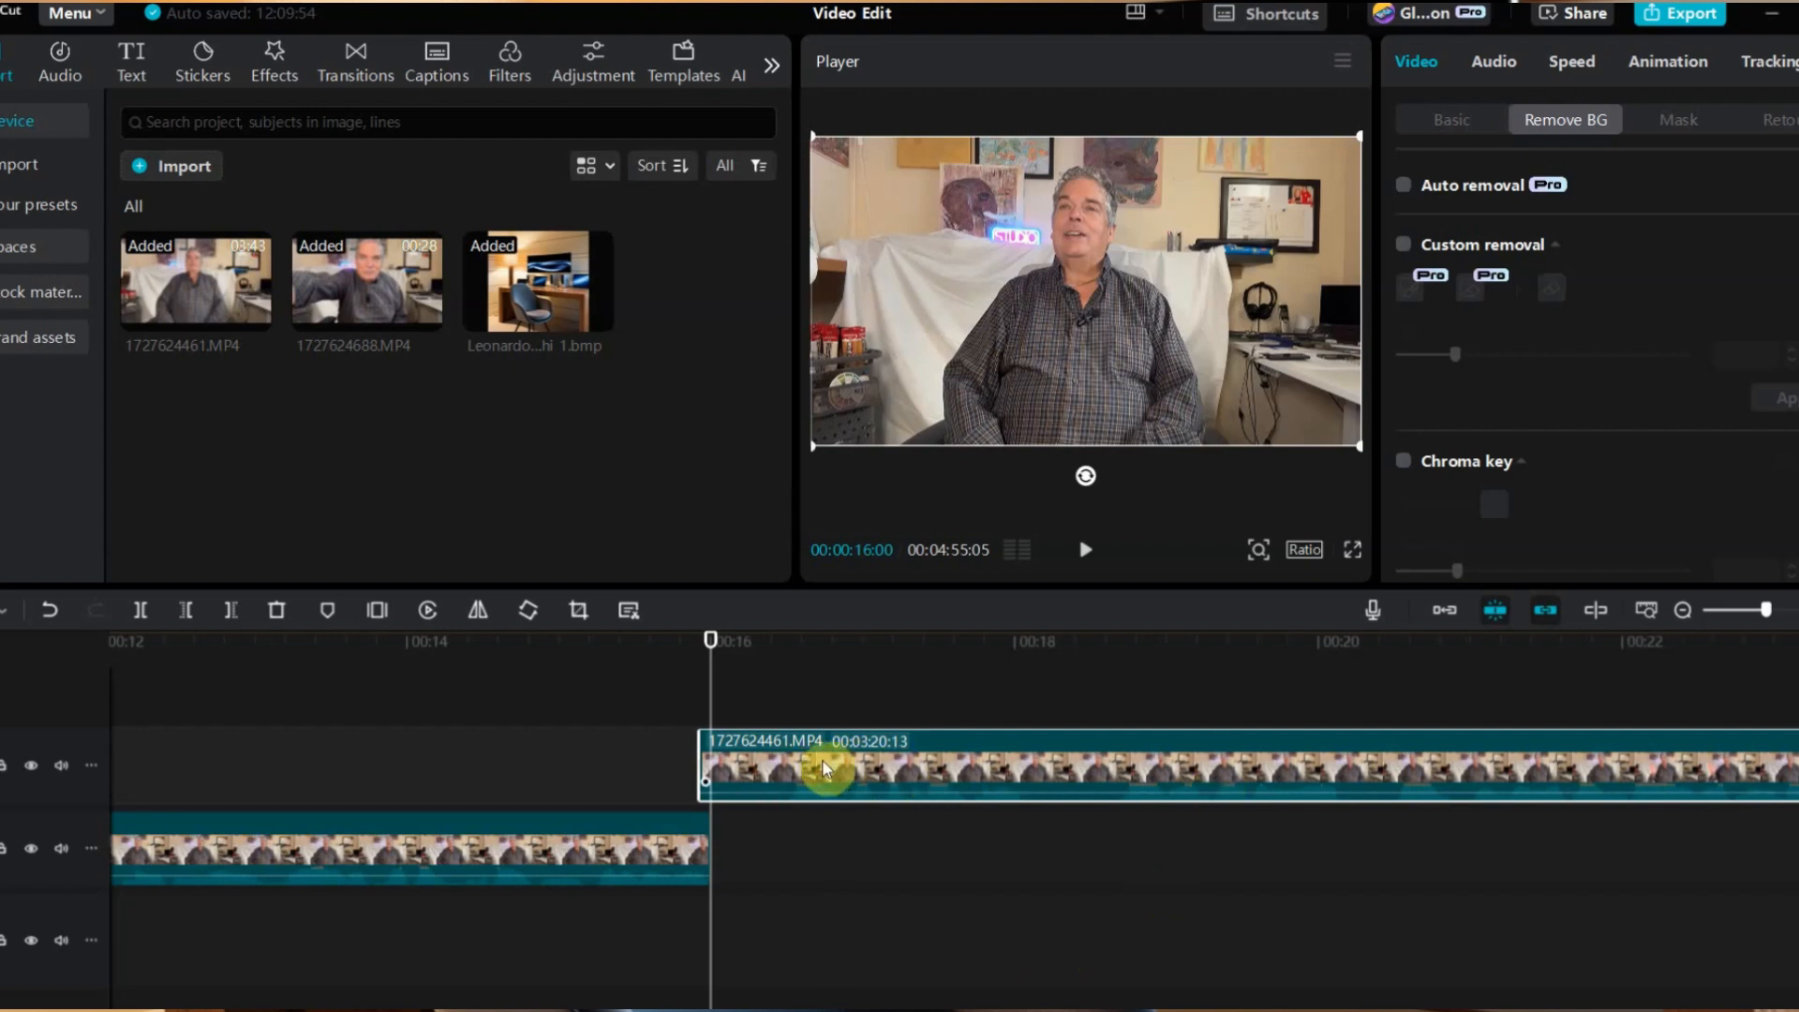
left_click_drag(813, 764, 820, 850)
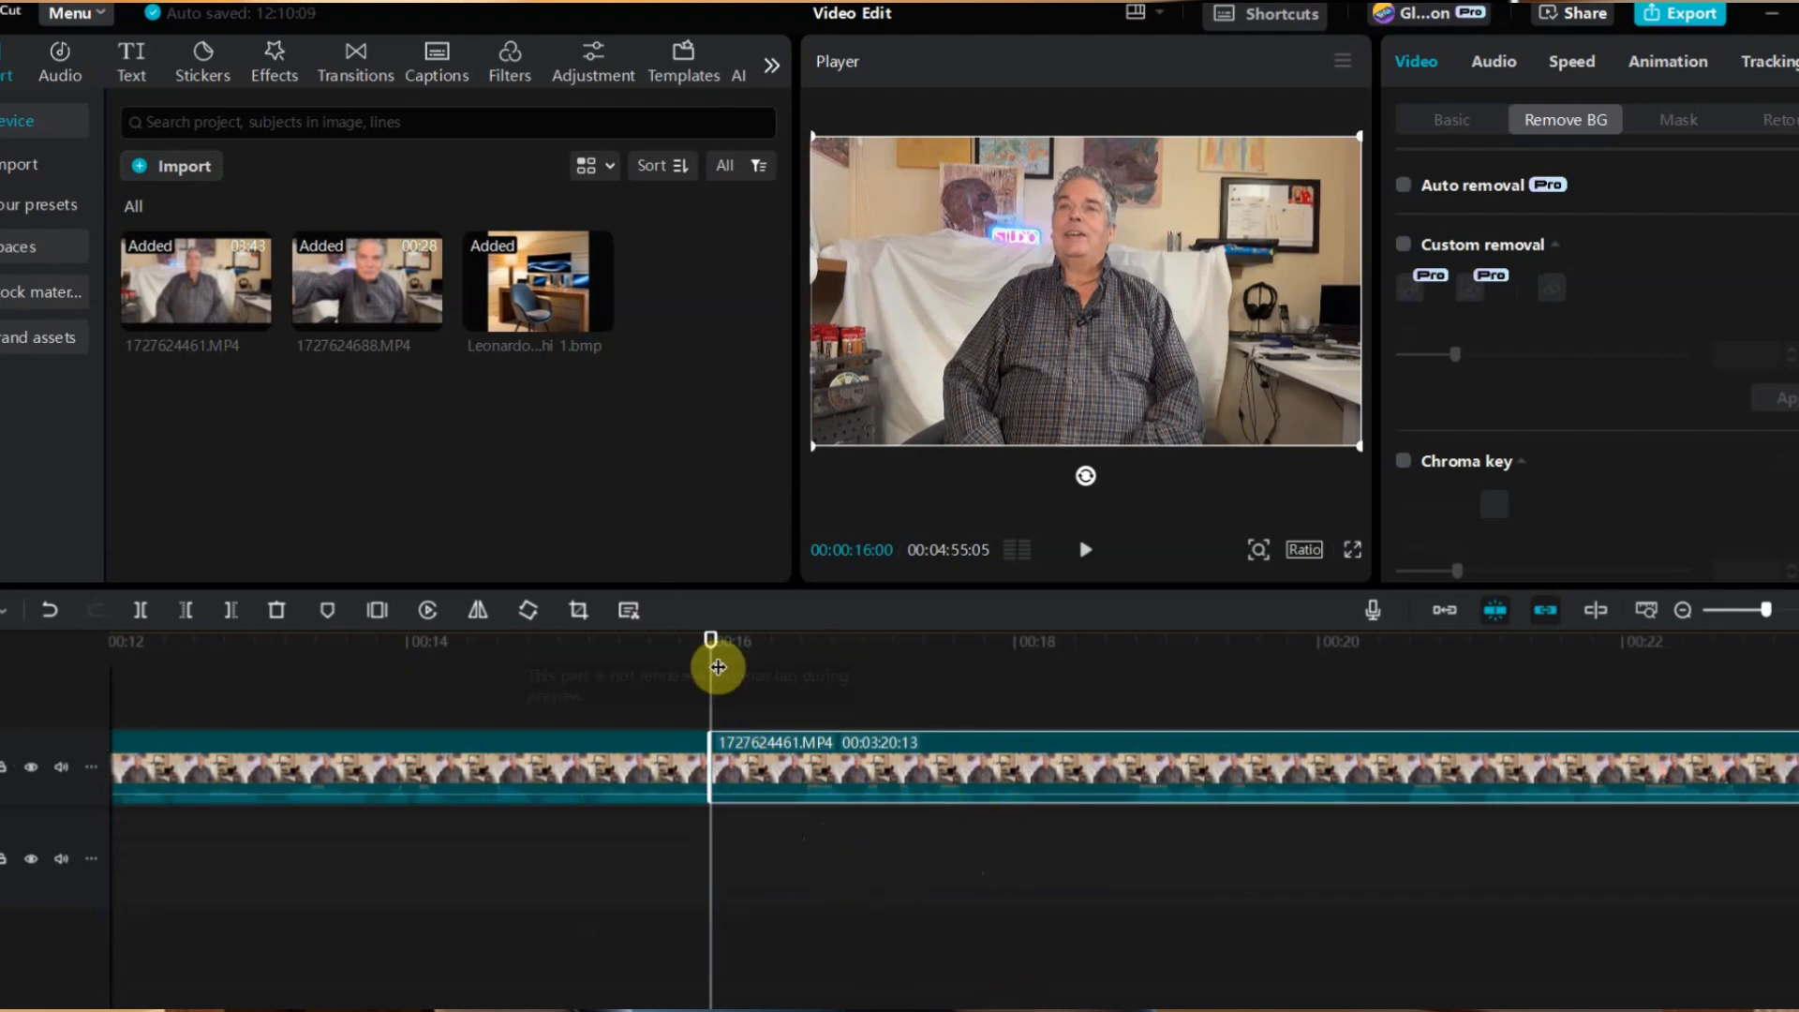
left_click(208, 646)
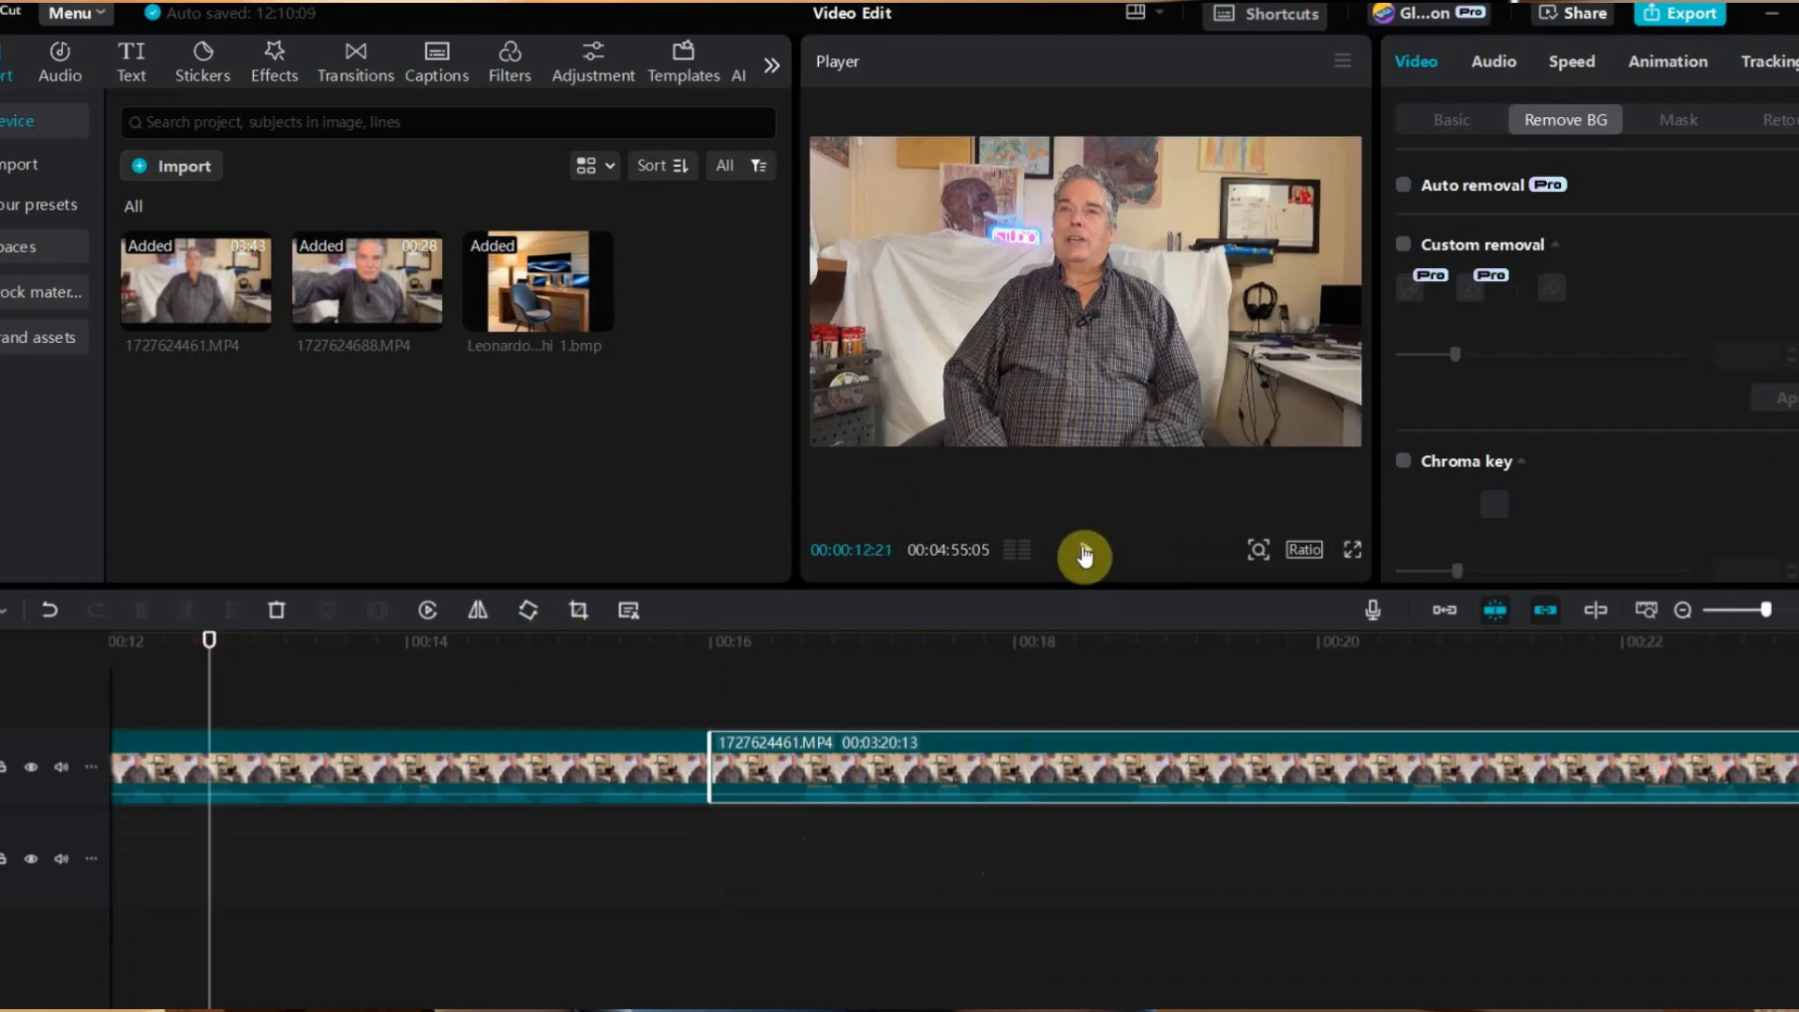
left_click(1088, 559)
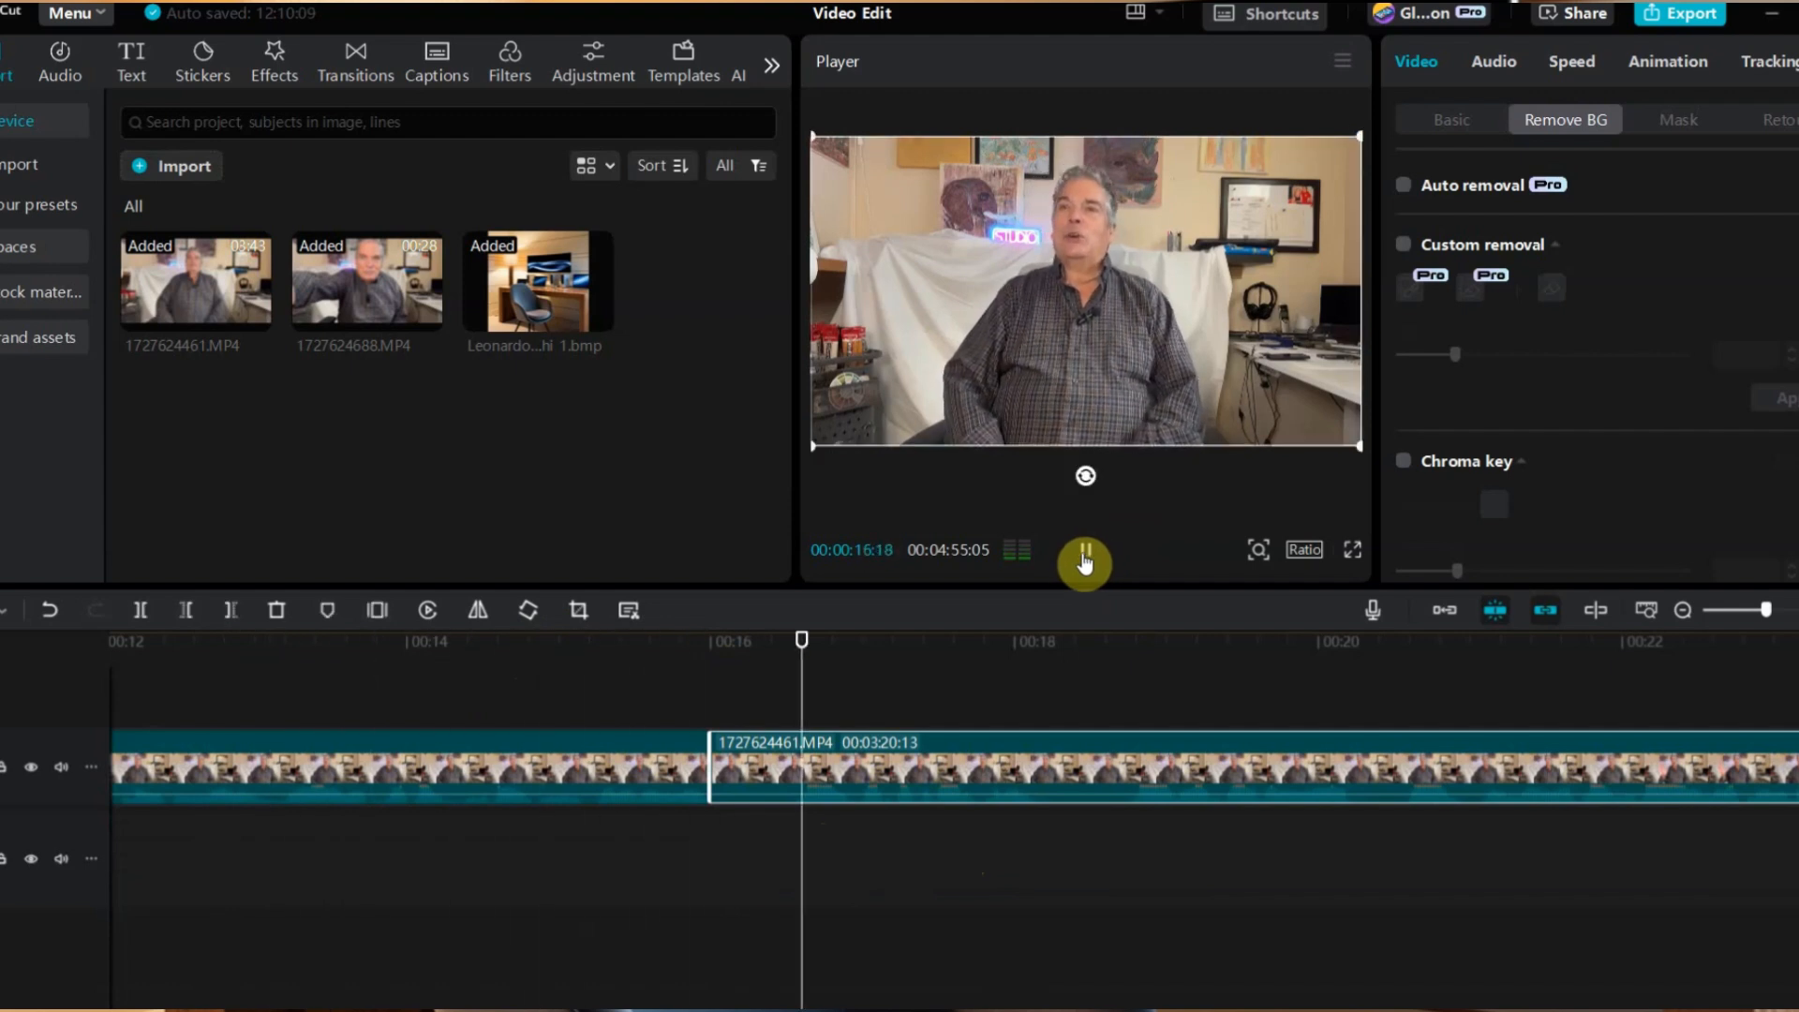
left_click(1087, 563)
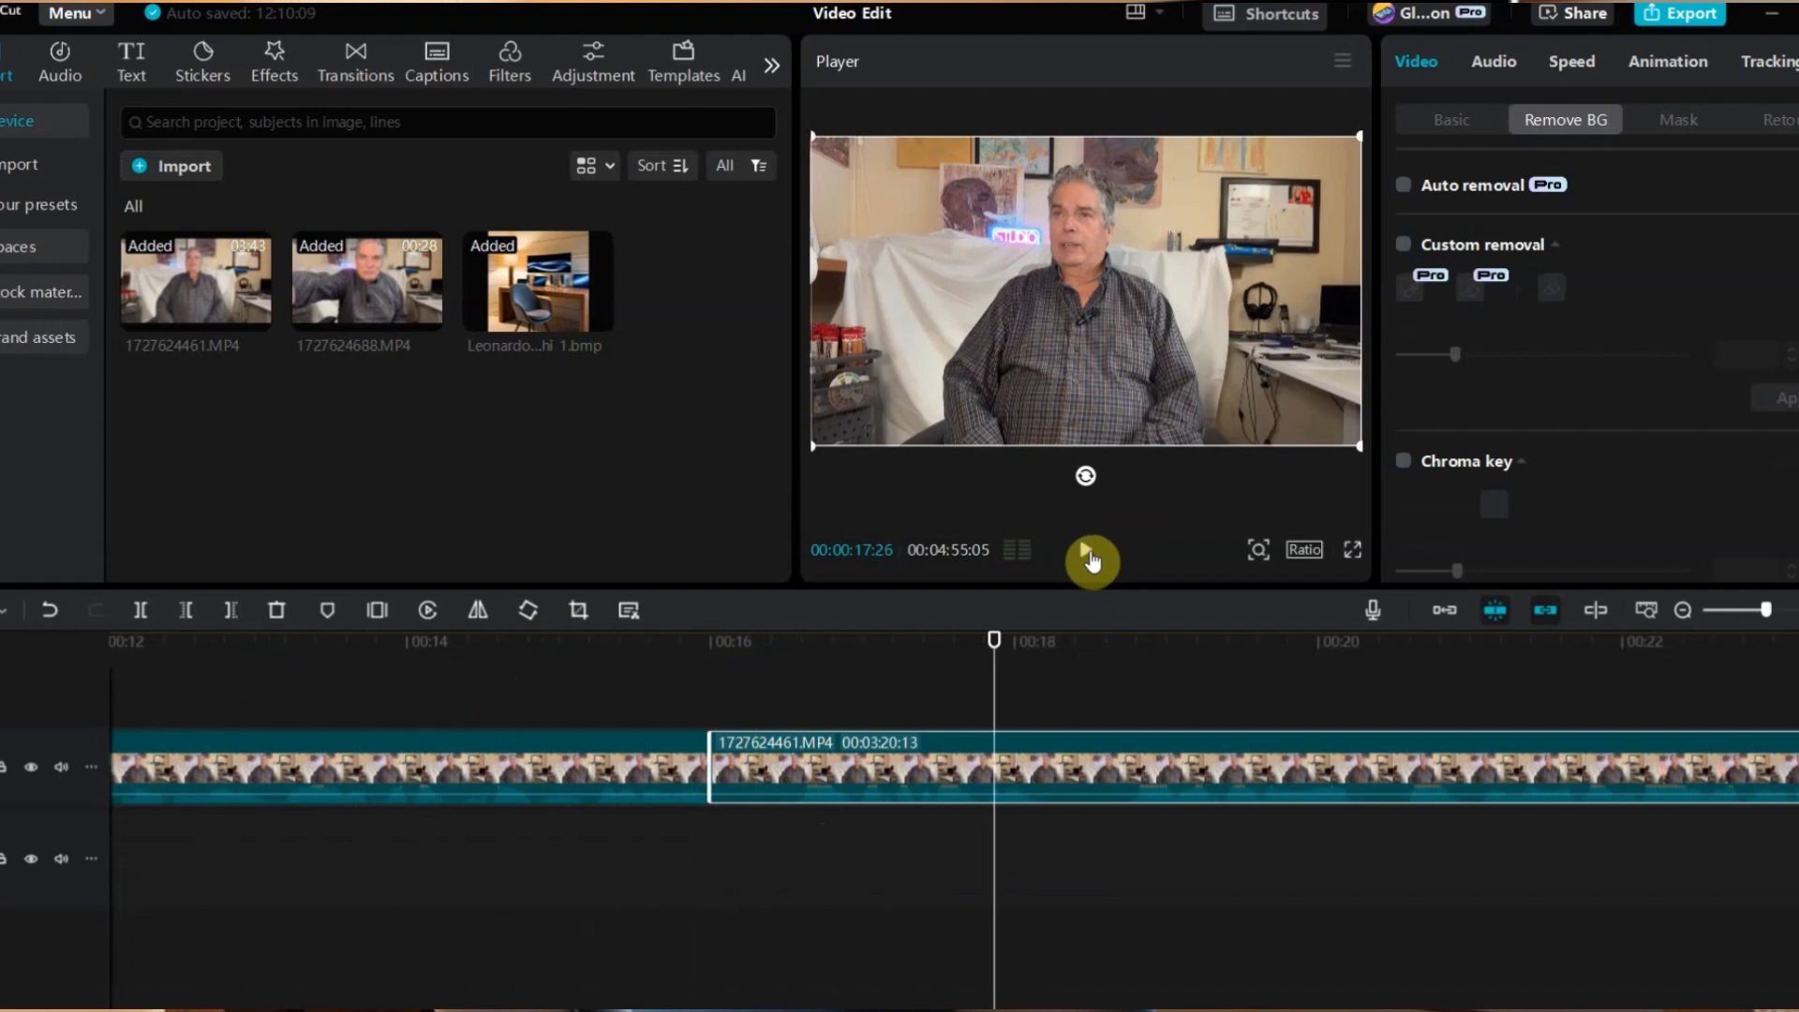